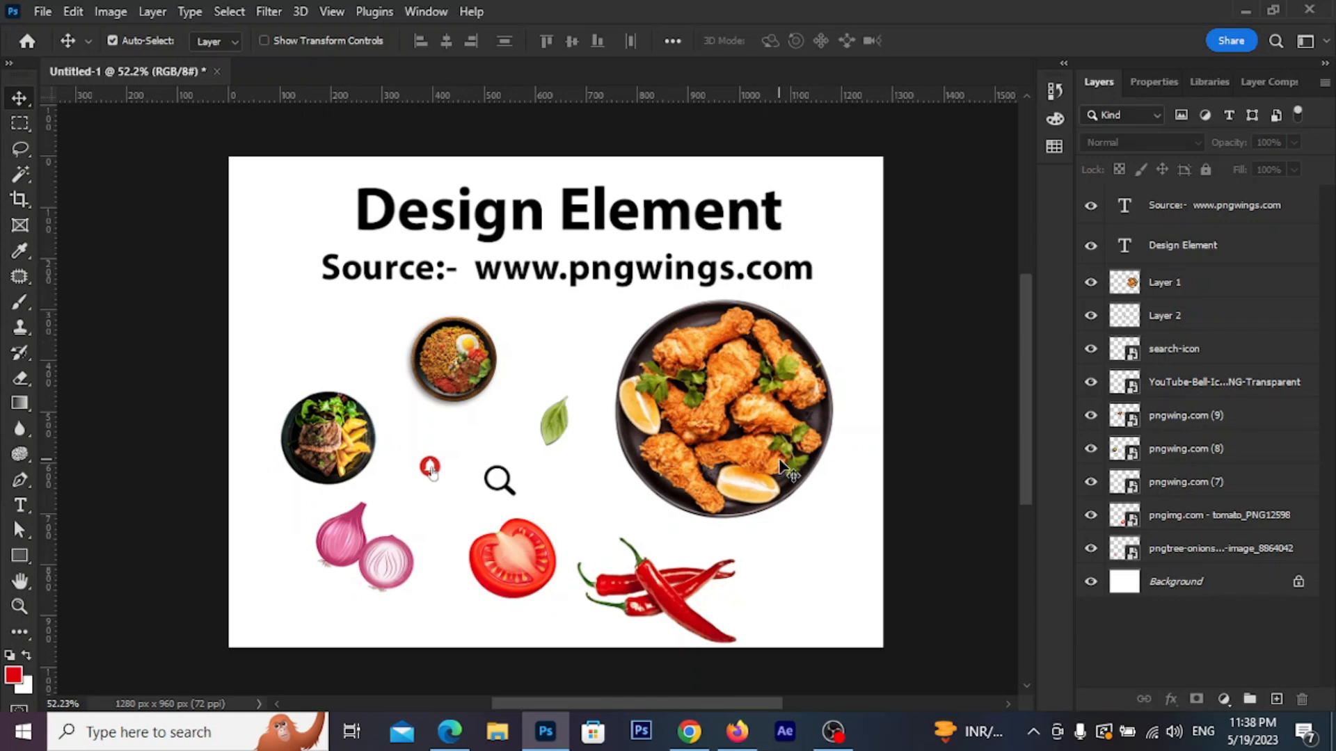
Create a 1280 × 1000 px Untitled-2 document from the 1280 × 1100 preset and float its window
left_click(41, 12)
left_click(90, 26)
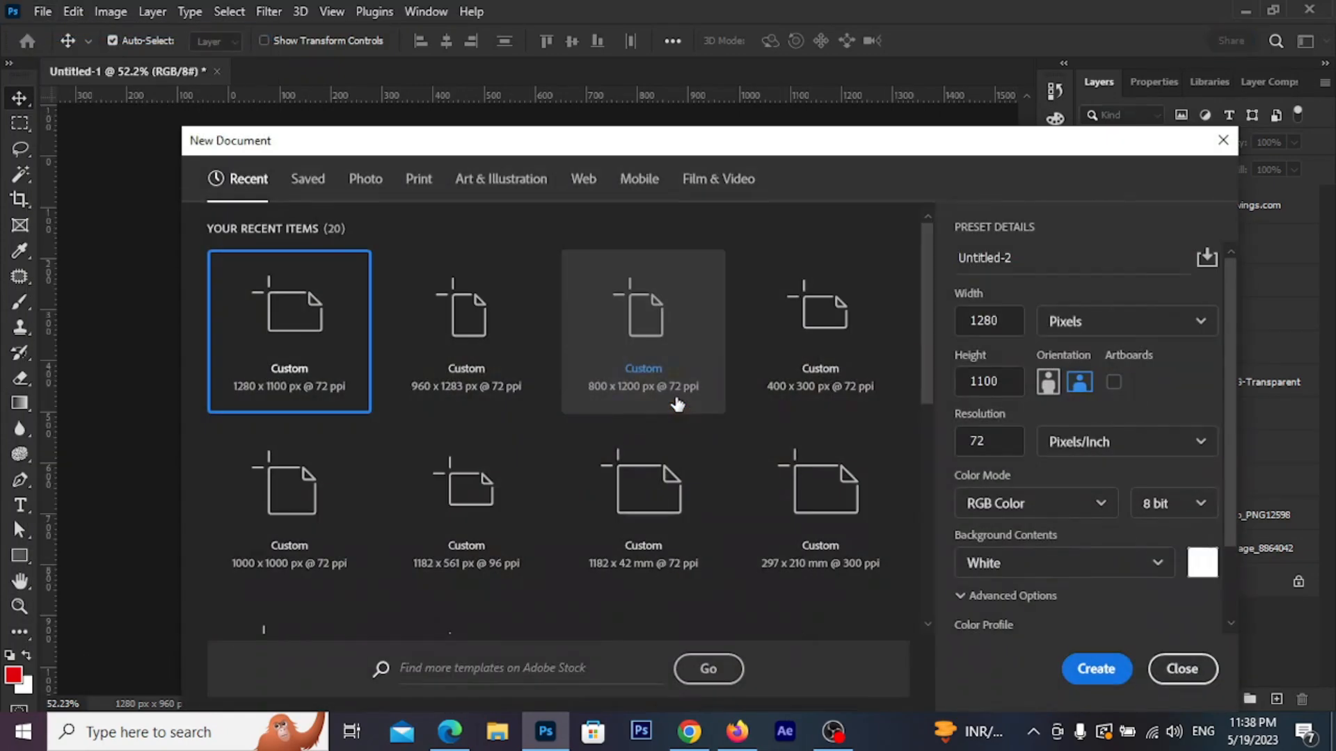
left_click(310, 346)
left_click_drag(1002, 381, 941, 386)
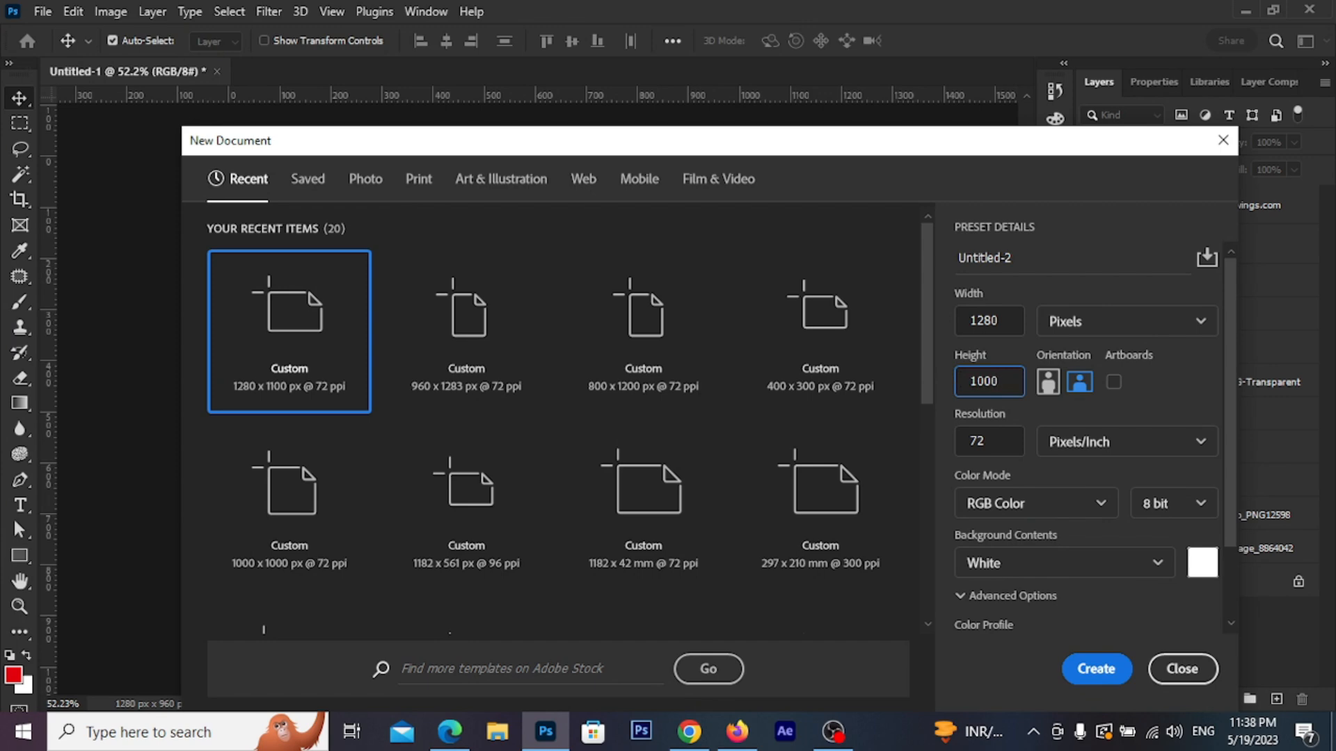
type("1000")
left_click(1093, 670)
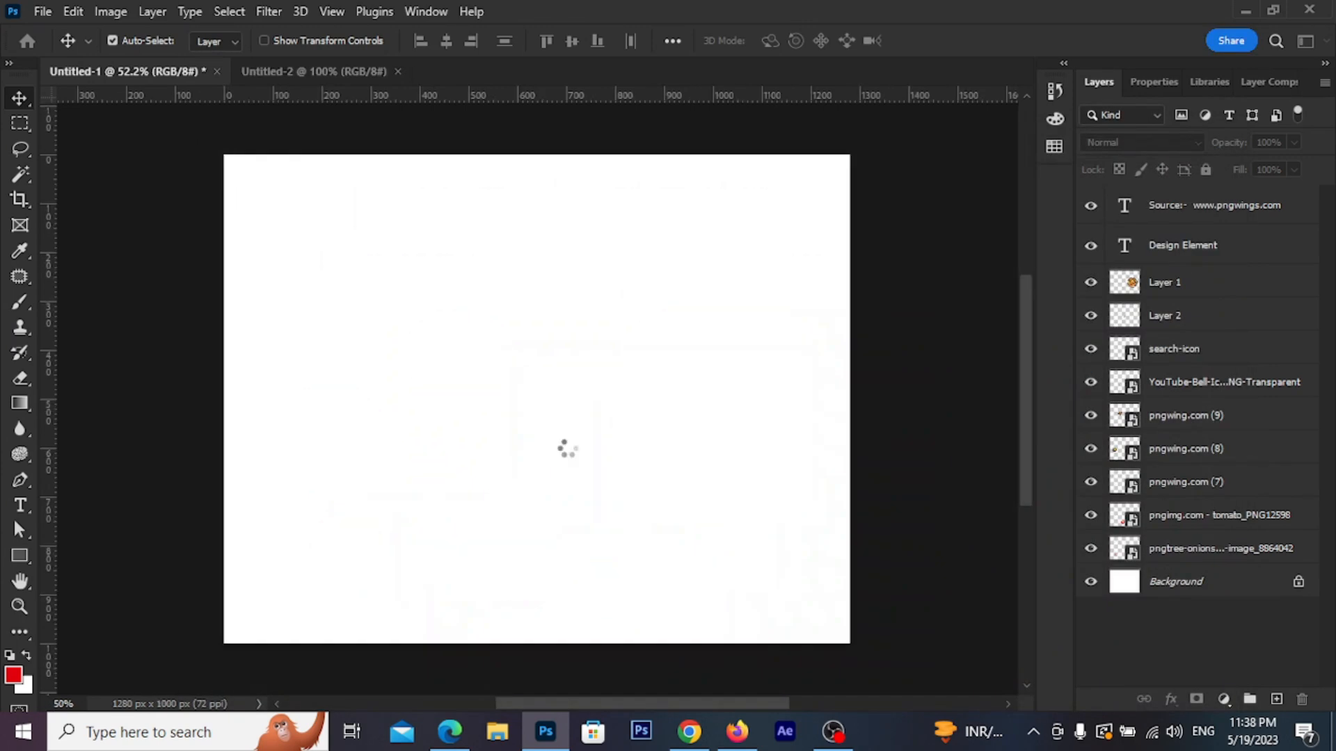
left_click_drag(304, 82, 338, 189)
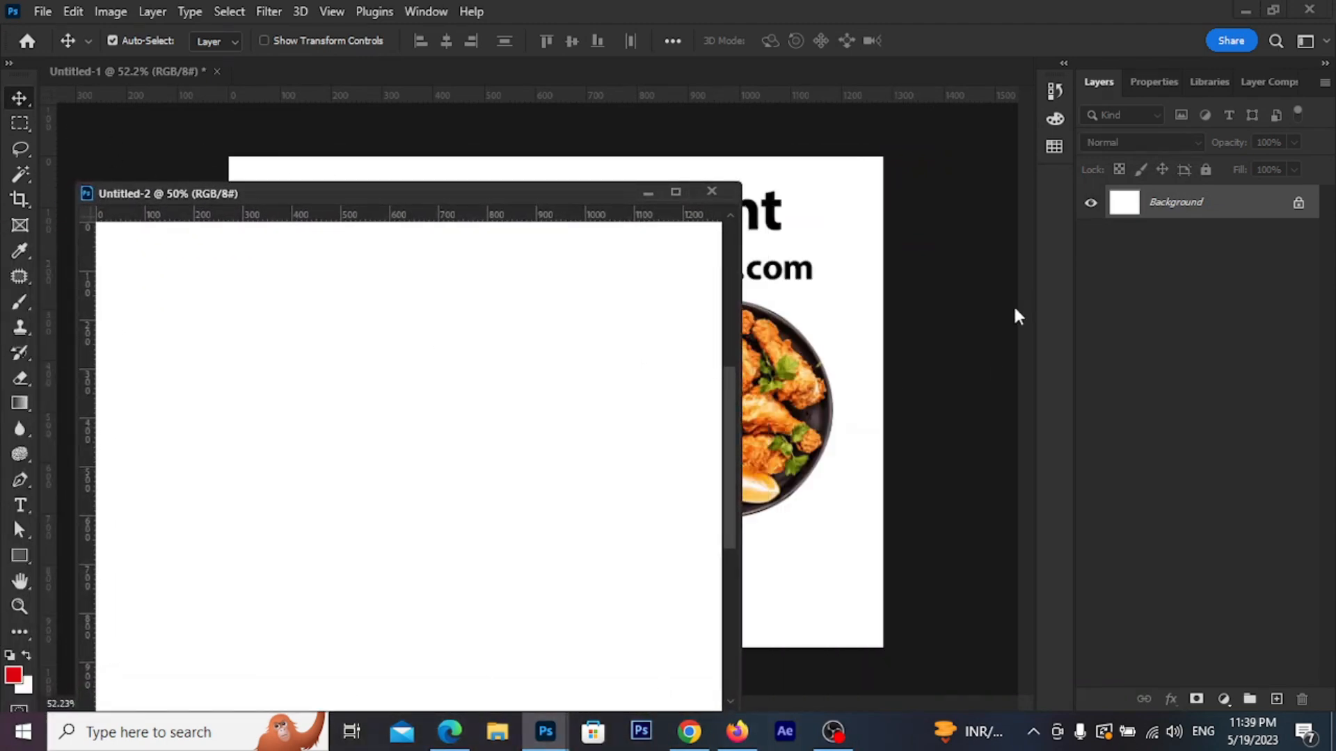
Add a near-black Solid Color fill layer to the new document
left_click(1223, 699)
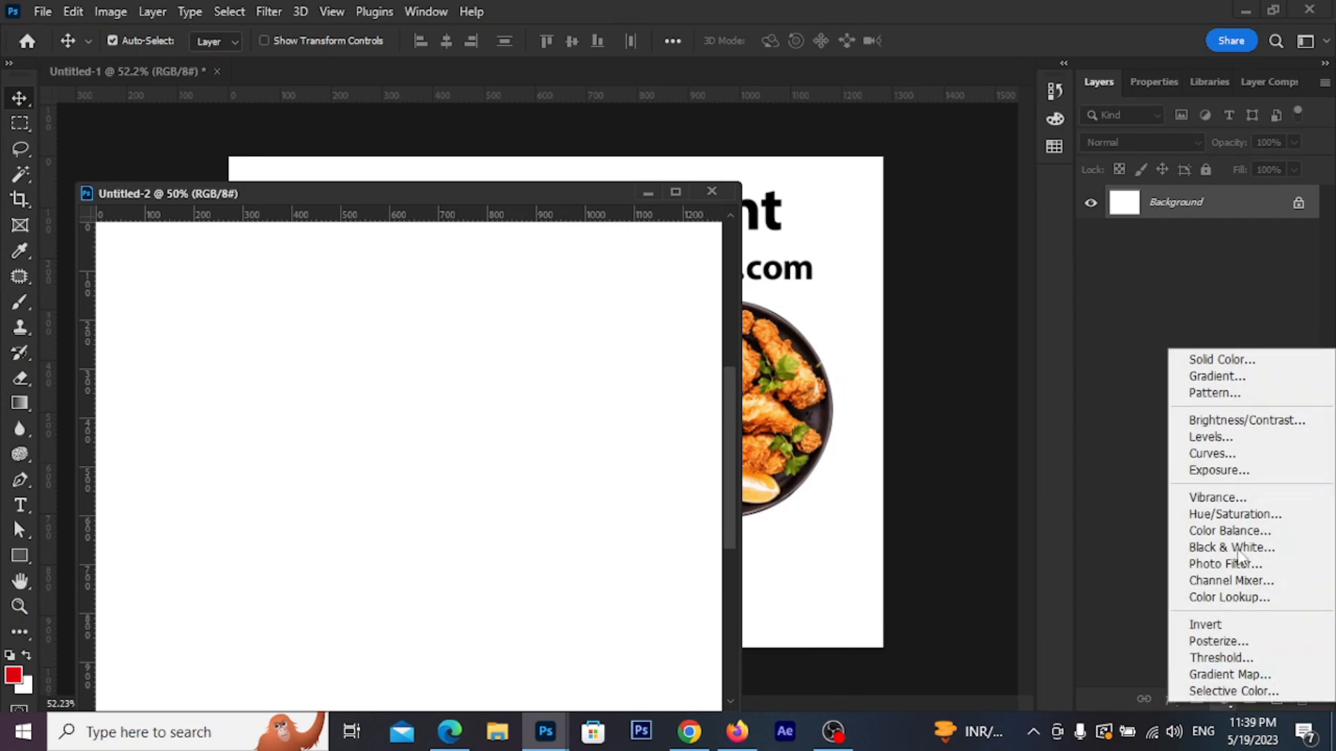
left_click(1223, 360)
left_click_drag(773, 487, 771, 619)
left_click(992, 371)
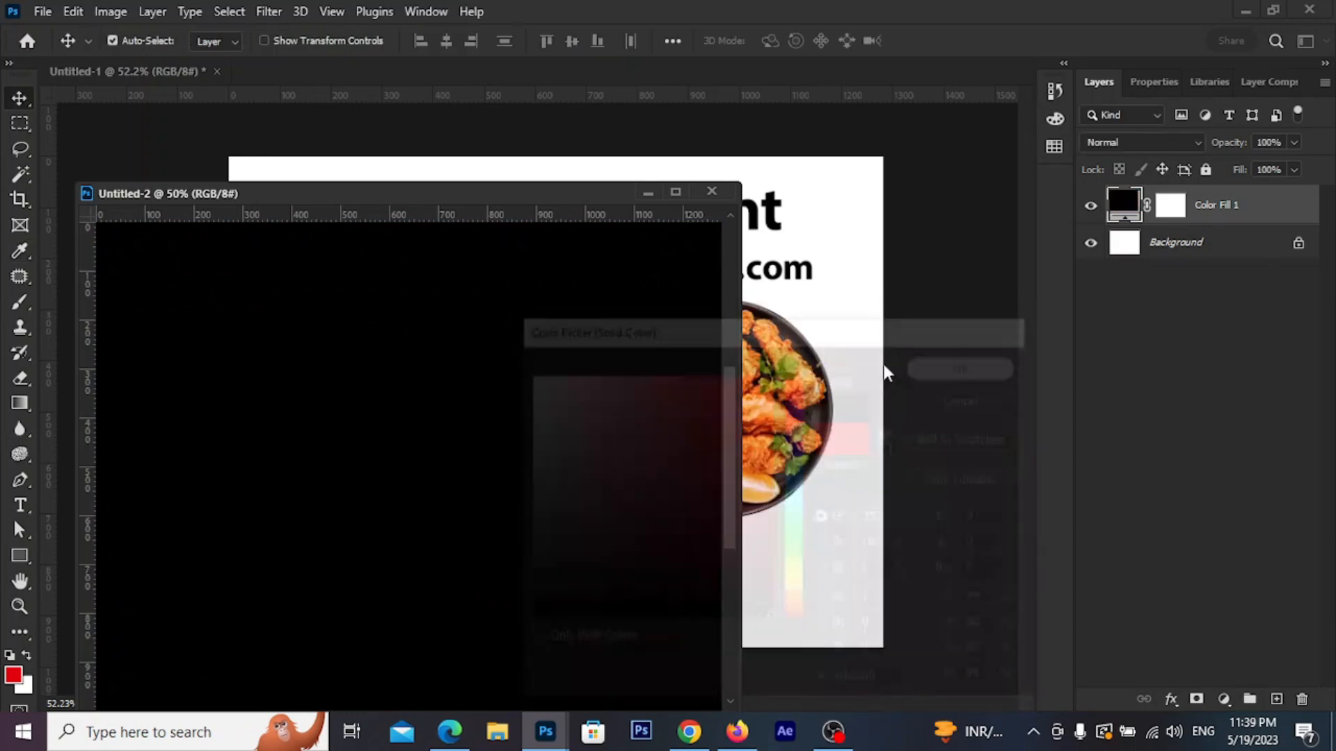
Drag the fried chicken plate from Untitled-1 into Untitled-2 and re-dock its tab
left_click_drag(467, 197, 487, 164)
left_click_drag(771, 440, 515, 427)
left_click_drag(437, 162, 683, 79)
Nudge the chicken plate up-right and float Untitled-2 beside the design elements file
scroll(636, 363, "up", 3)
left_click_drag(646, 423, 710, 380)
scroll(698, 431, "down", 3)
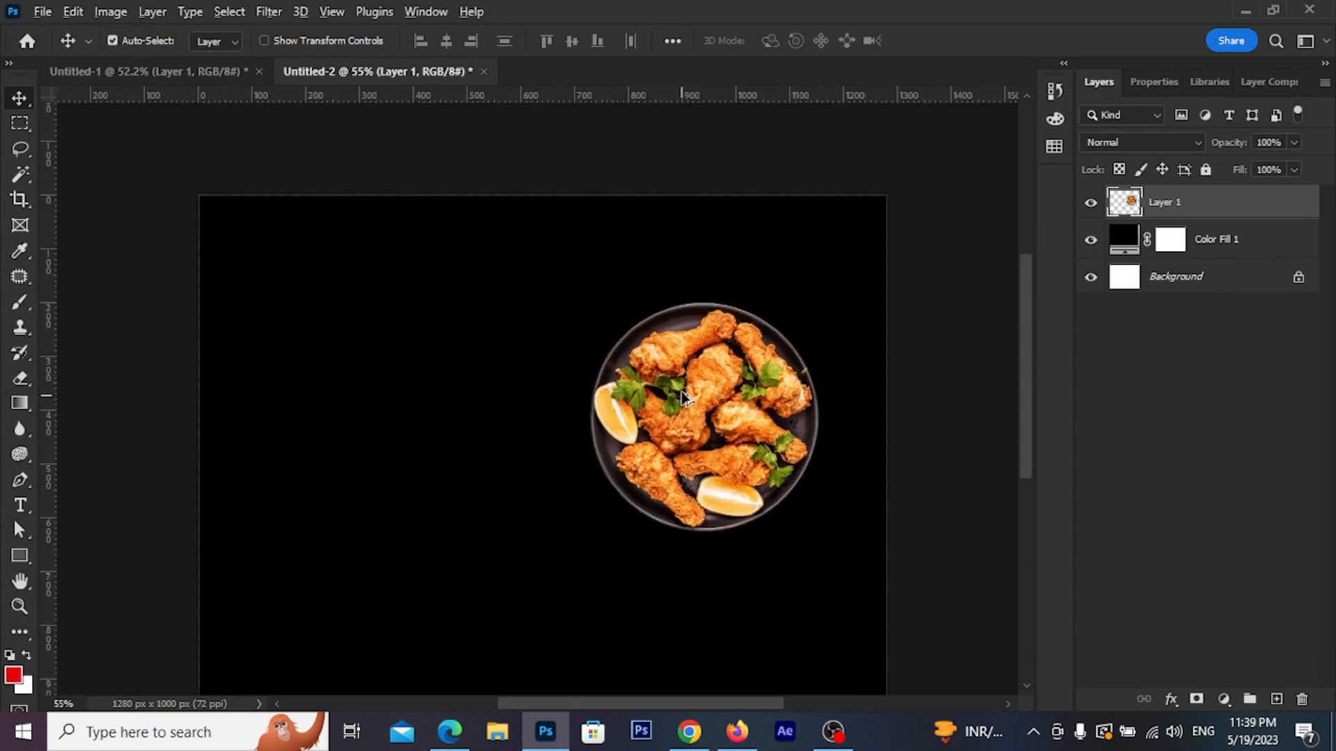
scroll(682, 400, "up", 2)
scroll(684, 403, "down", 3)
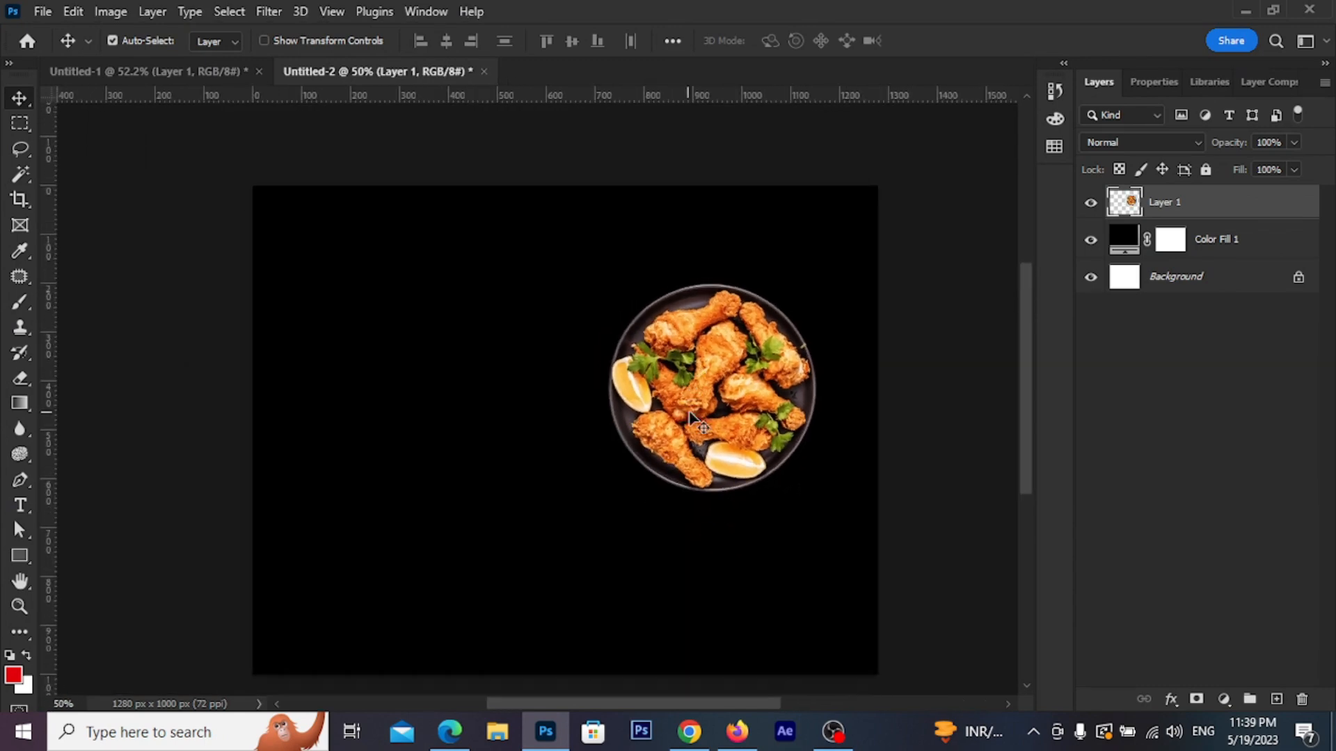
left_click_drag(422, 79, 973, 153)
Copy the selected food images from Untitled-1 into Untitled-2, re-dock it, and raise the chicken plate
left_click_drag(269, 208, 688, 600)
mouse_move(652, 439)
left_mouse_down()
mouse_move(636, 444)
mouse_move(650, 440)
left_mouse_up()
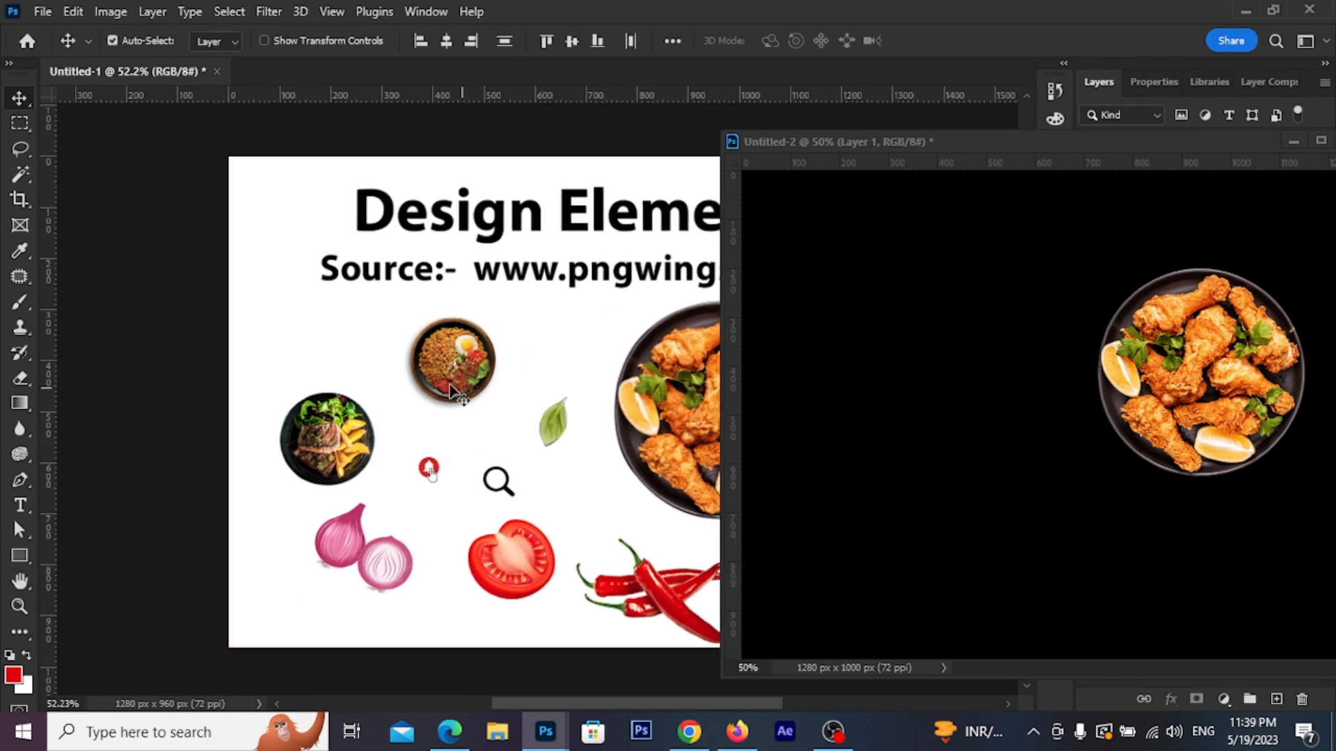
left_click_drag(273, 325, 1057, 647)
left_click_drag(635, 475, 889, 510)
left_click_drag(963, 142, 519, 69)
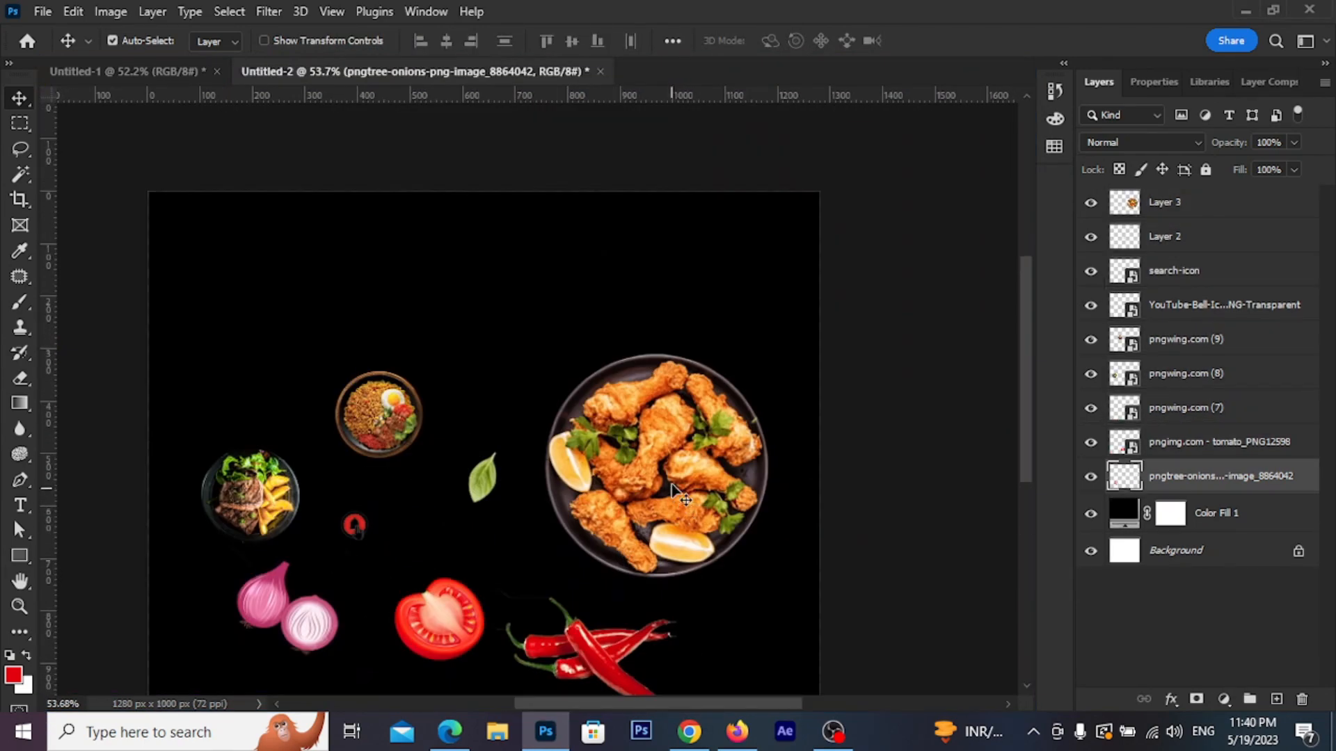
left_click_drag(685, 499, 670, 447)
Reposition the chicken plate and move the red chillies to the right
left_click(631, 572)
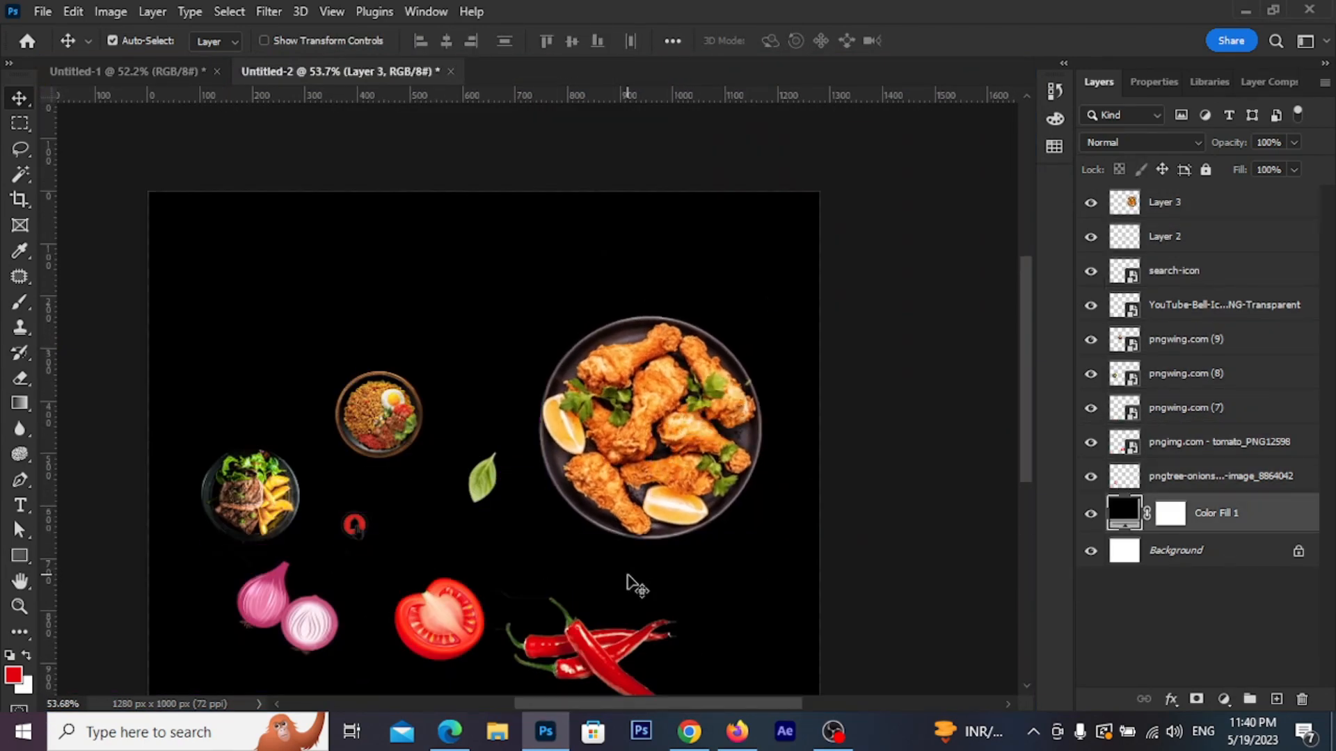
left_click_drag(532, 558, 554, 514)
scroll(613, 504, "up", 1)
left_click_drag(689, 442, 717, 459)
left_click_drag(654, 615, 685, 605)
left_click_drag(700, 428, 686, 394)
Scale the red chillies down with Free Transform and apply
left_click(654, 612)
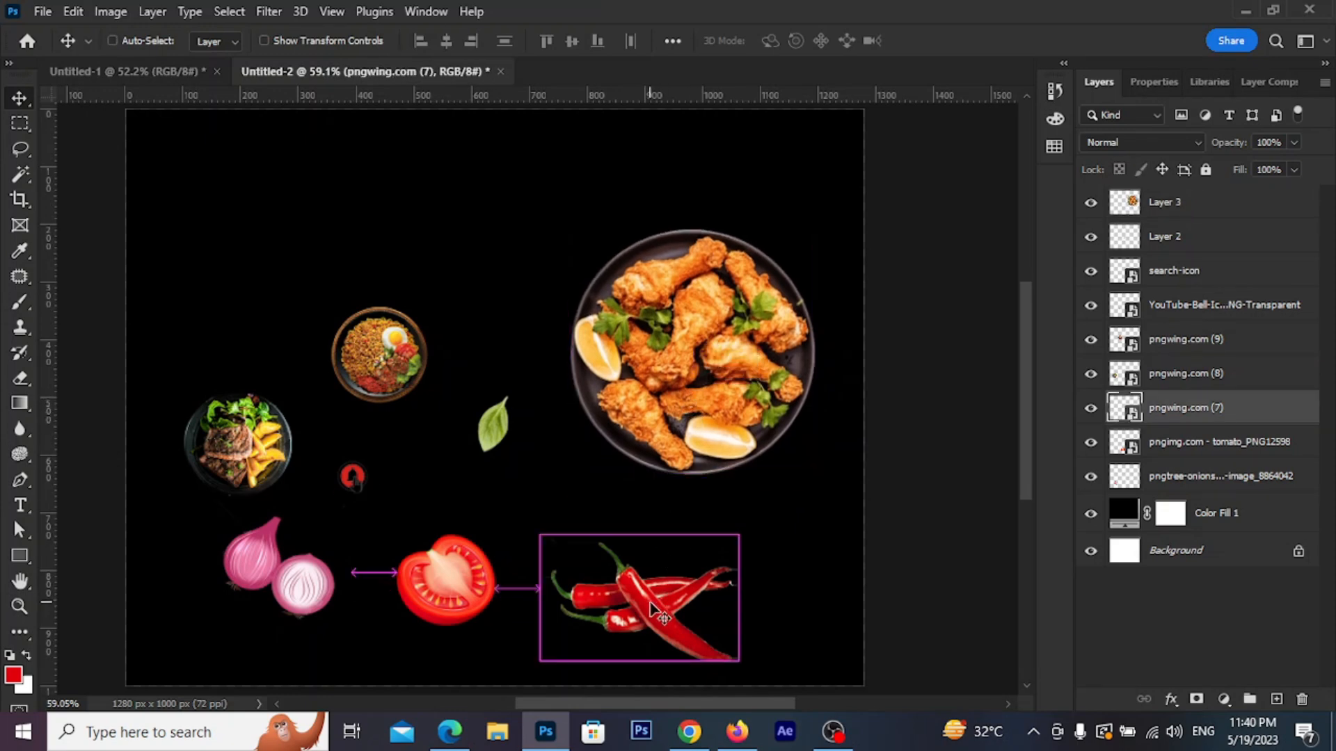
key("ctrl+t")
left_click_drag(736, 682, 684, 502)
left_click(969, 43)
Set the basil leaf against the plate's left edge, shifting plate and chillies left
left_click_drag(492, 440, 541, 367)
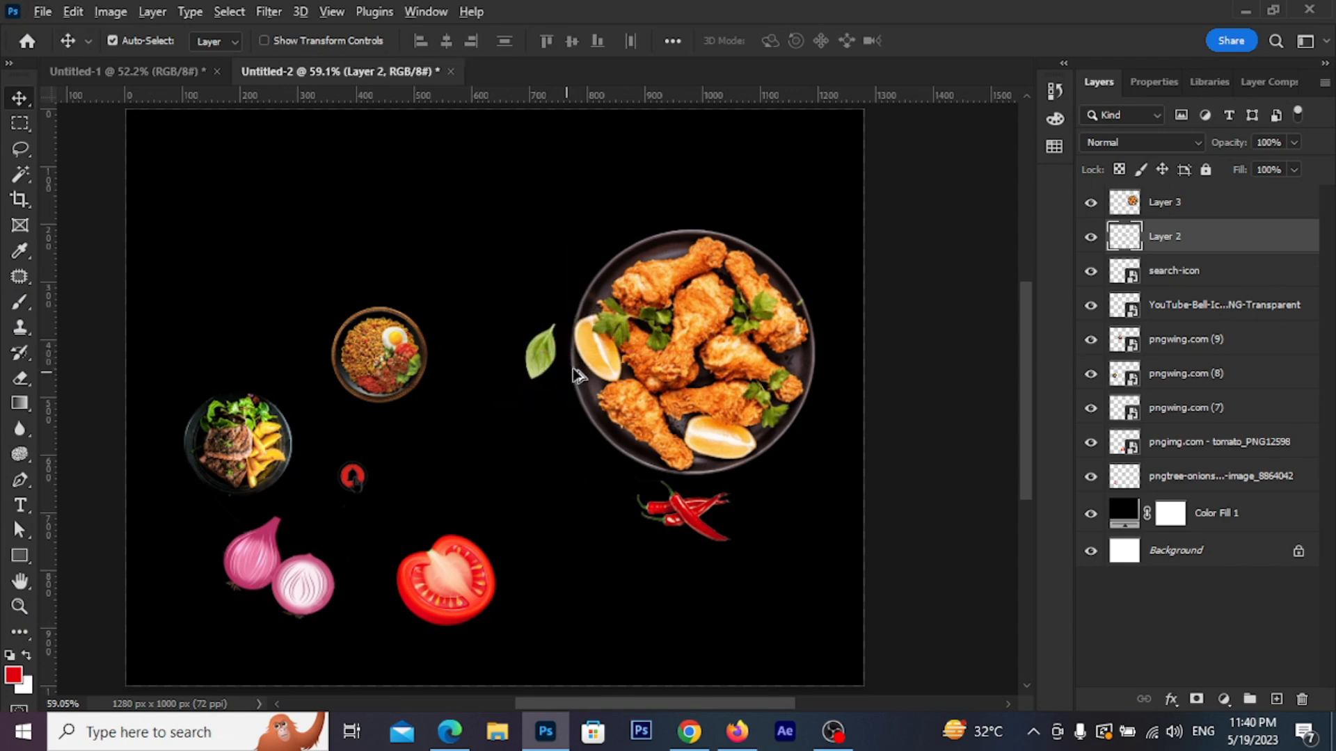
left_click_drag(704, 397, 677, 397)
left_click_drag(529, 361, 499, 361)
mouse_move(627, 362)
left_mouse_down()
mouse_move(596, 362)
mouse_move(611, 361)
left_mouse_up()
left_click_drag(696, 522, 664, 522)
left_click_drag(507, 362, 779, 332)
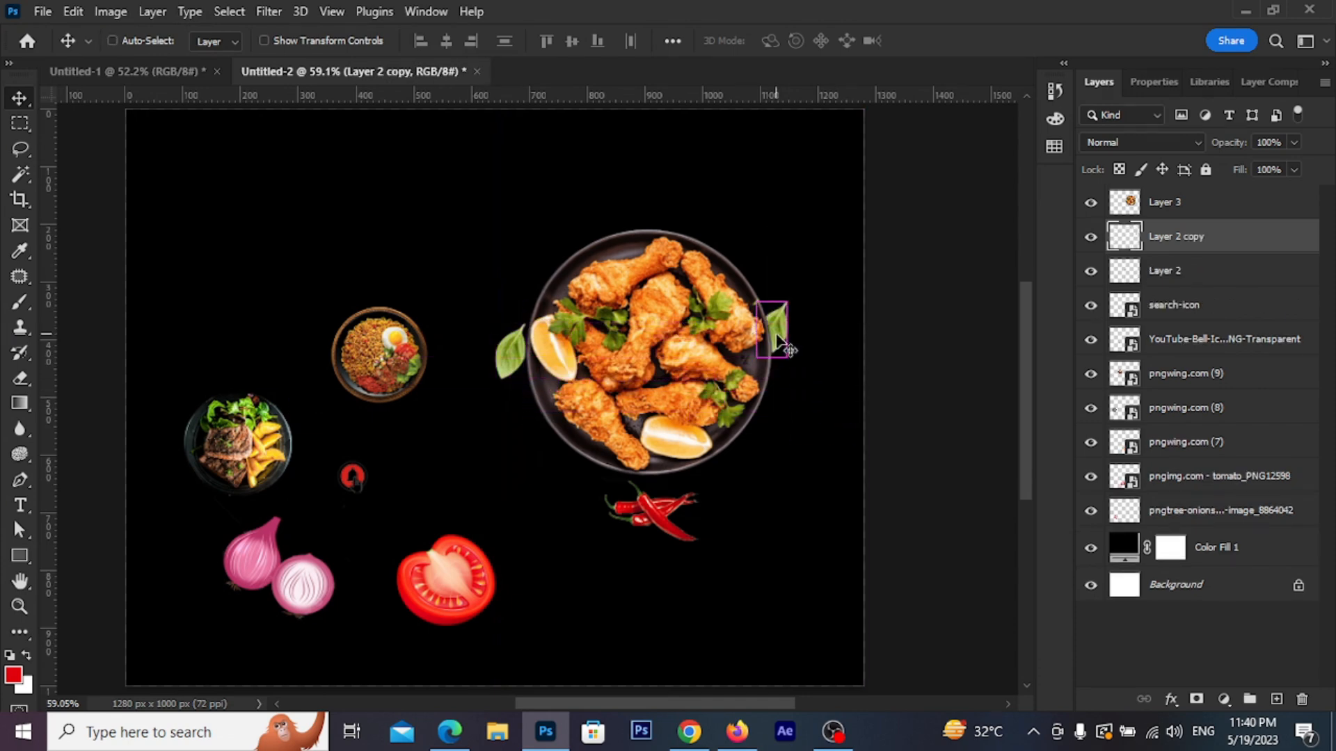
Flip the copied basil leaf horizontally, rotate it, and place it on the plate's right
key("ctrl+t")
right_click(785, 334)
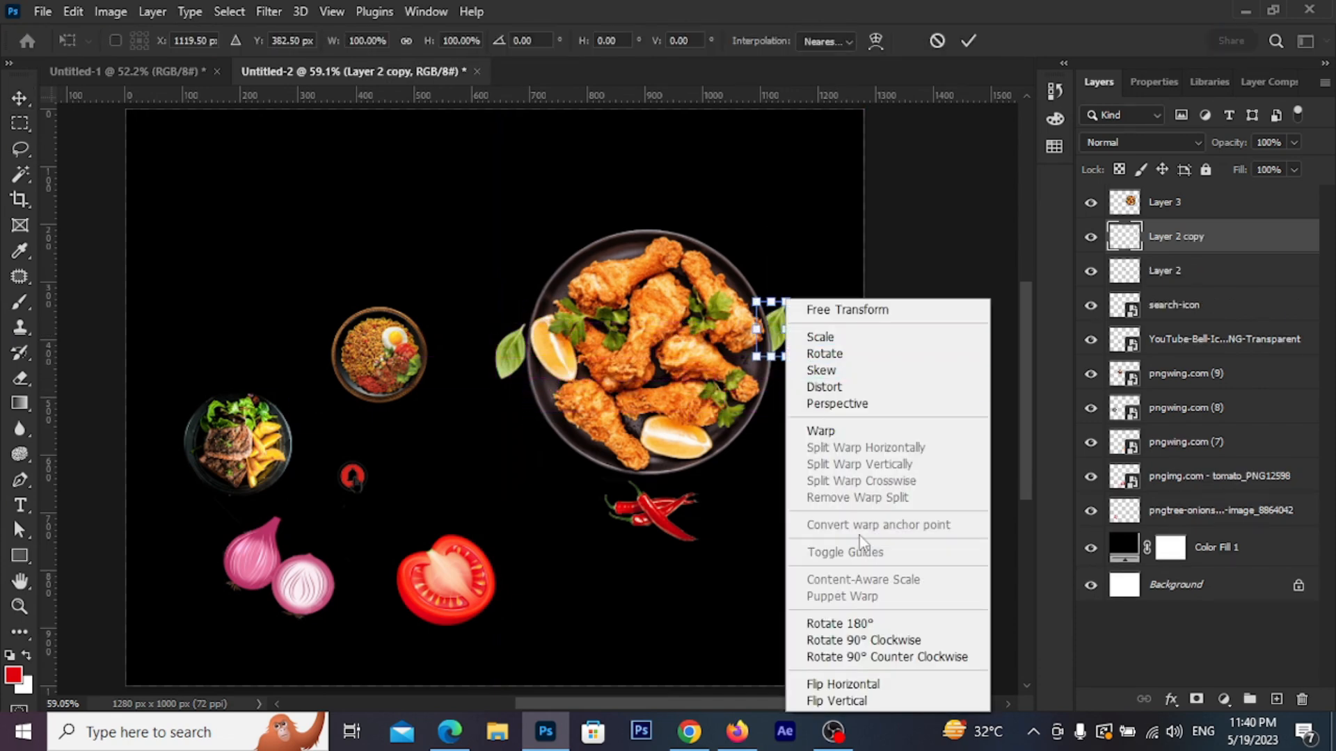
left_click(872, 685)
left_click_drag(815, 353, 787, 269)
left_click_drag(782, 340, 807, 367)
left_click(970, 41)
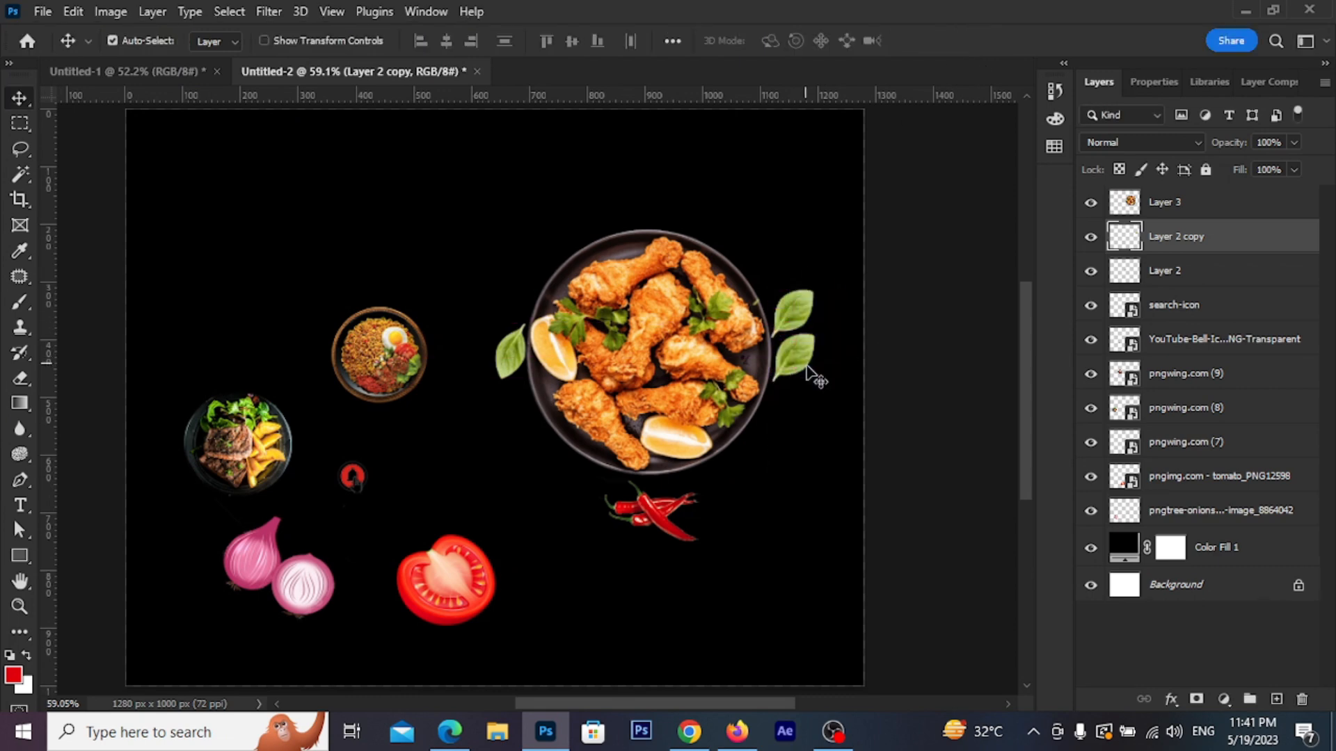
Rotate and position the second basil leaf copy on the plate's right
key("ctrl+t")
left_click_drag(845, 319, 787, 349)
left_click(968, 40)
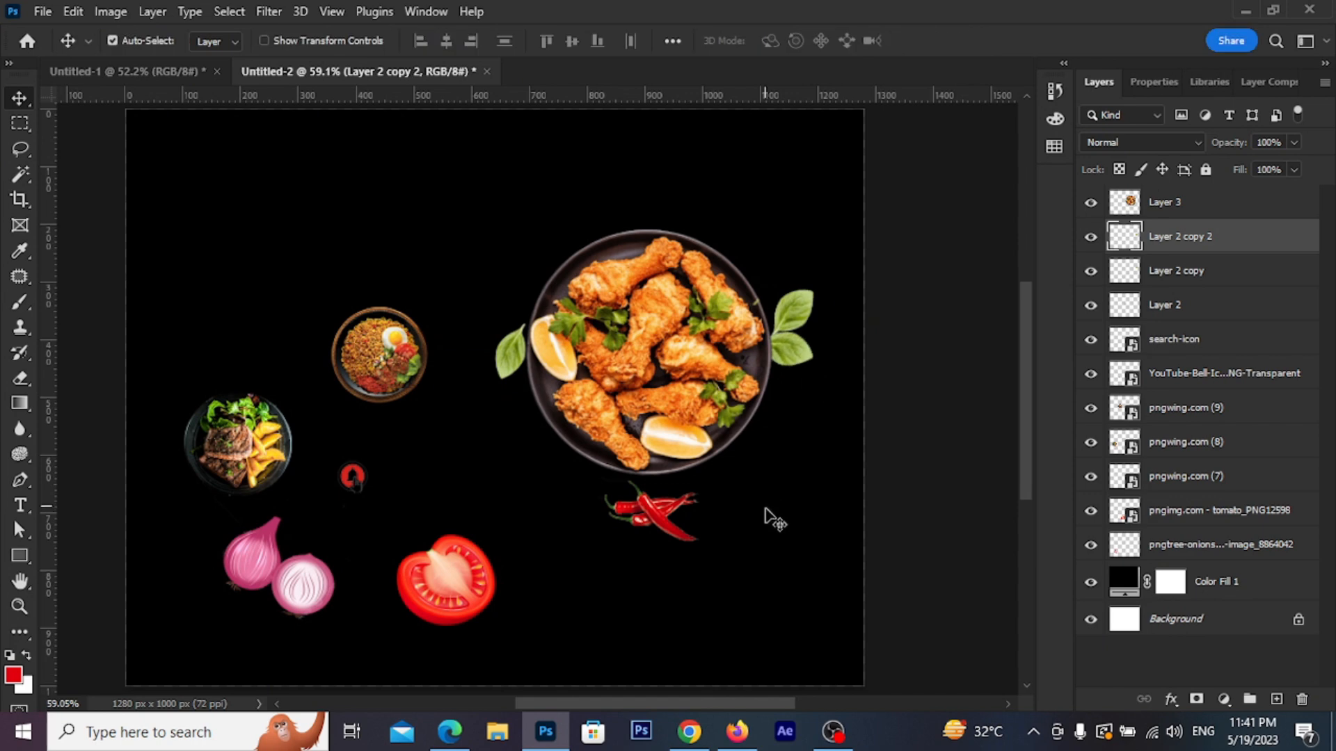
Move the tomato beside the chicken plate and shrink it around its centre
left_click(766, 516)
left_click_drag(438, 615, 788, 492)
key("ctrl+t")
left_click_drag(835, 419, 777, 448)
Apply the tomato's resize and lock the black Color Fill 1 layer
left_click(969, 44)
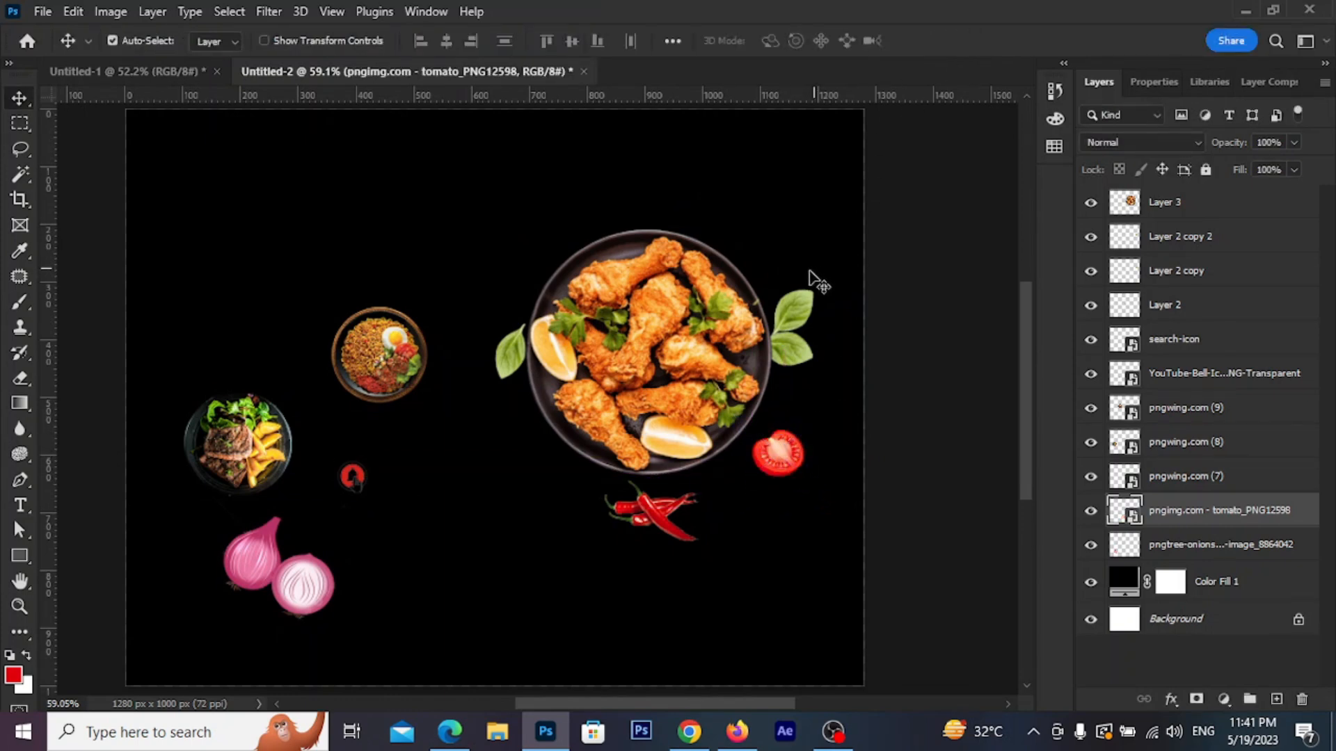
left_click(807, 289)
left_click(1205, 172)
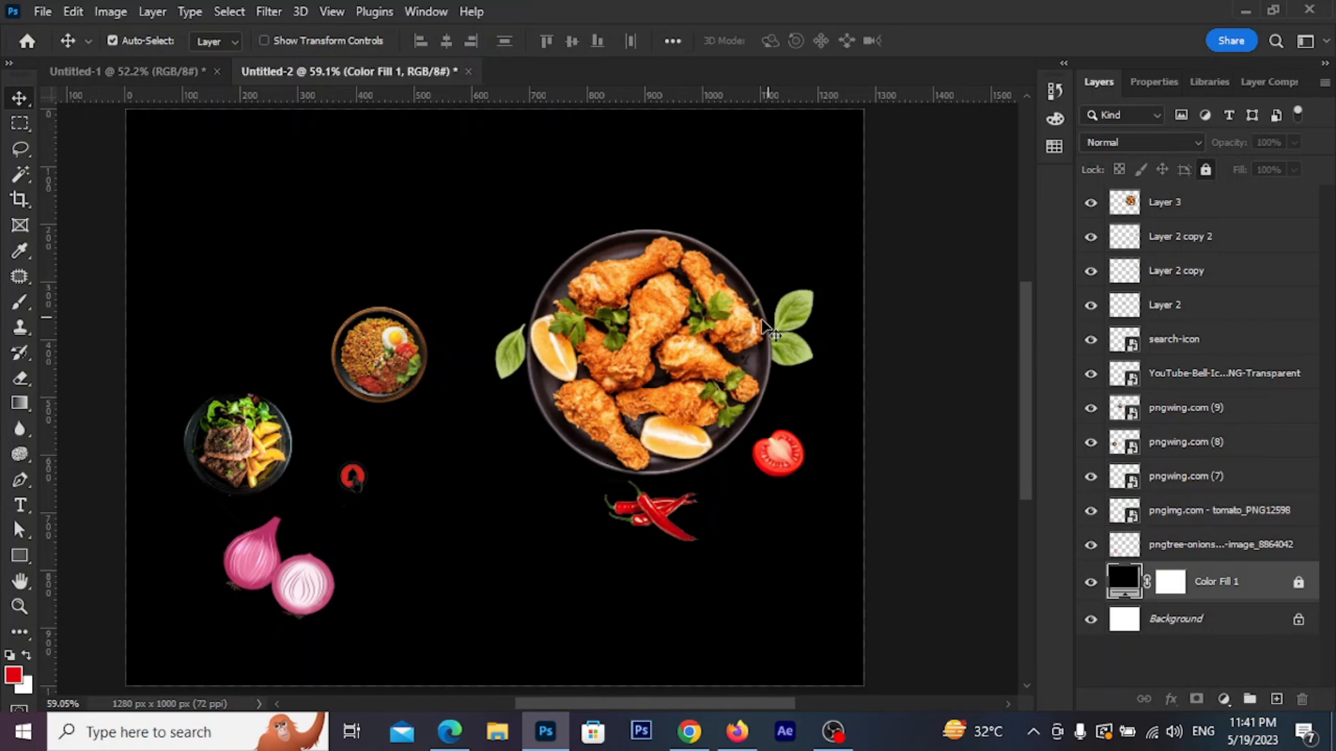
Move the two right-hand leaves up and the tomato up 32 px
left_click_drag(786, 268, 799, 346)
left_click_drag(796, 344, 791, 292)
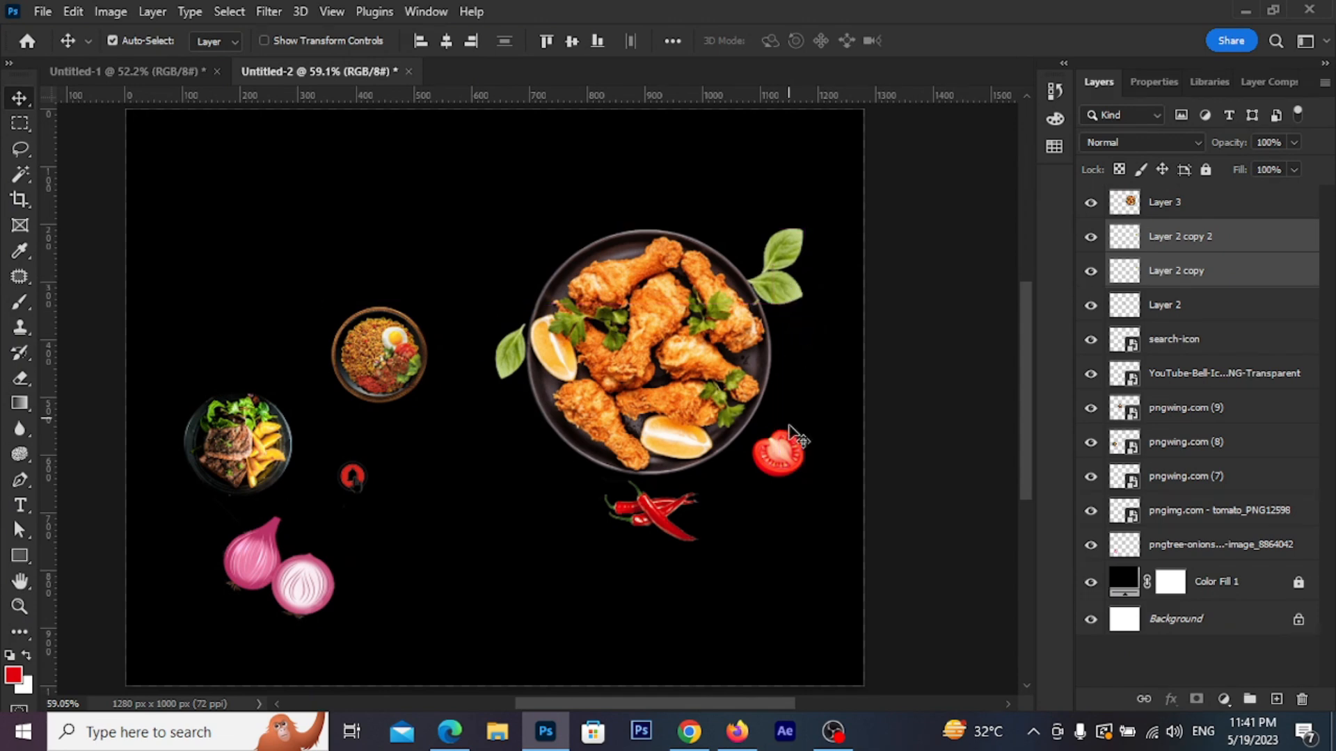
left_click(797, 466)
left_click_drag(789, 452, 796, 423)
Move the onion above the chicken plate and shrink it to about 47%
left_click(306, 597)
left_click_drag(306, 597, 580, 240)
key("ctrl+t")
left_click_drag(622, 138, 593, 168)
left_click_drag(572, 234, 589, 238)
left_click_drag(608, 169, 603, 173)
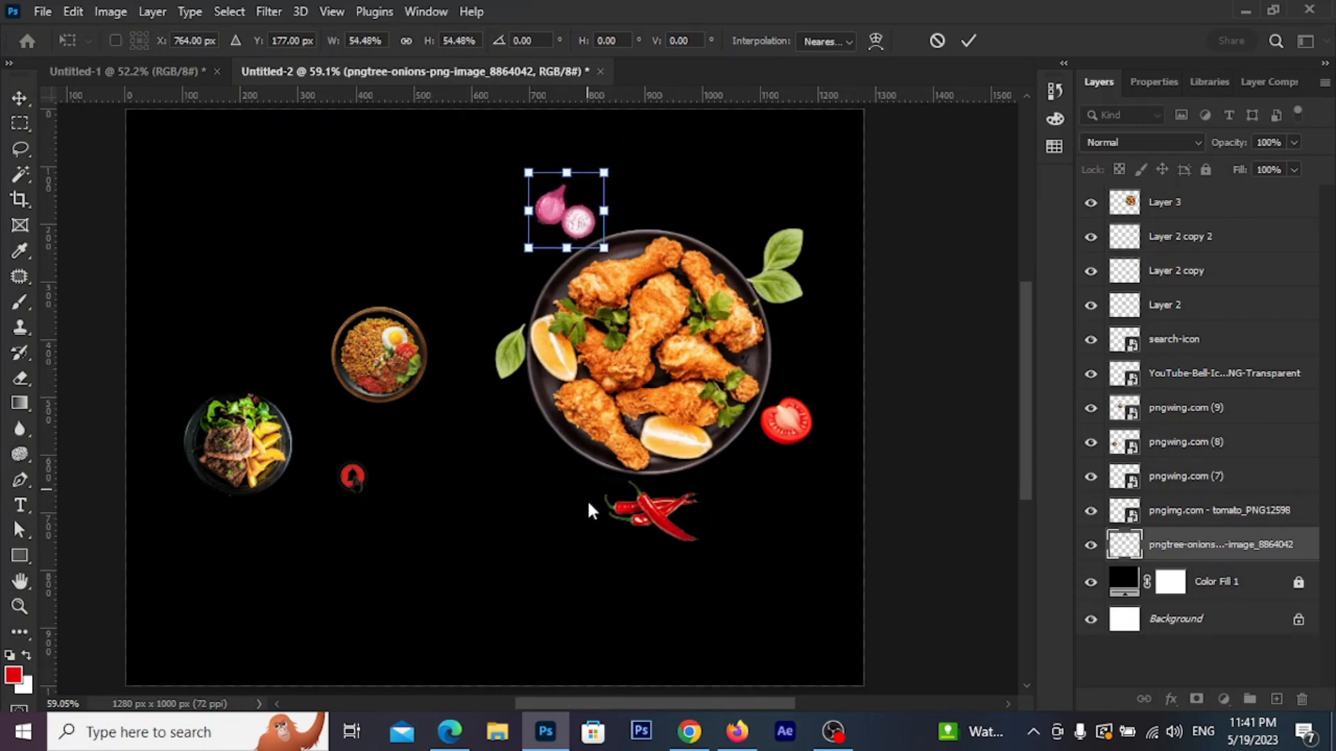
left_click(21, 100)
Move the nasi bowl and steak plate down to the bottom-left
left_click(382, 425)
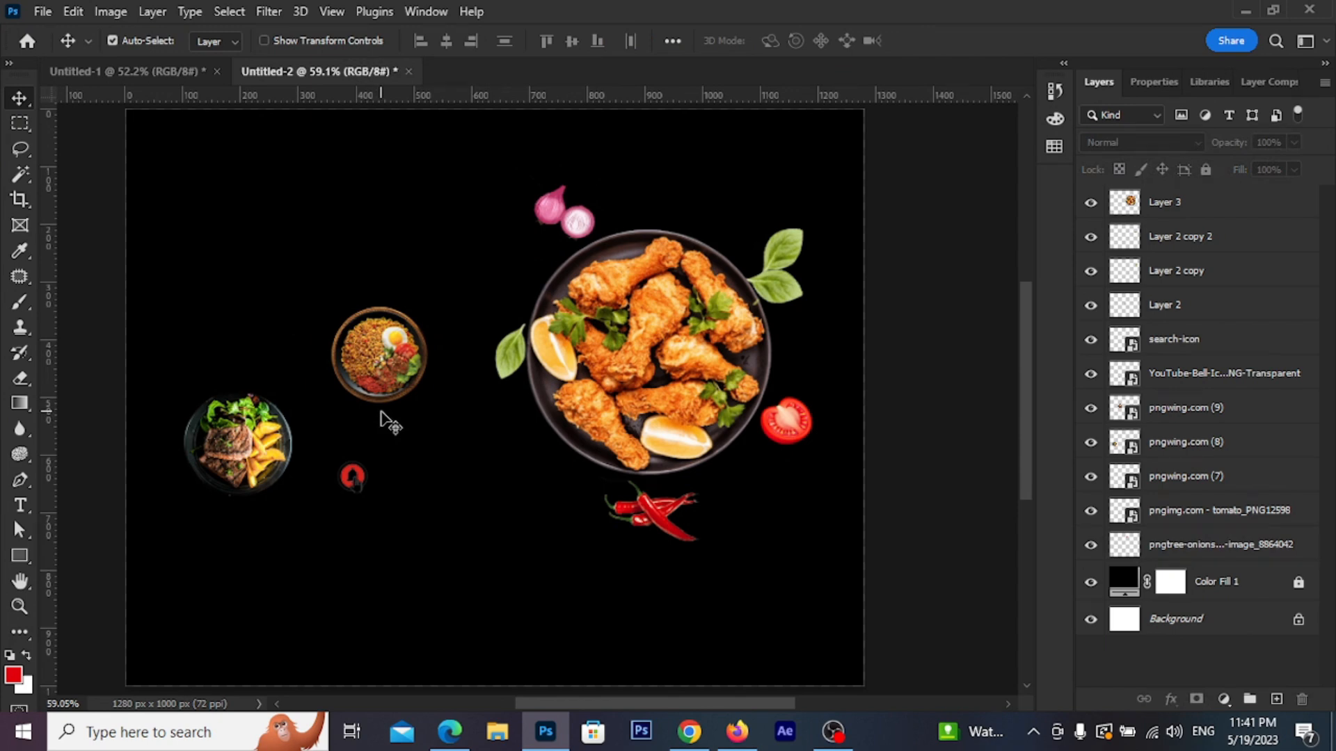
left_click_drag(387, 380, 426, 550)
left_click_drag(240, 445, 260, 583)
left_click_drag(427, 504, 403, 571)
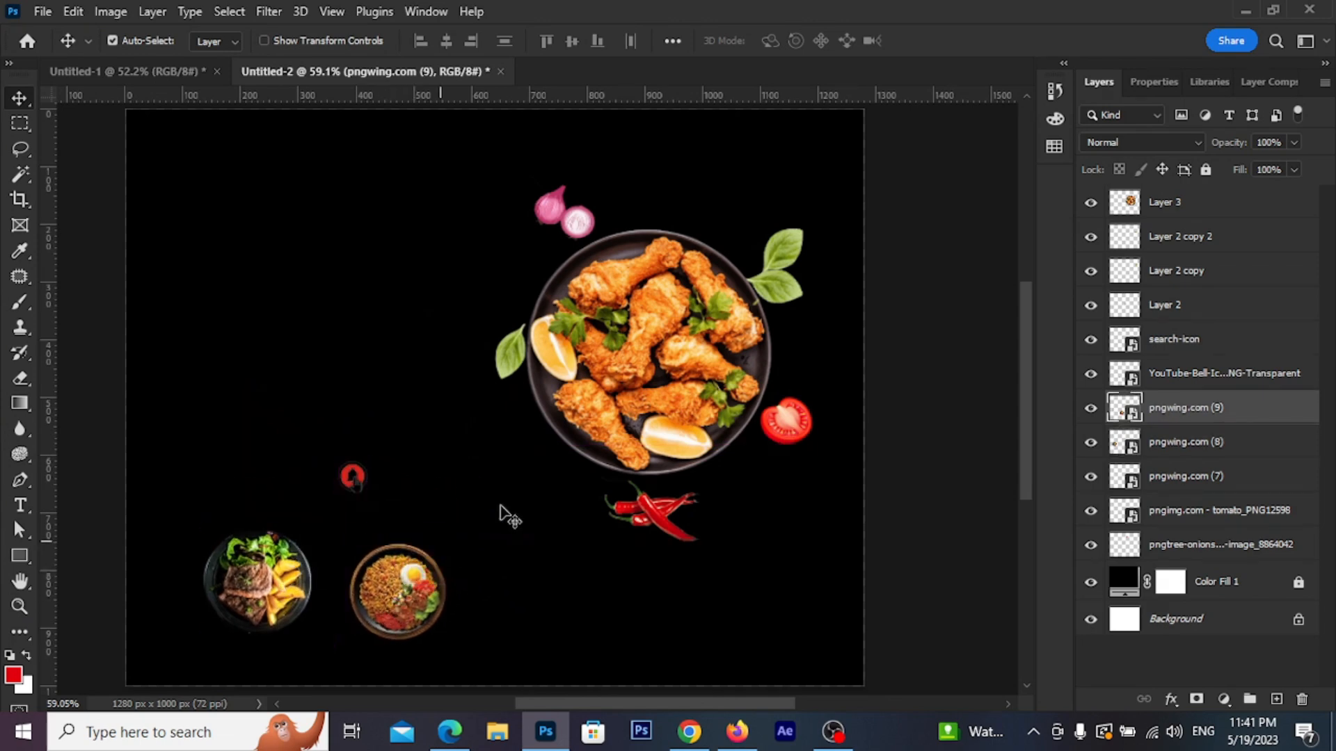
scroll(730, 198, "up", 3)
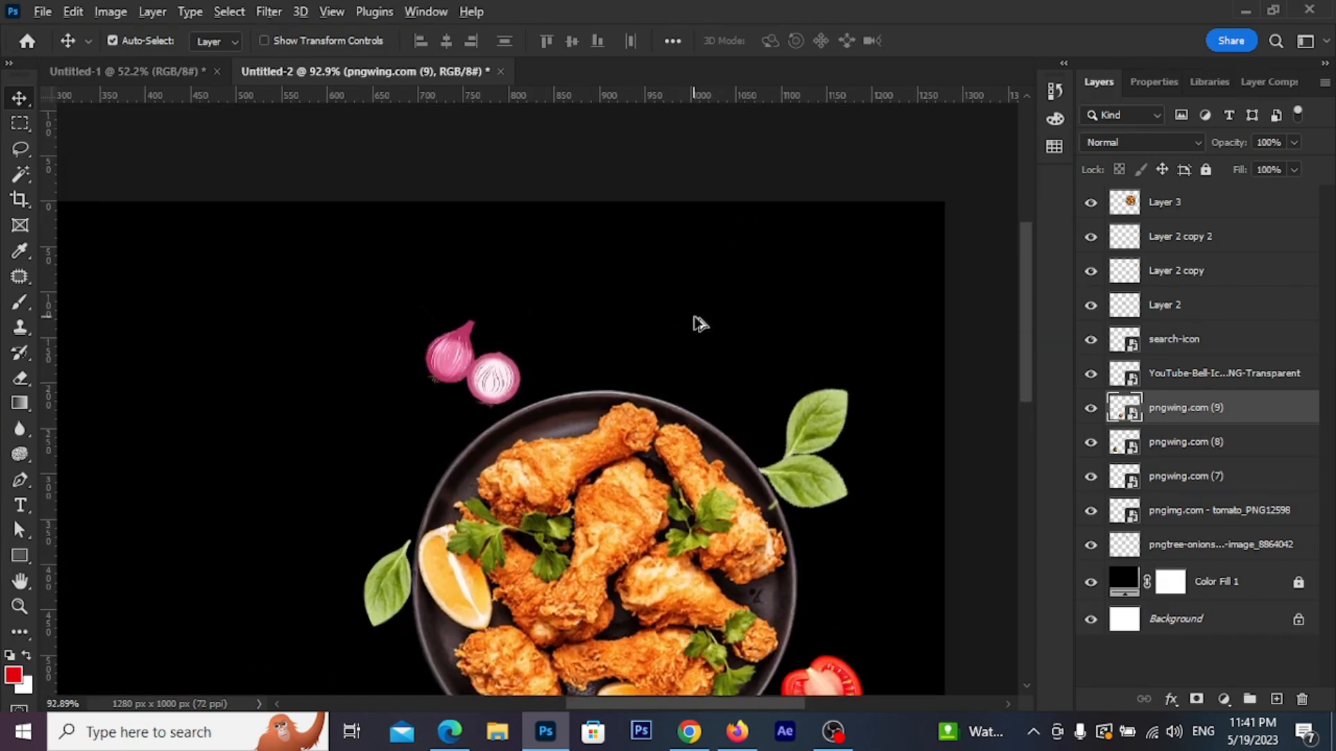
scroll(735, 319, "up", 1)
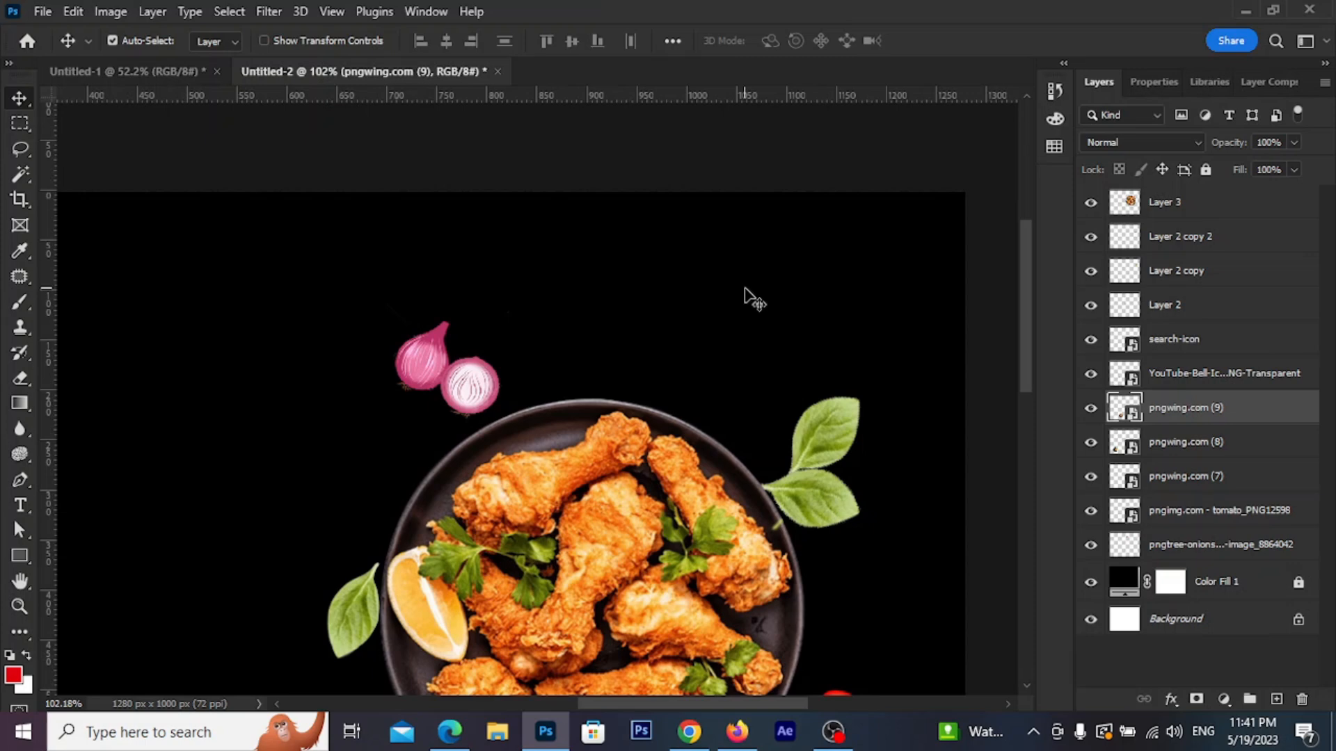
Type white (#ffffff) nav text 'Servicee Menu Contact About US' near the top-left
left_click(21, 506)
left_click(260, 273)
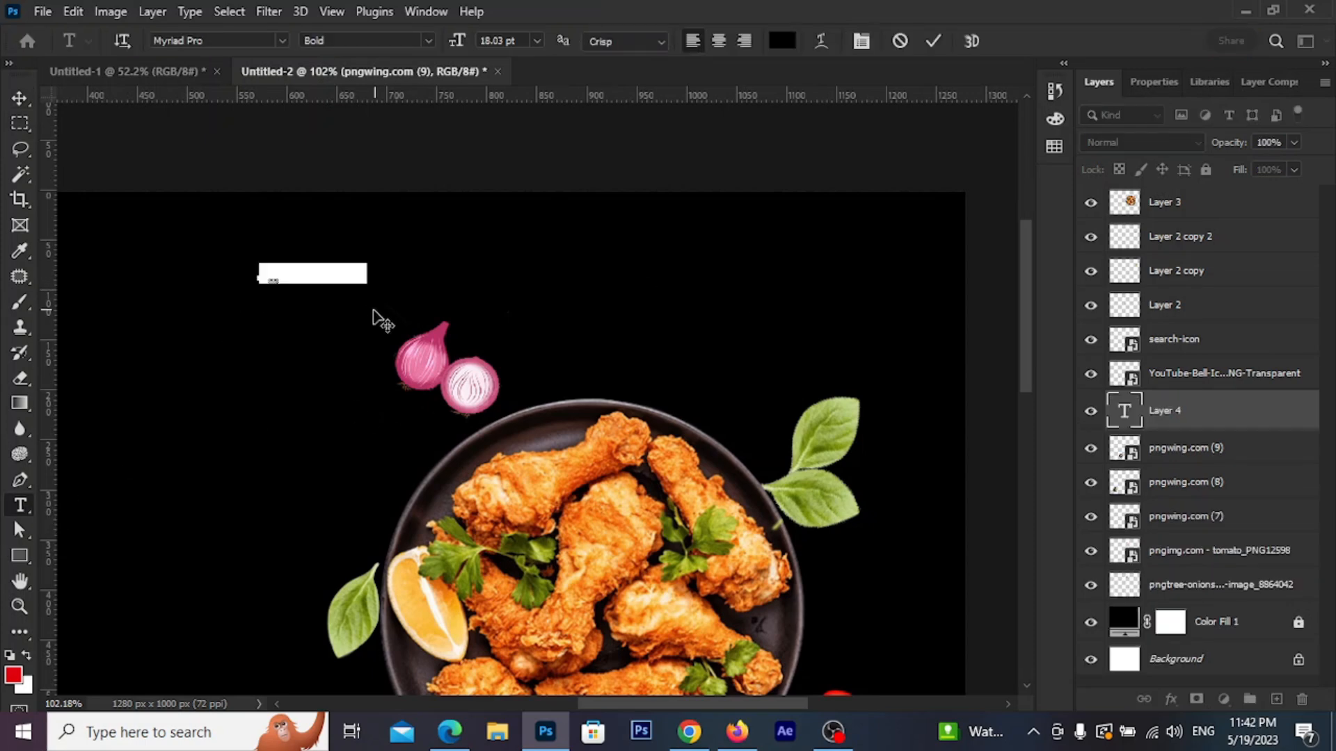
left_click(782, 40)
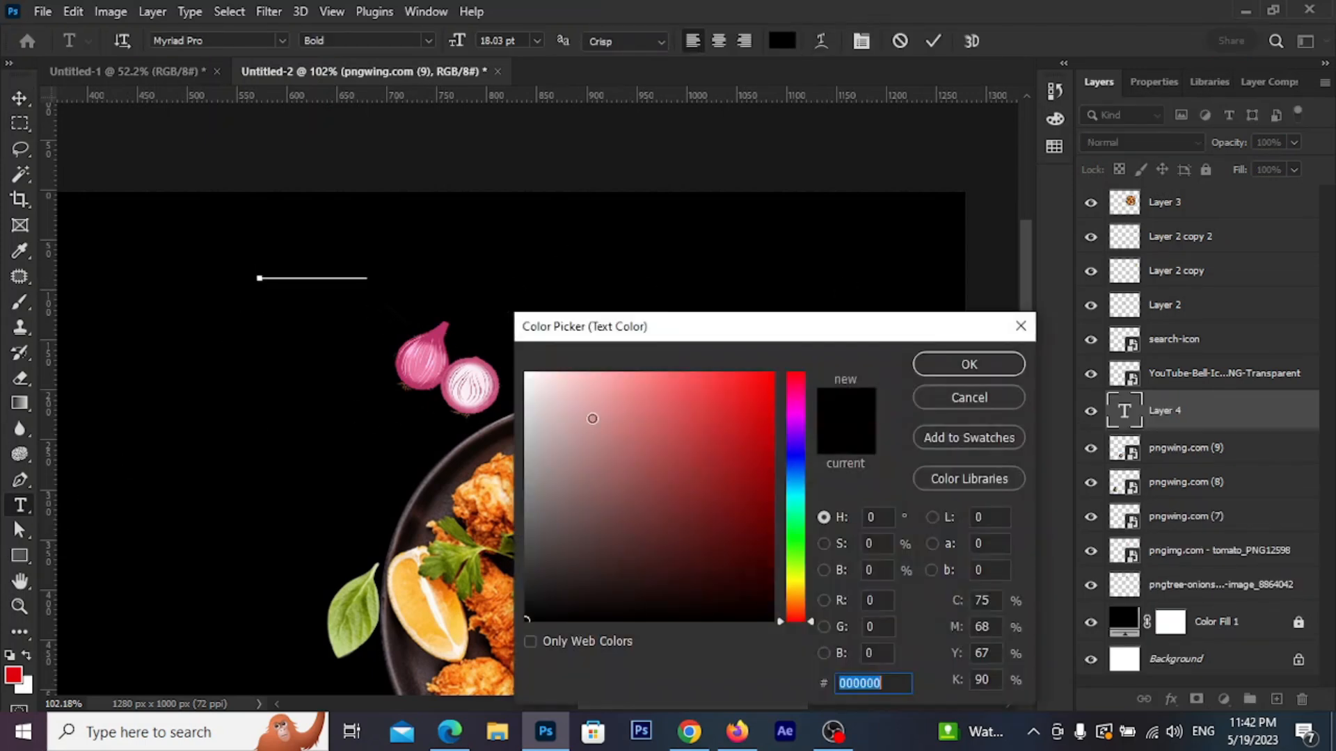
type("ffffff")
left_click(952, 366)
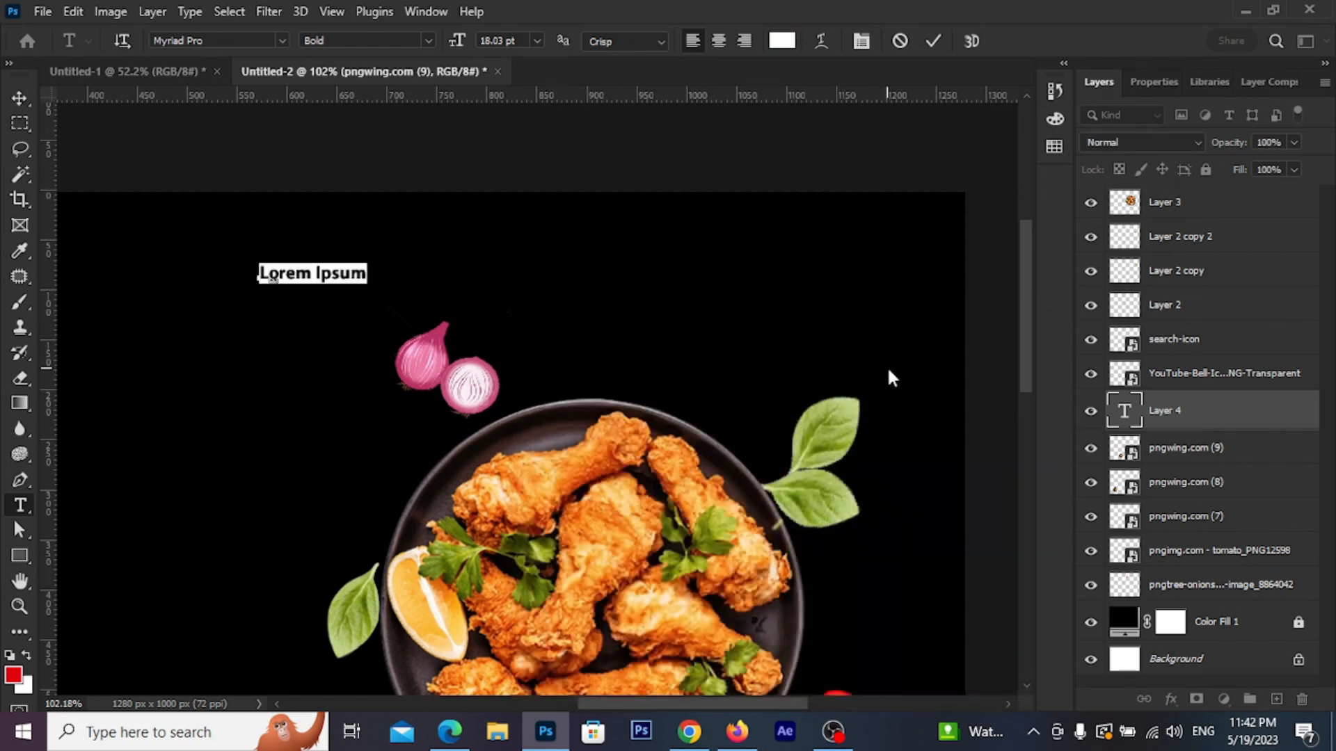
type("S")
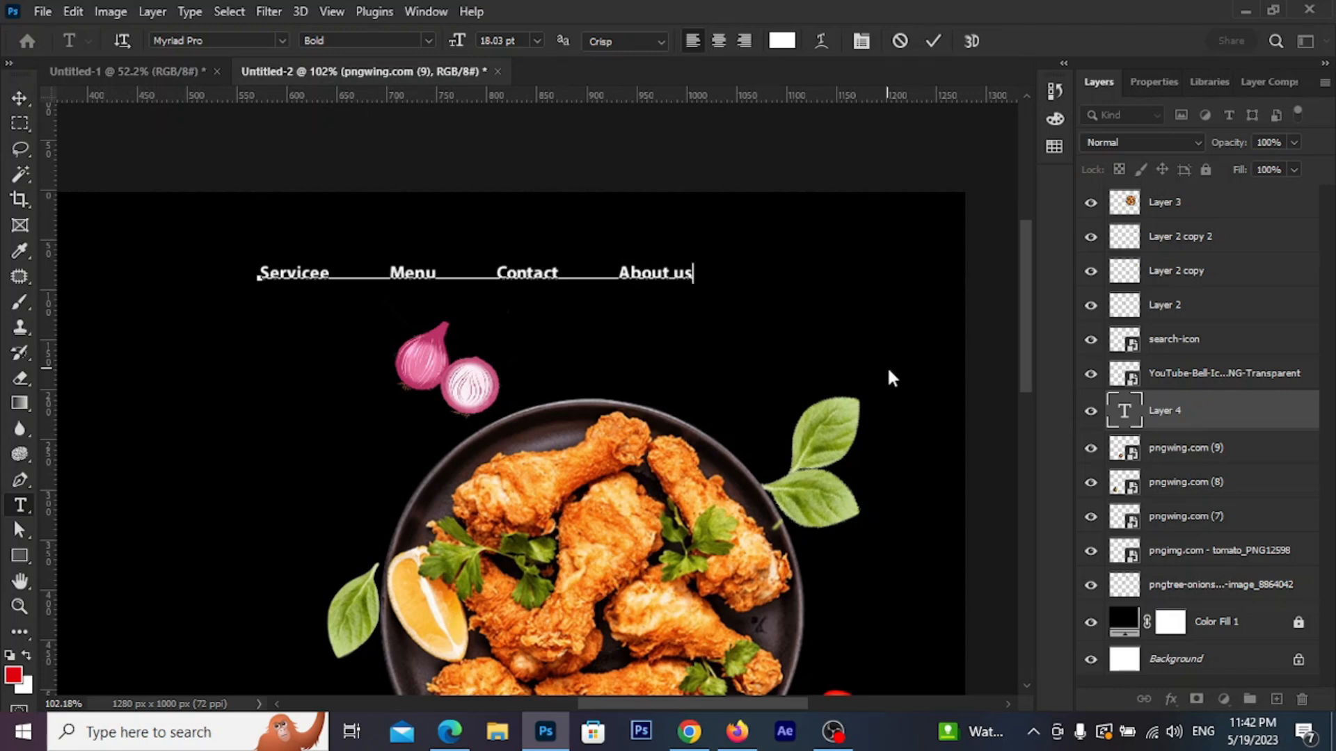
type("US")
Set the nav text to Regular weight, commit, and shift it slightly up-left
key("ctrl+a")
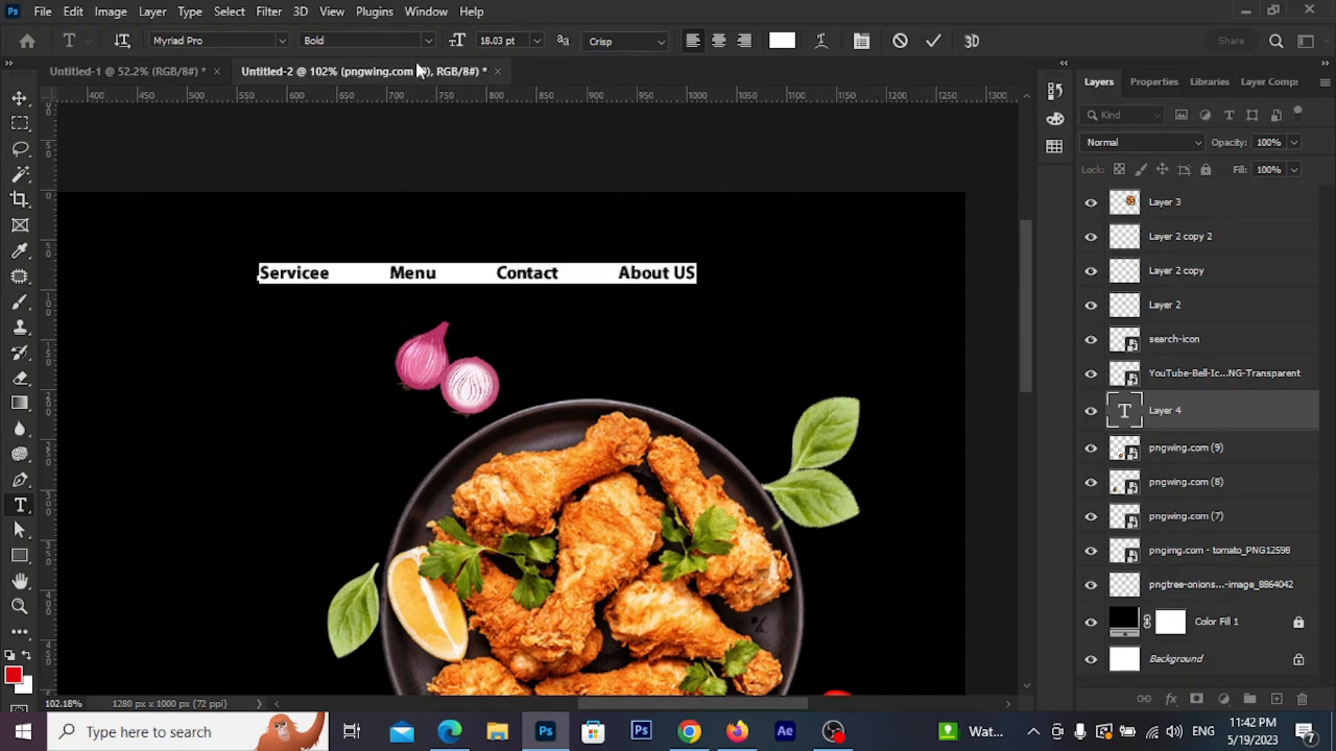
left_click(429, 41)
left_click(344, 121)
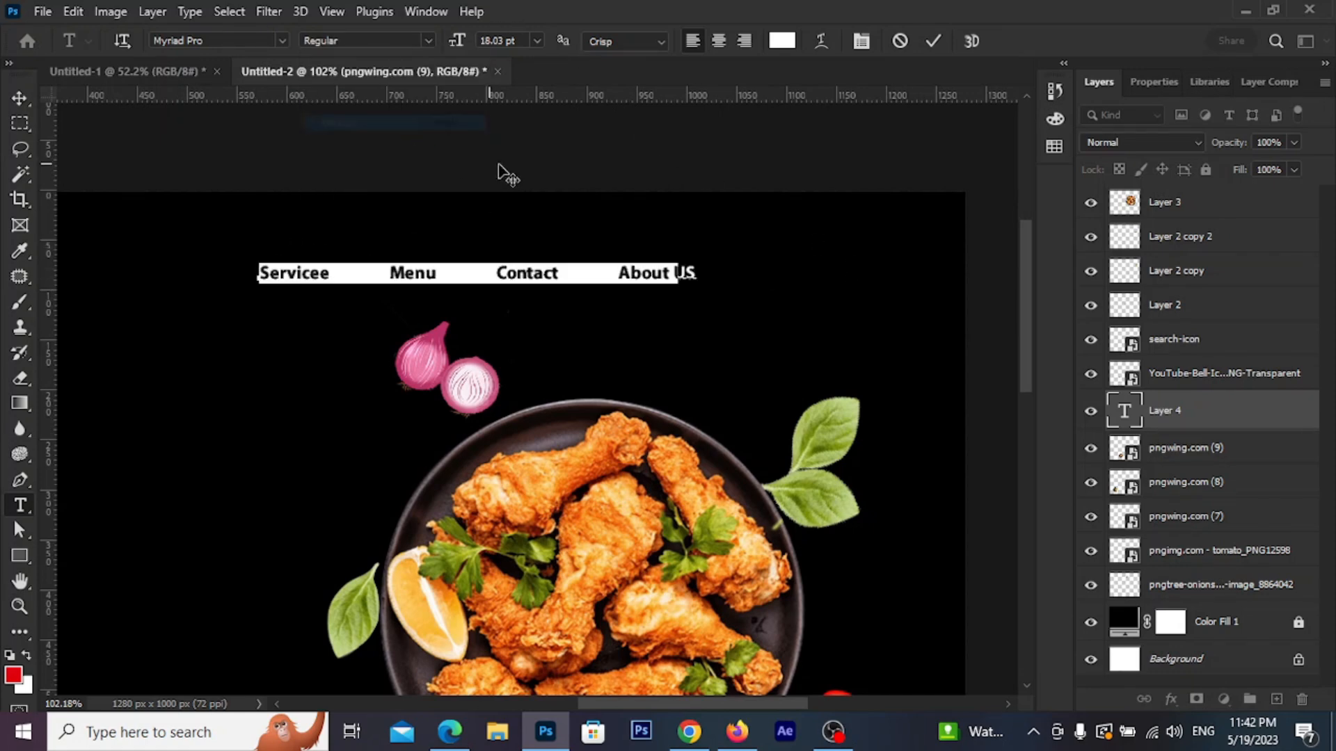
left_click(933, 41)
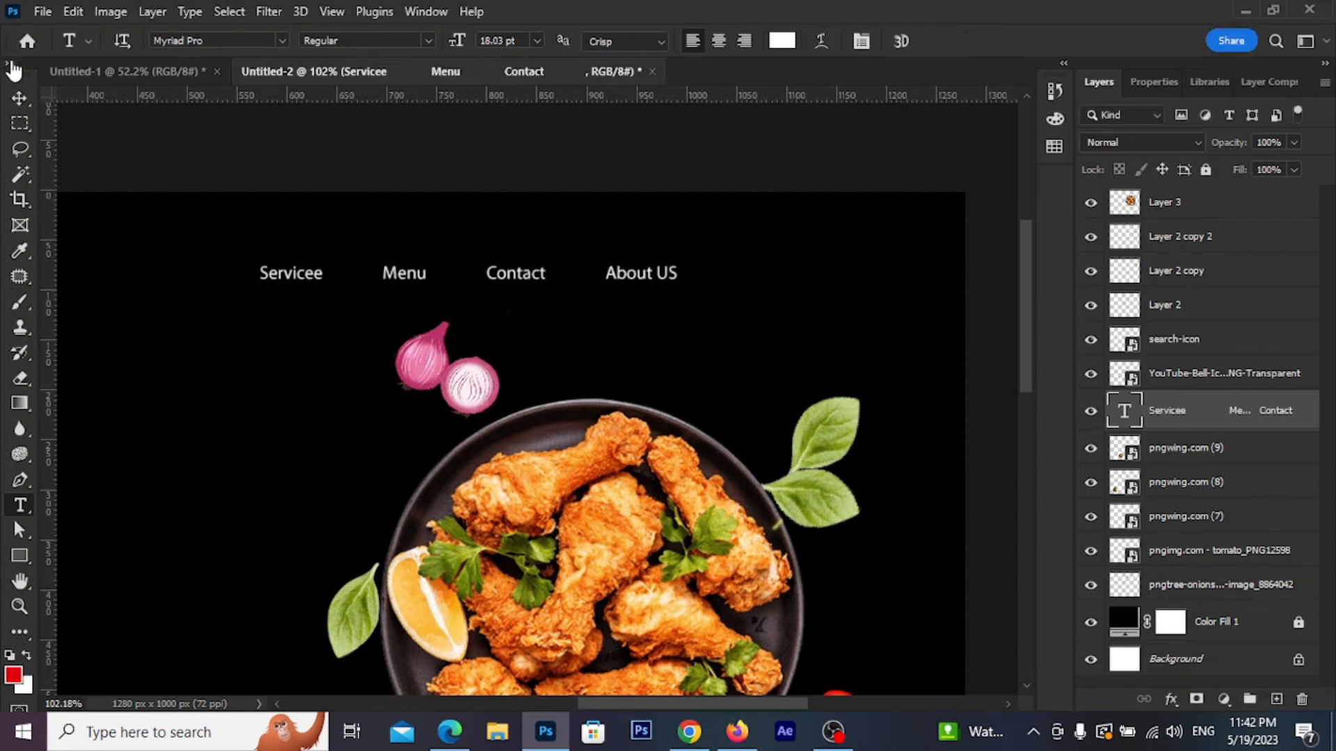
left_click(20, 97)
mouse_move(618, 265)
left_mouse_down()
mouse_move(605, 265)
mouse_move(616, 263)
left_mouse_up()
Hide the black fill and give the search icon a white Color Overlay
scroll(616, 263, "down", 3)
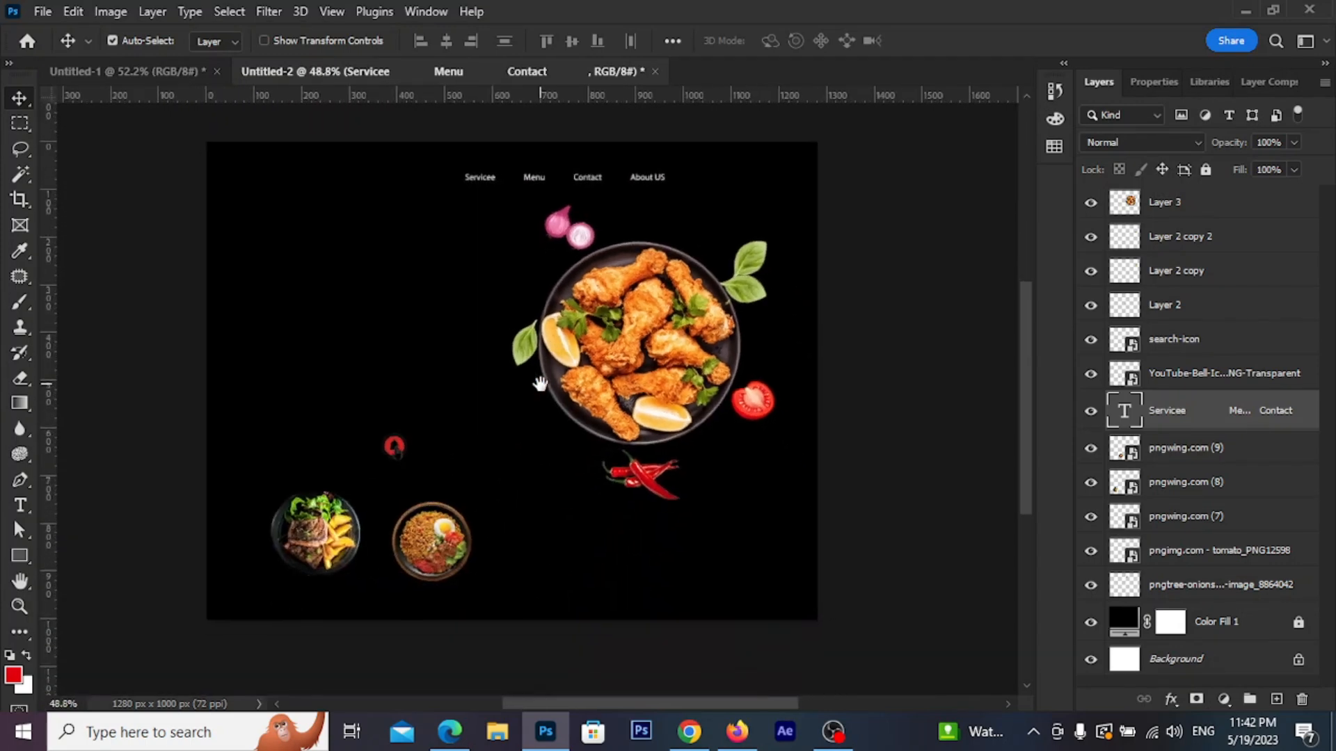
scroll(437, 531, "up", 2)
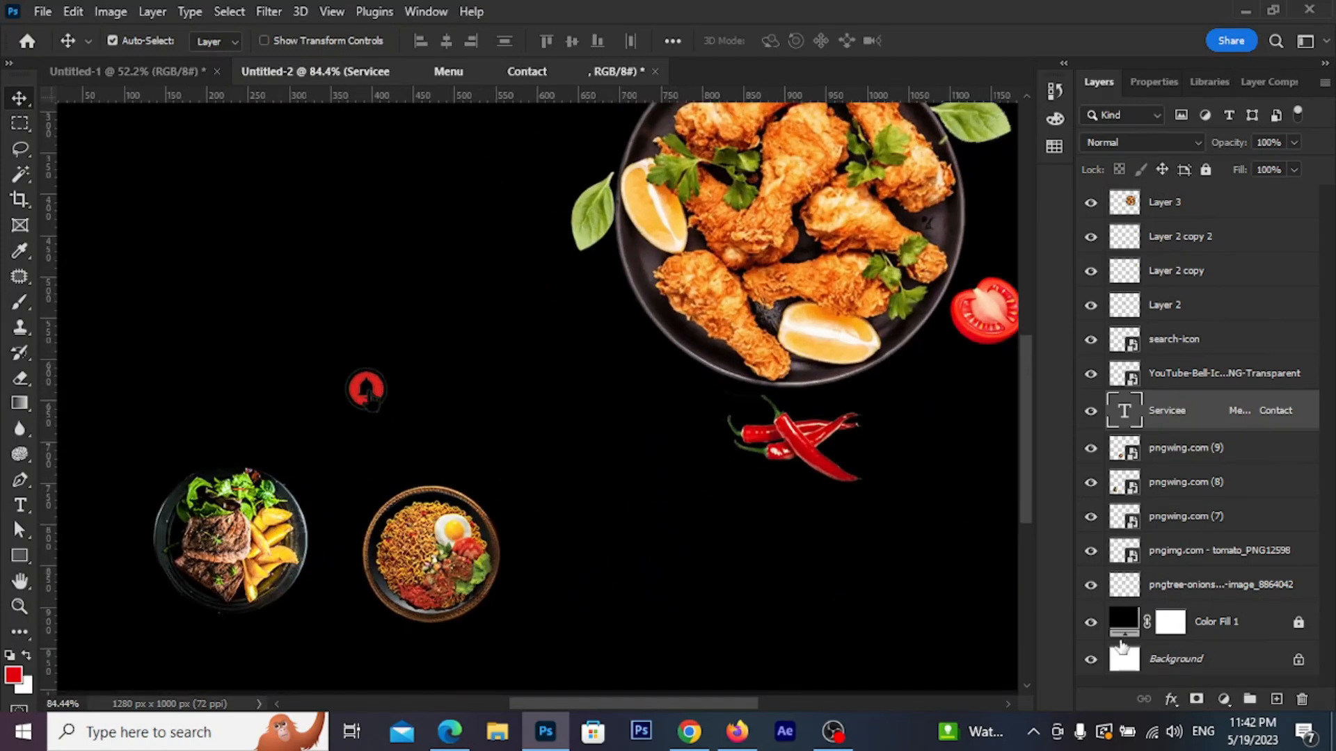
left_click(1092, 623)
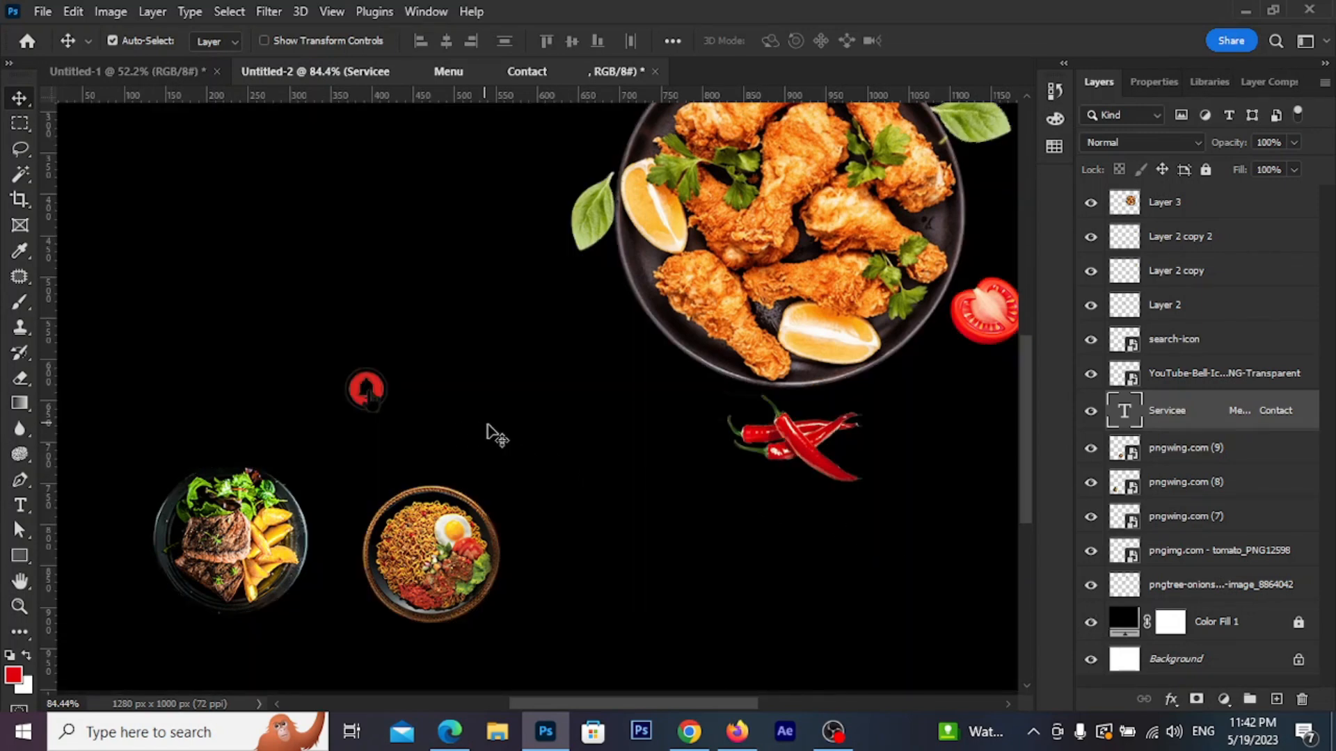
left_click_drag(490, 424, 526, 437)
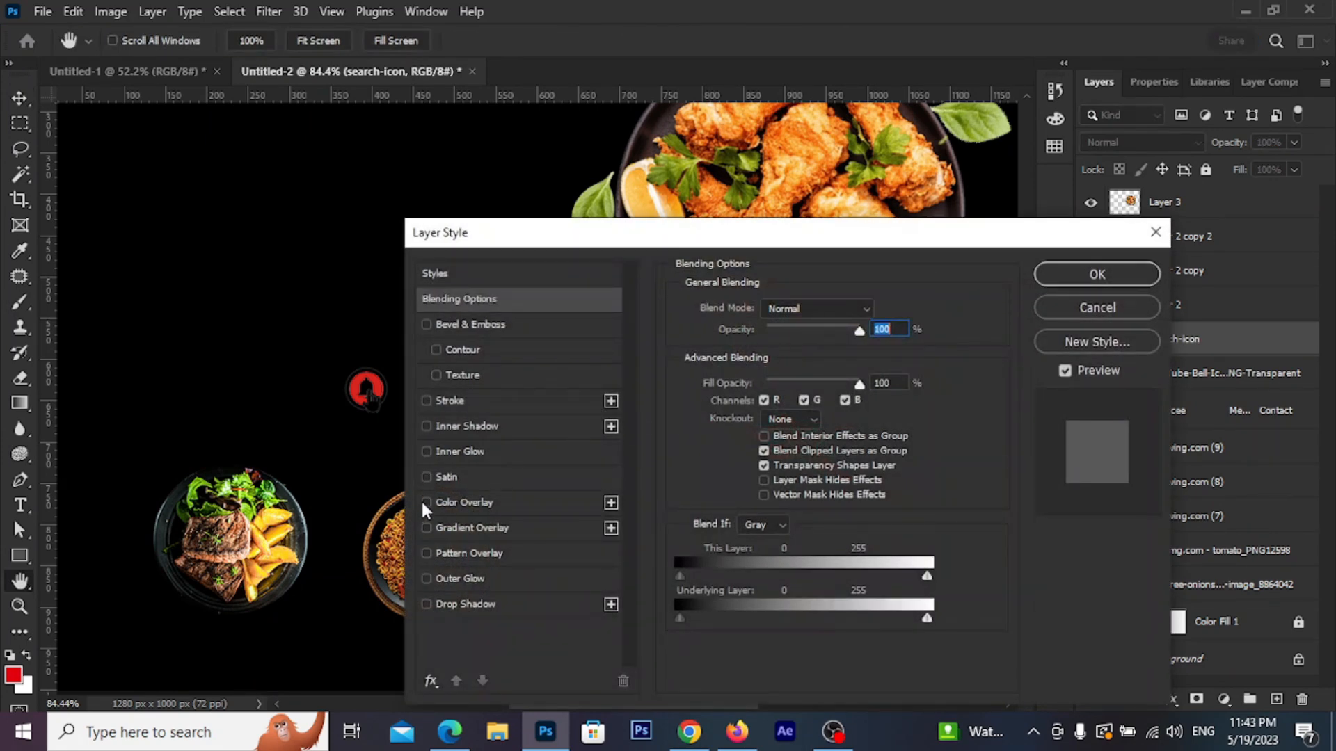
left_click(427, 502)
left_click(460, 502)
left_click(1098, 274)
Move the search icon beside 'About US' and scale it down
scroll(584, 408, "down", 3)
left_click_drag(422, 584, 579, 241)
scroll(684, 263, "up", 4)
key("ctrl+t")
left_click(969, 40)
scroll(660, 304, "up", 3)
scroll(608, 322, "down", 6)
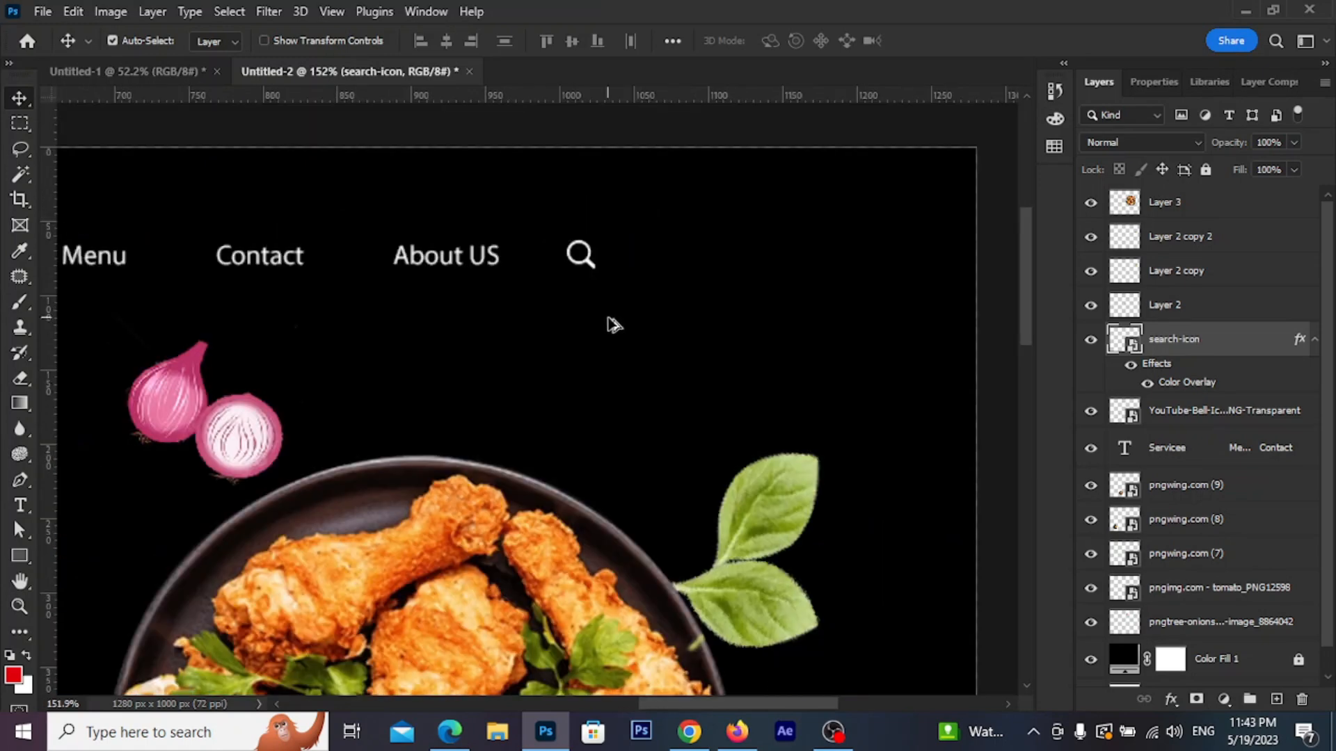
Select the YouTube-Bell layer and move the bell beside the search icon
left_click_drag(324, 523, 697, 250)
left_click(426, 445)
left_click_drag(326, 536, 491, 363)
left_click(315, 541)
left_click(330, 538)
left_click_drag(333, 542, 703, 249)
scroll(699, 238, "up", 10)
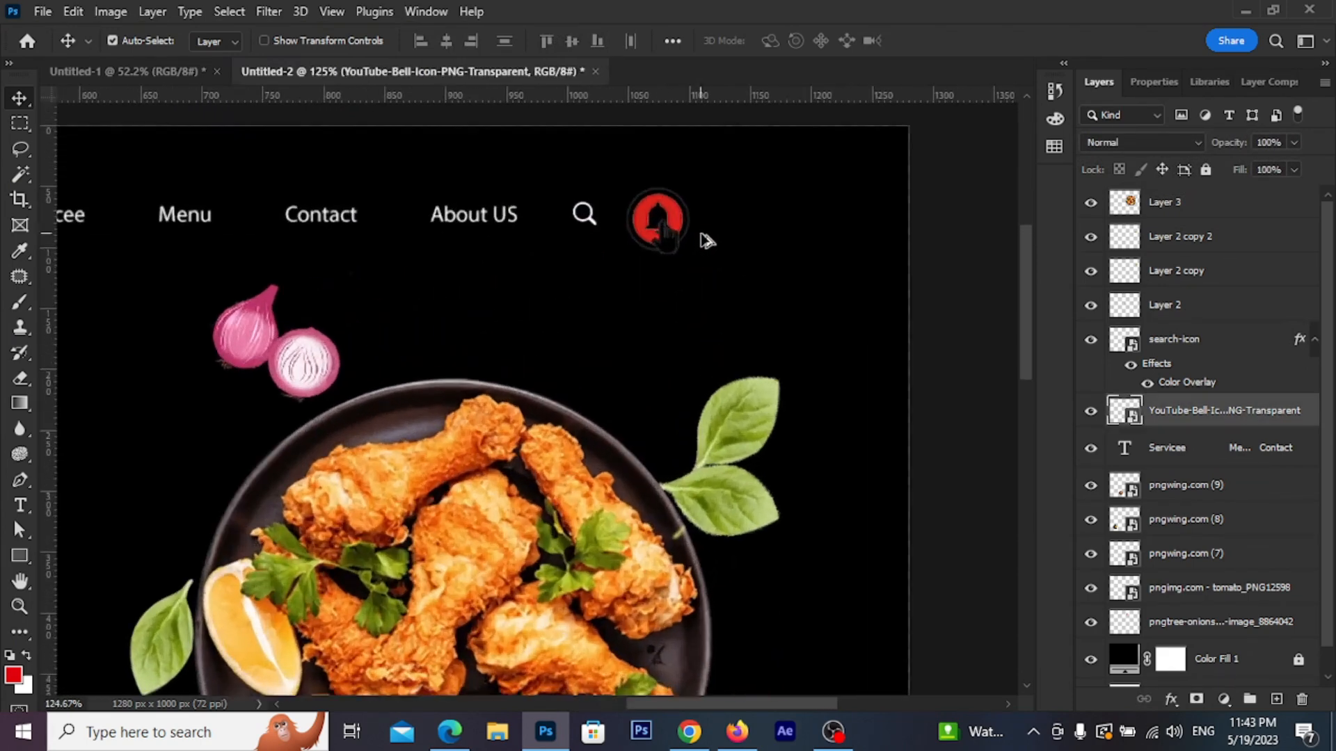
left_click(609, 274)
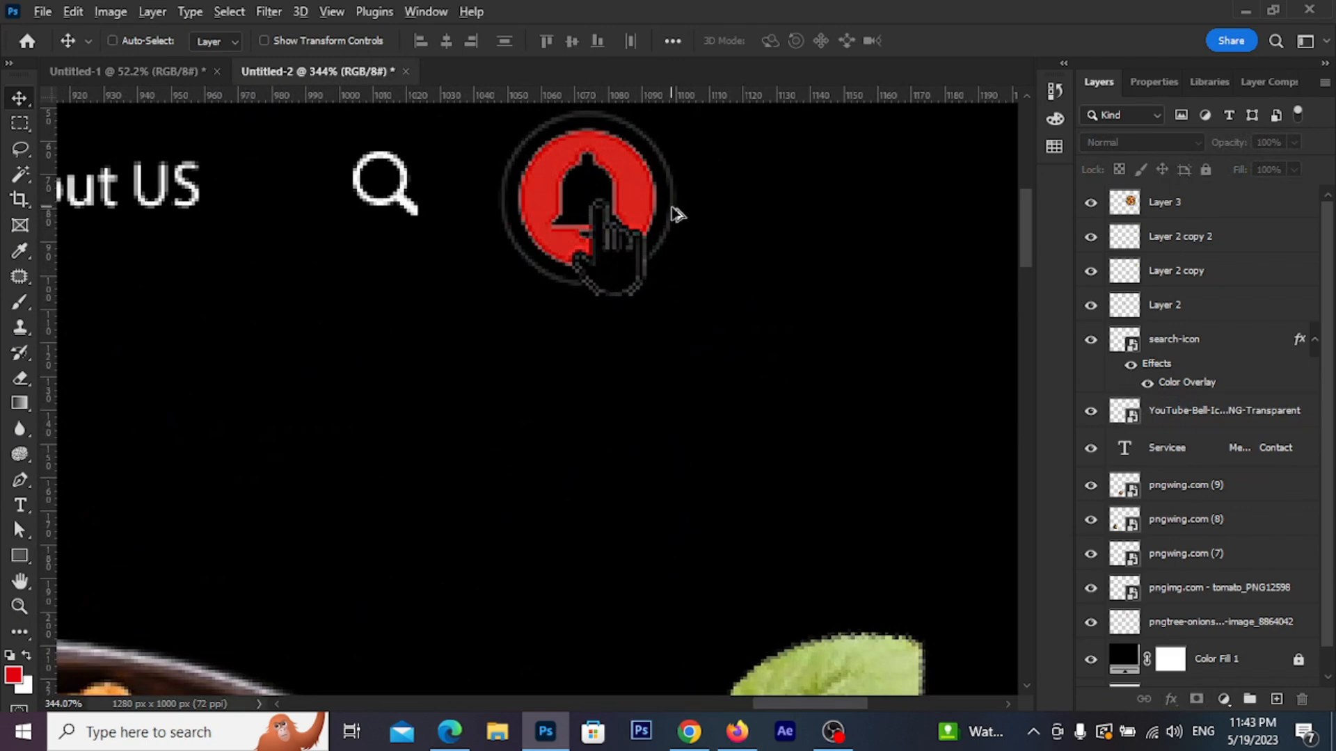
mouse_move(626, 283)
left_mouse_down()
mouse_move(642, 278)
mouse_move(633, 252)
mouse_move(623, 301)
left_mouse_up()
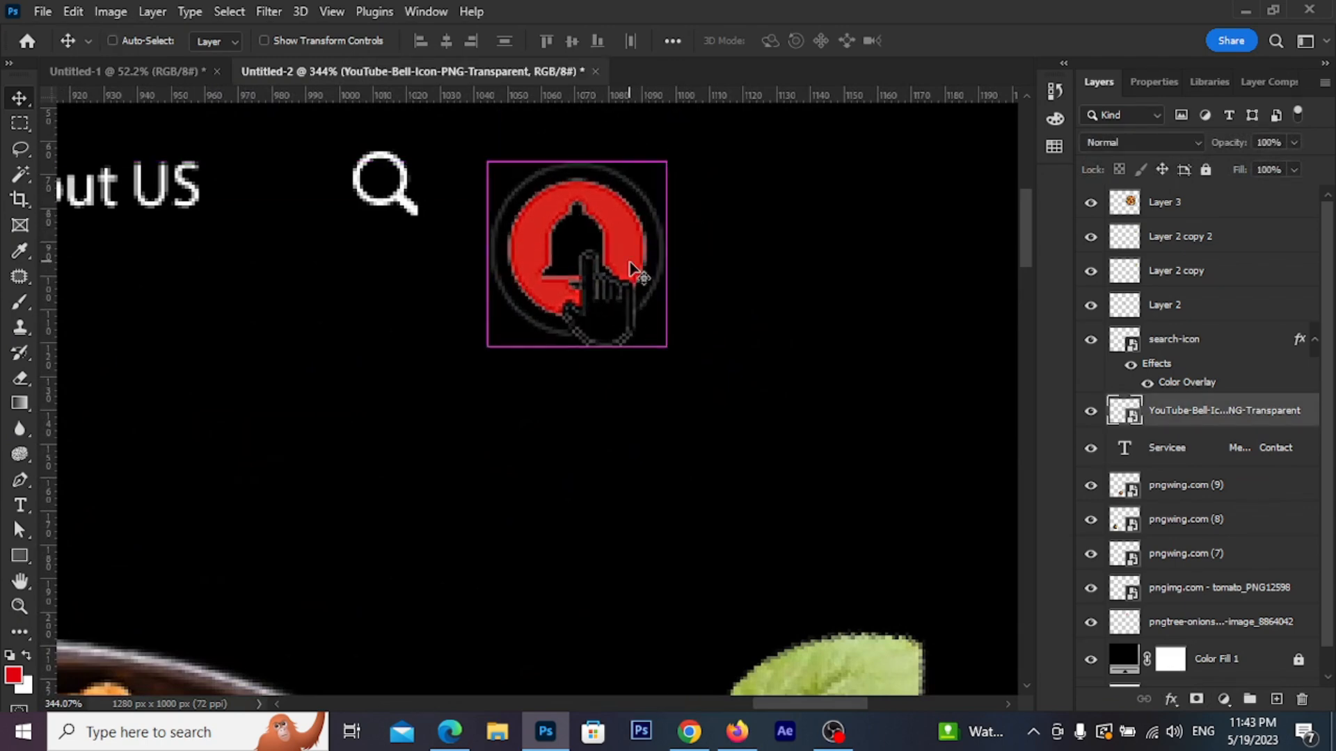
Shrink the bell icon about its centre and set it just right of the search icon
key("ctrl+t")
left_click_drag(727, 138, 665, 226)
left_click_drag(605, 256, 549, 189)
left_click(969, 40)
scroll(662, 331, "down", 6)
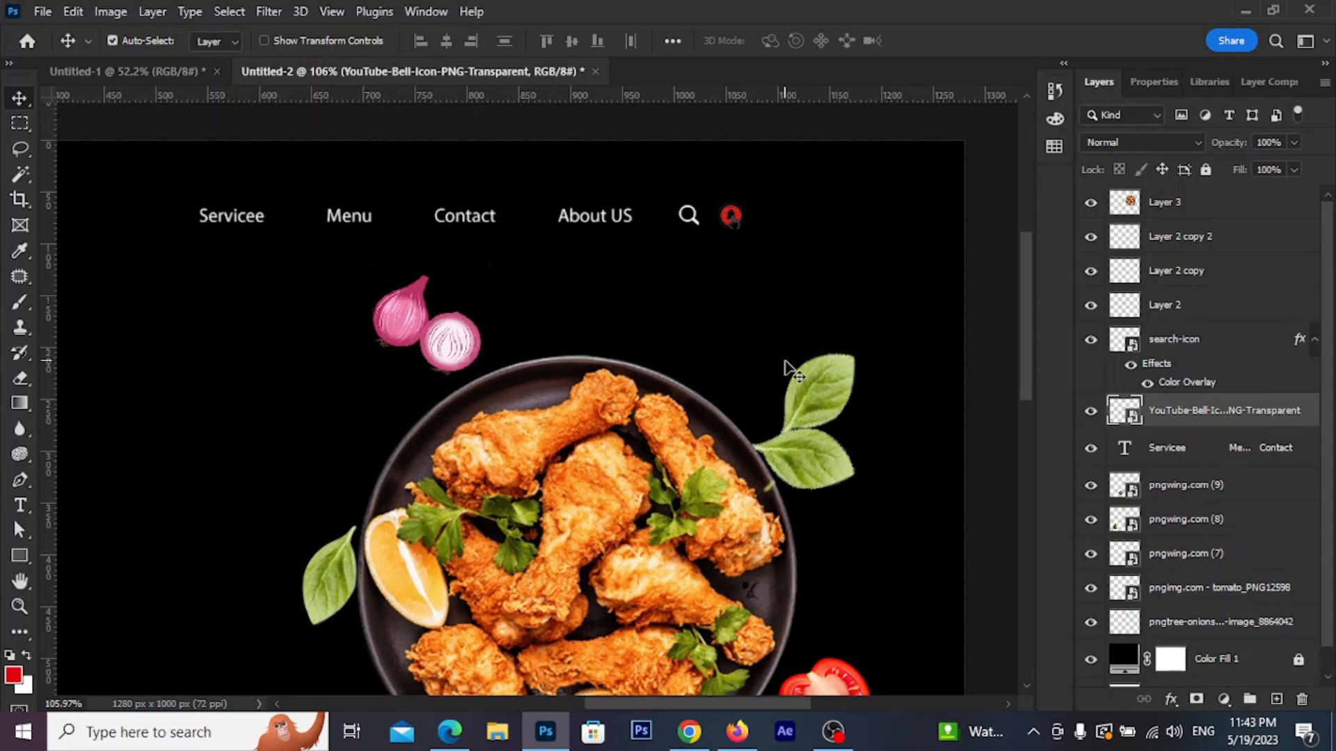
scroll(807, 286, "up", 4)
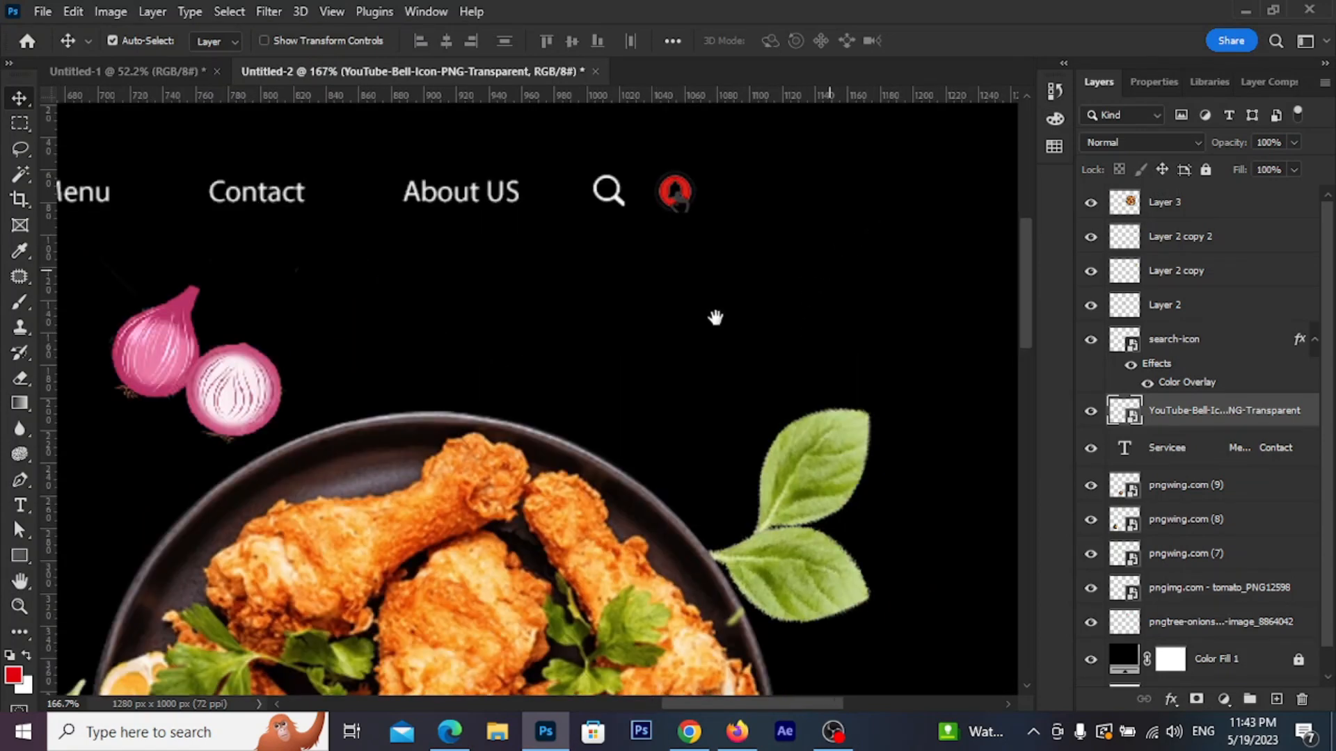
scroll(584, 320, "up", 3)
Draw a rounded pill right of the bell icon with grey fill and a 2 px white outline
left_click(19, 123)
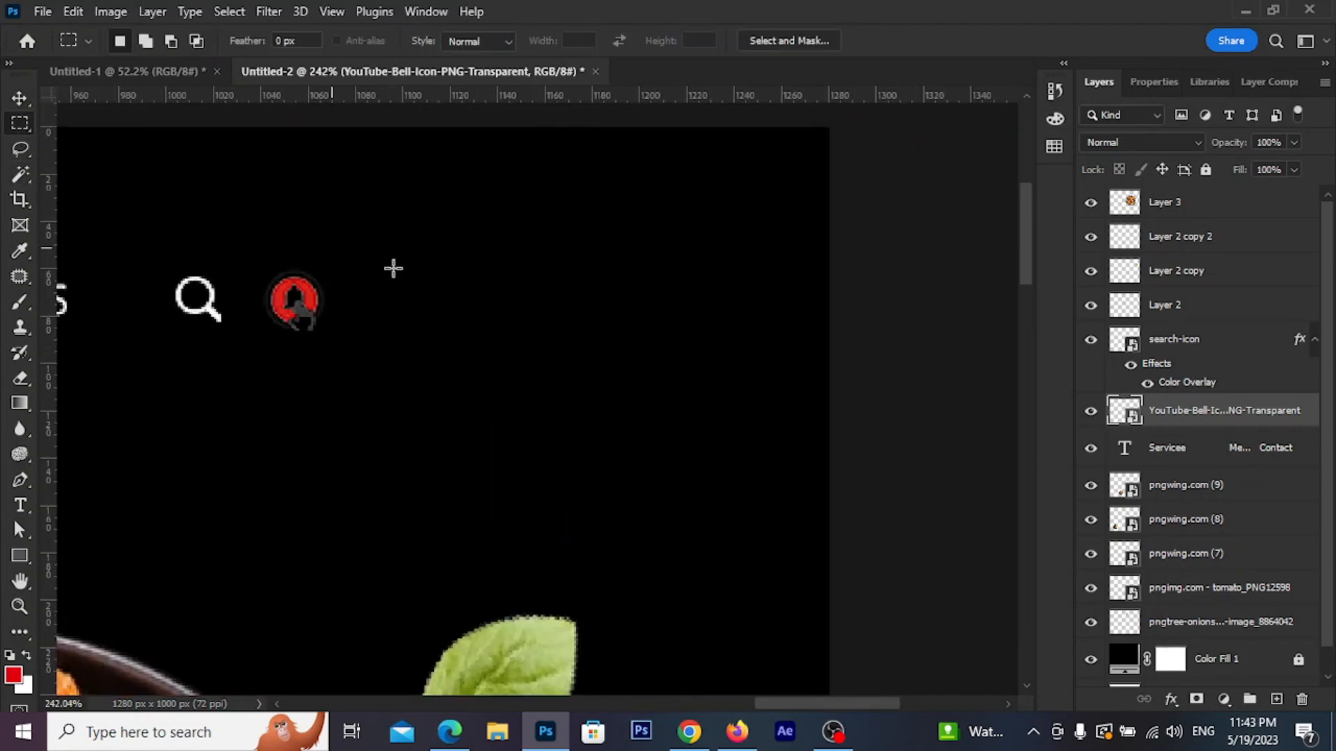
left_click(20, 556)
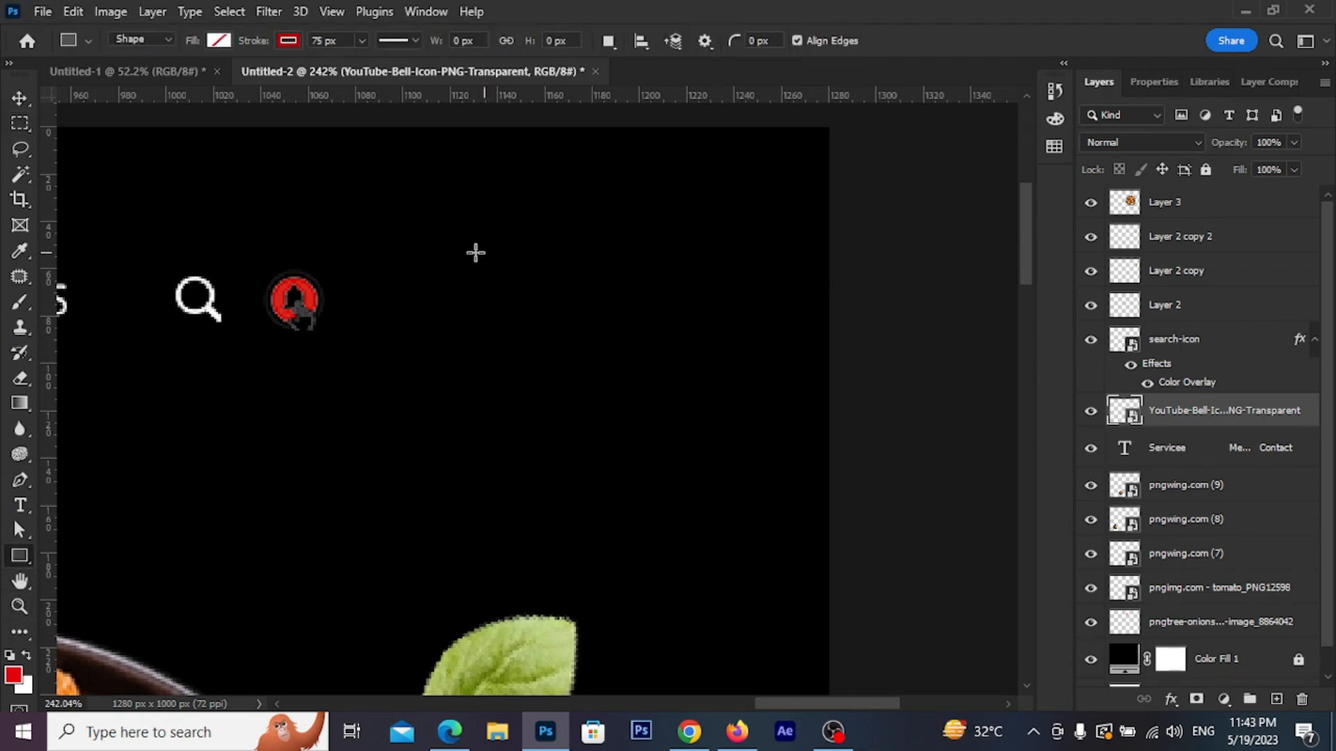
left_click_drag(428, 279, 766, 333)
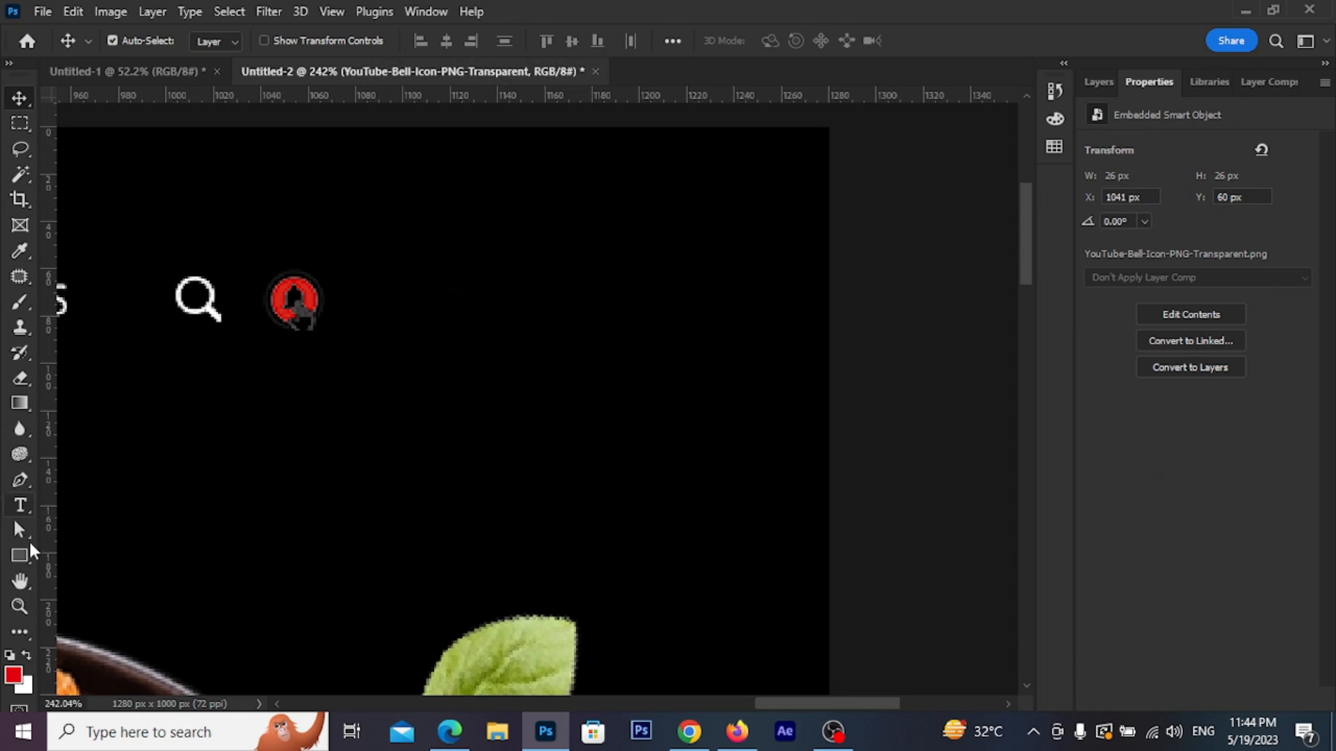
left_click(20, 556)
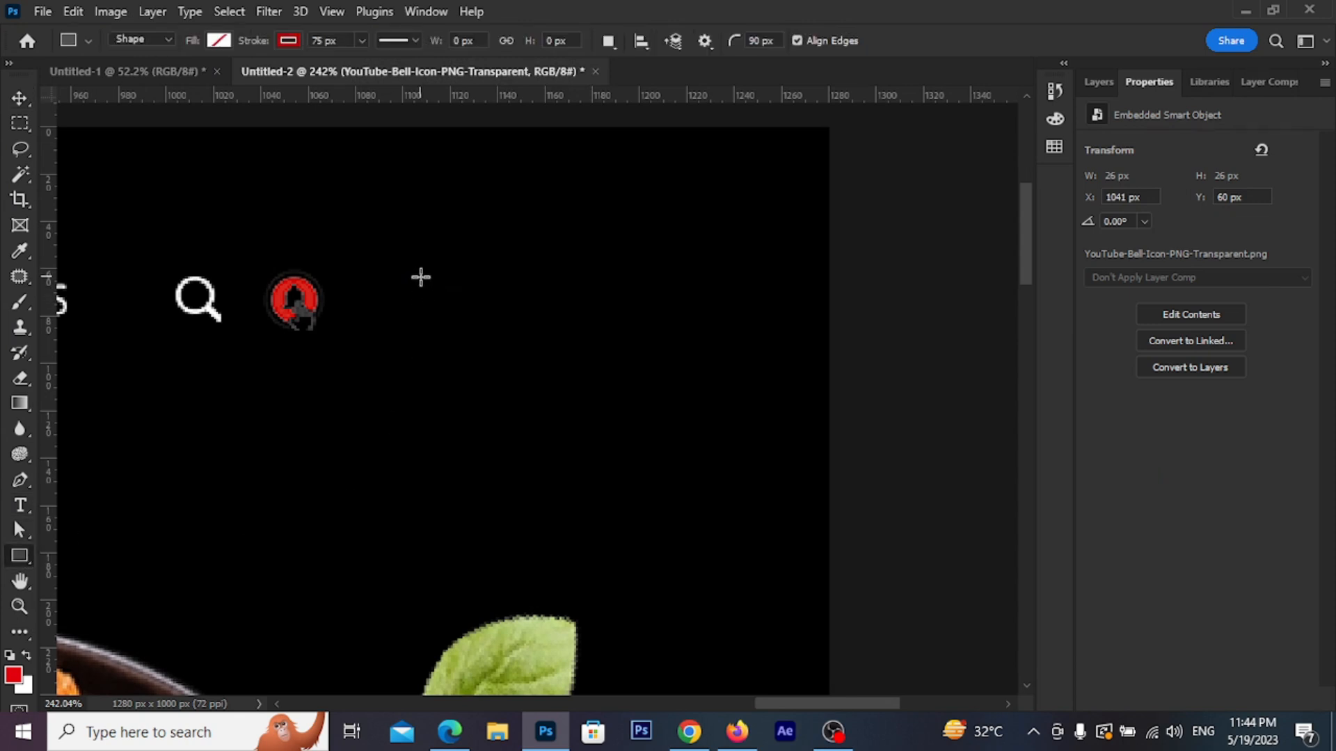
left_click_drag(419, 284, 603, 331)
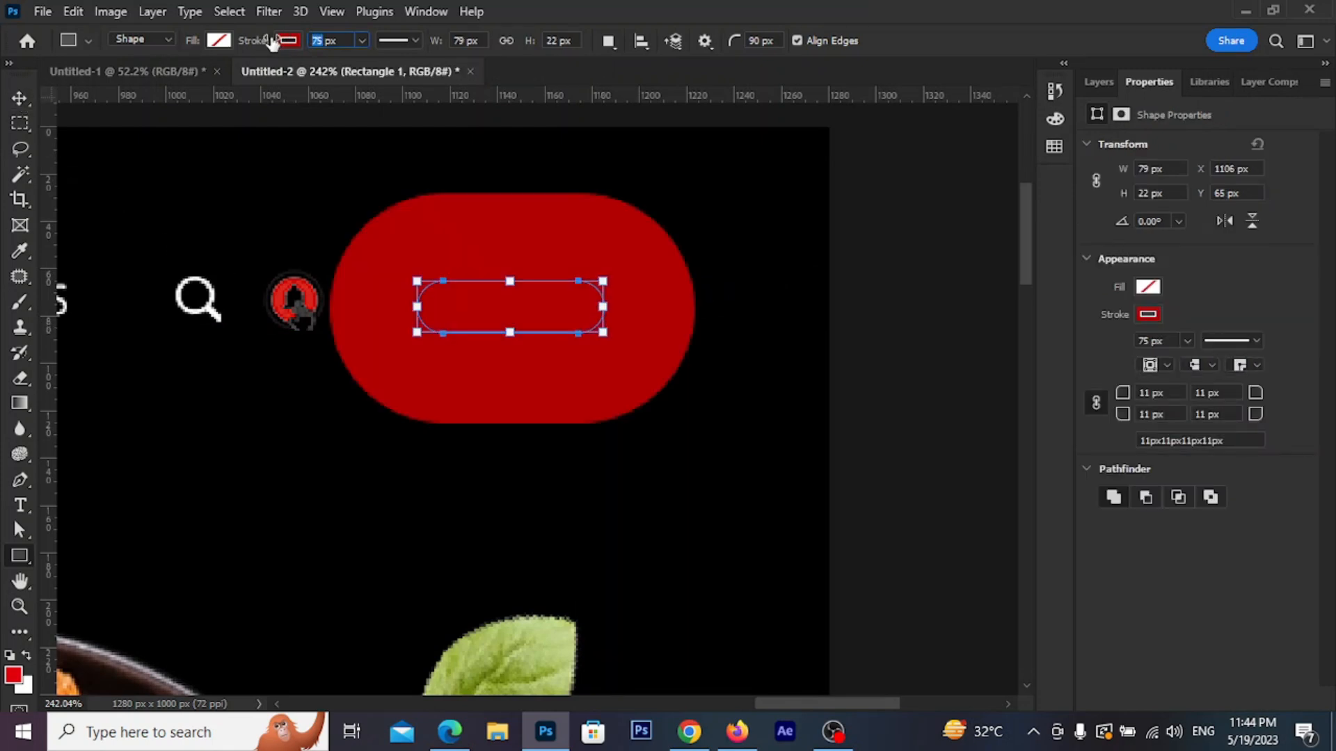
key("Return")
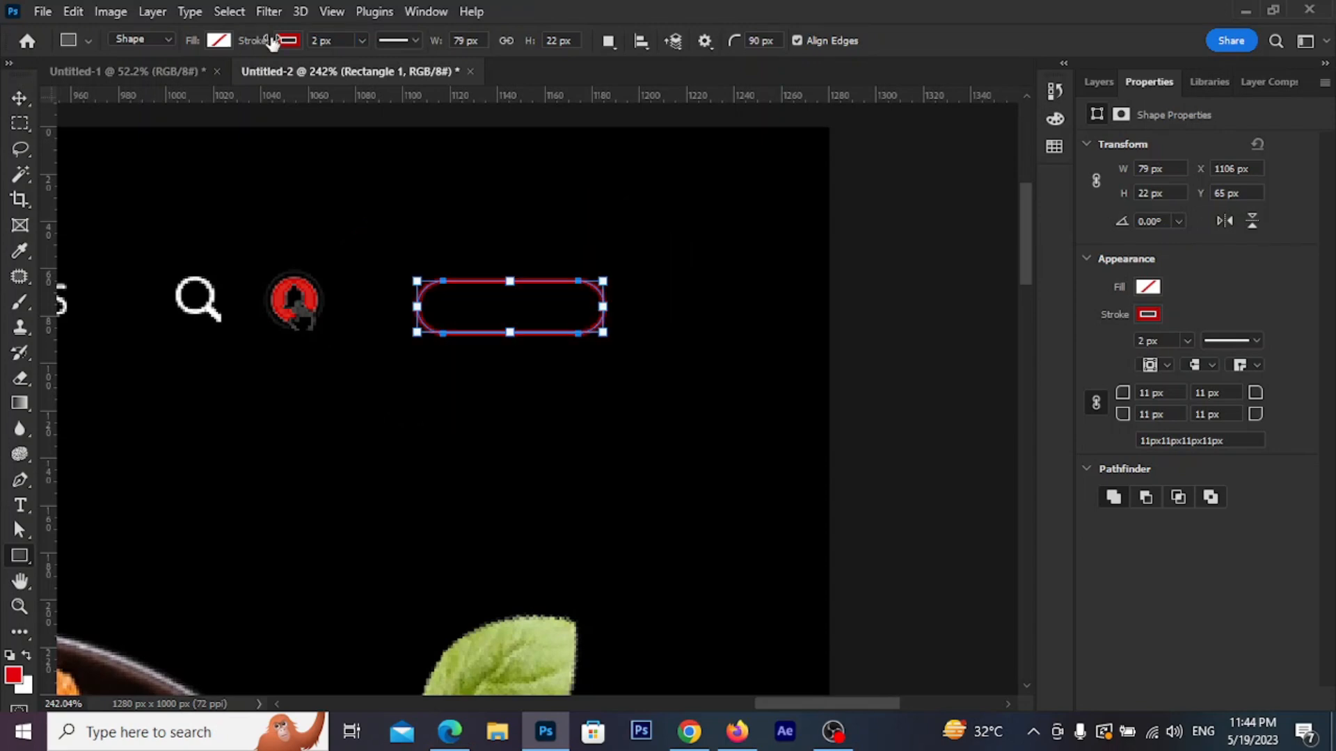
left_click(219, 41)
left_click(113, 137)
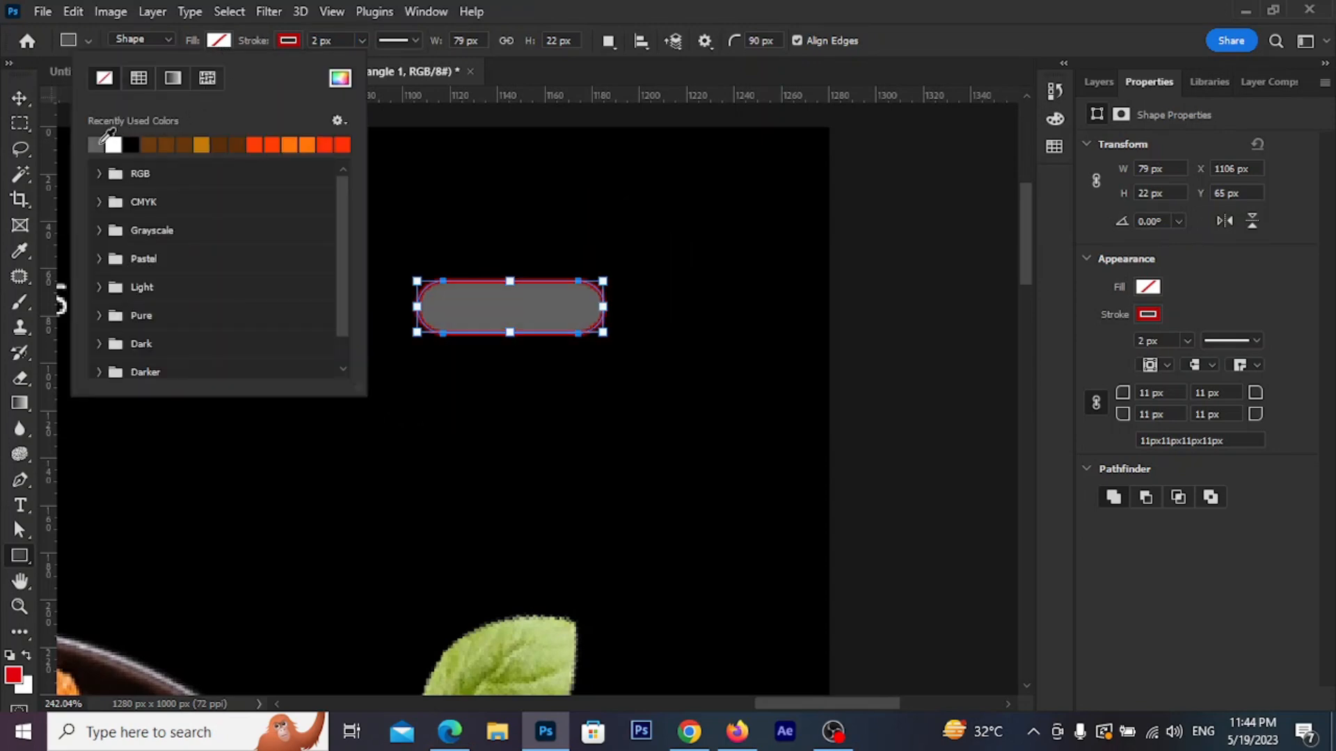
left_click(278, 39)
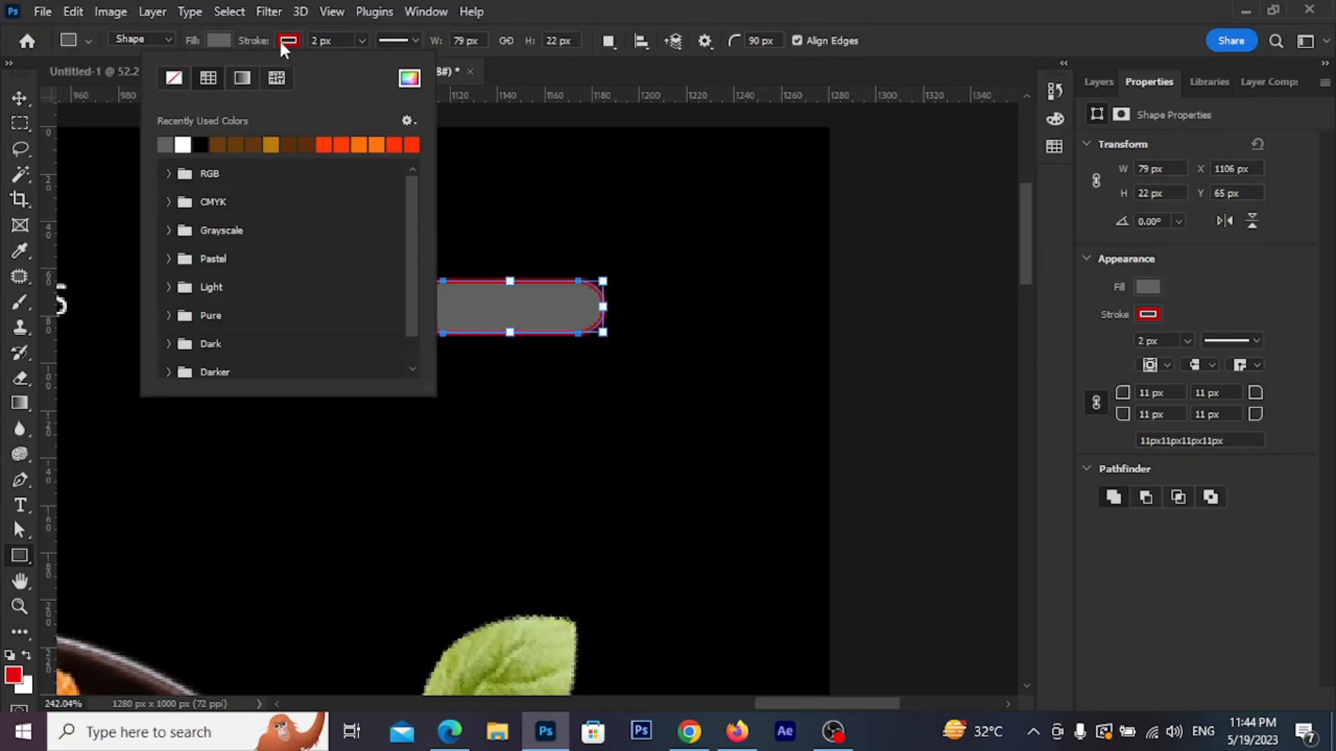
left_click(183, 144)
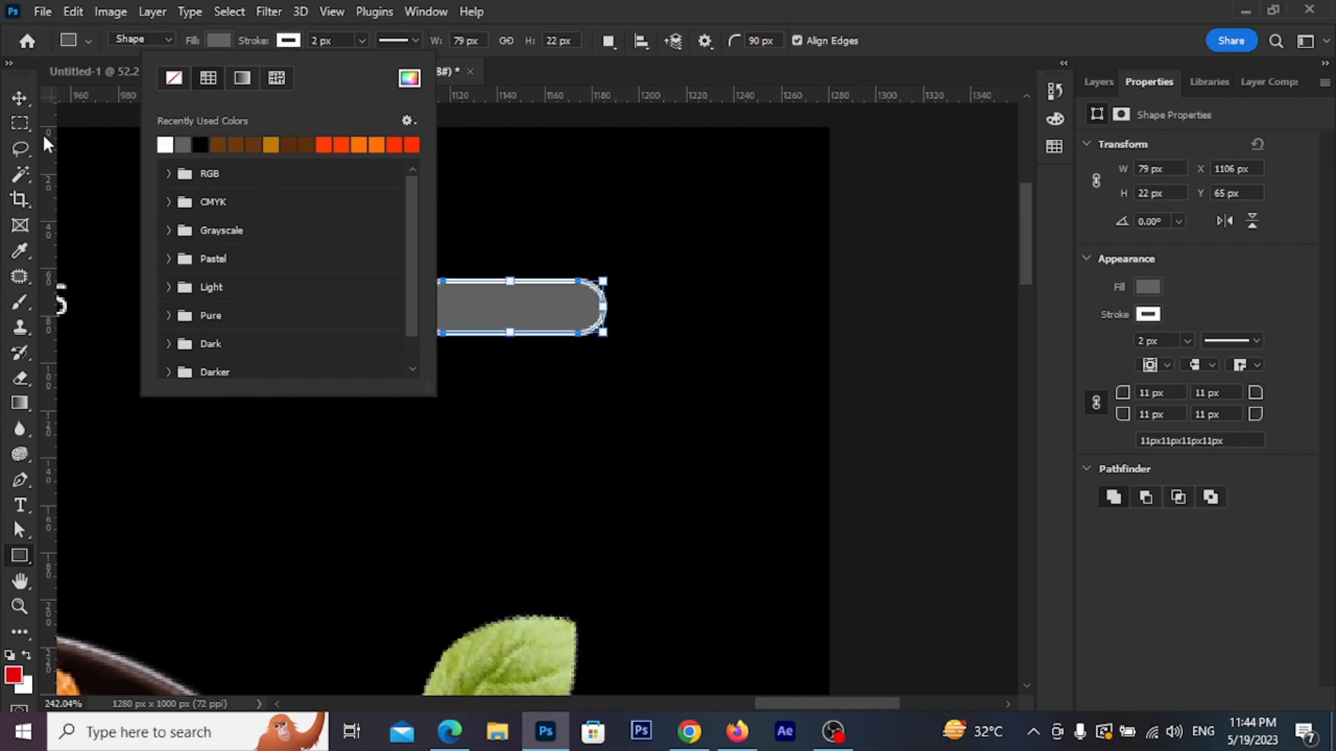
left_click(19, 103)
Reselect the pill and thin its outline to 1 px
left_click(487, 409)
scroll(528, 379, "down", 3)
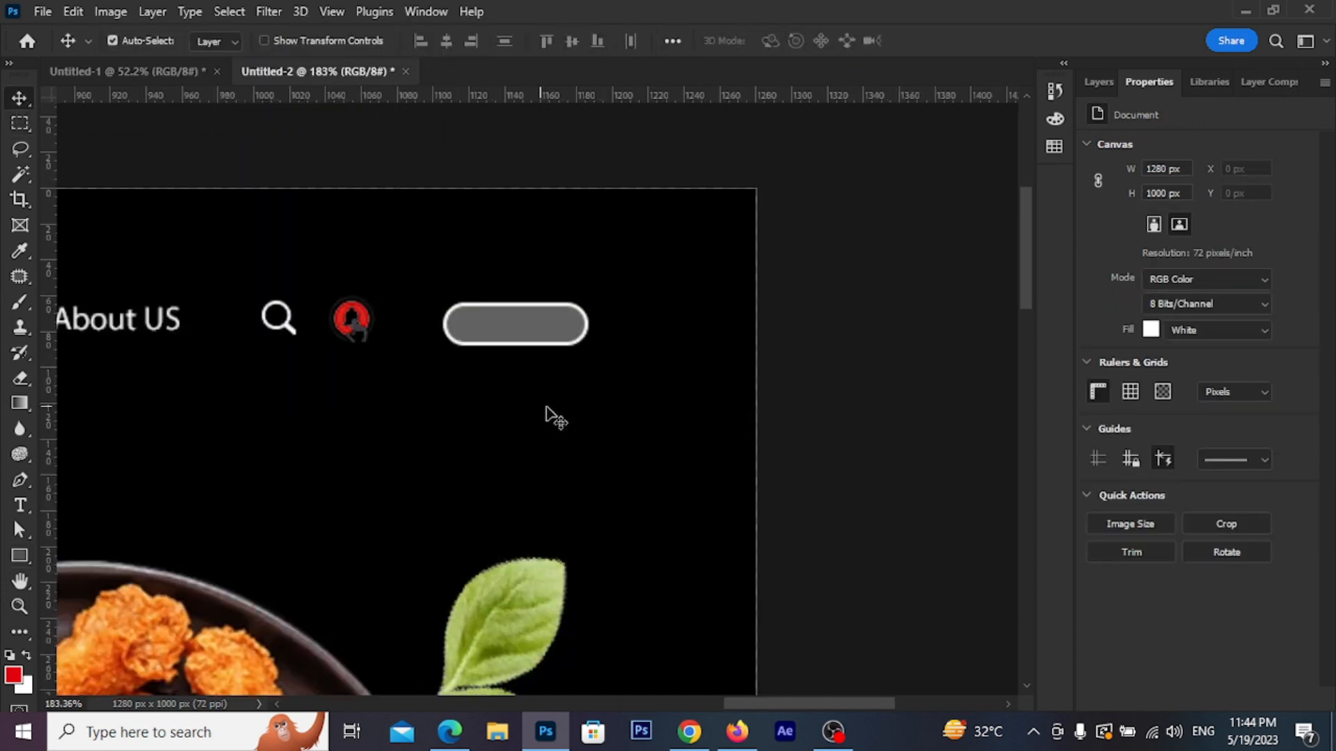
scroll(561, 318, "up", 3)
left_click(424, 349)
left_click(19, 555)
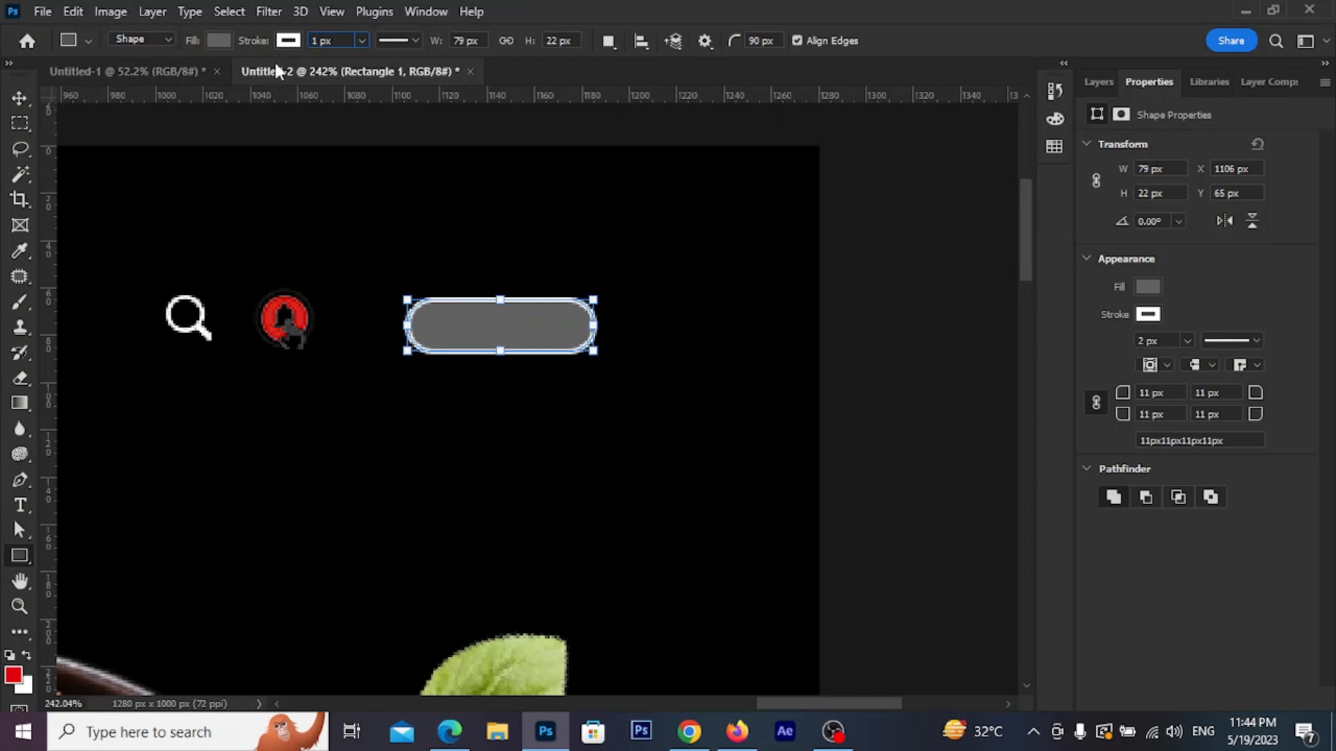
key("Return")
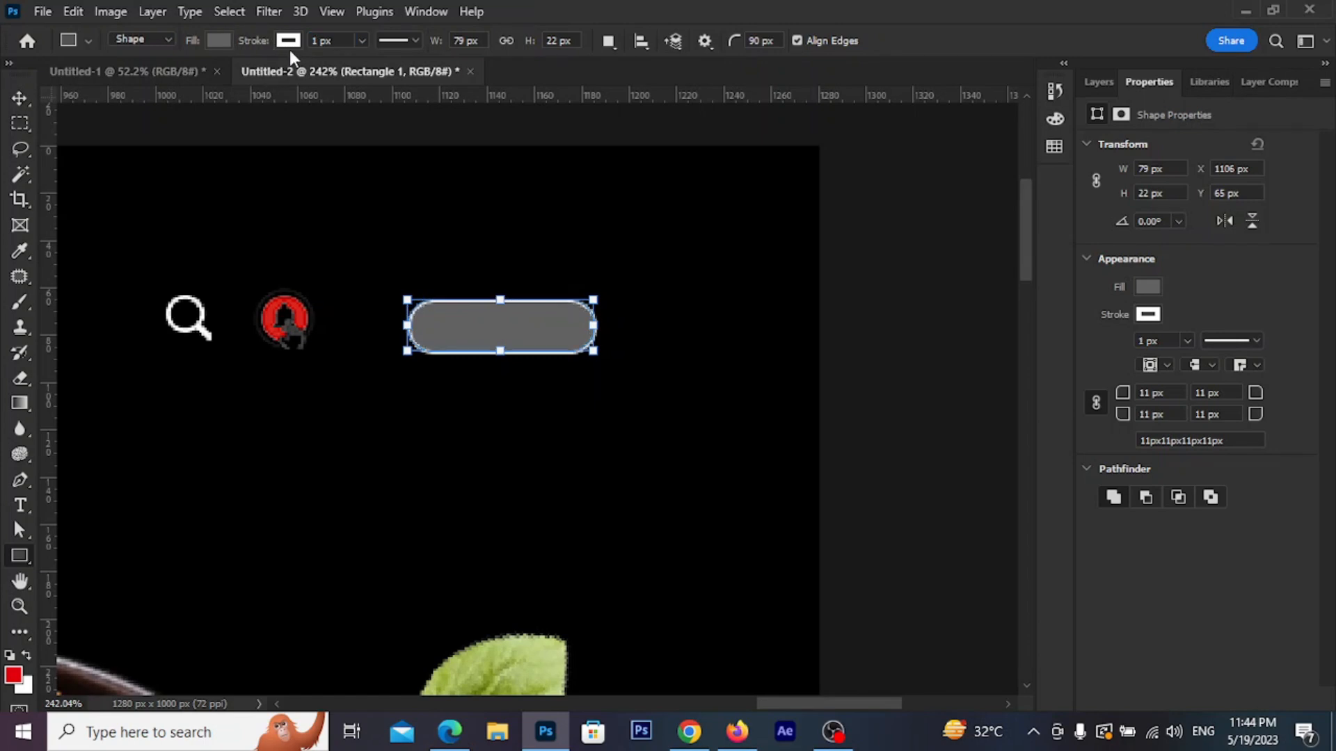
Give the pill a dark grey fill and grey outline, and move it beside the bell icon
left_click(219, 40)
left_click(340, 79)
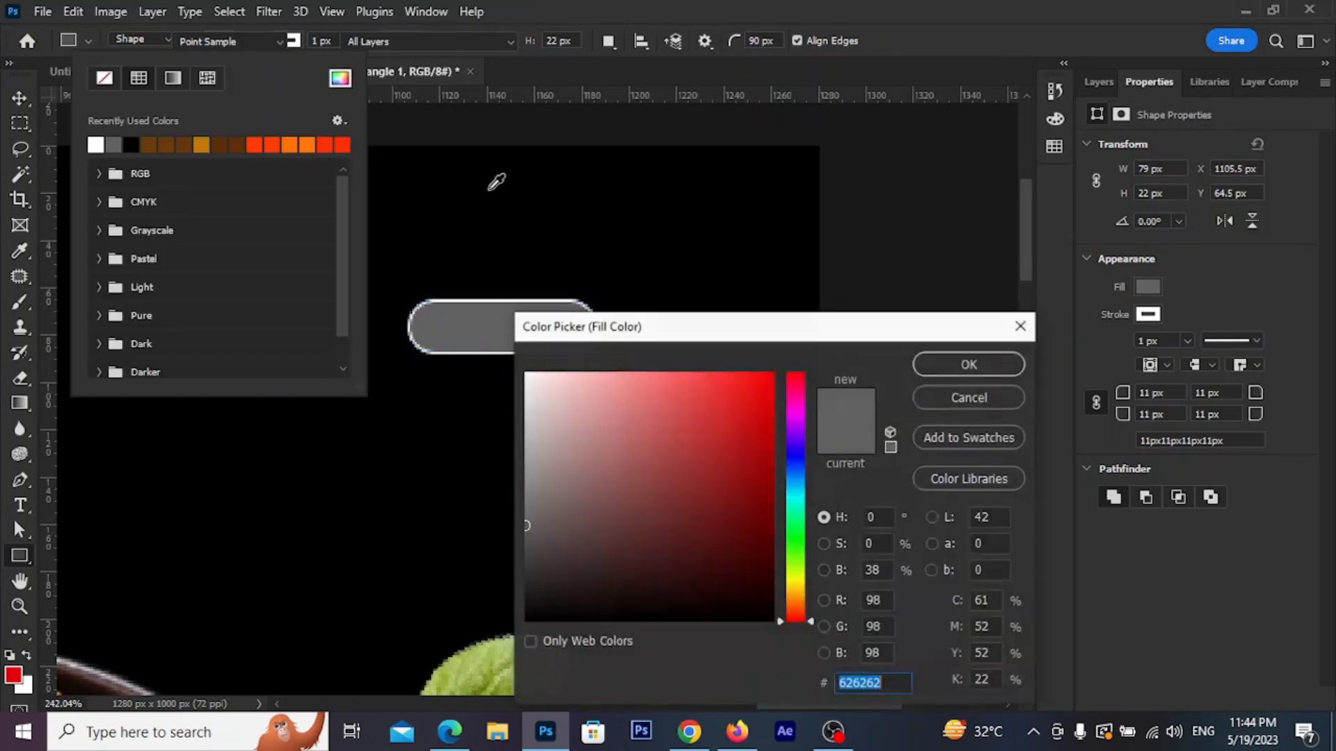
left_click(529, 573)
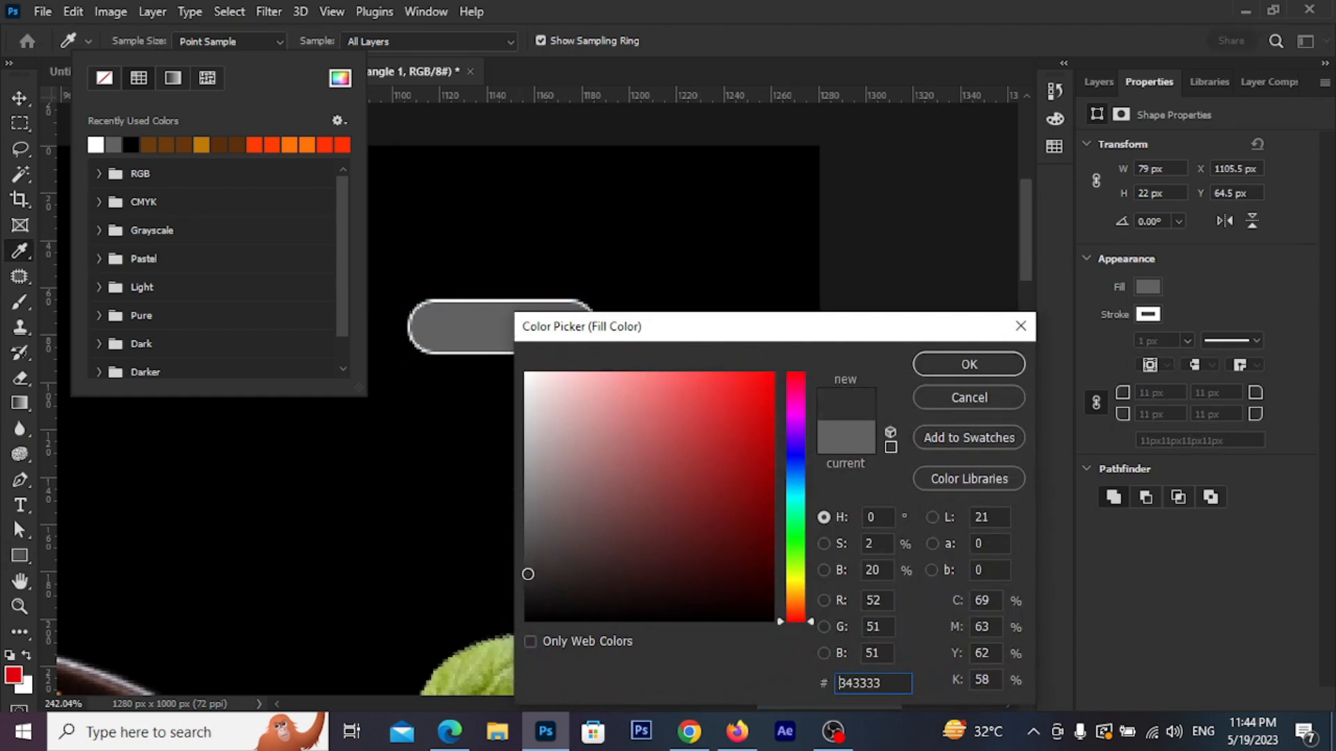
left_click(931, 361)
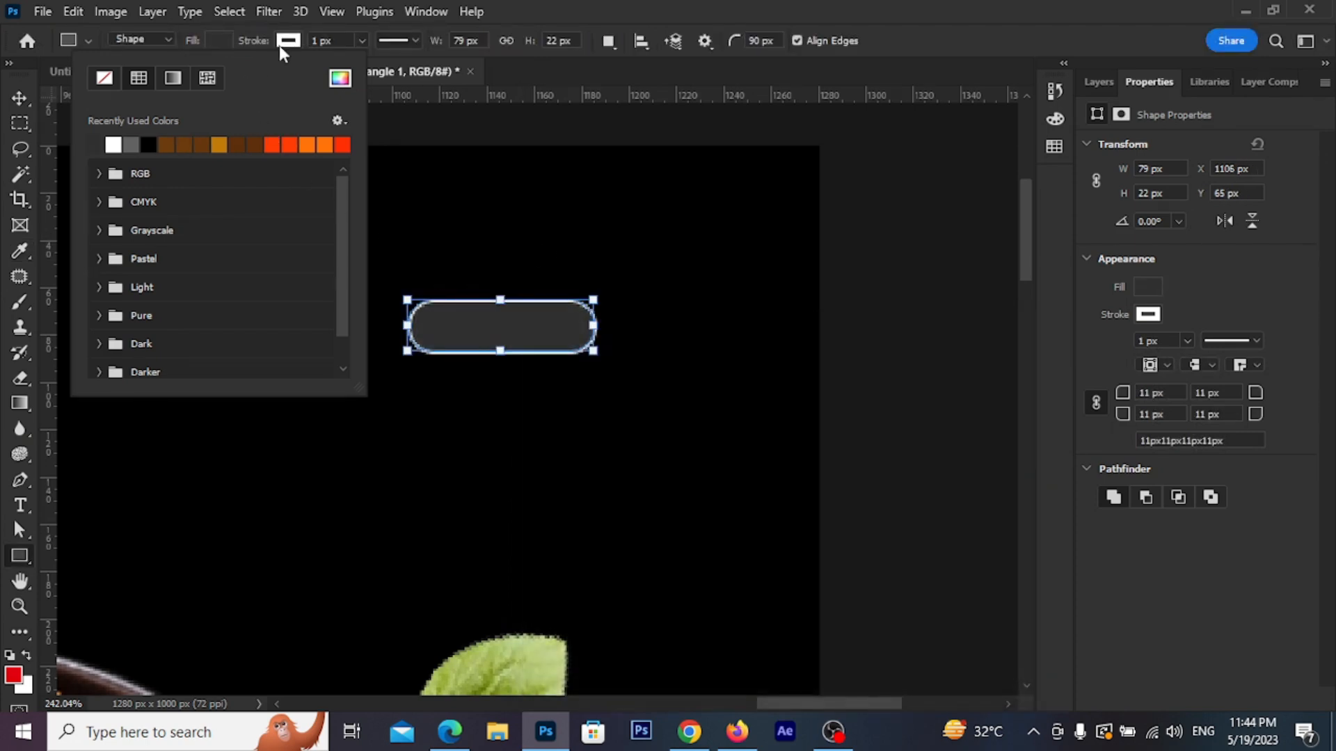
left_click(289, 43)
left_click(199, 143)
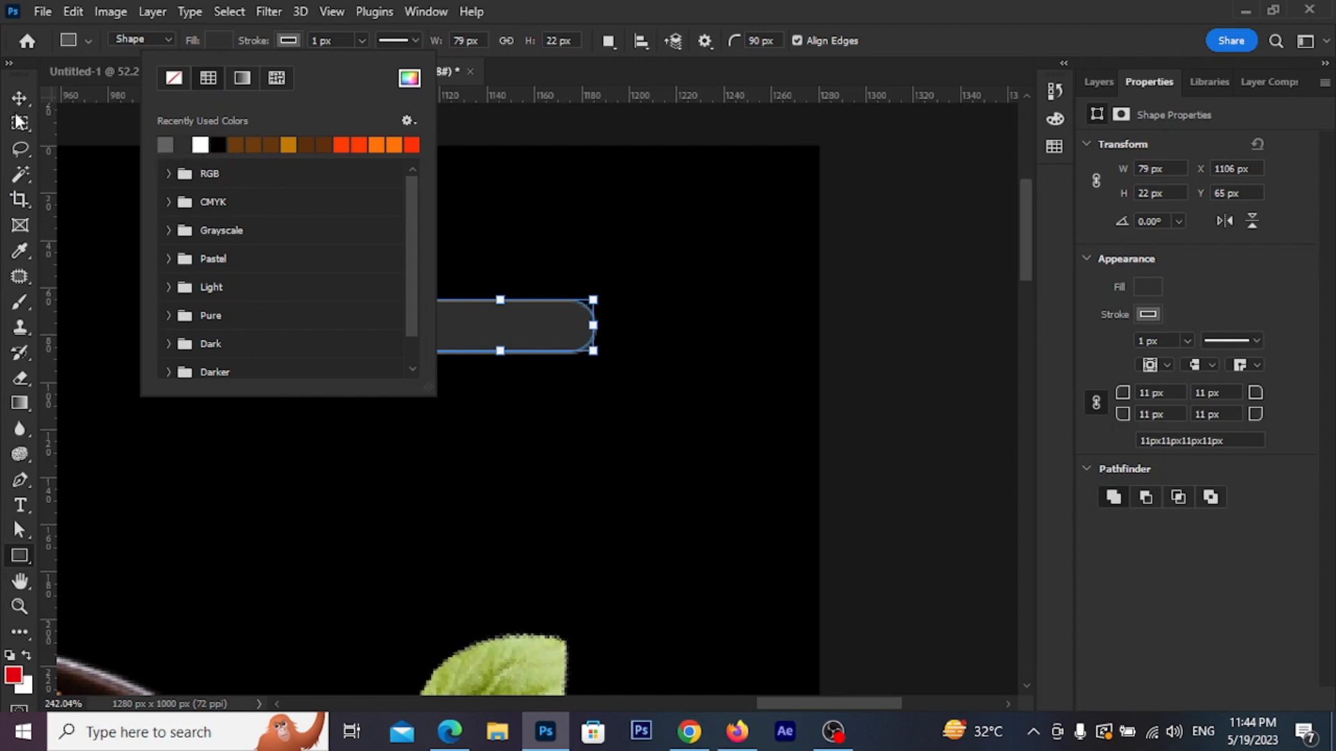
left_click(14, 100)
left_click_drag(508, 337, 456, 331)
Type a new 'Login' text layer on the canvas
left_click(20, 506)
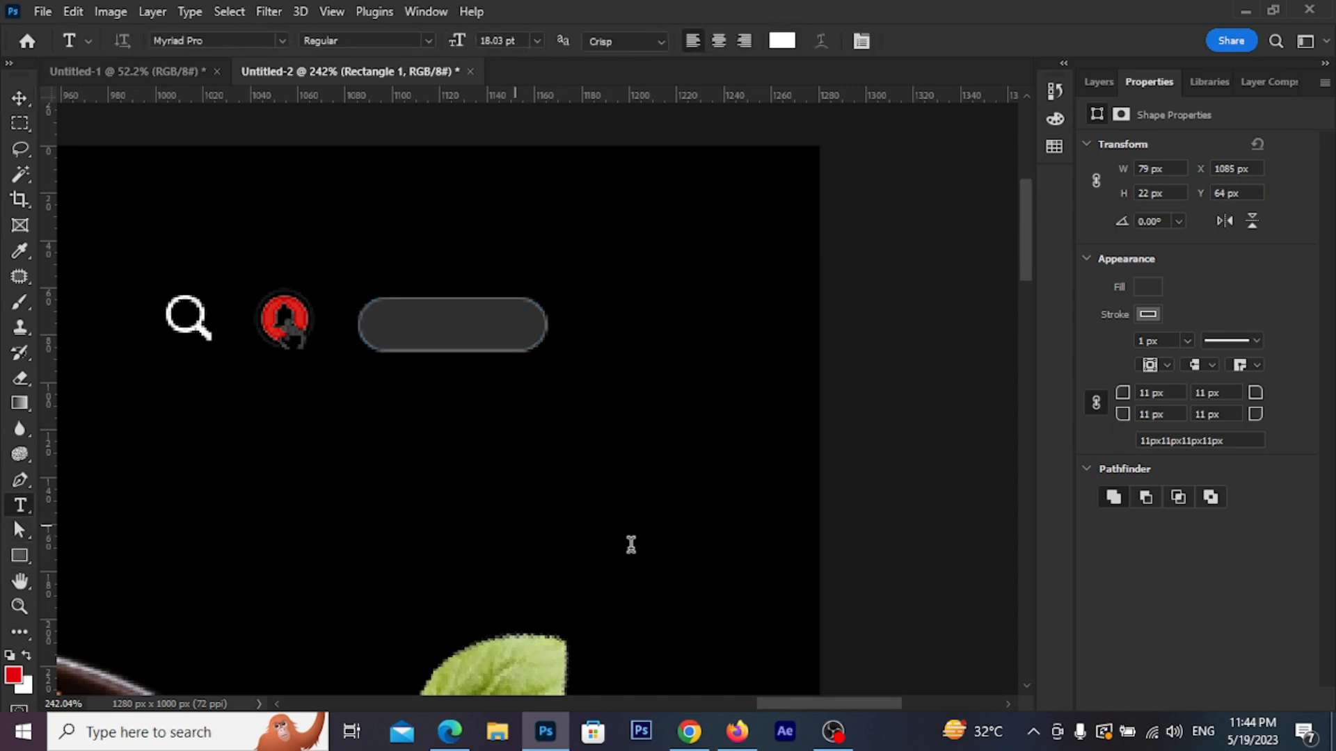
left_click(516, 529)
type("LO")
key("BackSpace")
type("ogo")
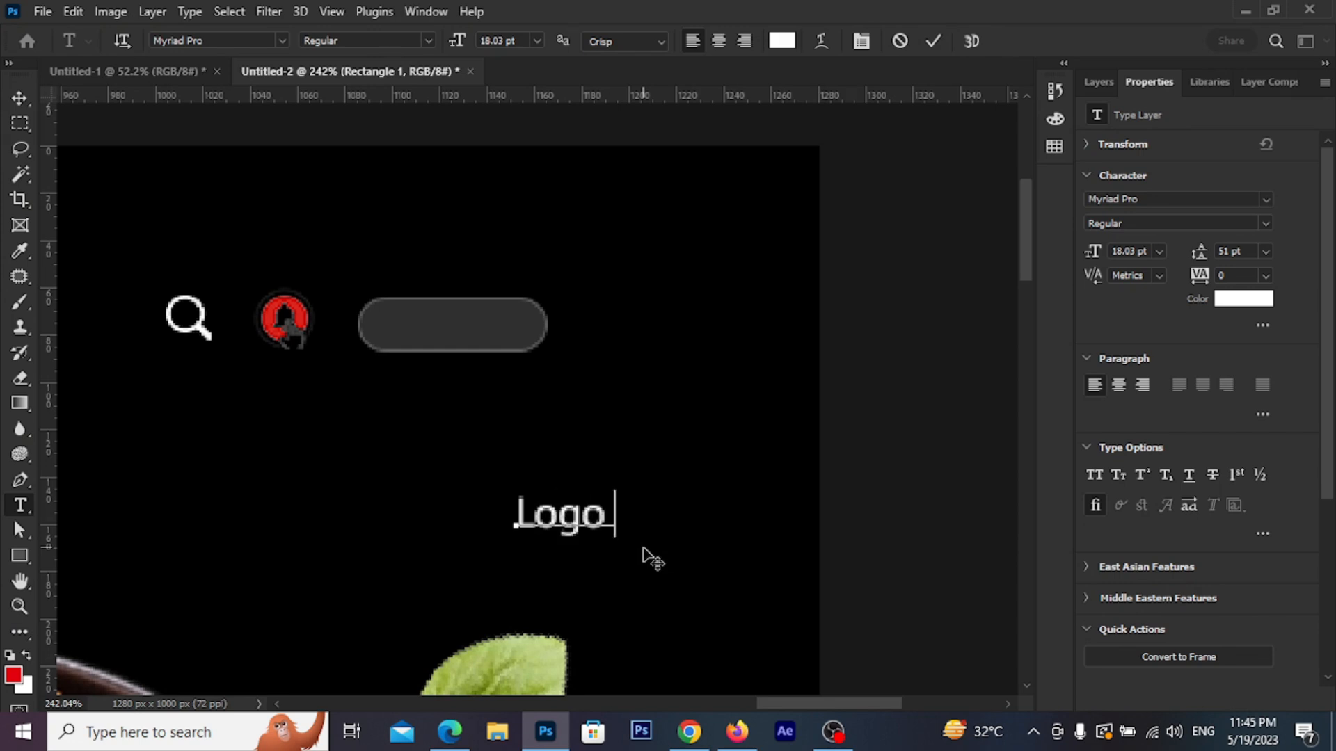
key("BackSpace")
key("BackSpace")
type("in")
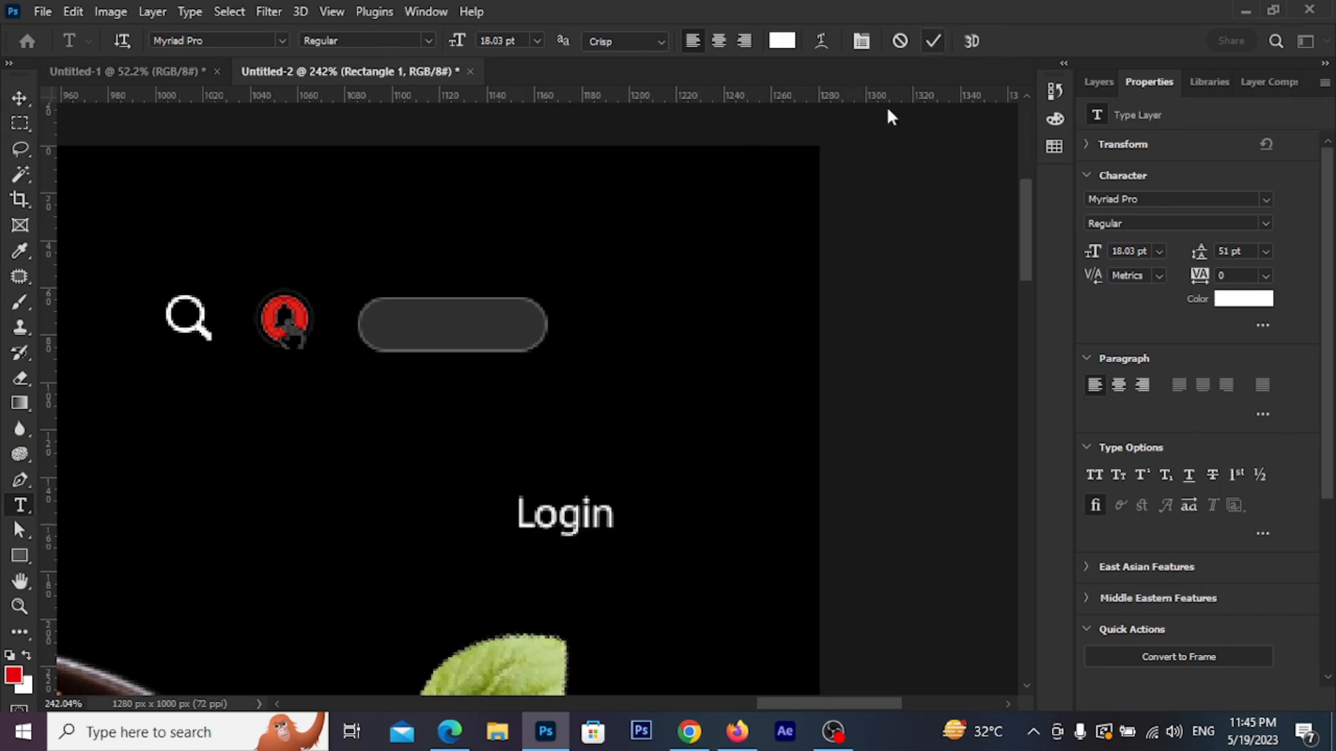
left_click(933, 41)
Move the Login text into the grey pill and scale it down to 12.81 pt
left_click(19, 98)
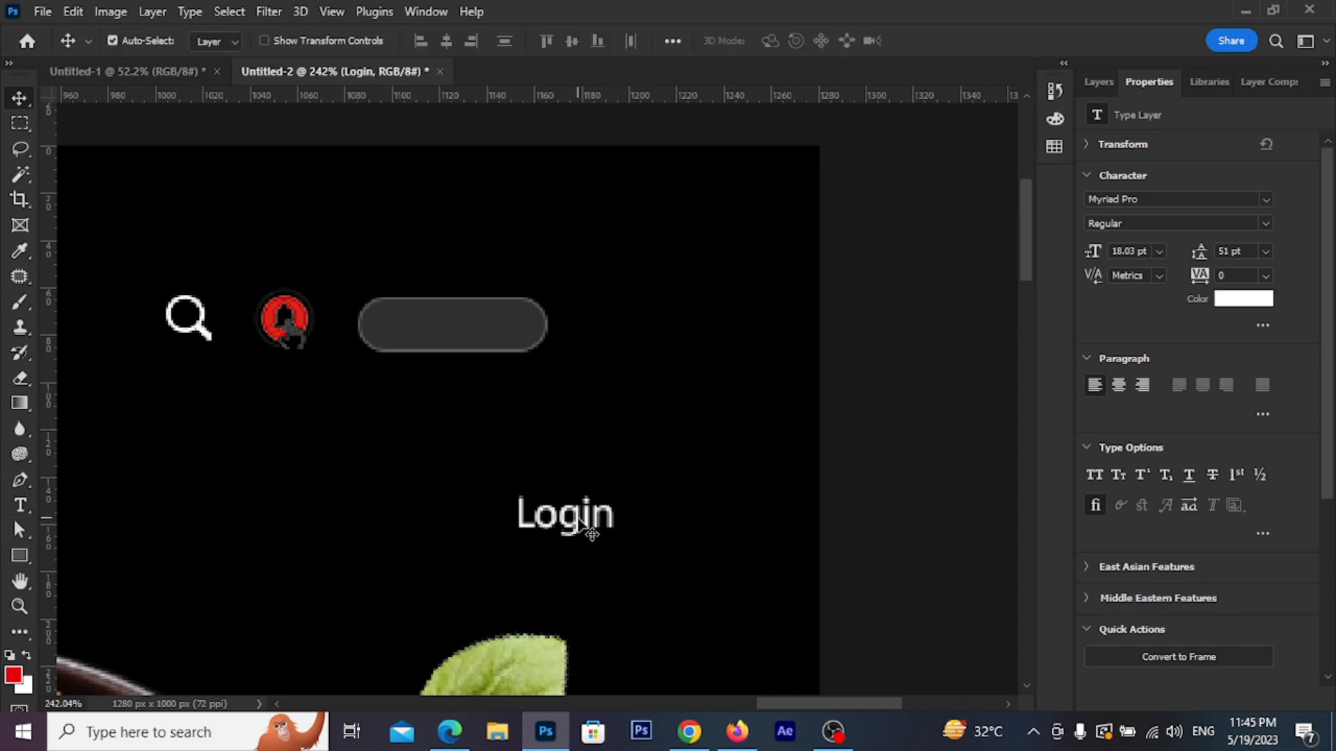
left_click_drag(589, 527, 470, 331)
key("ctrl+t")
left_click(970, 40)
scroll(417, 352, "up", 2)
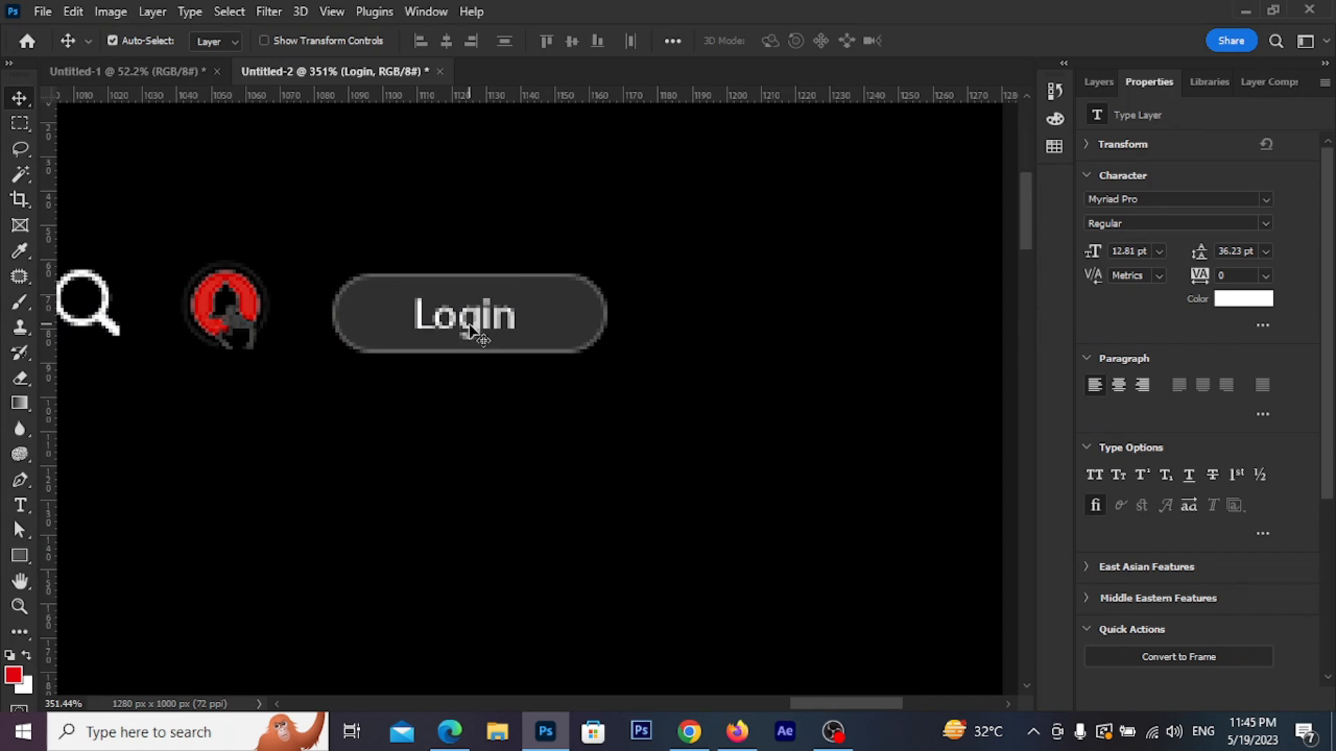
scroll(470, 331, "down", 5)
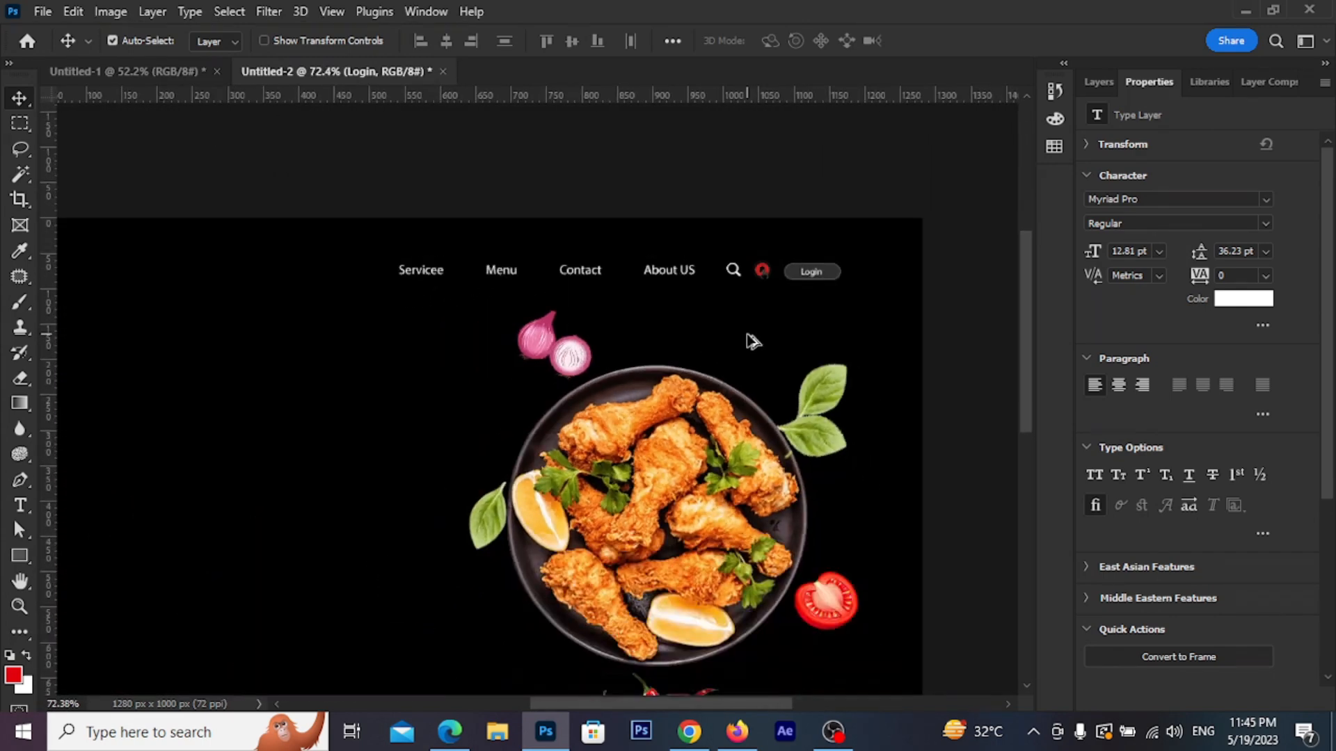
scroll(748, 336, "down", 1)
left_click_drag(650, 496, 668, 407)
scroll(567, 514, "up", 1)
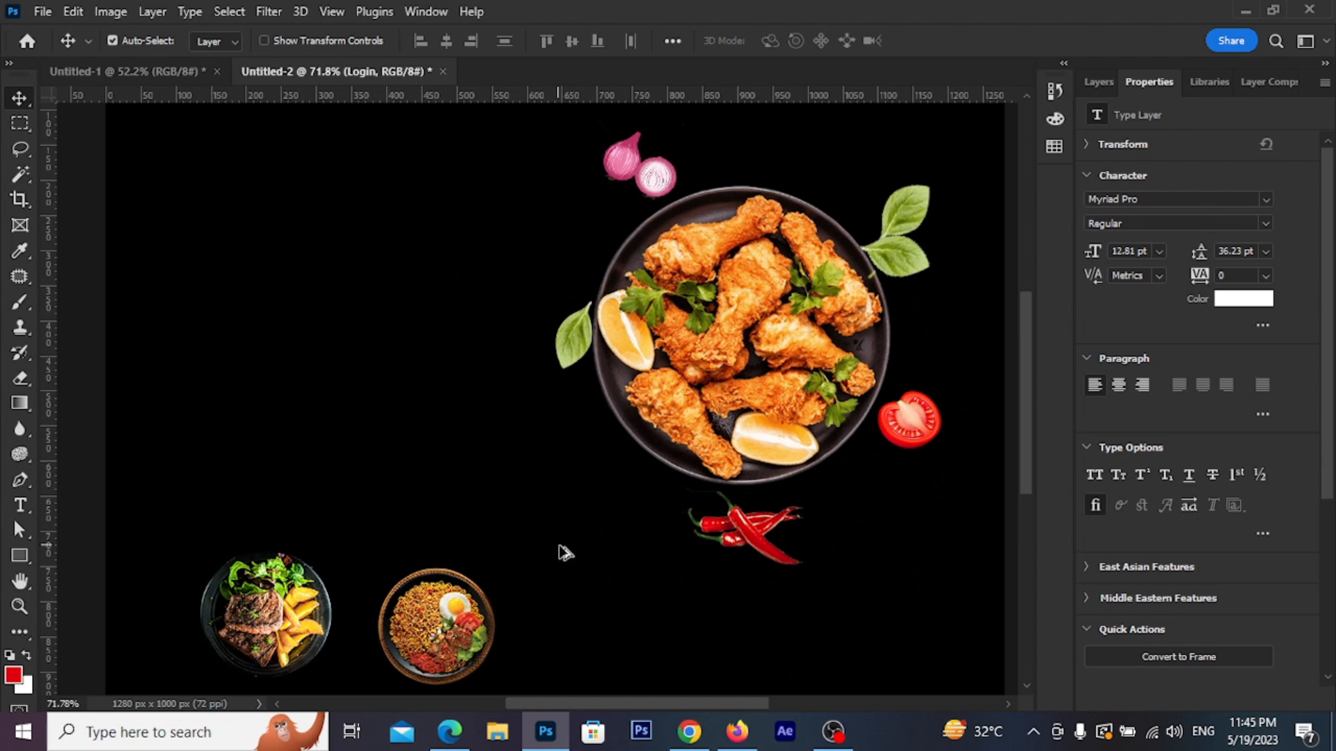
scroll(550, 480, "down", 1)
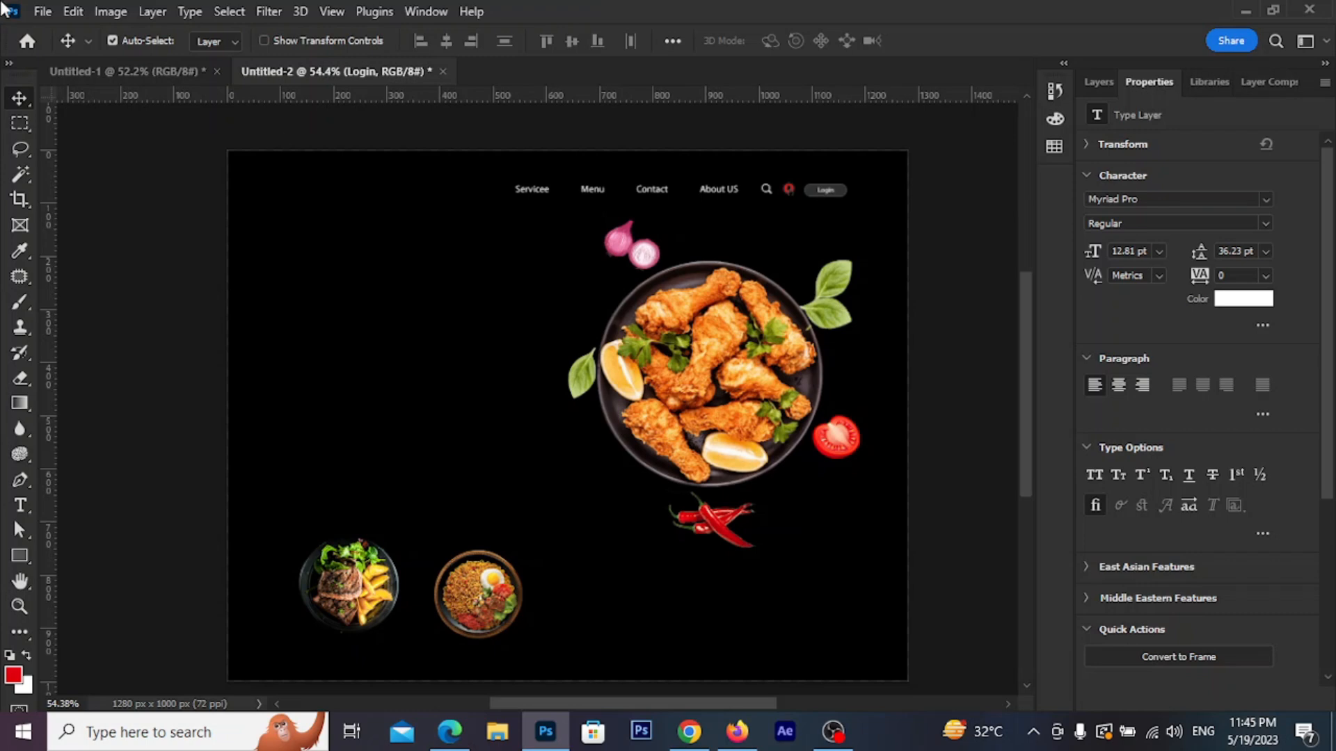
Draw a rounded pill on the left with no outline and dark grey #2a2a2a fill
left_click(20, 556)
scroll(262, 310, "up", 2)
left_click_drag(267, 328, 451, 366)
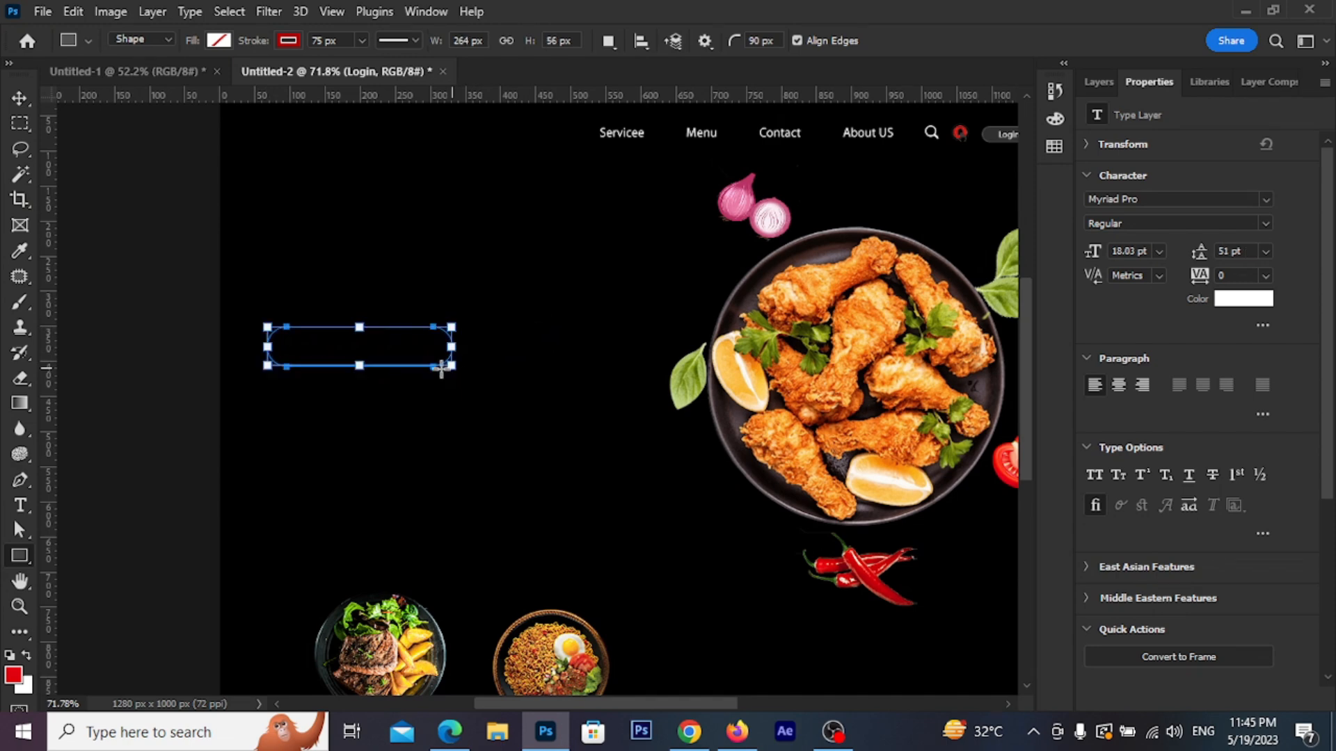
left_click(288, 40)
left_click(172, 79)
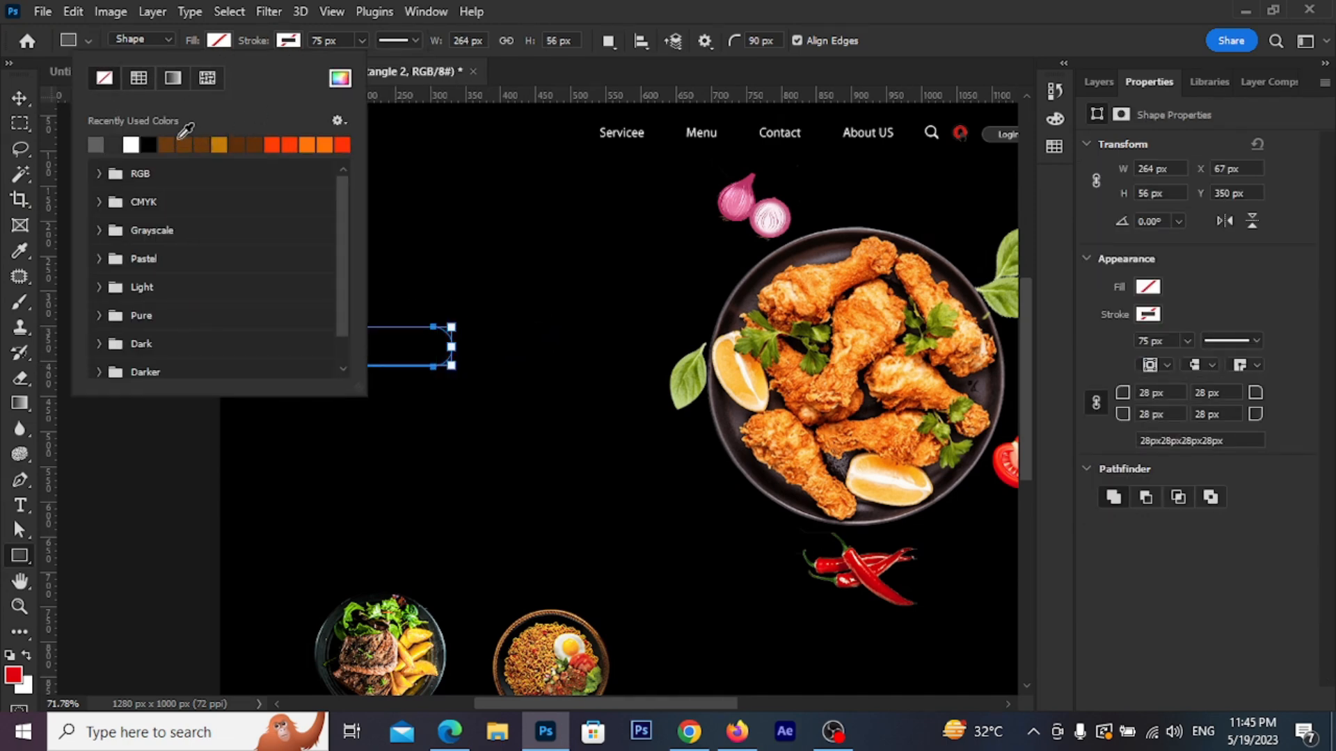
left_click(339, 78)
left_click_drag(524, 480, 522, 580)
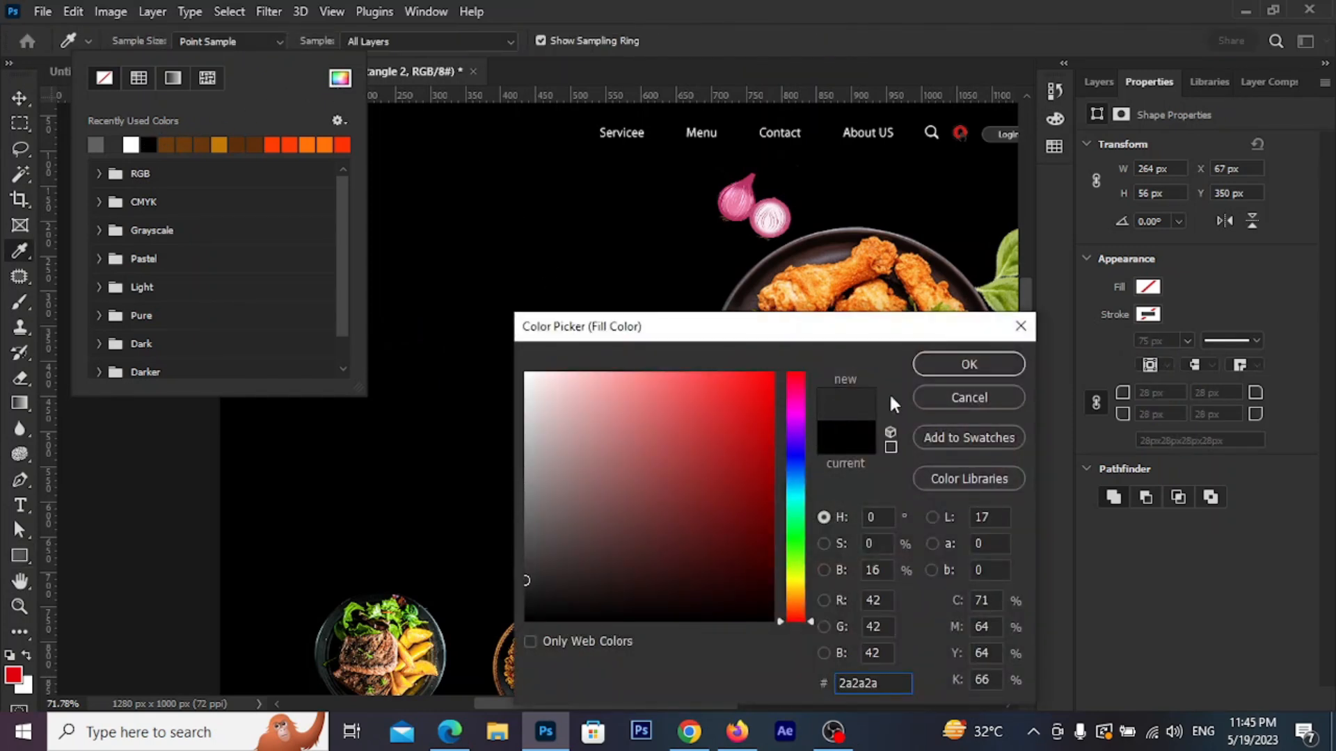
left_click(968, 364)
Move the grey pill up below the nav and widen it to 300 px
left_click(20, 99)
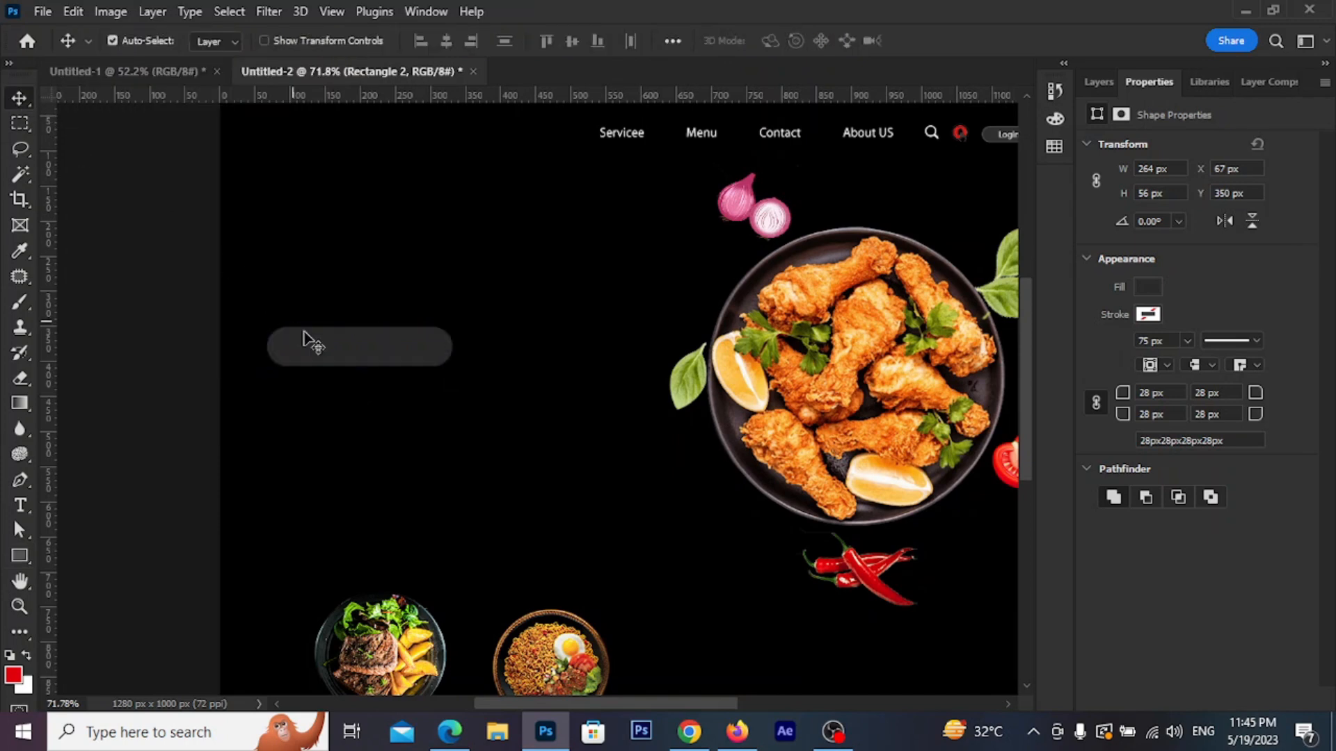
scroll(364, 375, "up", 2)
left_click_drag(364, 375, 385, 299)
left_click(19, 555)
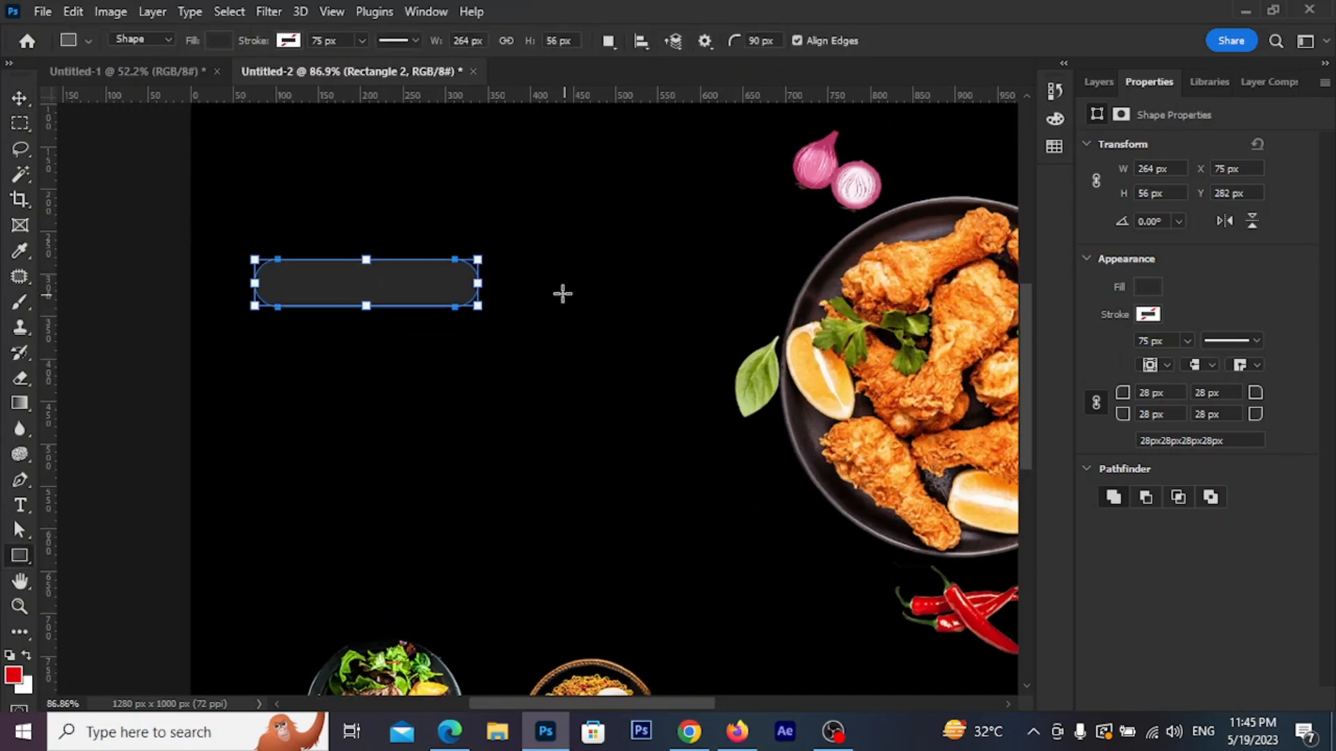
left_click_drag(481, 308, 510, 307)
left_click(8, 101)
Add a white text layer reading 'Testy food forever'
left_click(333, 399)
left_click(20, 505)
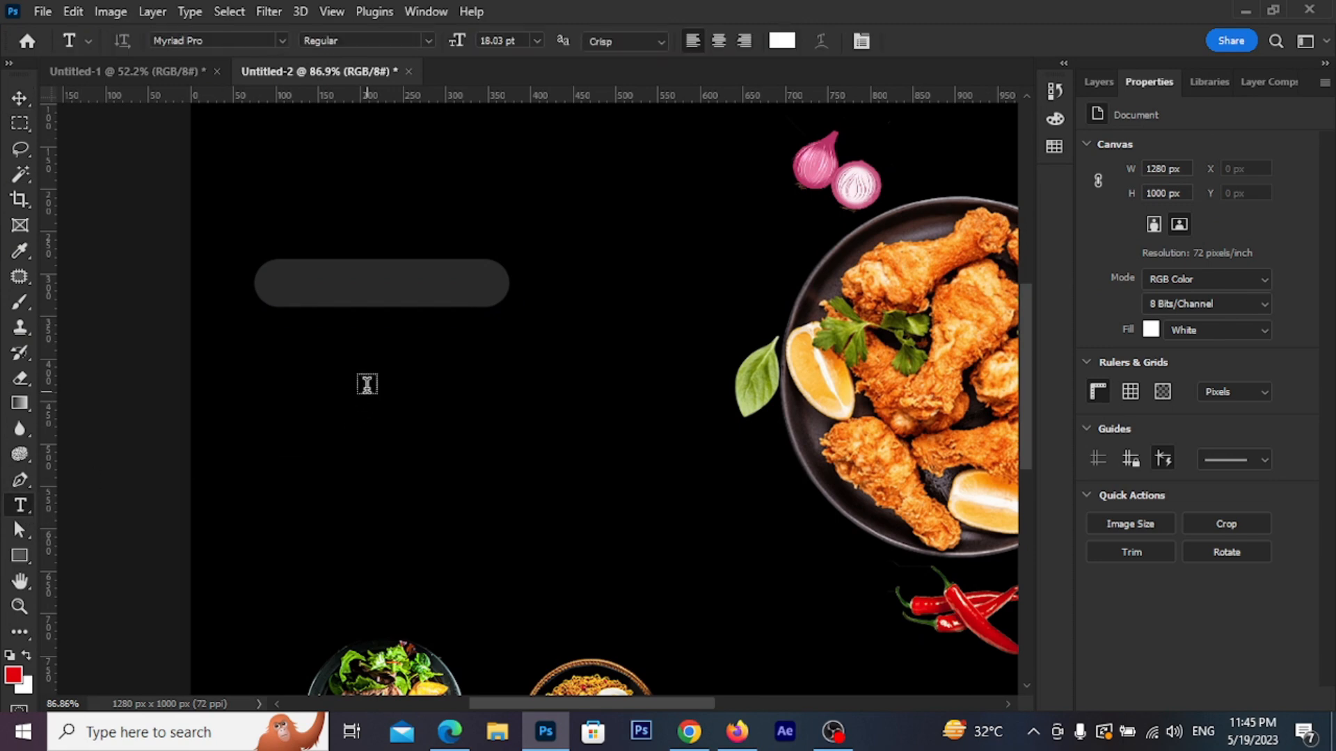
left_click(365, 380)
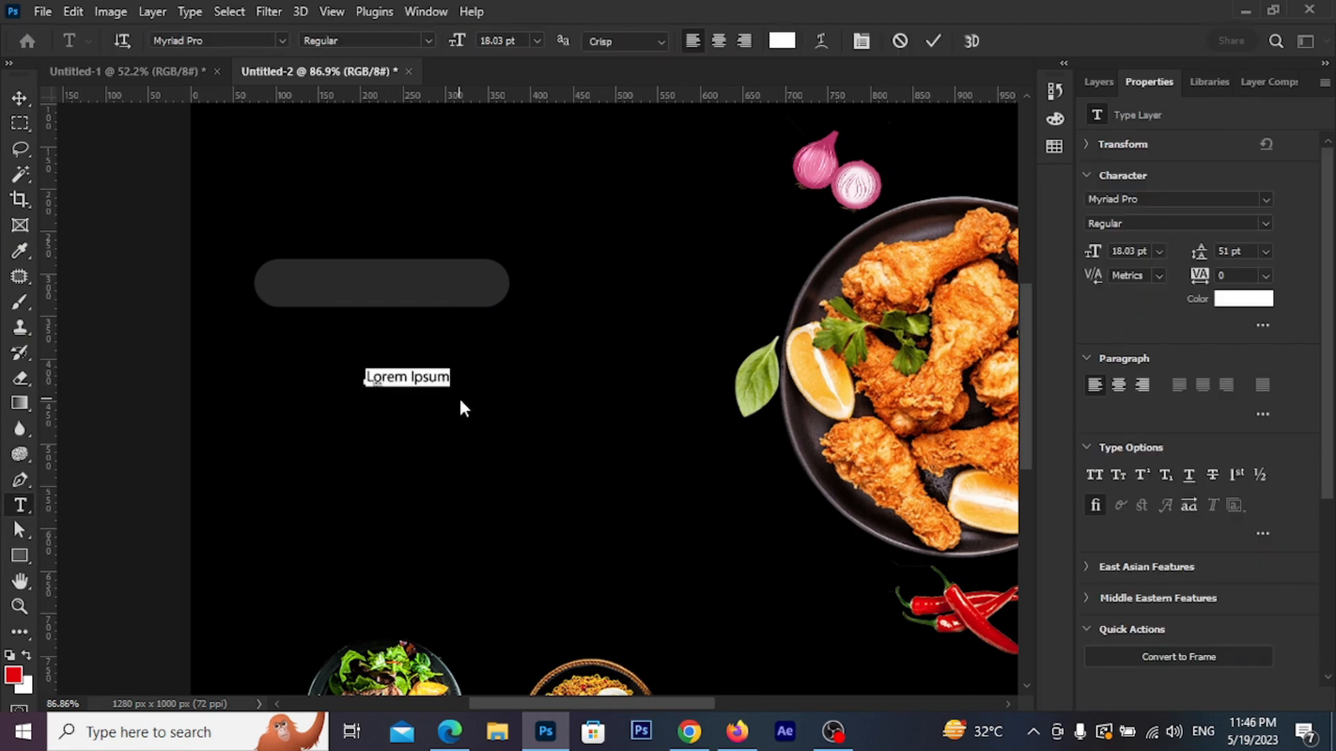
type("Tes")
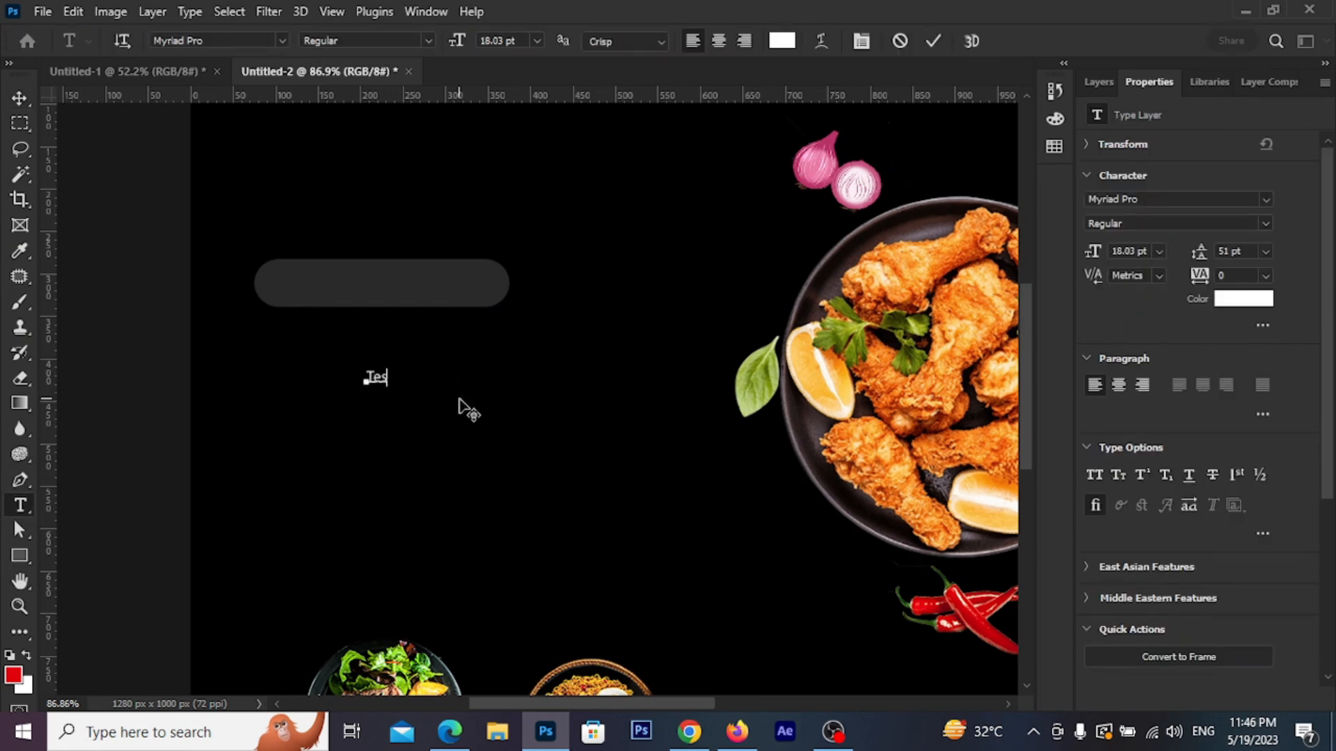
type("ty food forever")
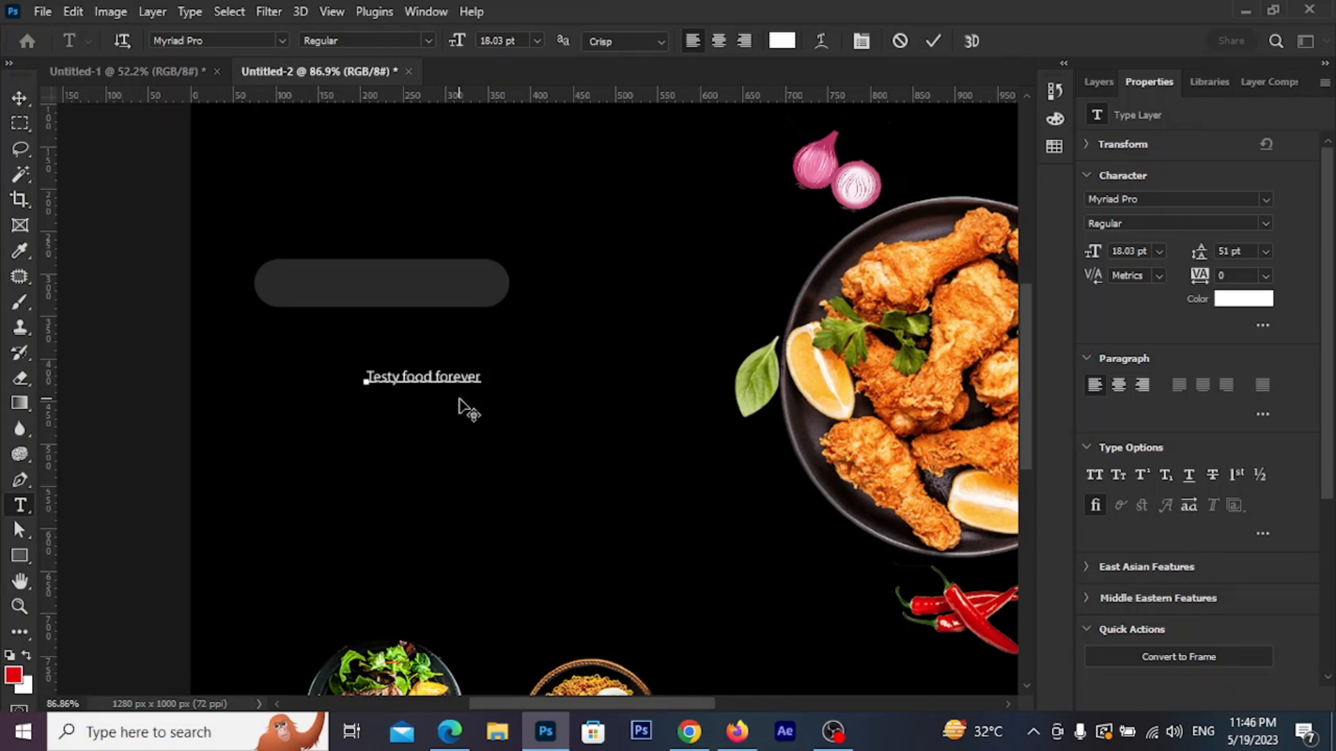
left_click(933, 40)
Move the tagline text into the grey pill and enlarge it to 26 pt
key("v")
scroll(362, 346, "up", 2)
left_click_drag(476, 411, 492, 270)
key("ctrl+t")
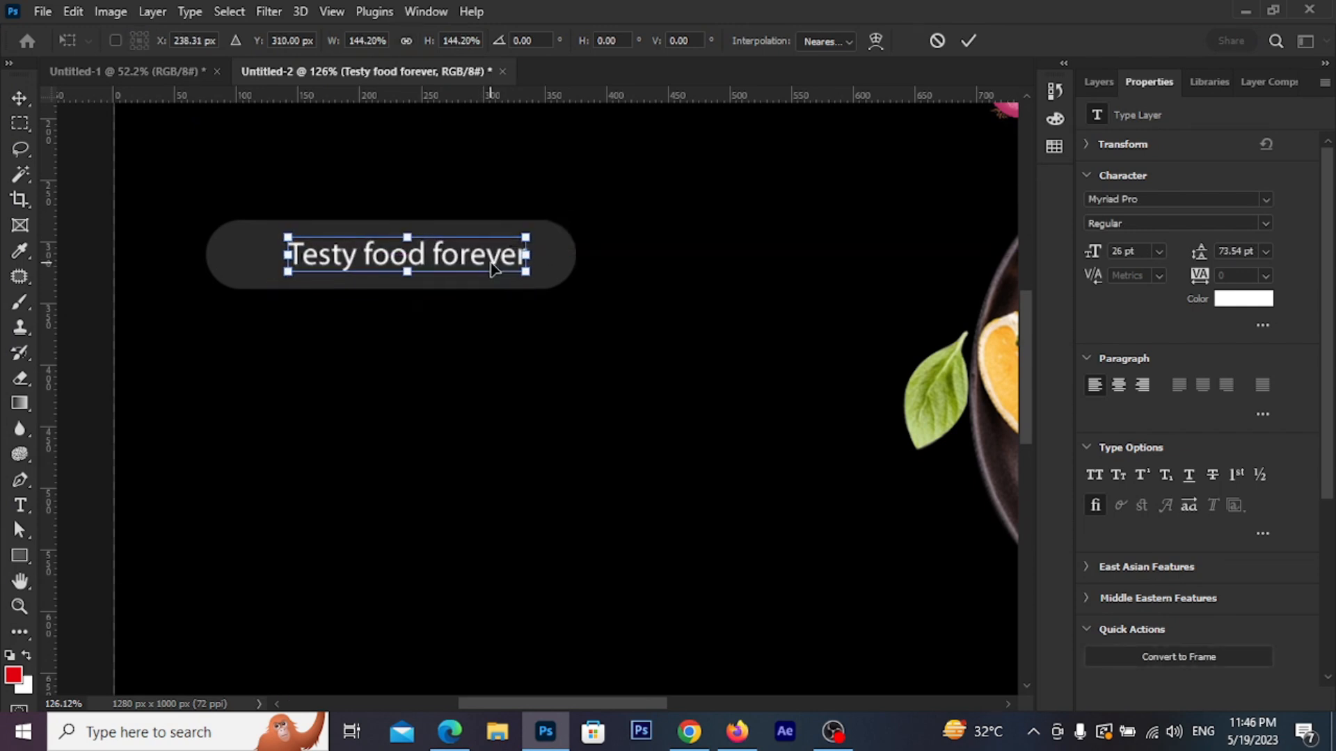
left_click(969, 40)
key("ctrl+0")
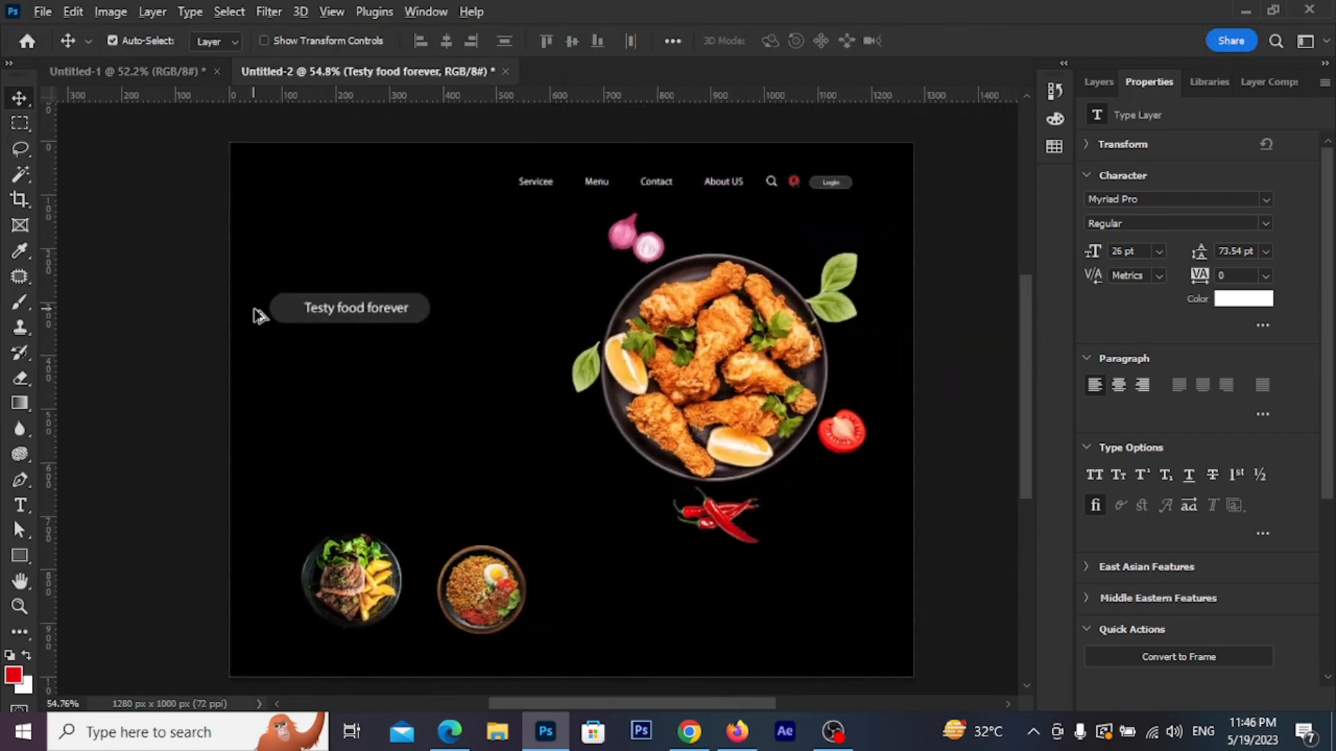
scroll(279, 306, "up", 2)
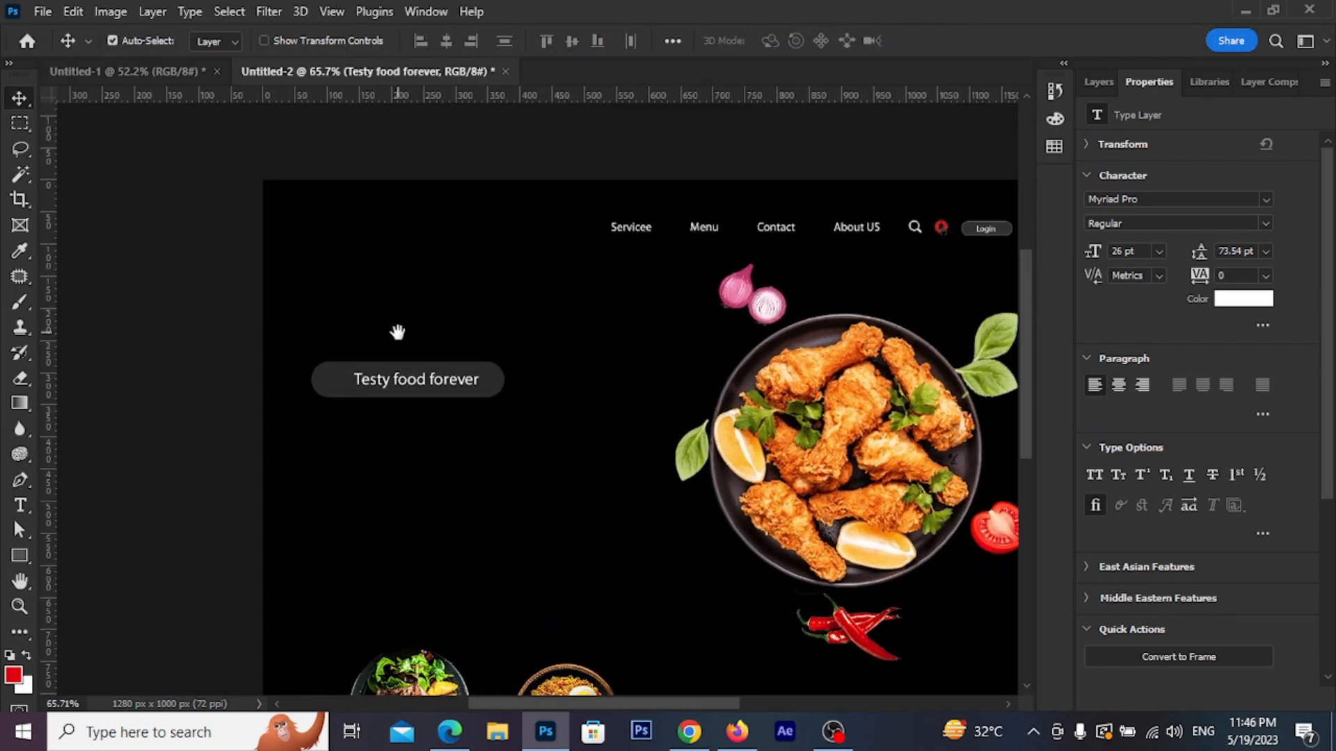
scroll(307, 397, "up", 3)
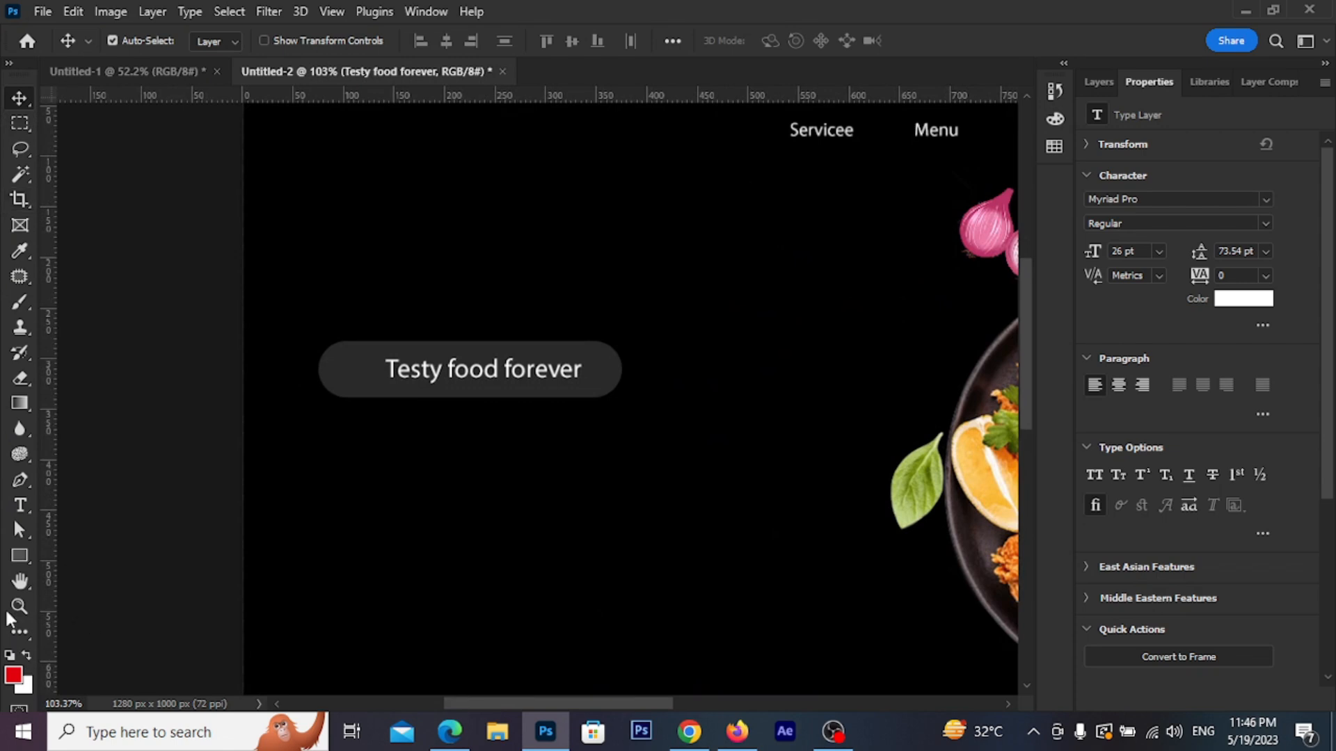
Draw a small outline-free bar at the pill's left end and shift the tagline toward it
left_click(20, 557)
scroll(376, 369, "up", 2)
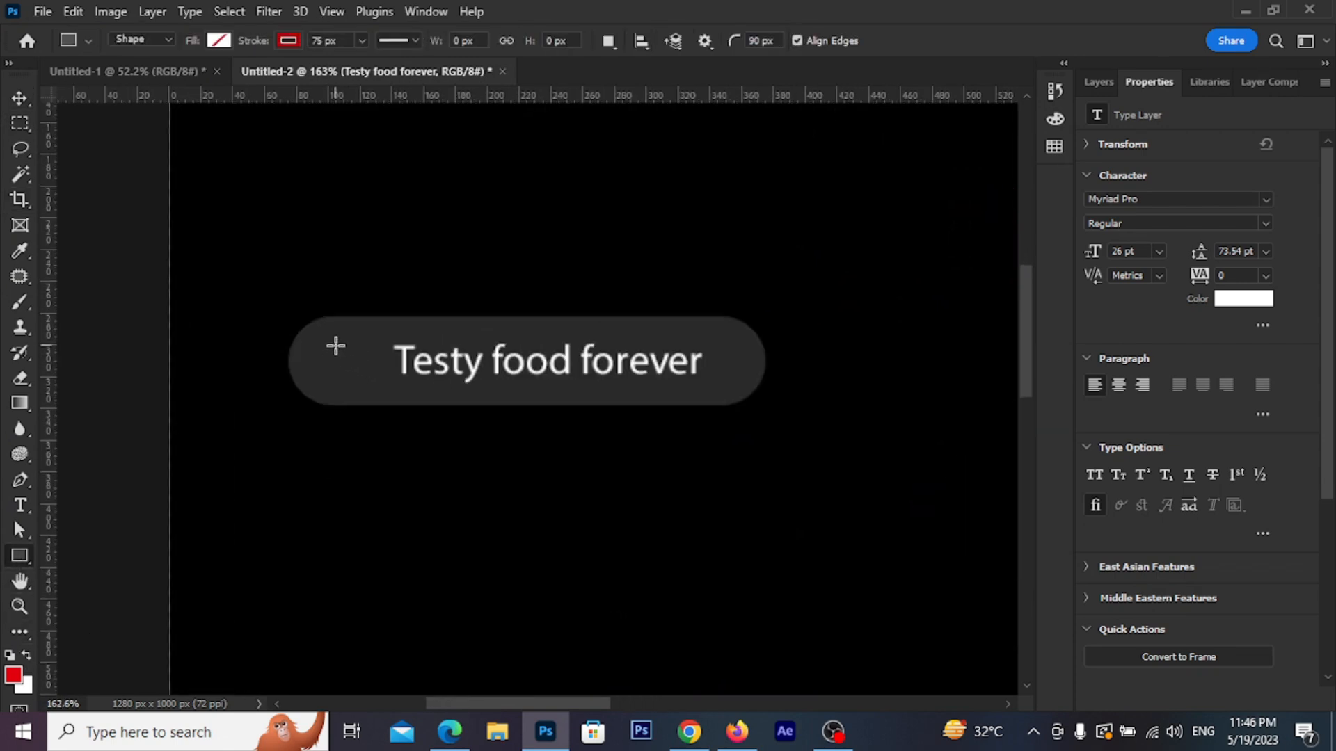
left_click_drag(333, 342, 352, 391)
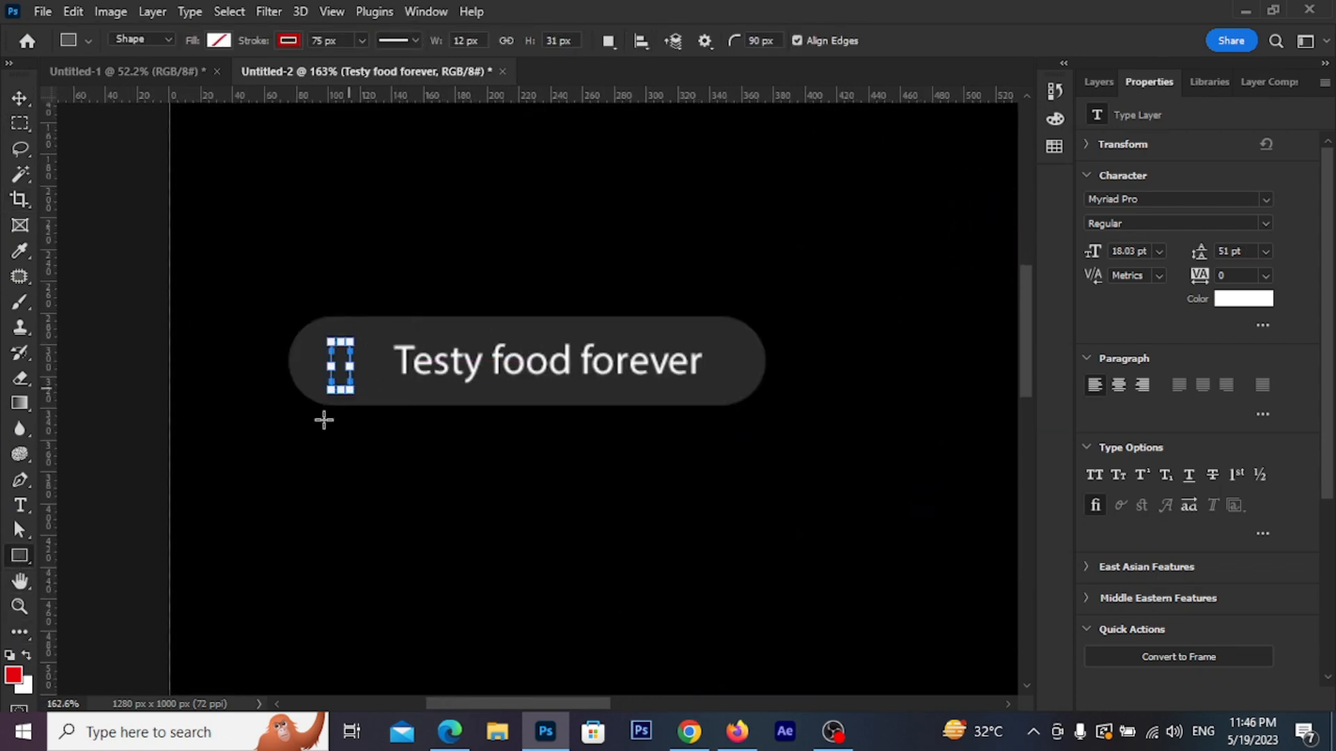
left_click(289, 40)
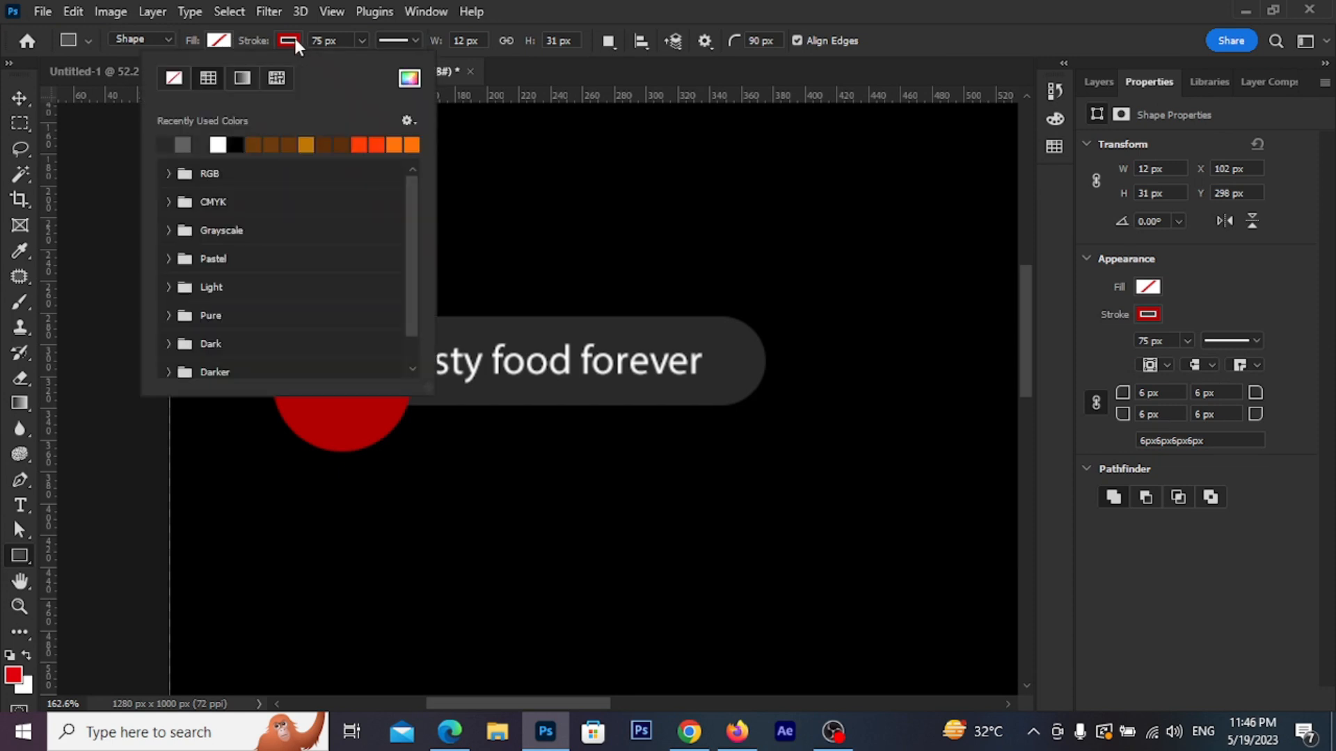
left_click(174, 76)
left_click(152, 141)
key("v")
left_click_drag(351, 343, 351, 341)
left_click_drag(432, 364, 411, 360)
Change the small bar's fill to red #ff0000
left_click(343, 361)
left_click(20, 555)
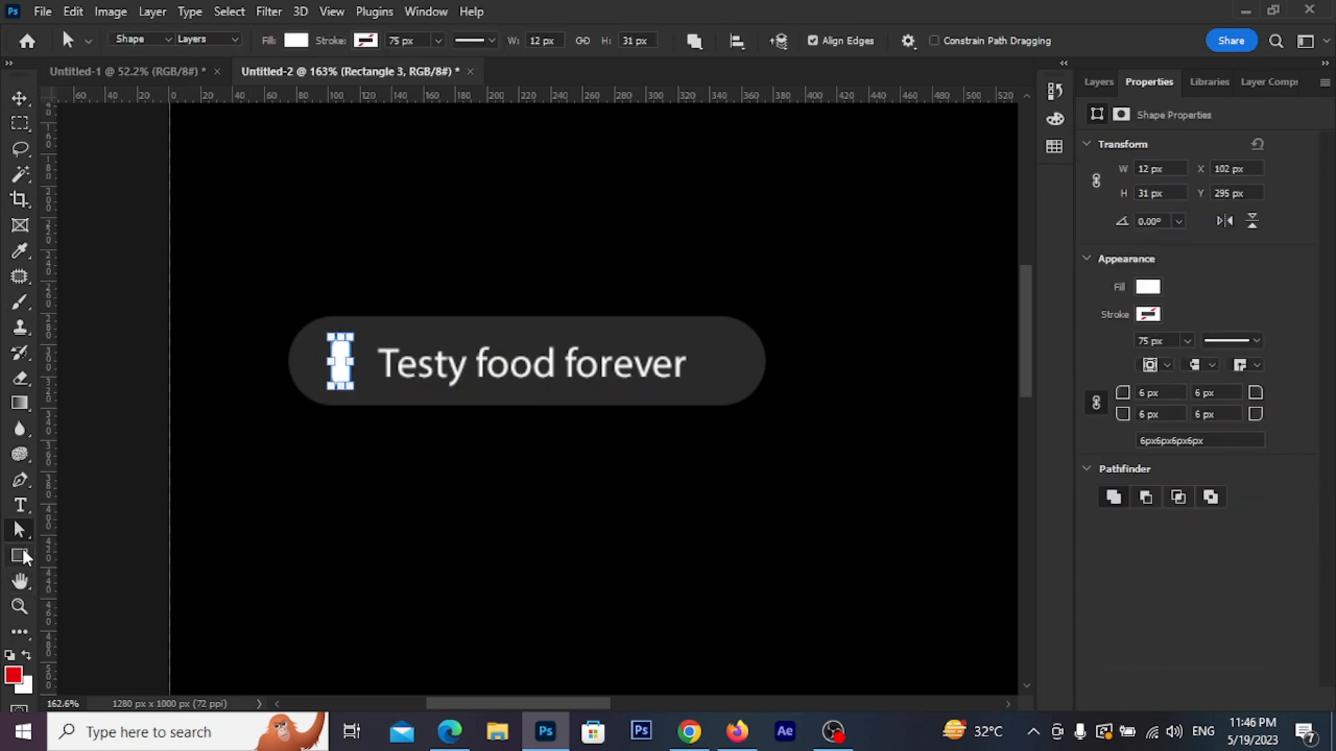
left_click(220, 41)
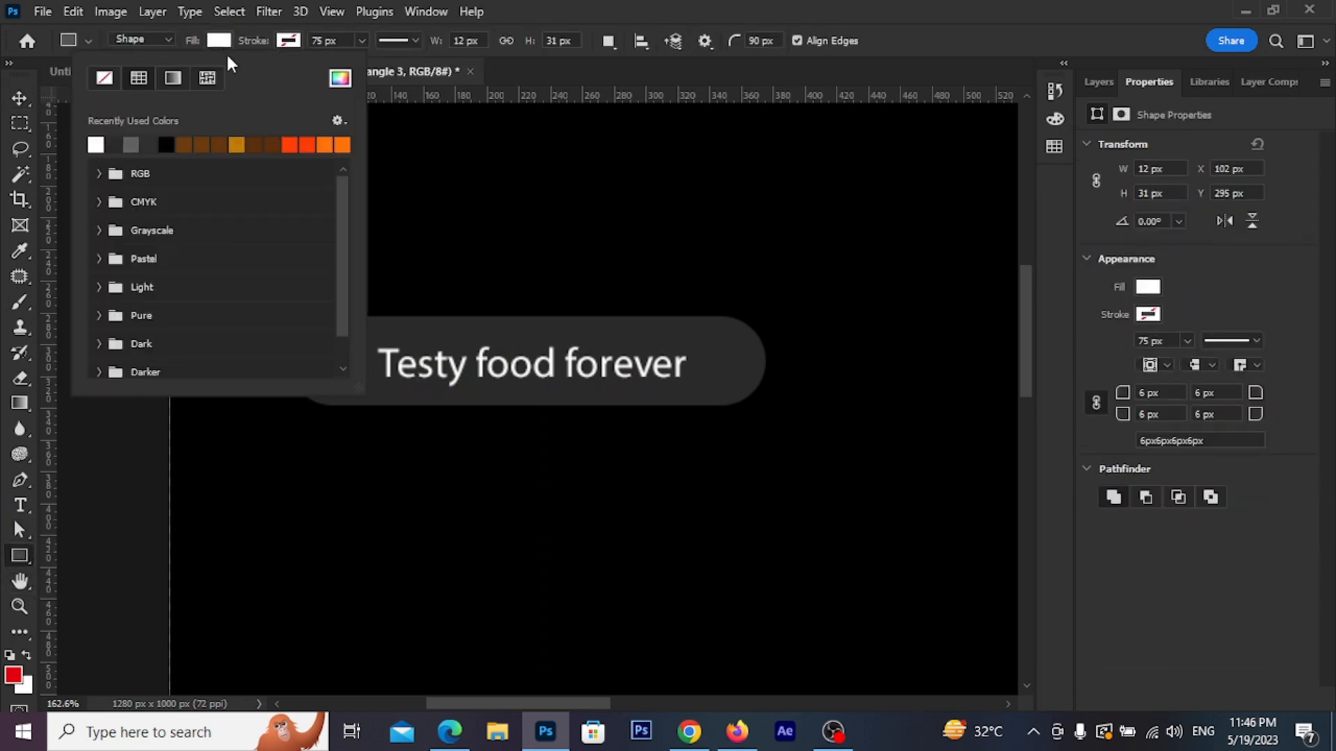
left_click(339, 78)
type("ff0000")
left_click(932, 368)
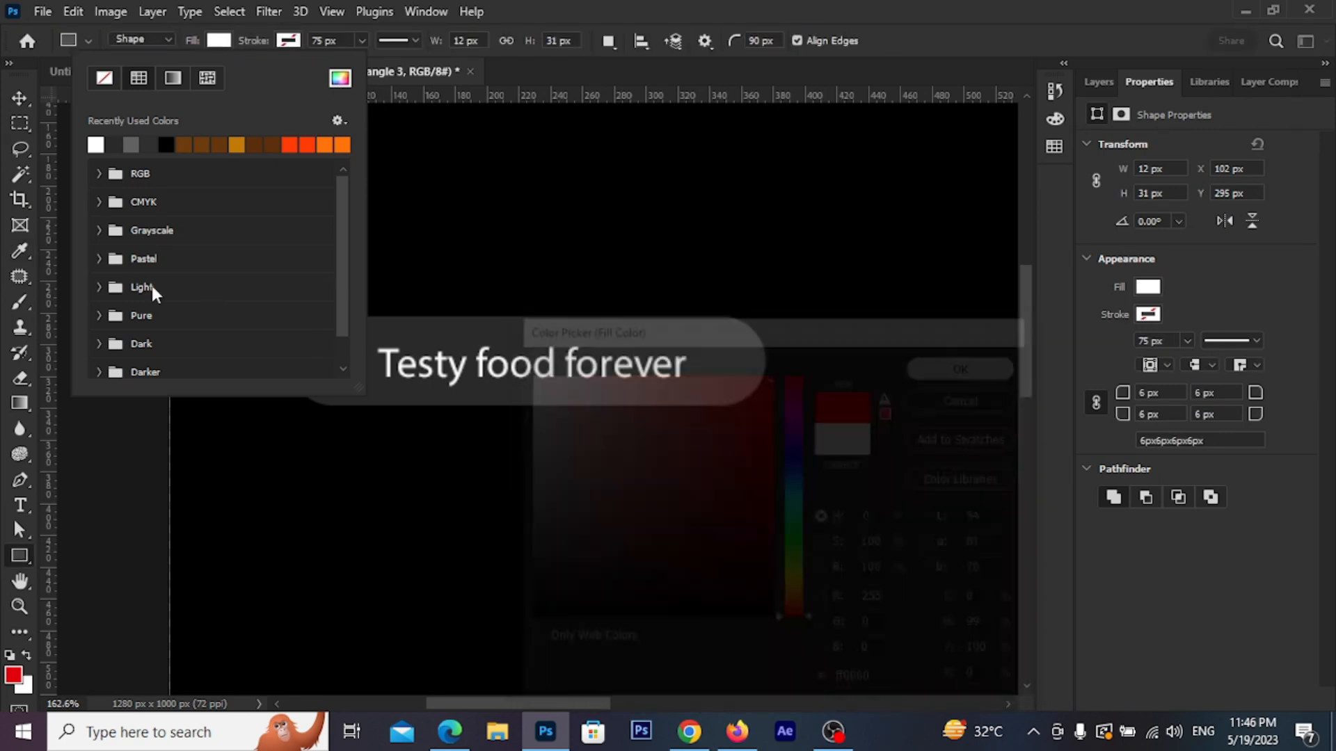
left_click(20, 98)
left_click(477, 240)
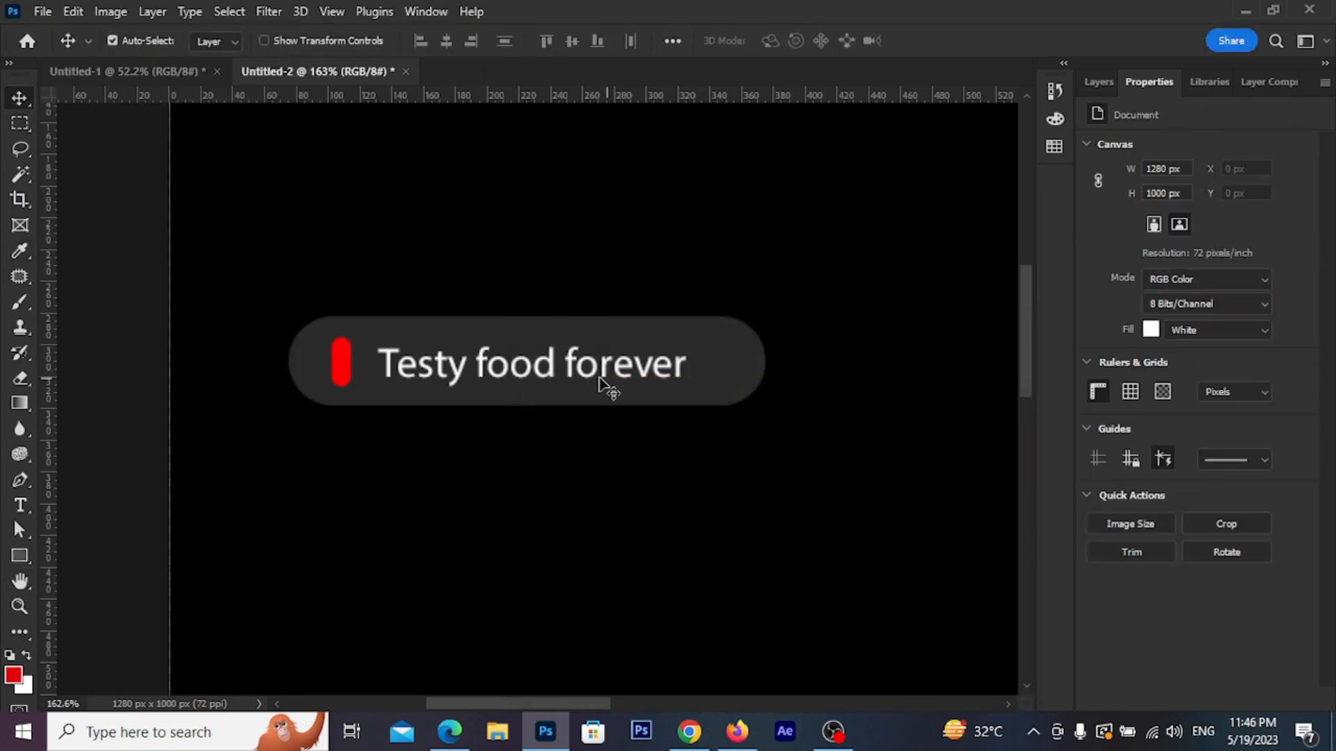
scroll(606, 352, "down", 5)
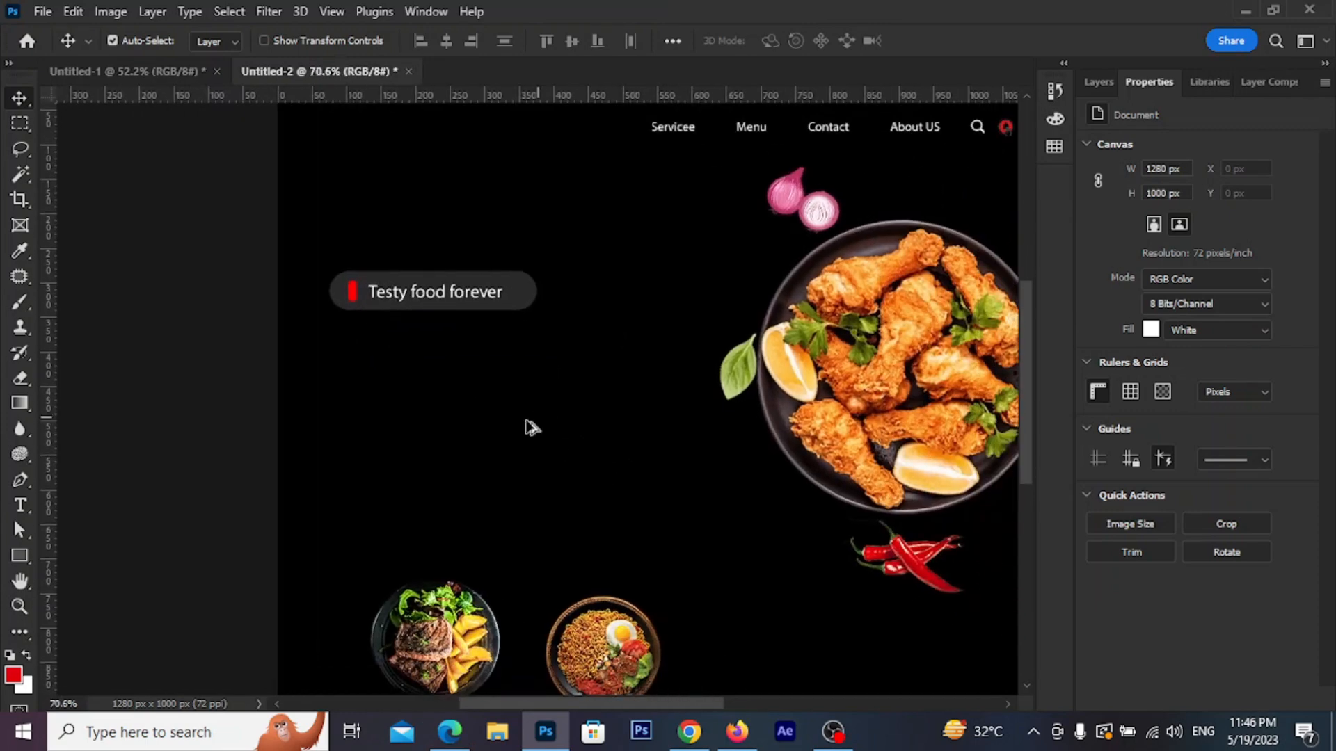
scroll(550, 428, "up", 1)
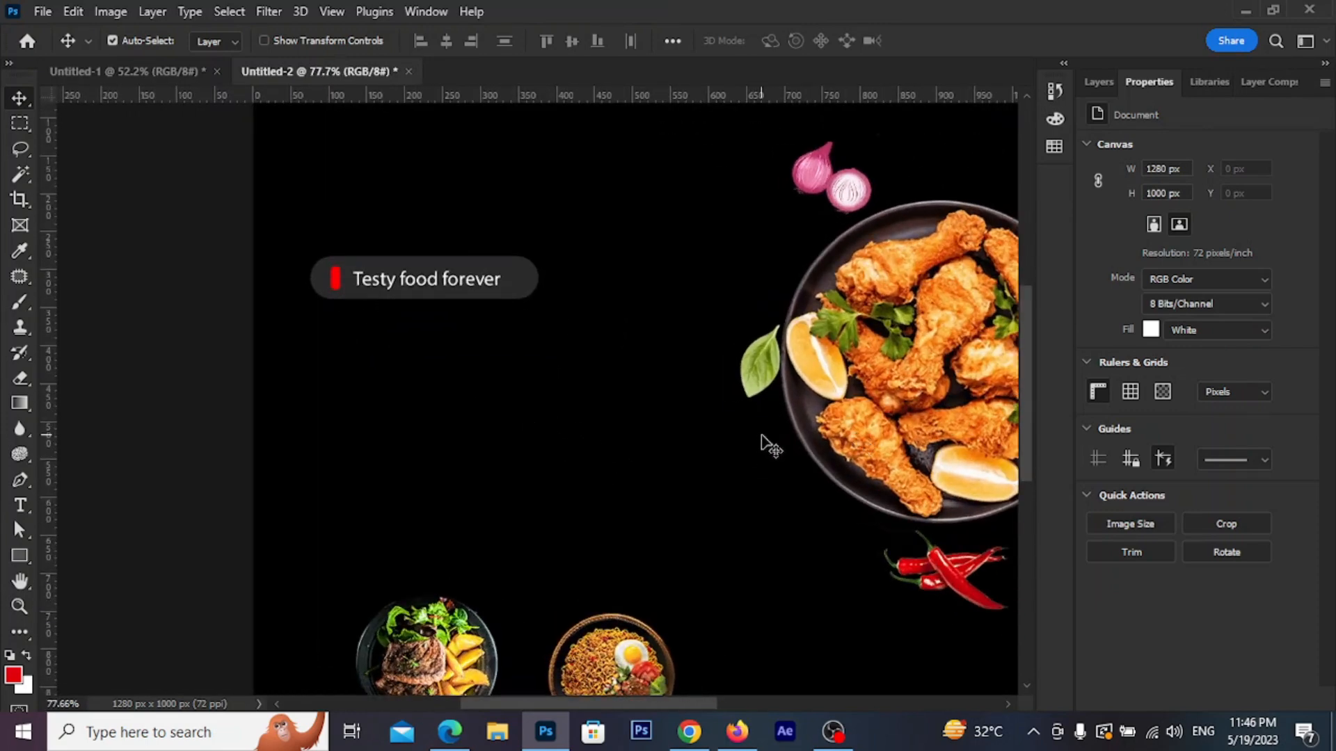
Type the headline 'Eat Your Chicken Just' at 36 pt below the badge
left_click(20, 506)
left_click(346, 363)
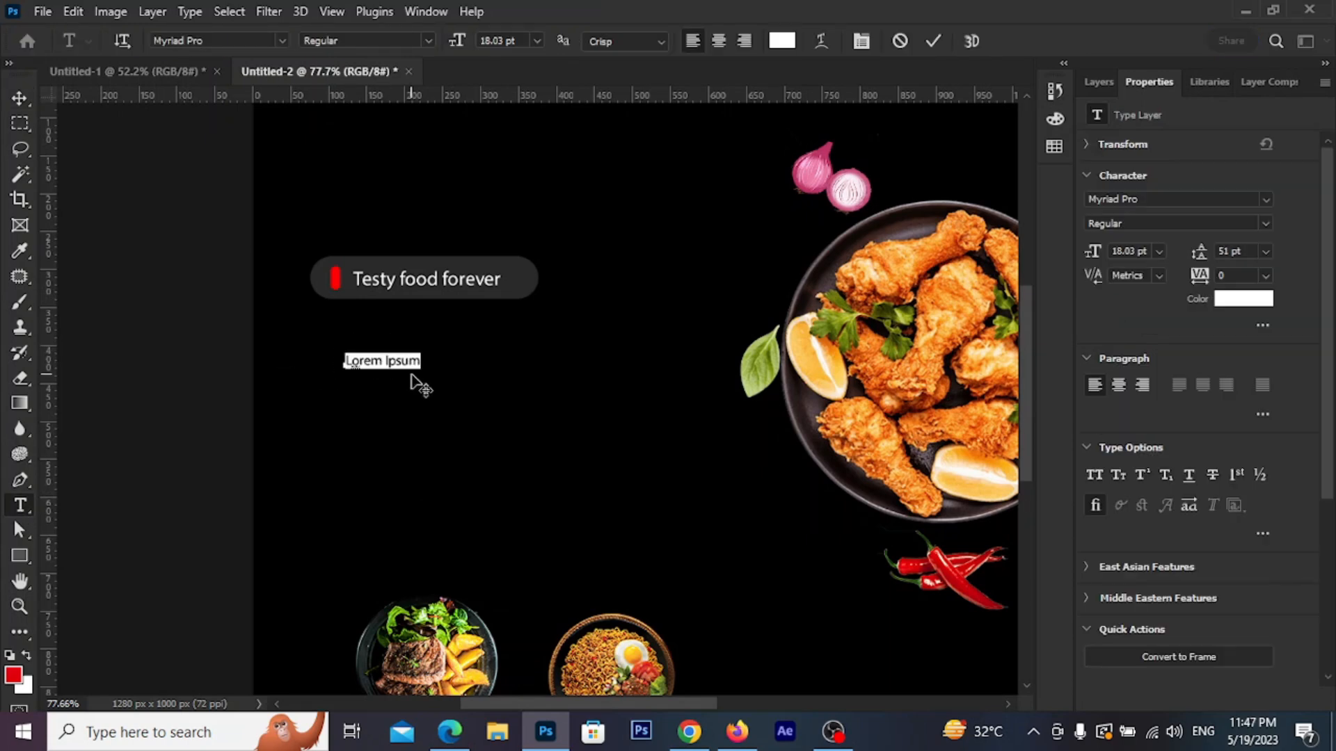
left_click(537, 40)
left_click(522, 247)
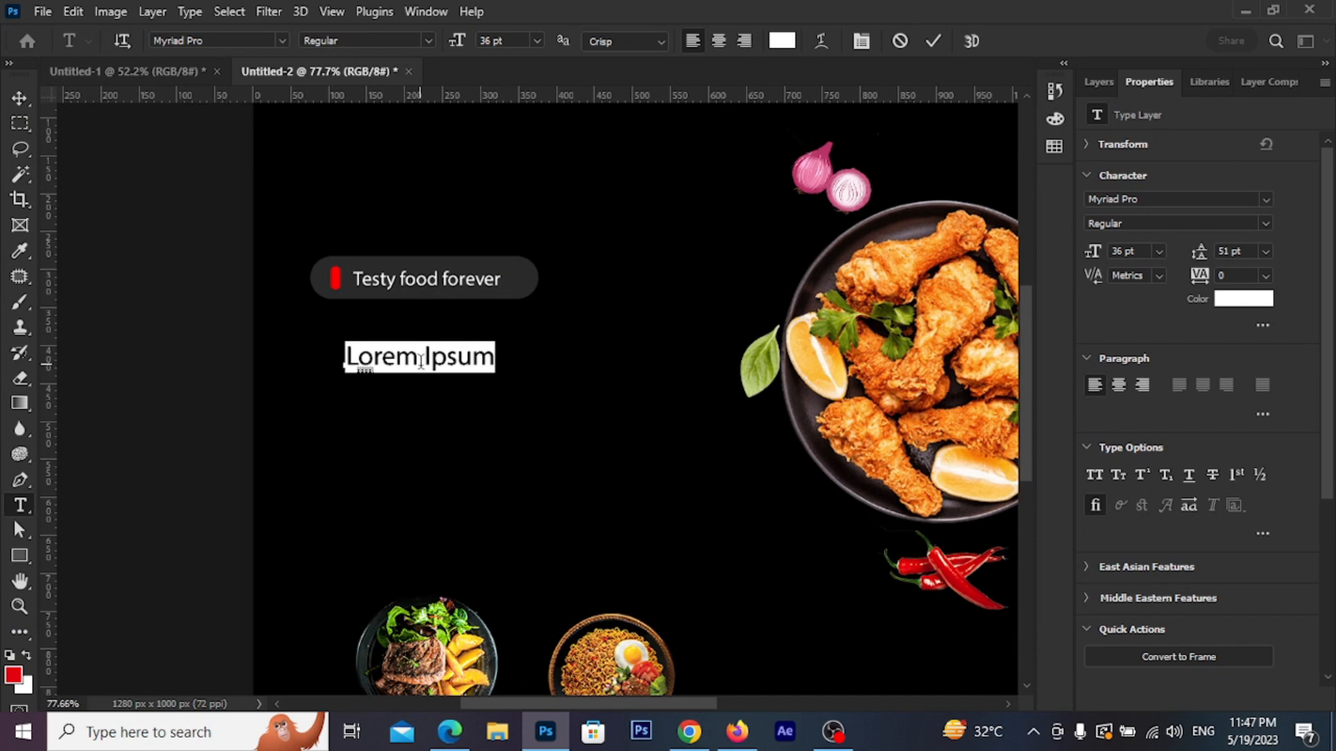
type("Eat")
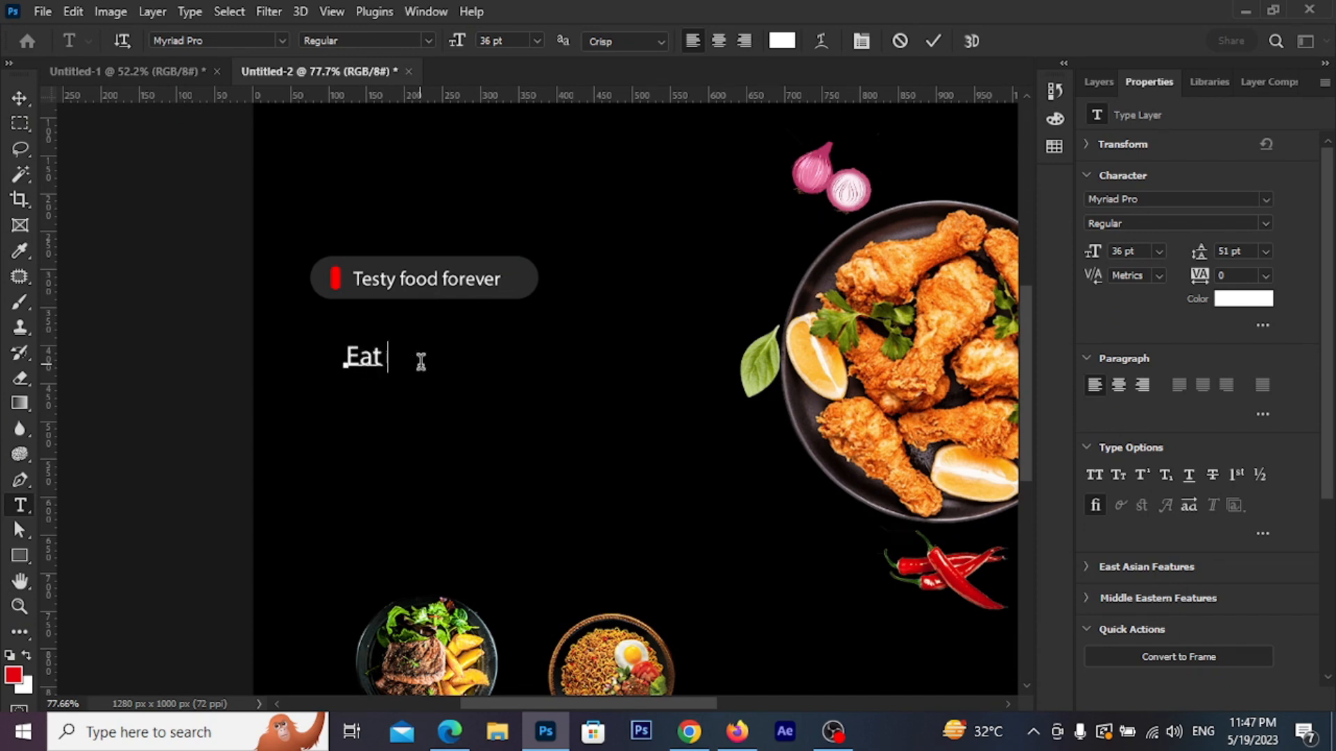
type(" Your")
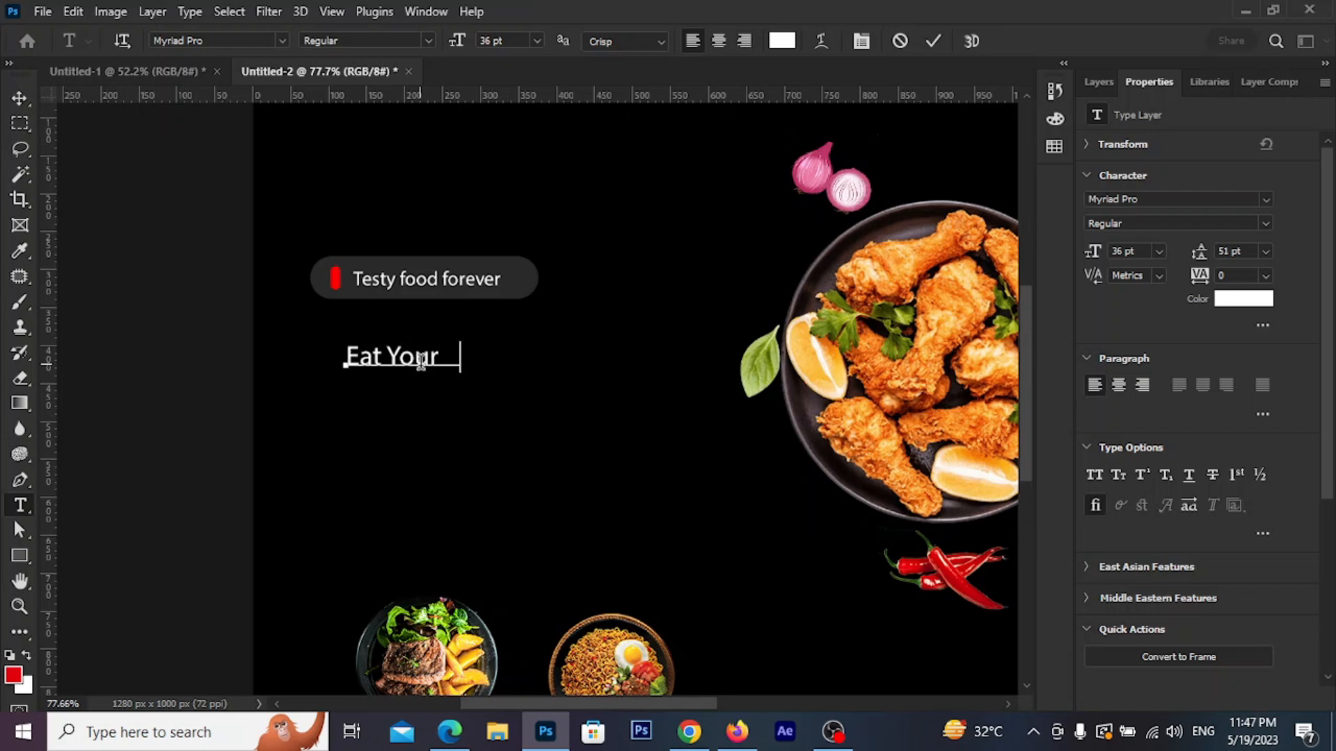
type(" Chicken")
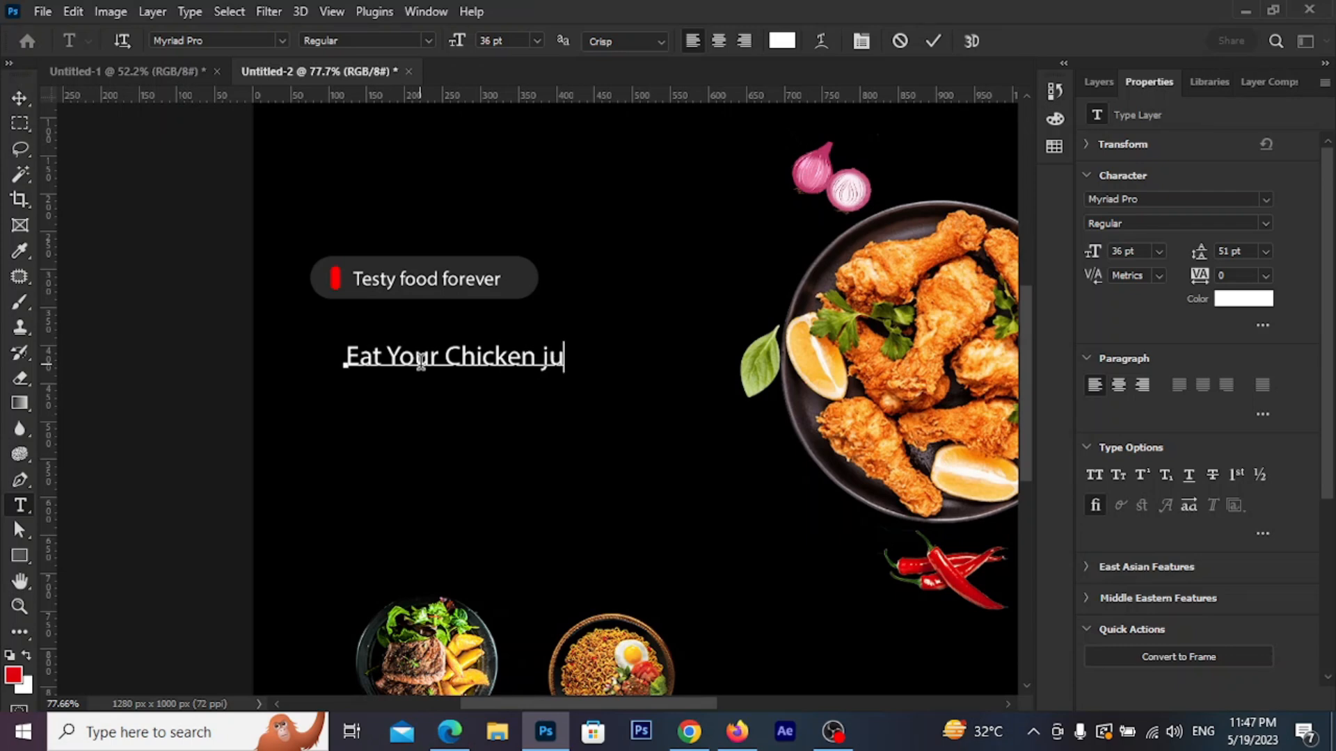
type(" Just")
left_click(933, 41)
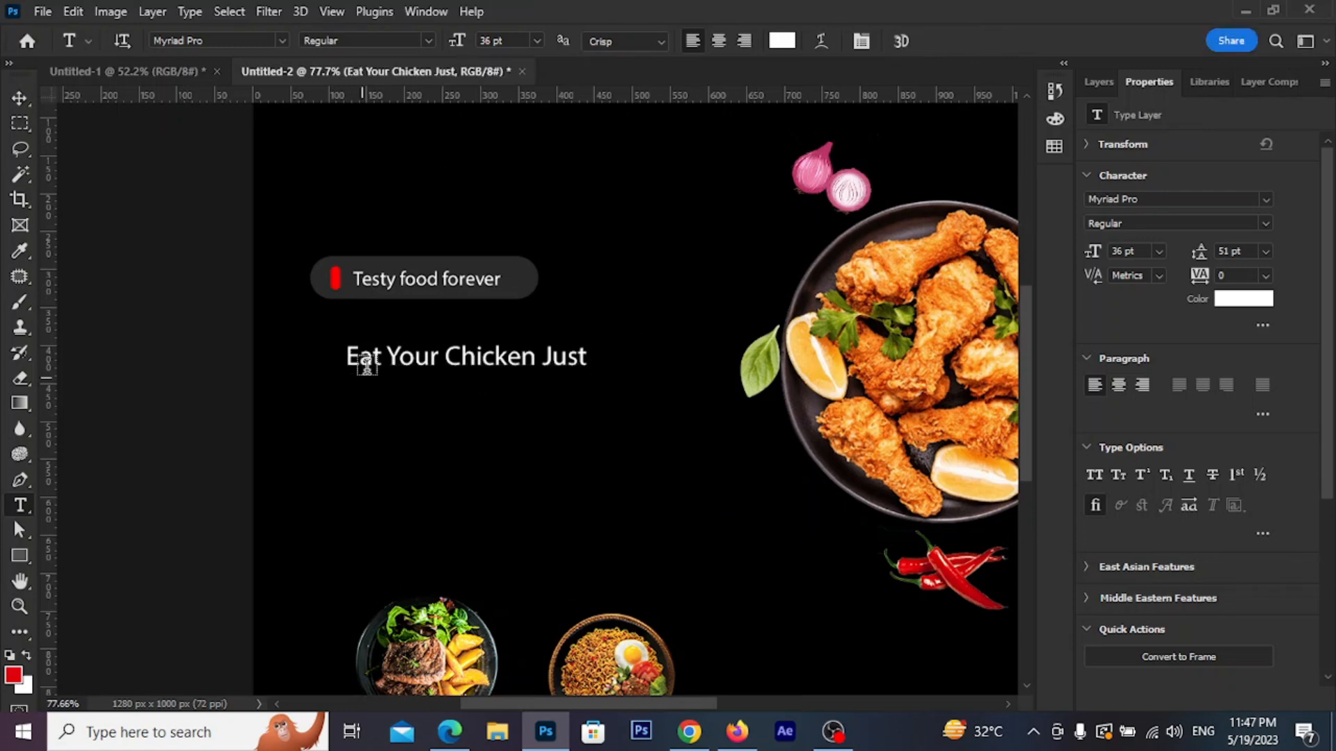
Set the headline's font style to Bold
left_click(21, 99)
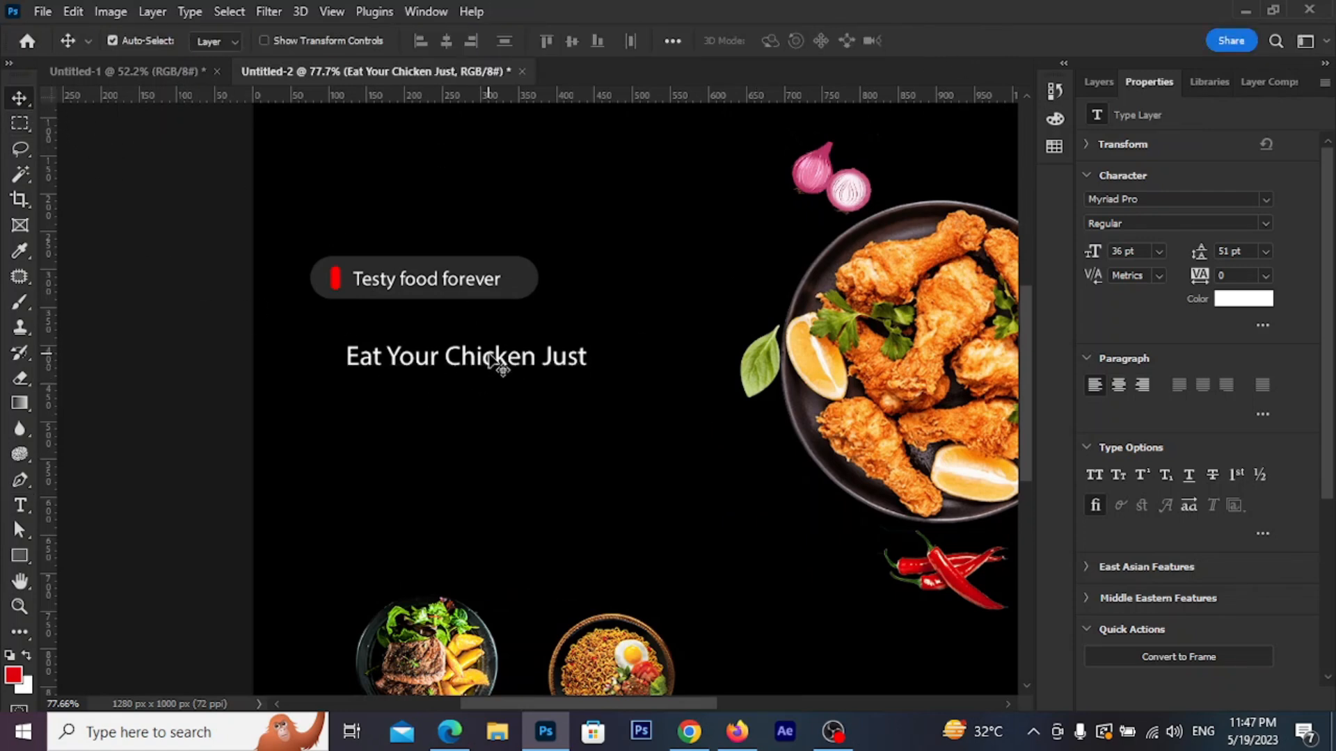
left_click(1099, 82)
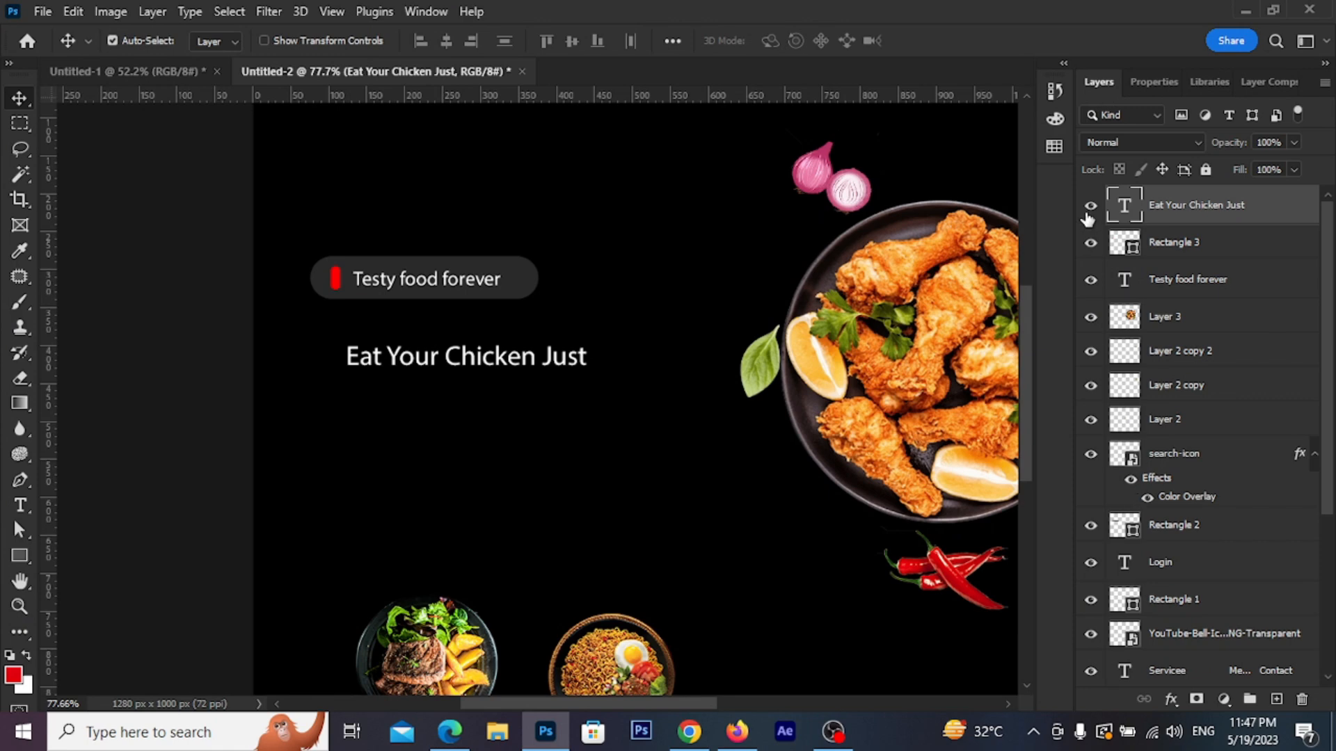
double_click(1125, 208)
left_click(413, 40)
left_click(373, 195)
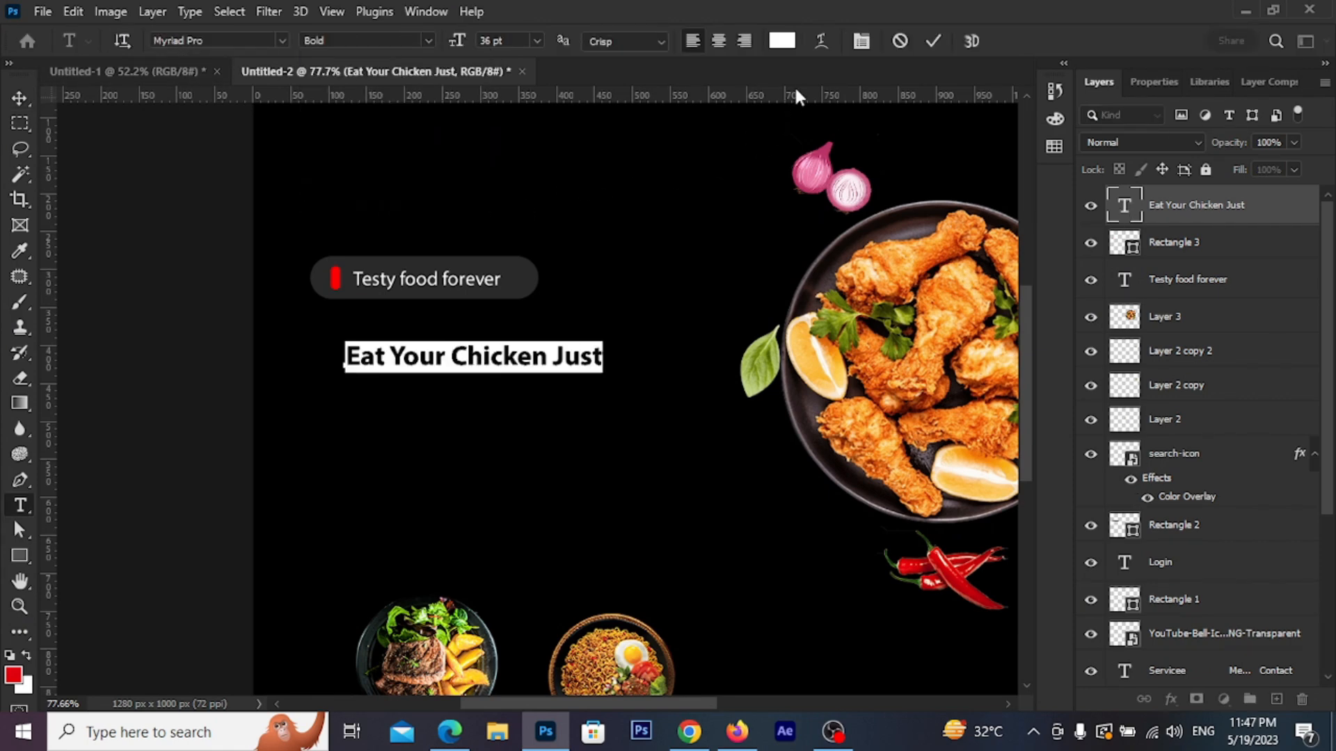
left_click(932, 43)
Scale the headline up to about 143%
key("v")
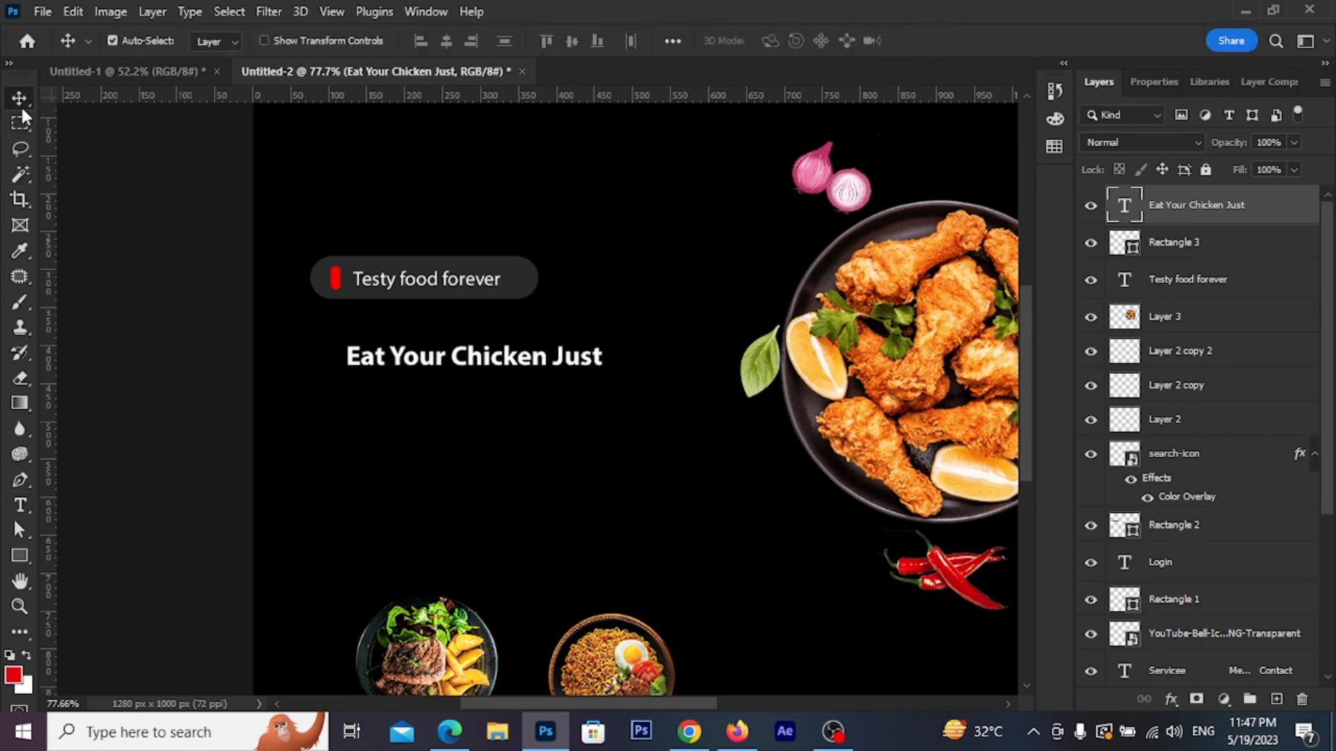
key("ctrl+t")
left_click_drag(605, 371, 601, 342)
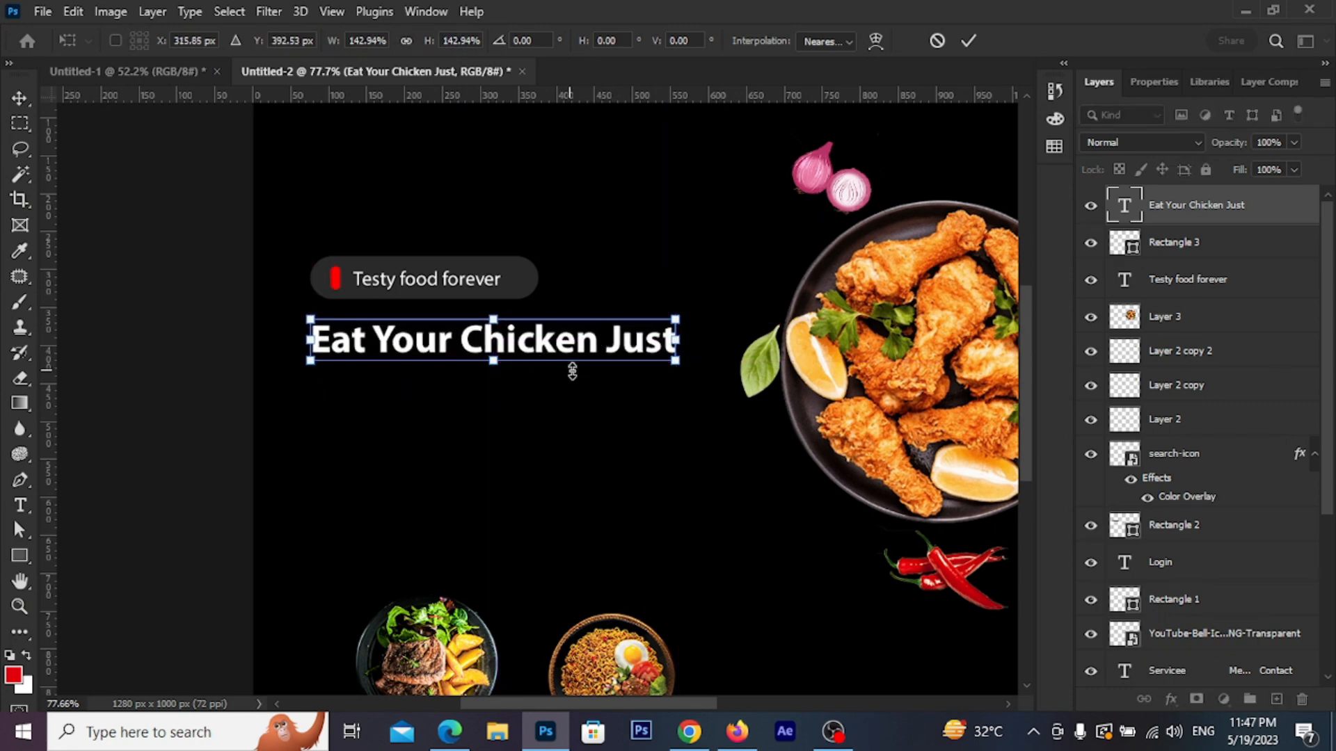
left_click(968, 41)
left_click(592, 352)
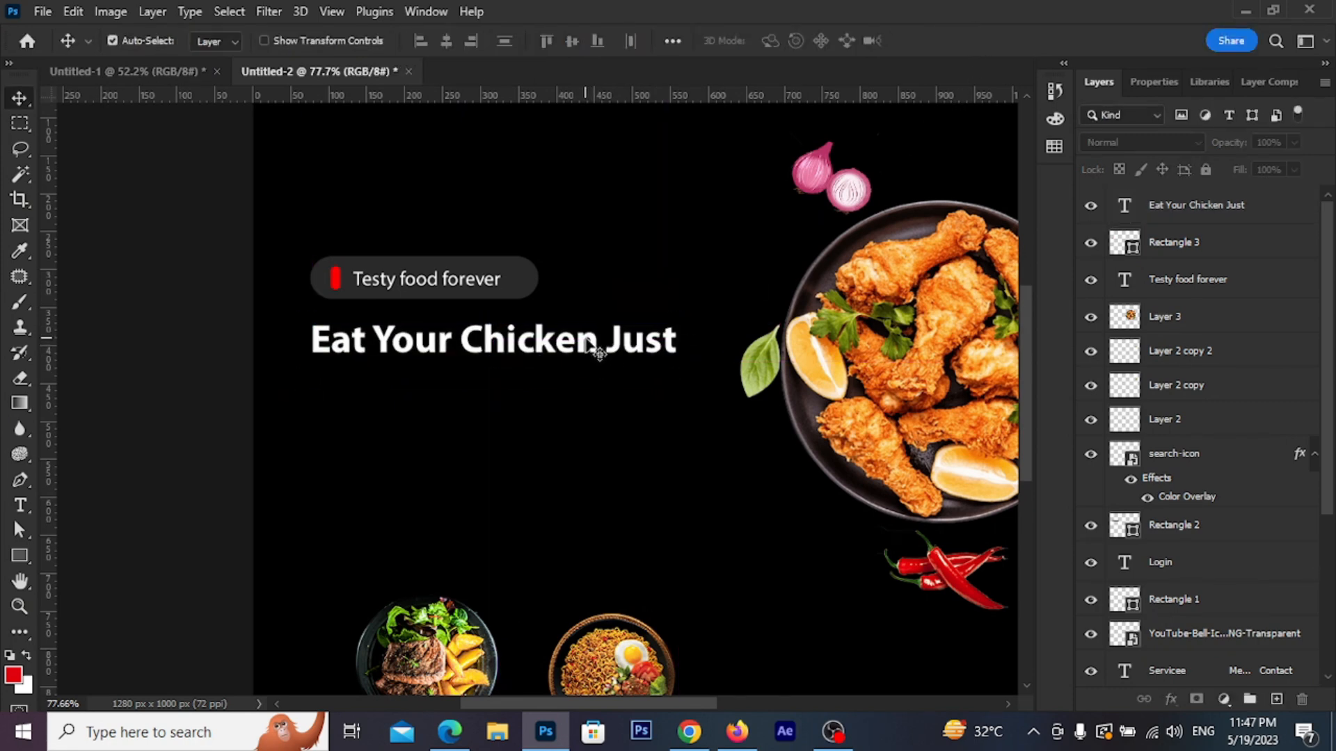
Duplicate the headline below itself and change the copy to 'How You Like It.'
left_click_drag(575, 350, 575, 388)
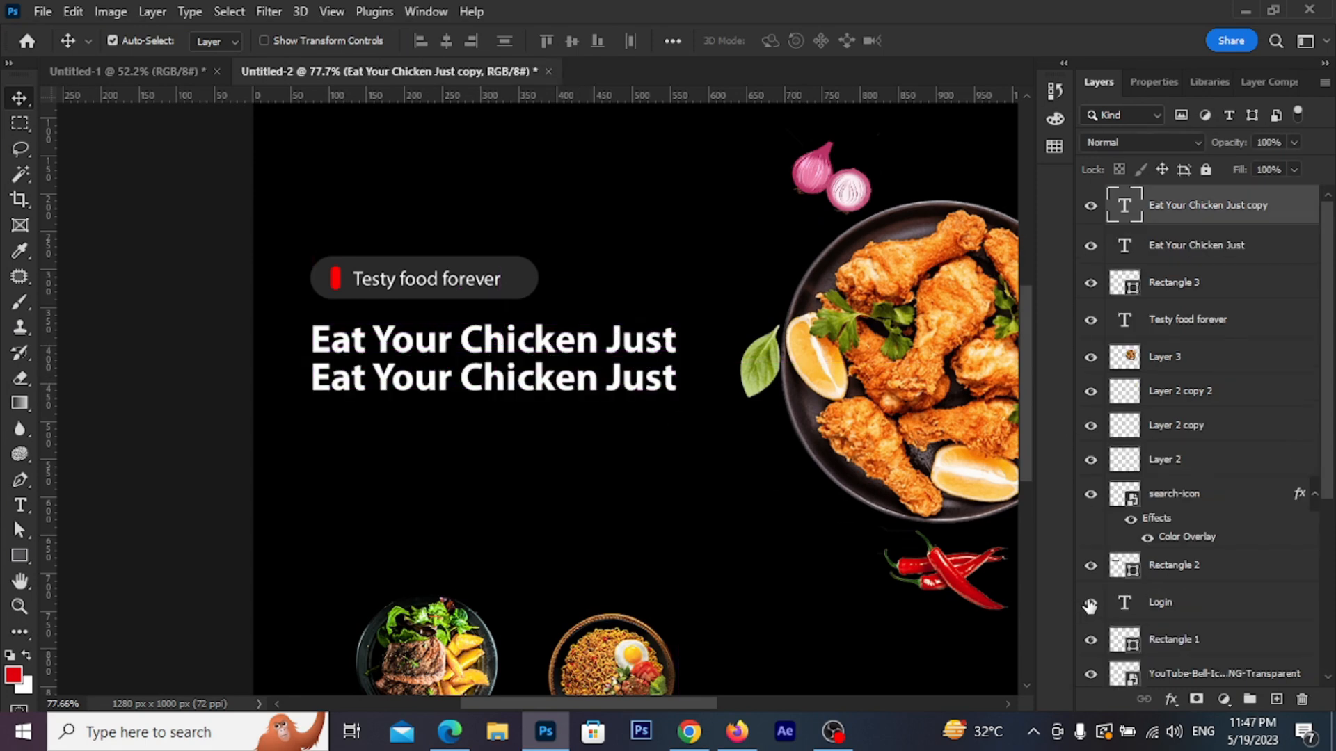
double_click(1121, 214)
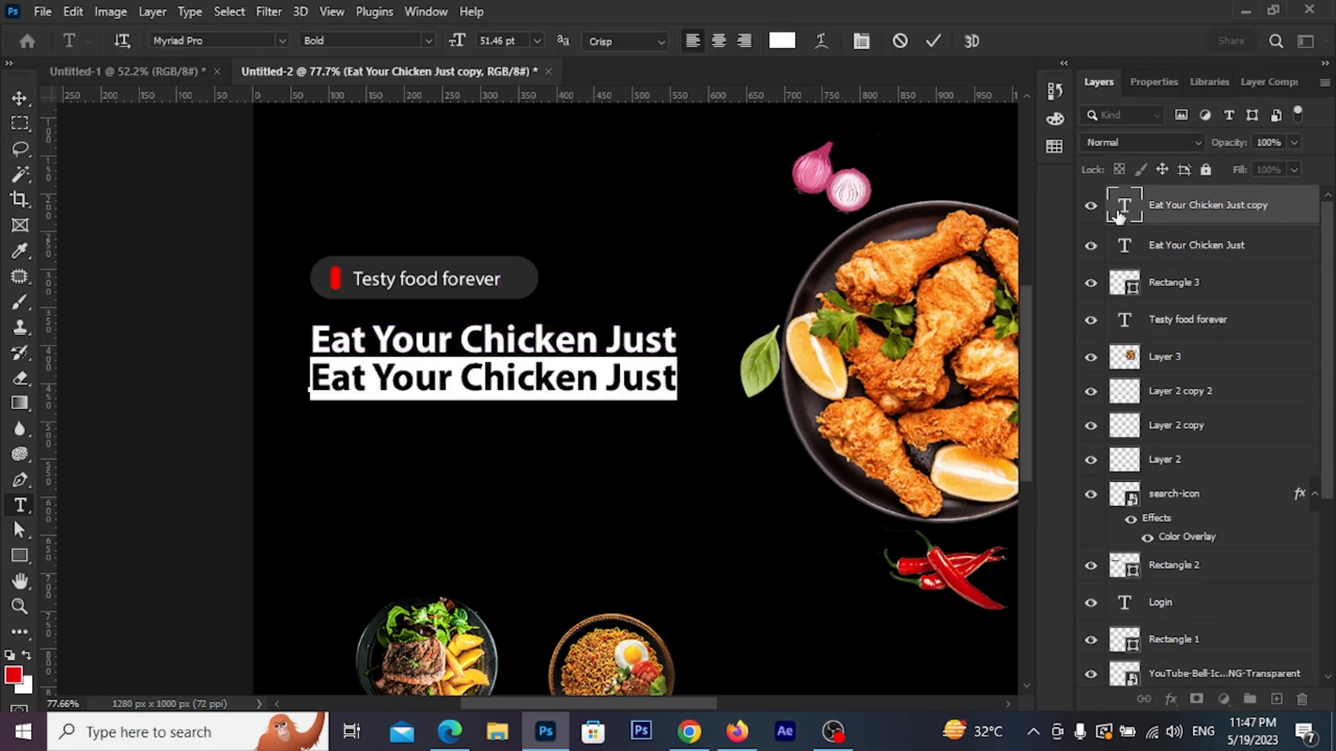
type("How")
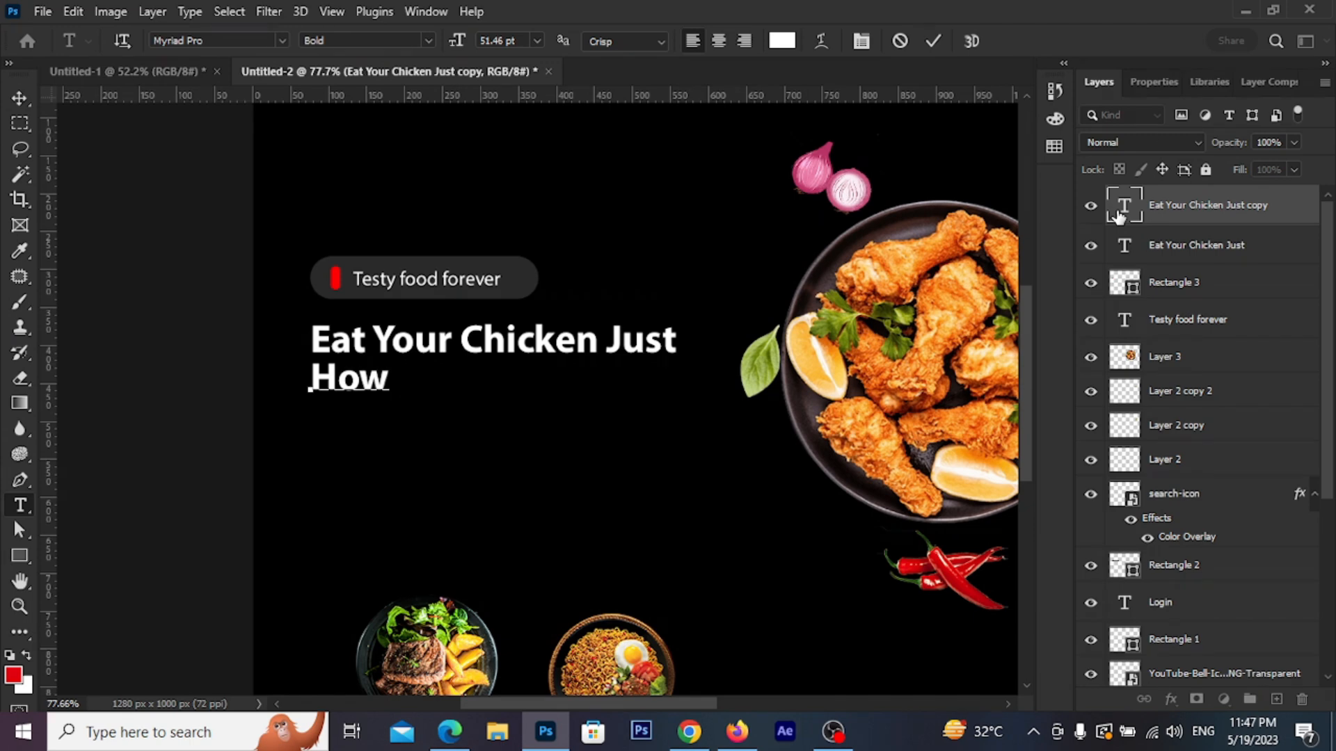
type(" You Like")
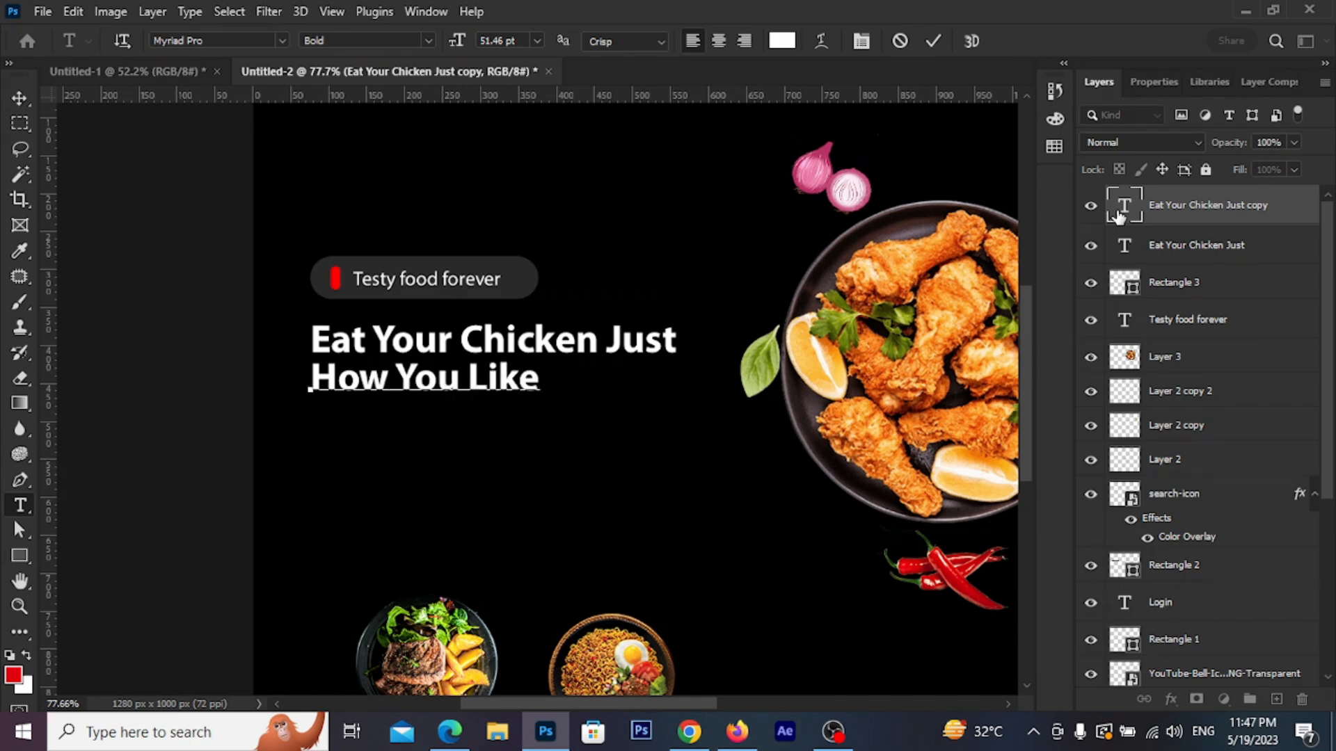
type(" It")
left_click(933, 41)
key("v")
left_click_drag(456, 388, 456, 396)
Duplicate the 'Testy food forever' text to below the headline
scroll(456, 395, "down", 4)
left_click_drag(513, 463, 479, 463)
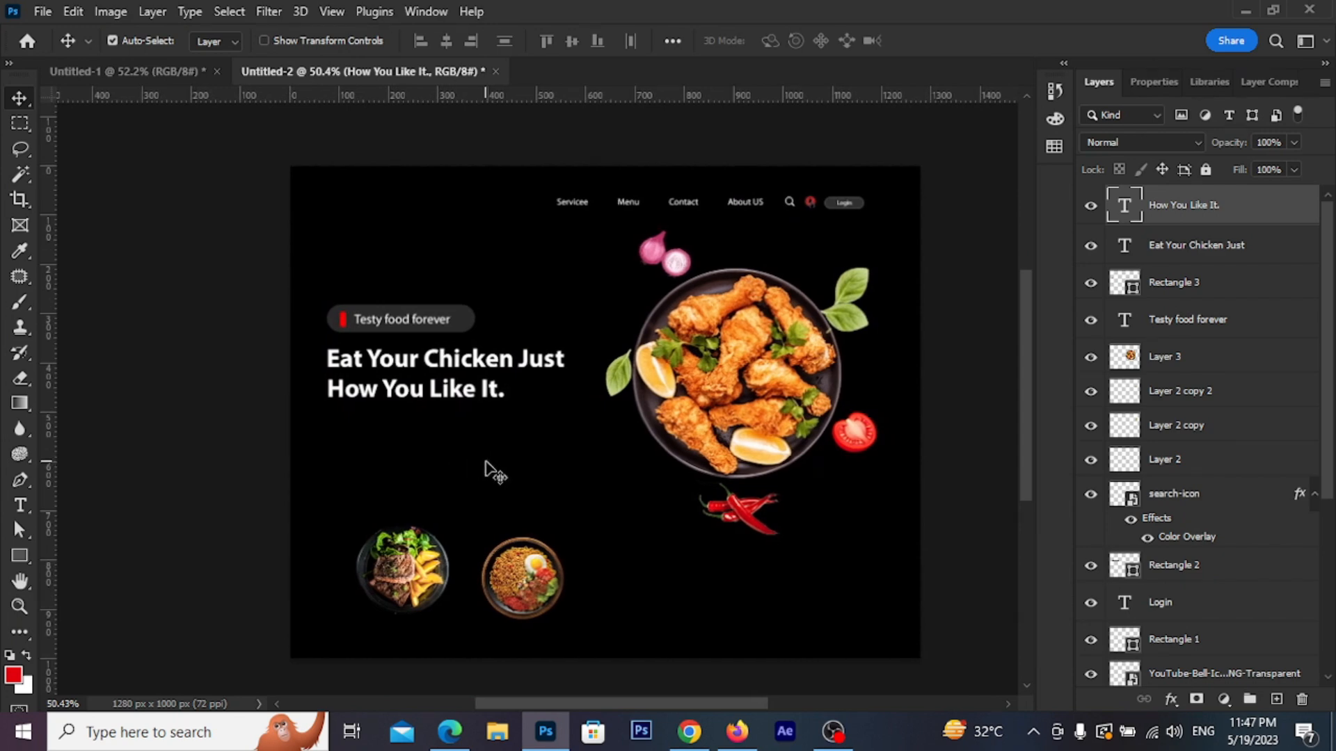
scroll(355, 501, "up", 2)
left_click_drag(409, 248, 372, 403)
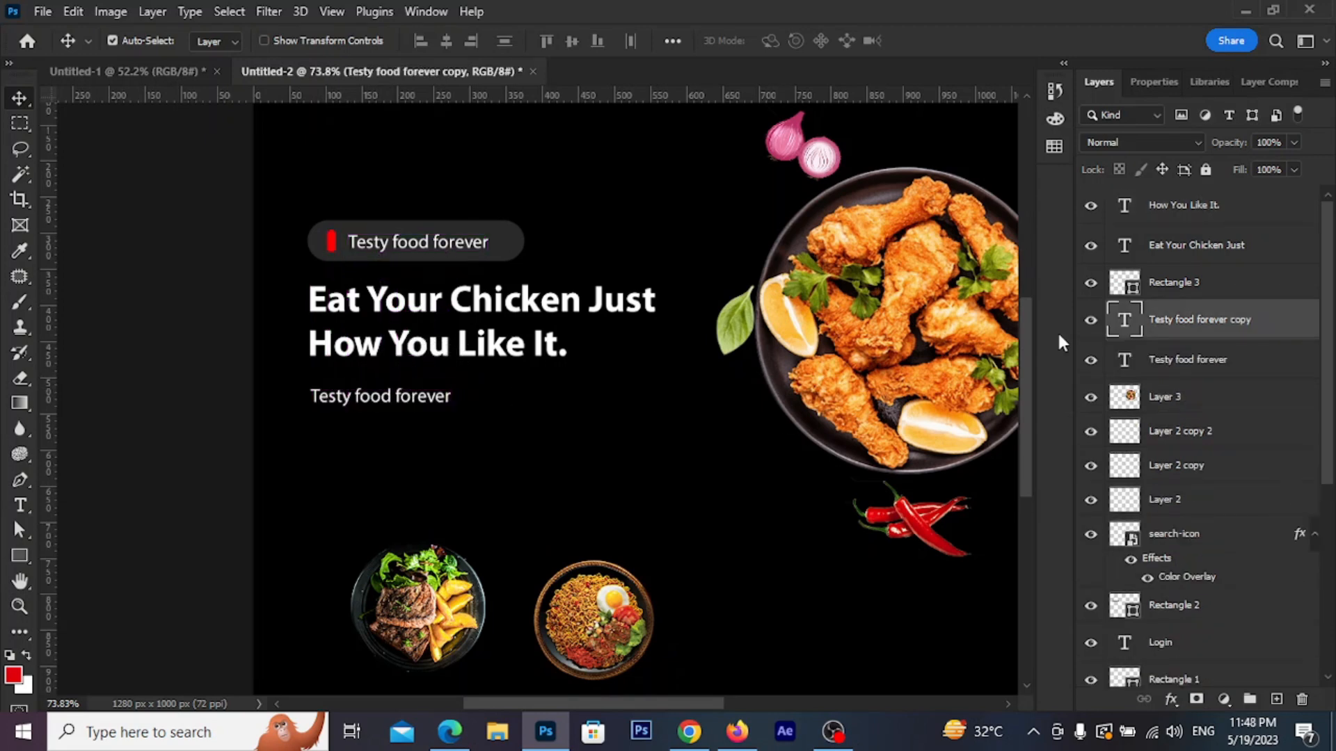
Replace the copied tagline with '$26.25' in Semibold at 30 pt
double_click(1127, 320)
type("S")
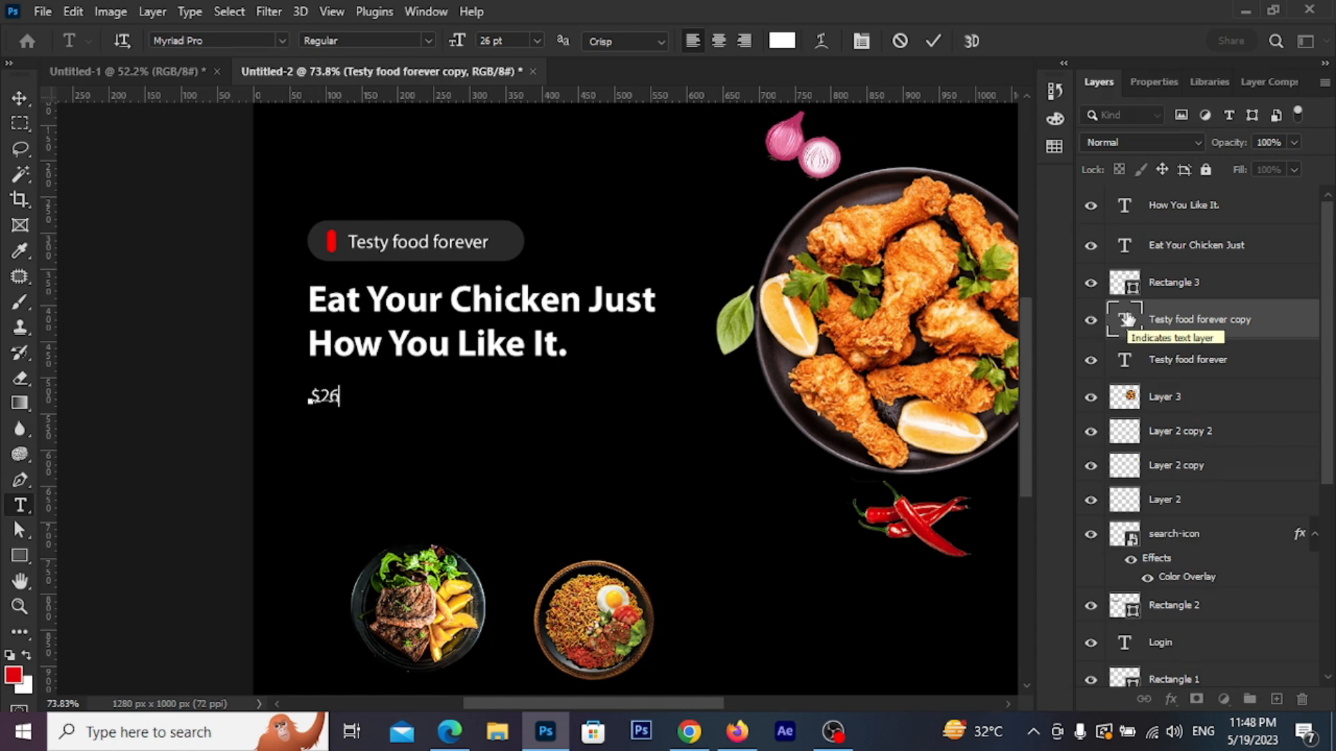
type("26.25")
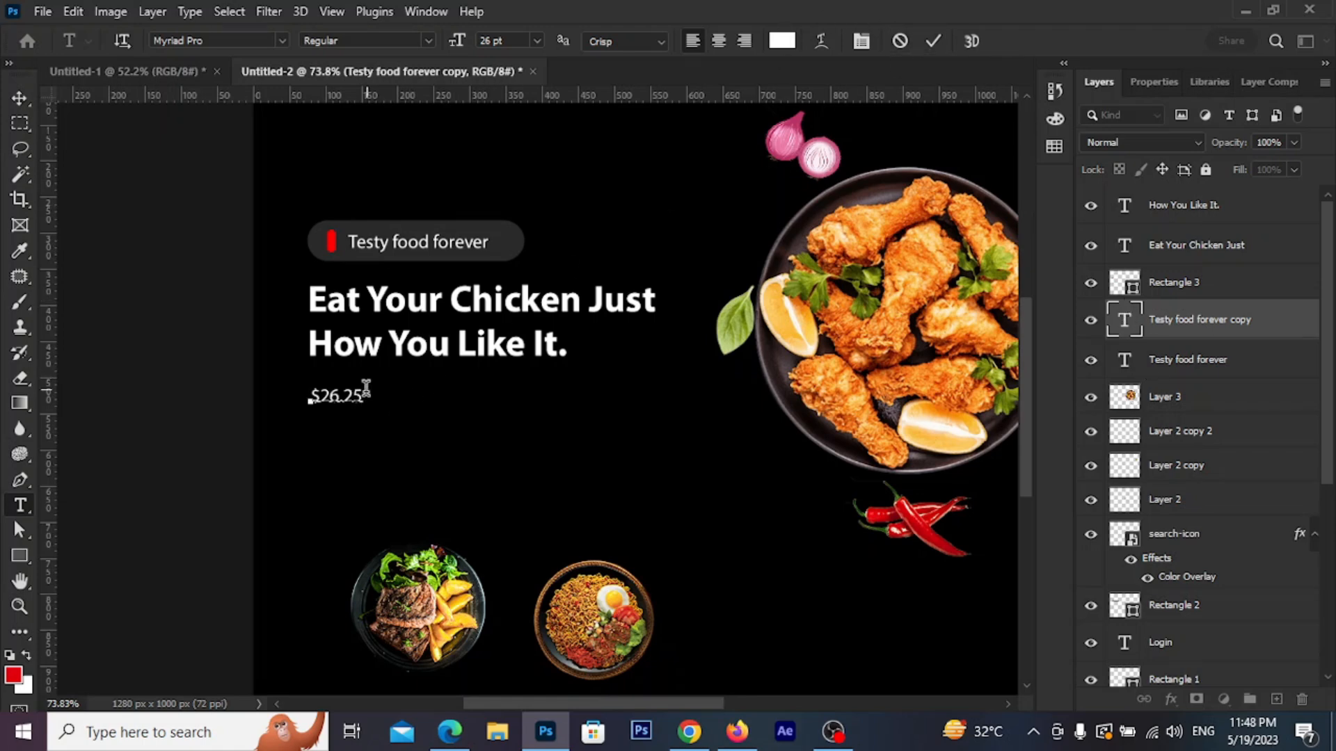
left_click_drag(368, 394, 275, 391)
left_click(430, 40)
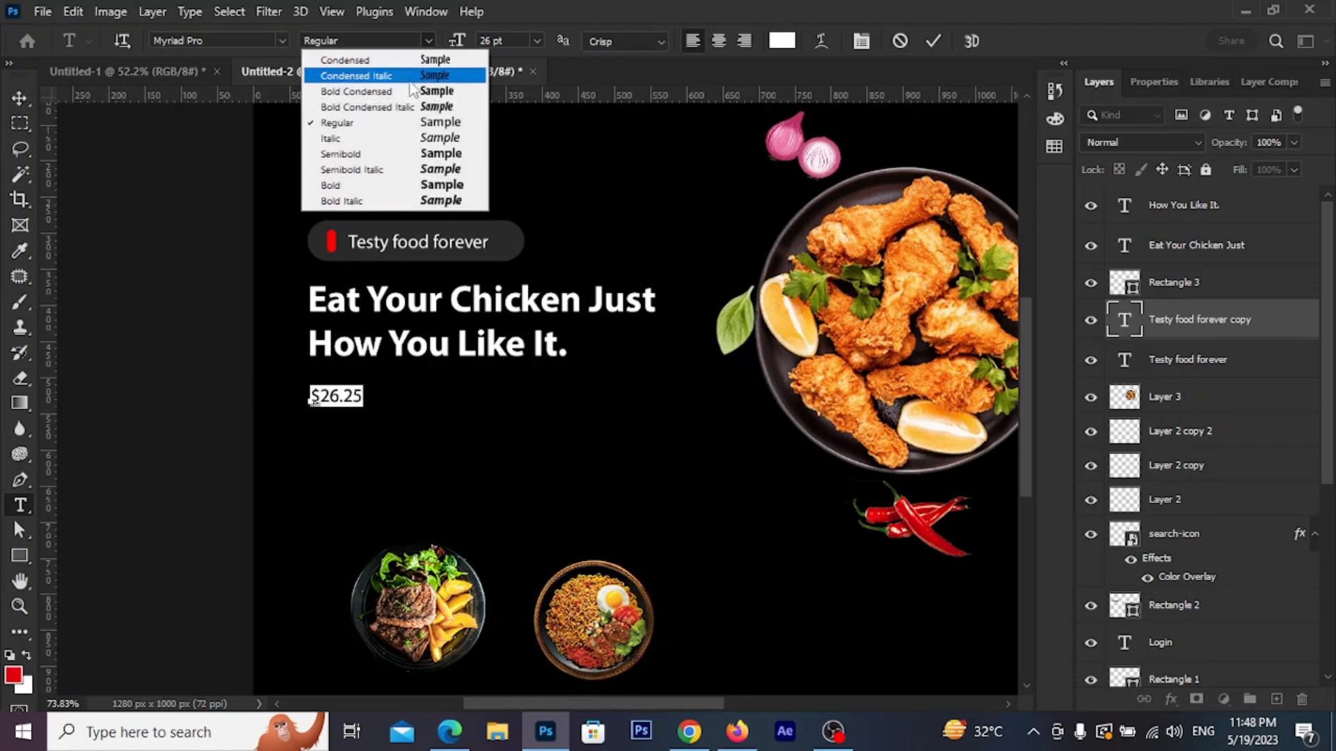
left_click(400, 154)
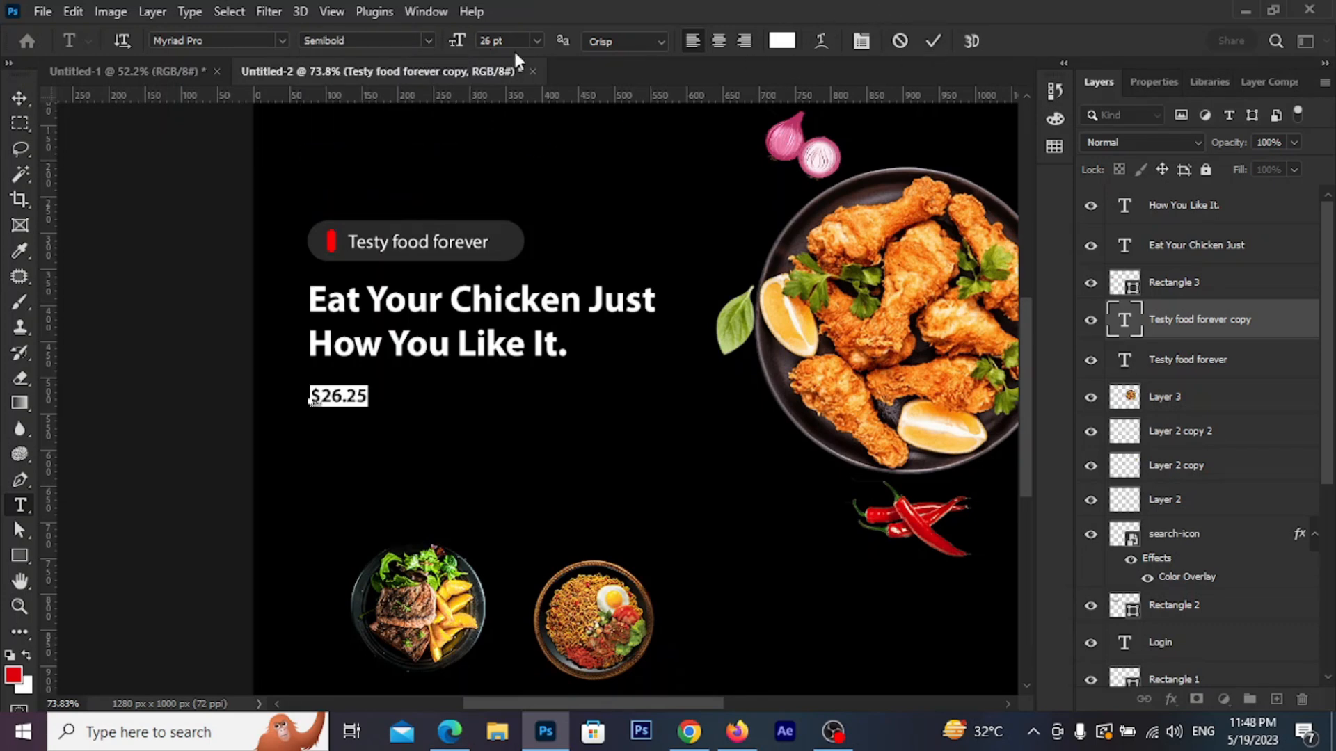
left_click(540, 41)
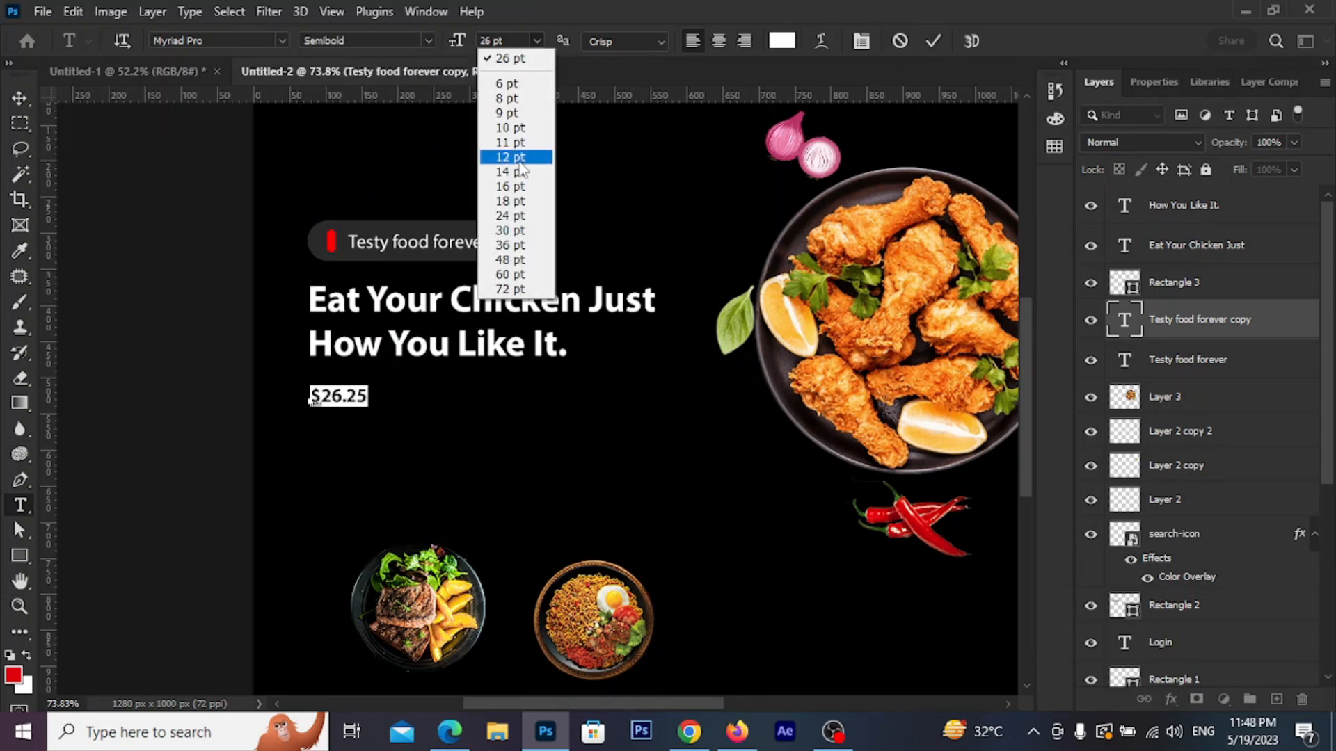
left_click(529, 228)
left_click(940, 40)
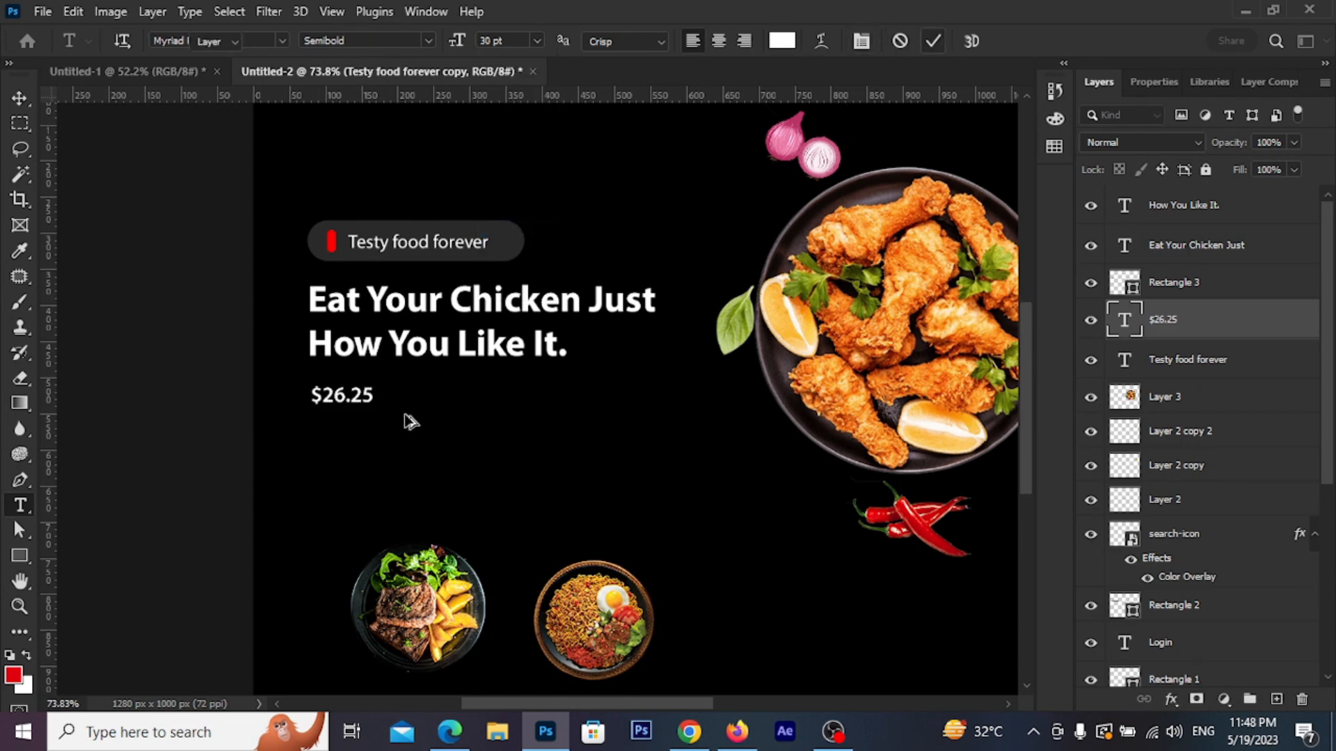
key("v")
scroll(404, 414, "up", 3)
Reposition the $26.25 price and scale down its copy
left_click_drag(349, 390, 365, 426)
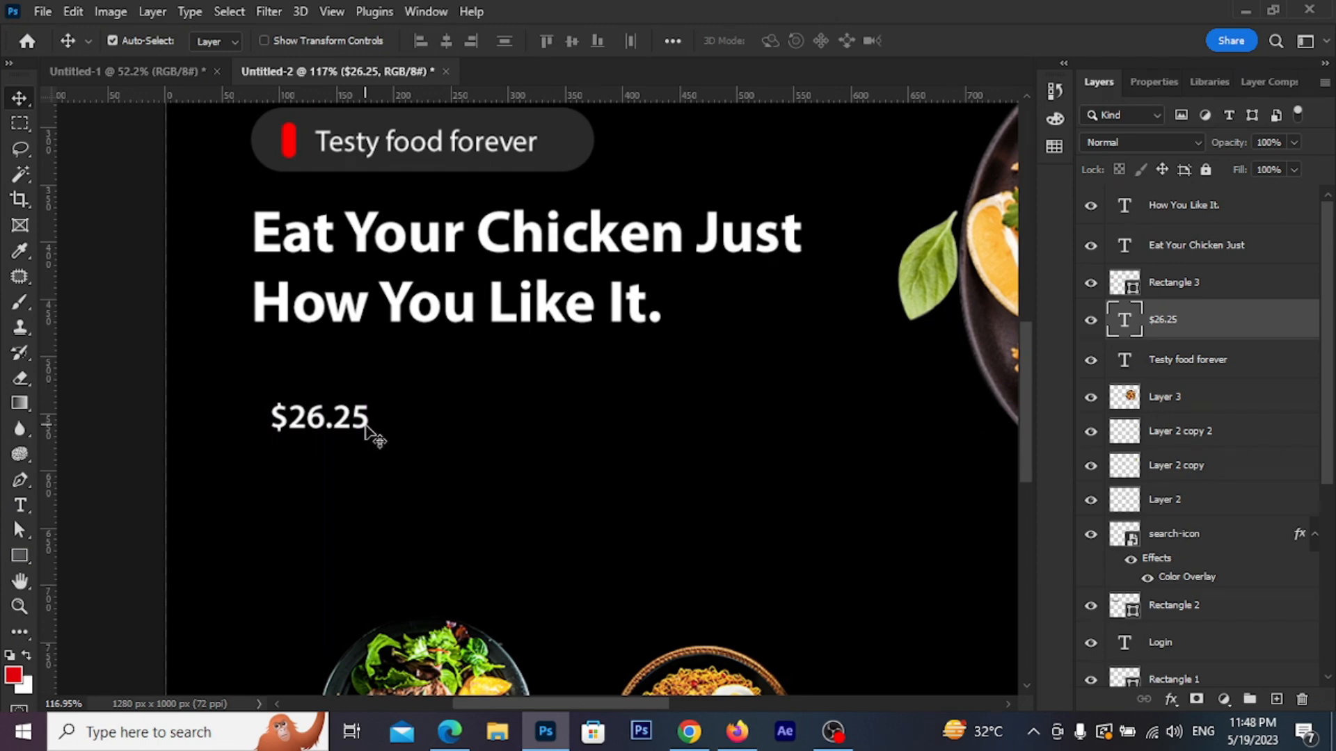
left_click_drag(384, 430, 510, 365)
scroll(369, 407, "up", 3)
key("ctrl+t")
left_click(968, 41)
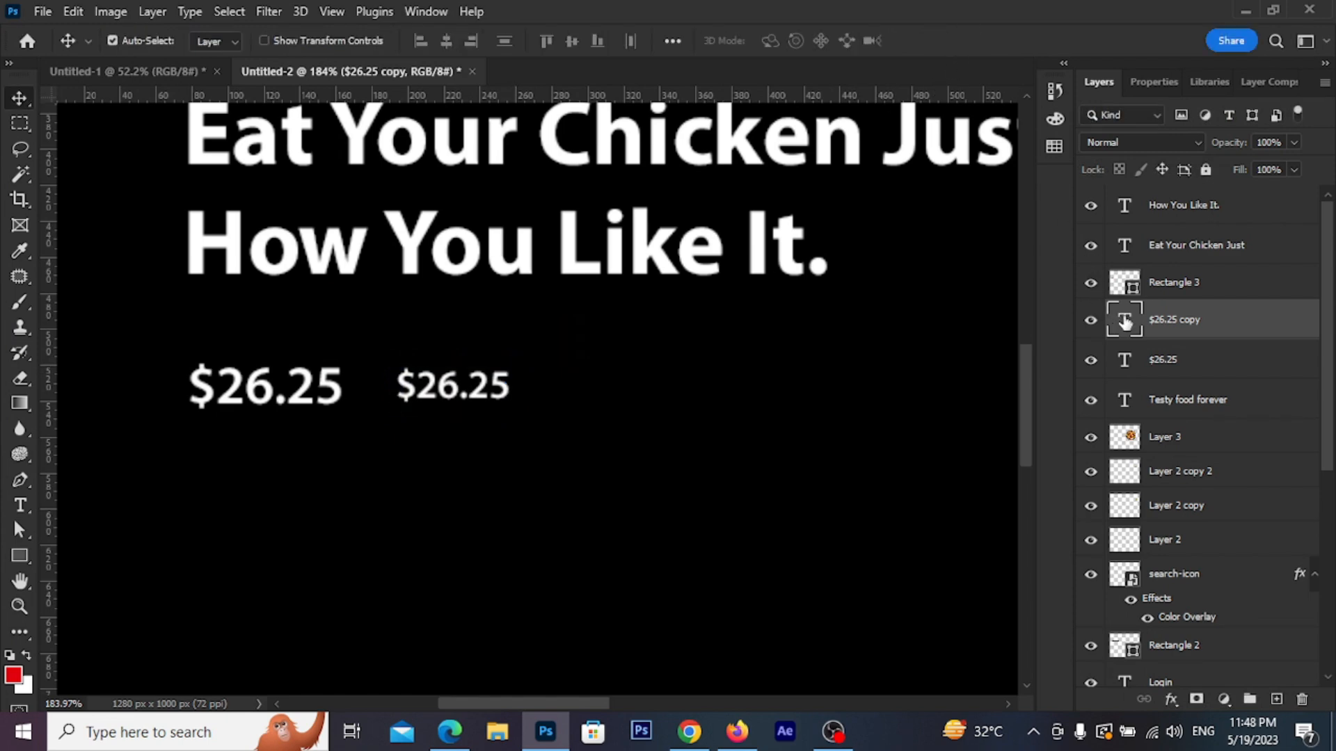
Retype the copied price as $30.00 and colour it grey
double_click(1118, 320)
left_click(457, 386)
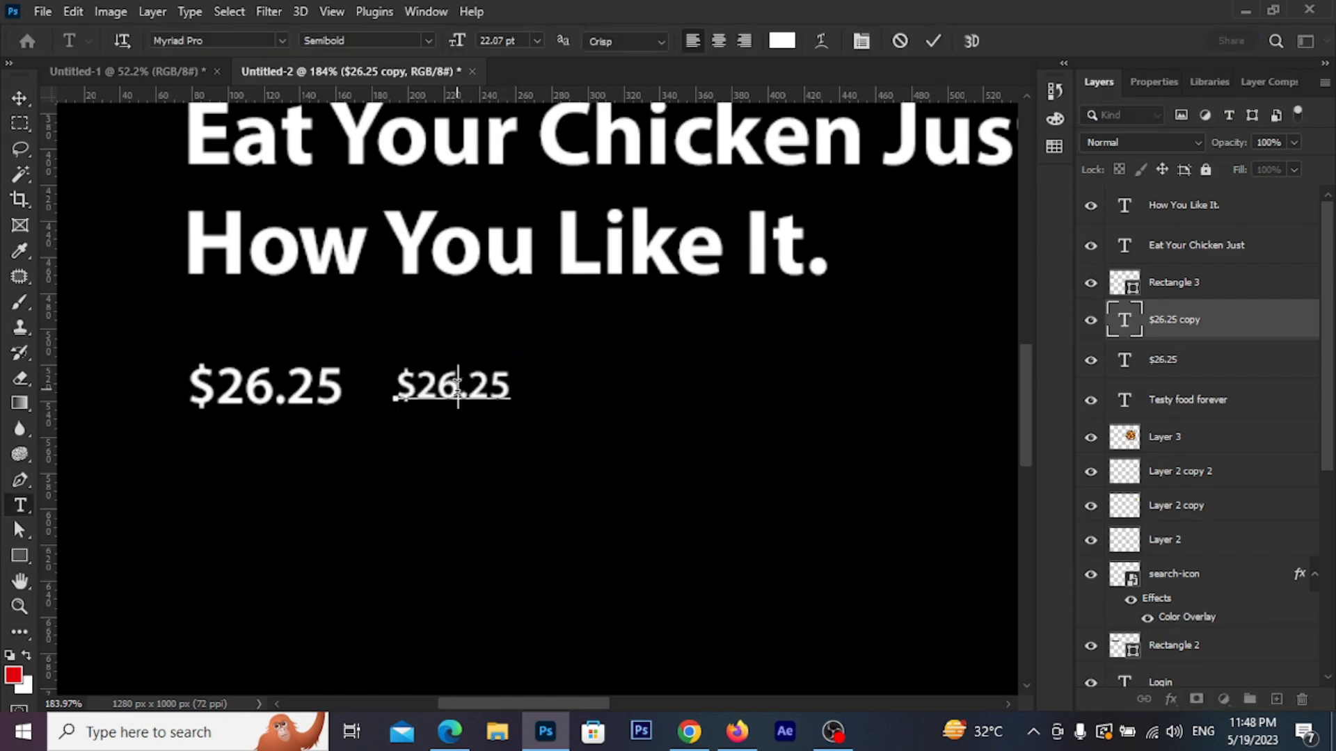
key("BackSpace")
key("BackSpace")
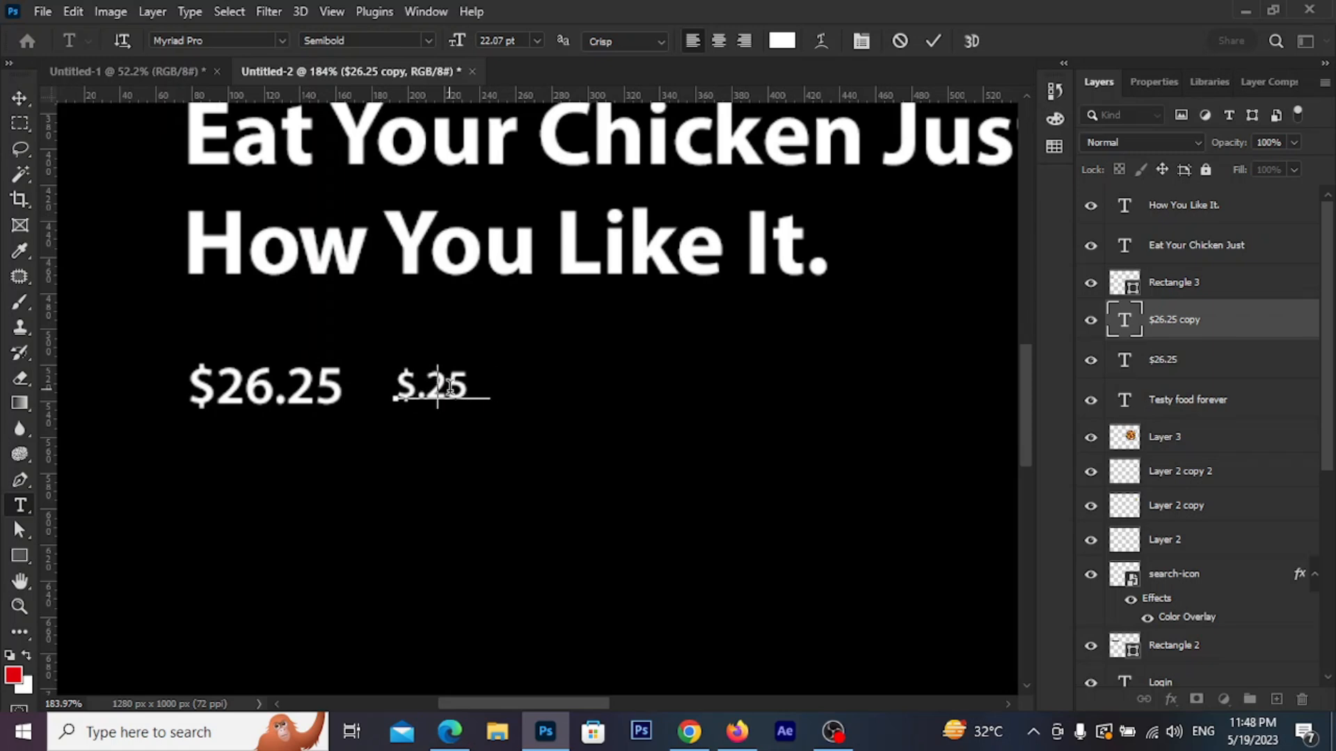
type("30")
left_click_drag(467, 387, 518, 390)
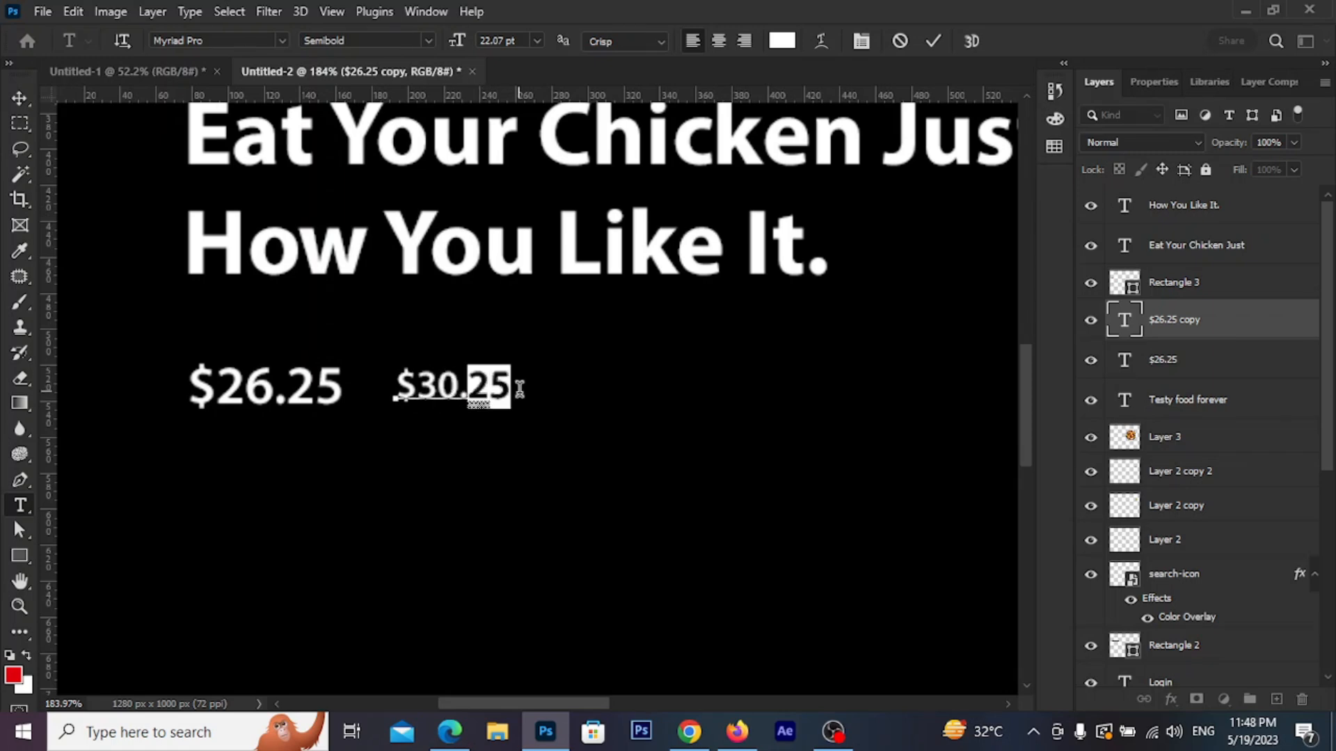
type("00")
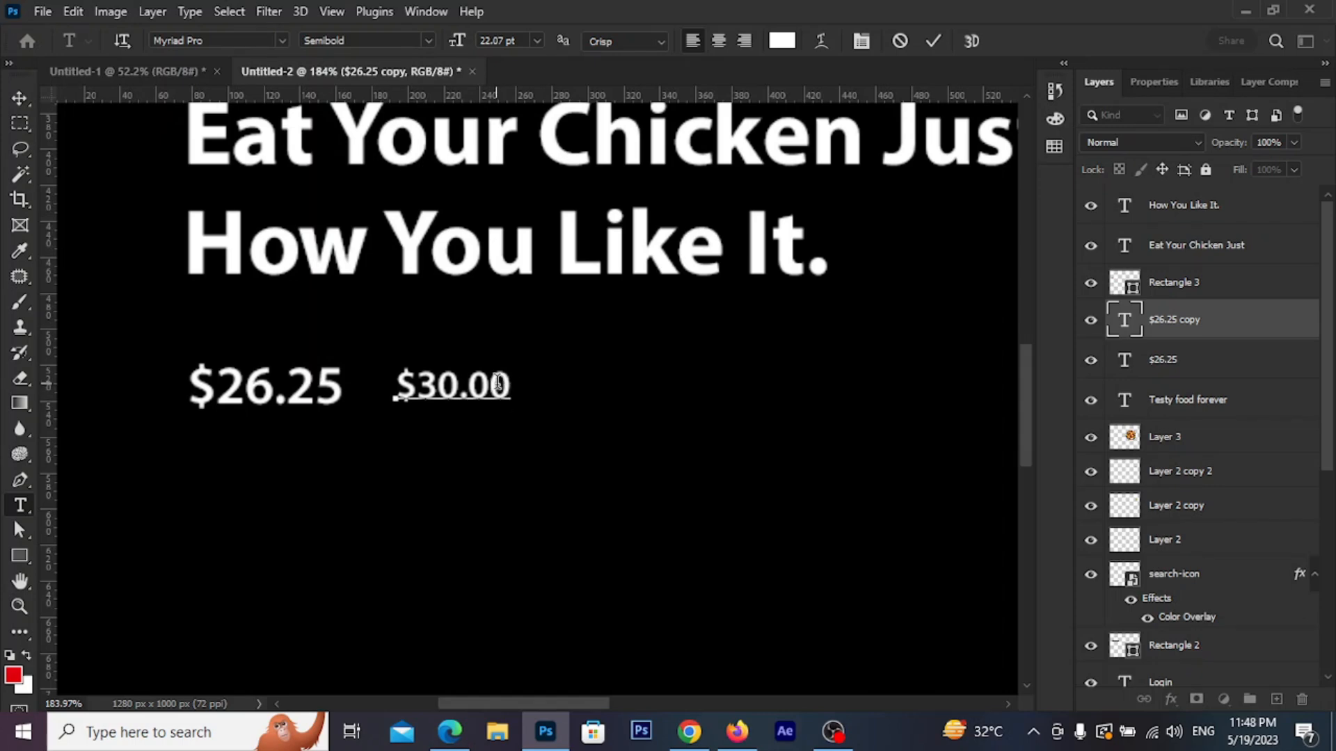
left_click_drag(522, 383, 388, 381)
left_click(782, 41)
left_click_drag(536, 507, 528, 523)
left_click(970, 364)
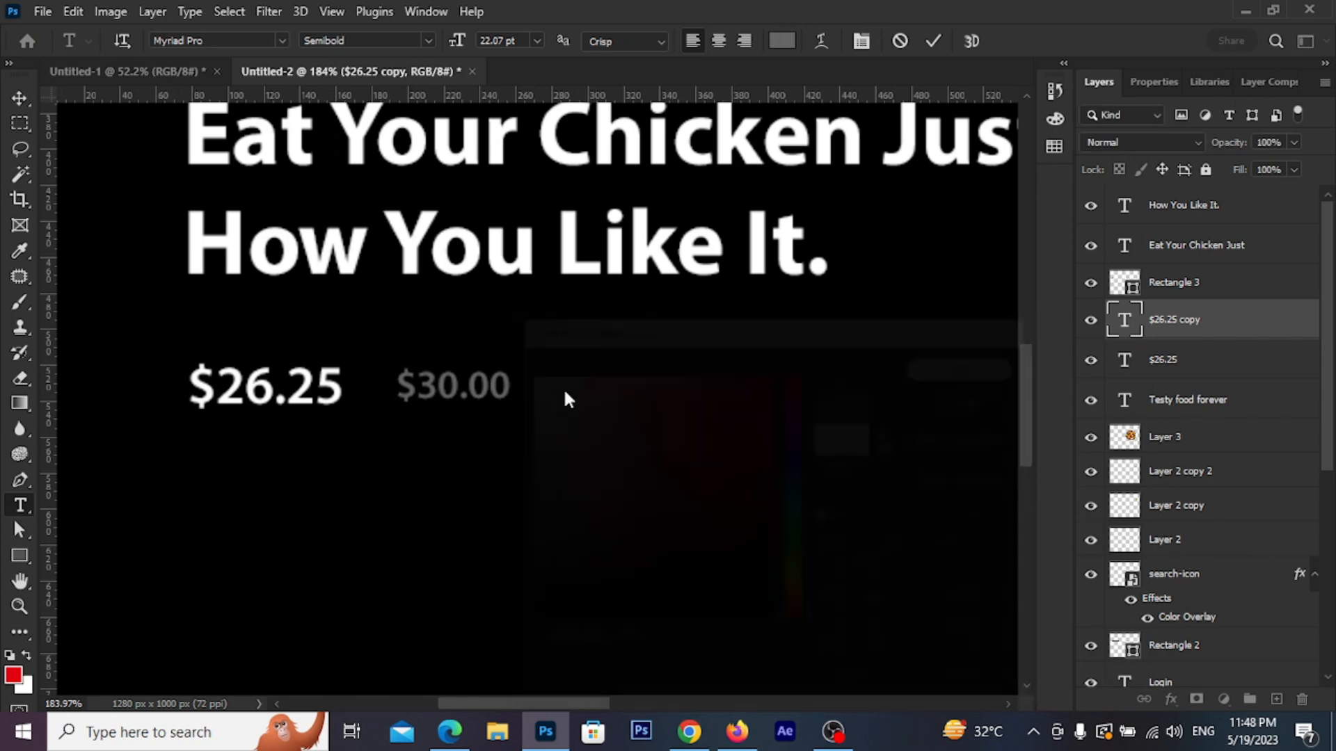
left_click(17, 99)
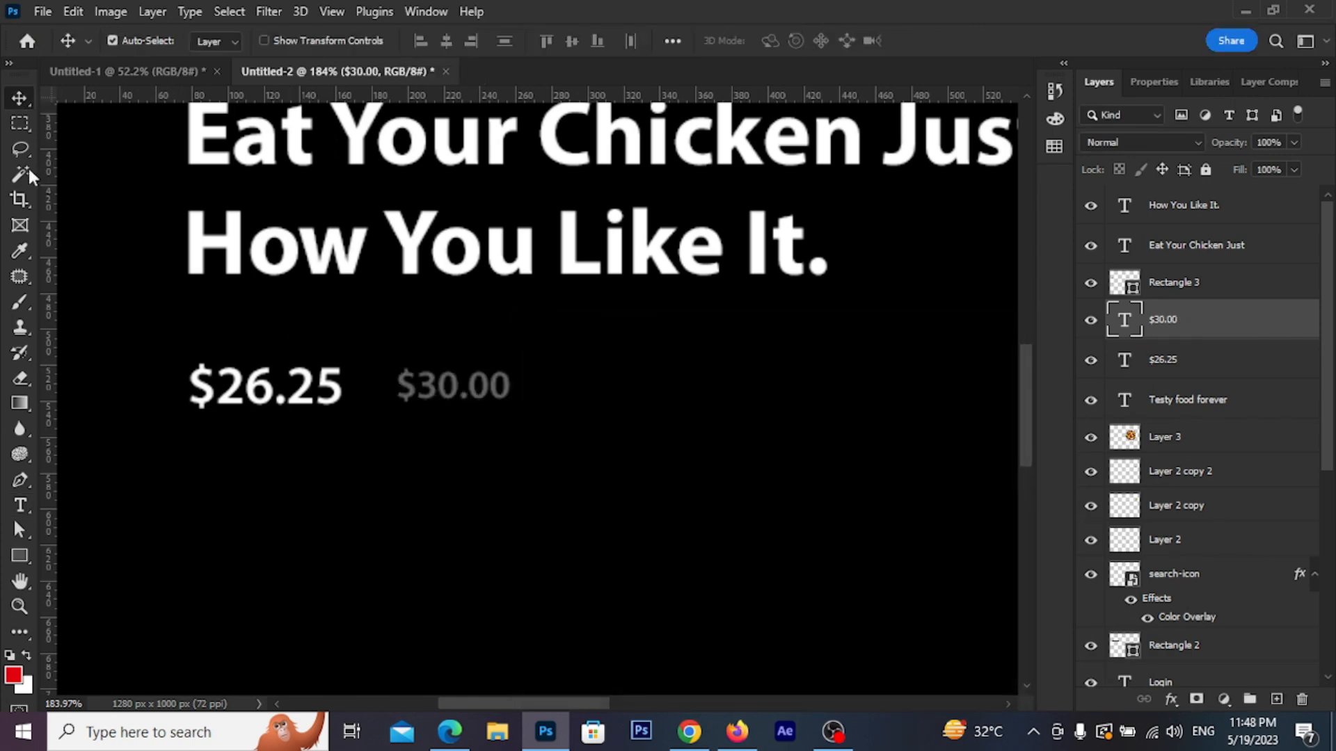
Strike through $30.00 with a thin white Solid Color fill strip
left_click(19, 123)
scroll(417, 409, "up", 2)
left_click_drag(391, 379, 540, 381)
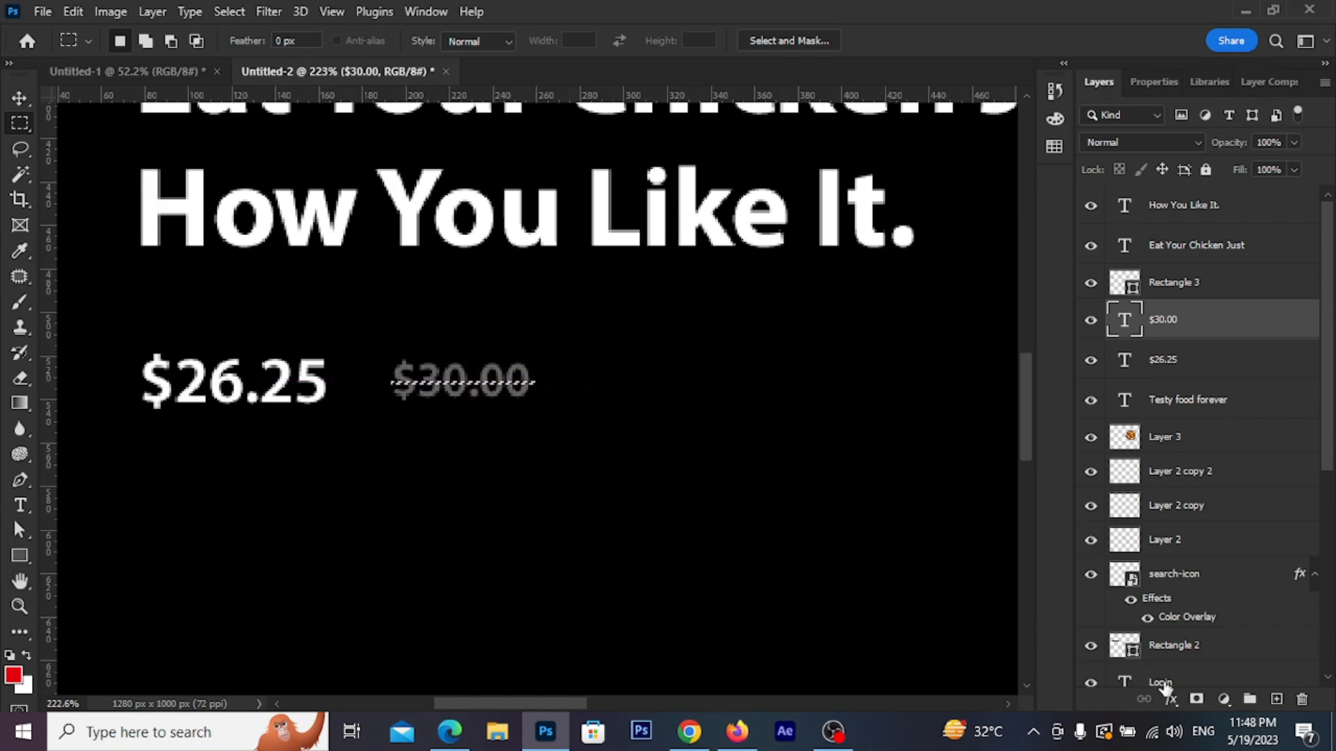
left_click(1223, 699)
left_click(1221, 352)
left_click_drag(553, 436, 527, 374)
left_click(1008, 361)
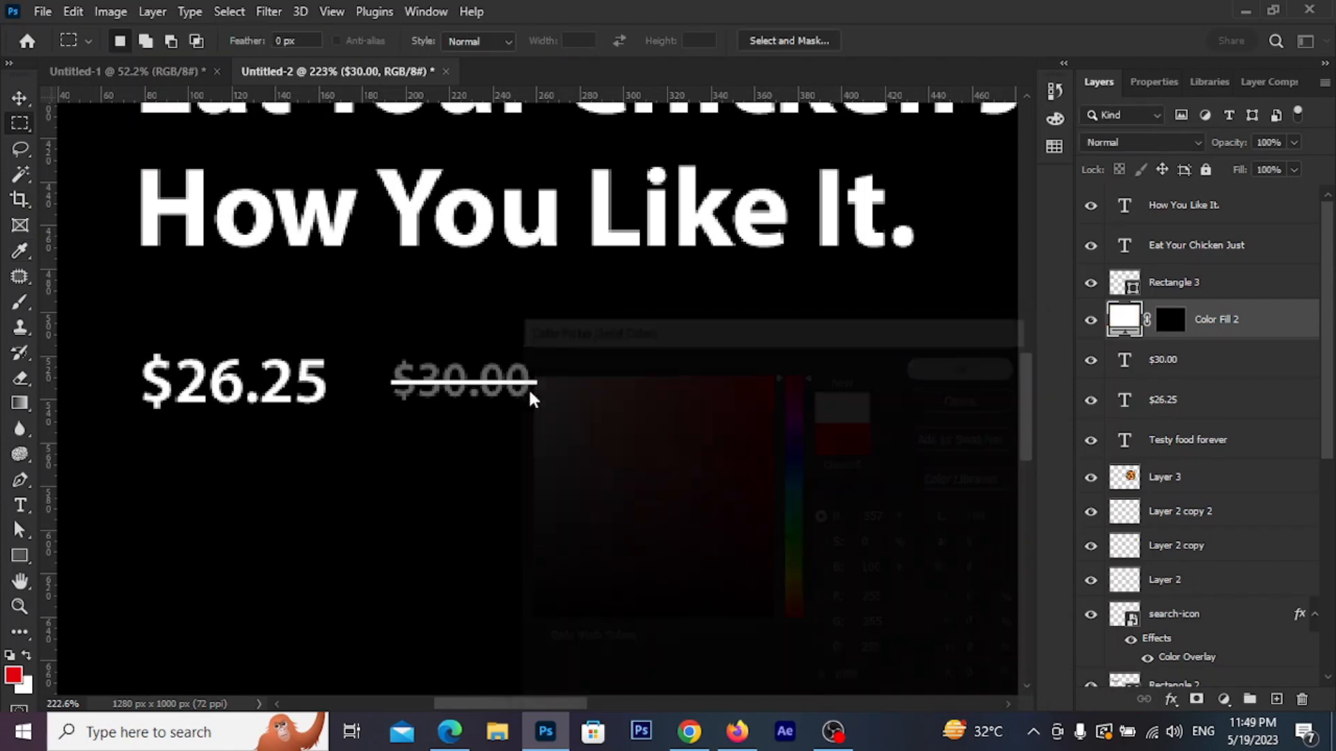
scroll(447, 483, "down", 3)
scroll(522, 446, "down", 3)
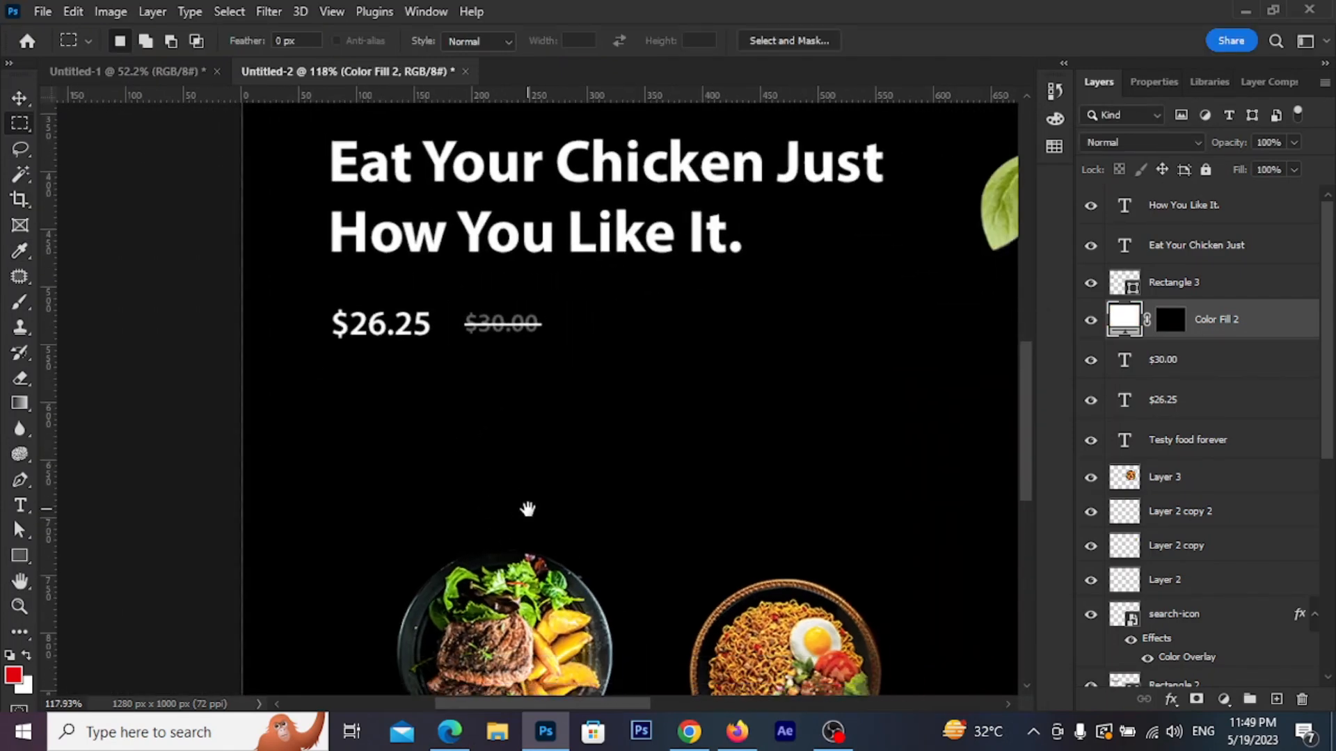
left_click(18, 99)
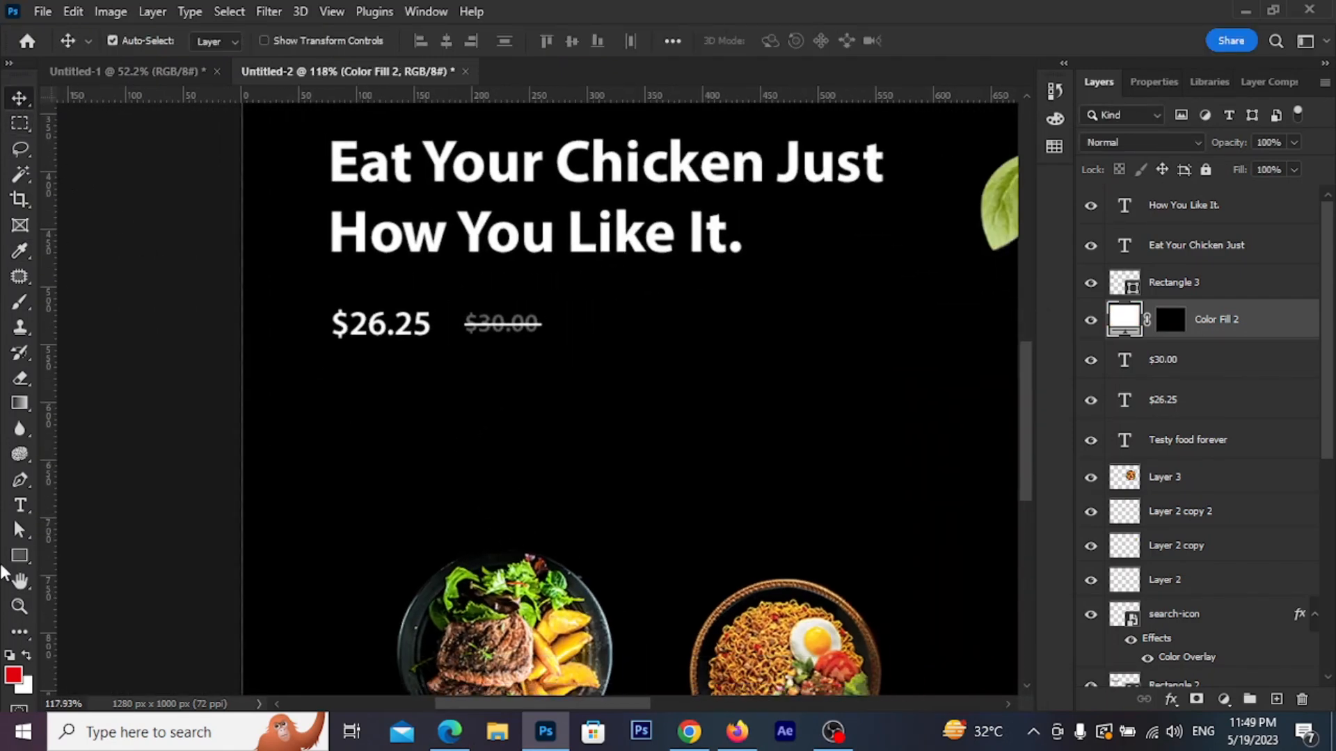
Draw a red, outline-free rounded rectangle button just below the $26.25 price
left_click(20, 556)
left_click(288, 41)
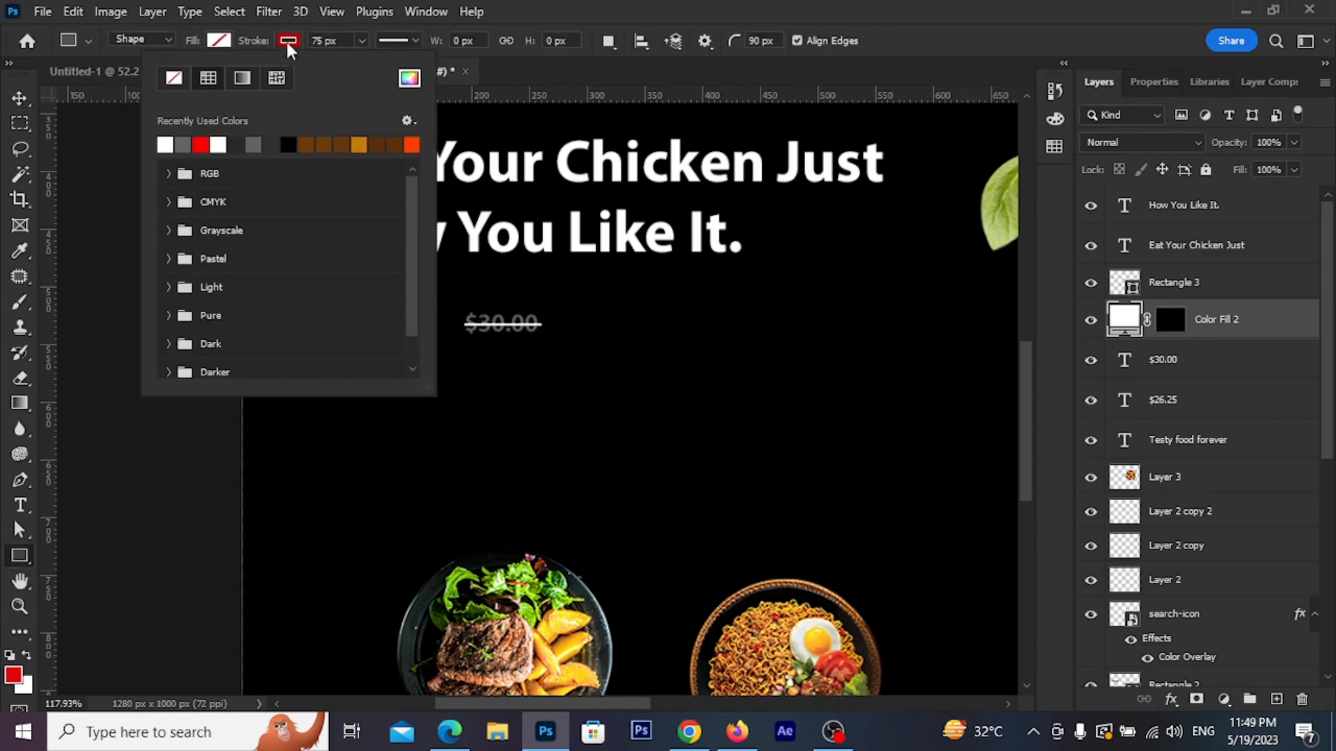
left_click(174, 77)
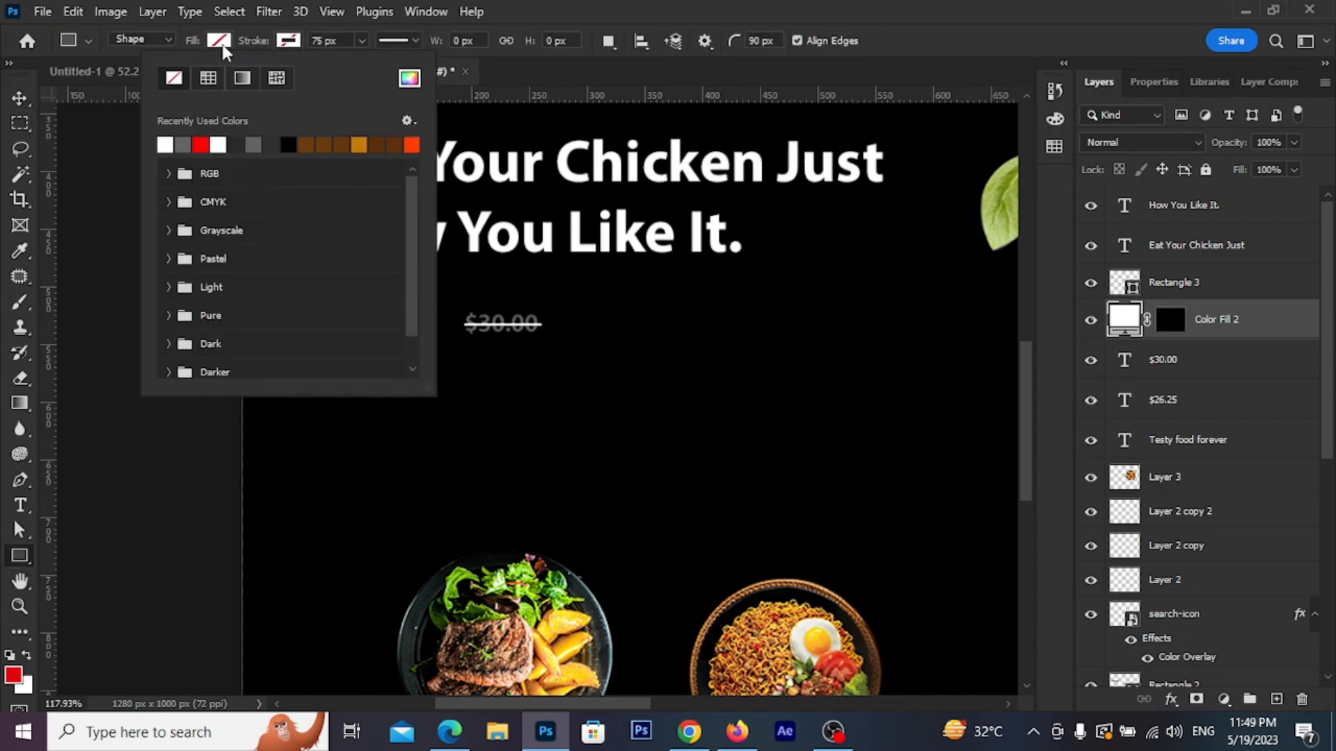
left_click(219, 43)
left_click(131, 145)
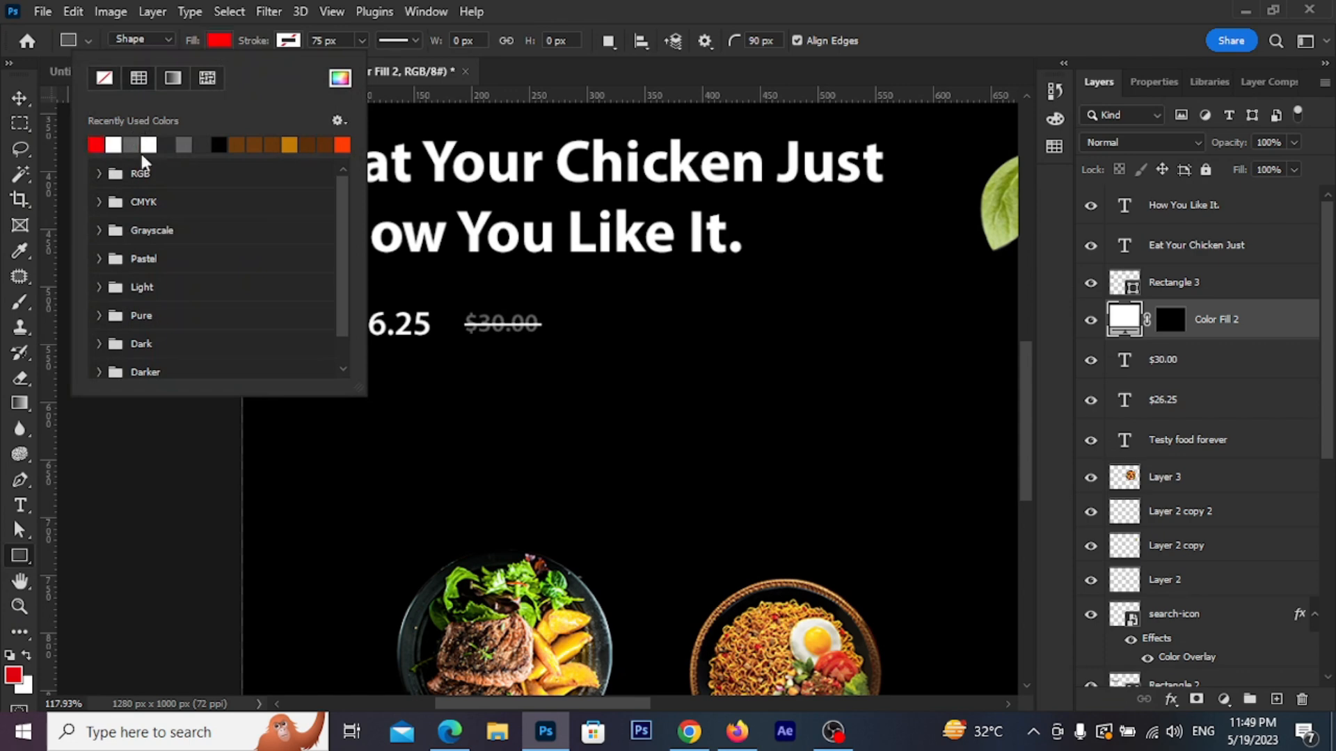
left_click_drag(283, 441, 418, 484)
left_click(19, 98)
left_click_drag(336, 446, 588, 416)
Make the button copy unfilled with a 1 px white outline
scroll(531, 423, "up", 2)
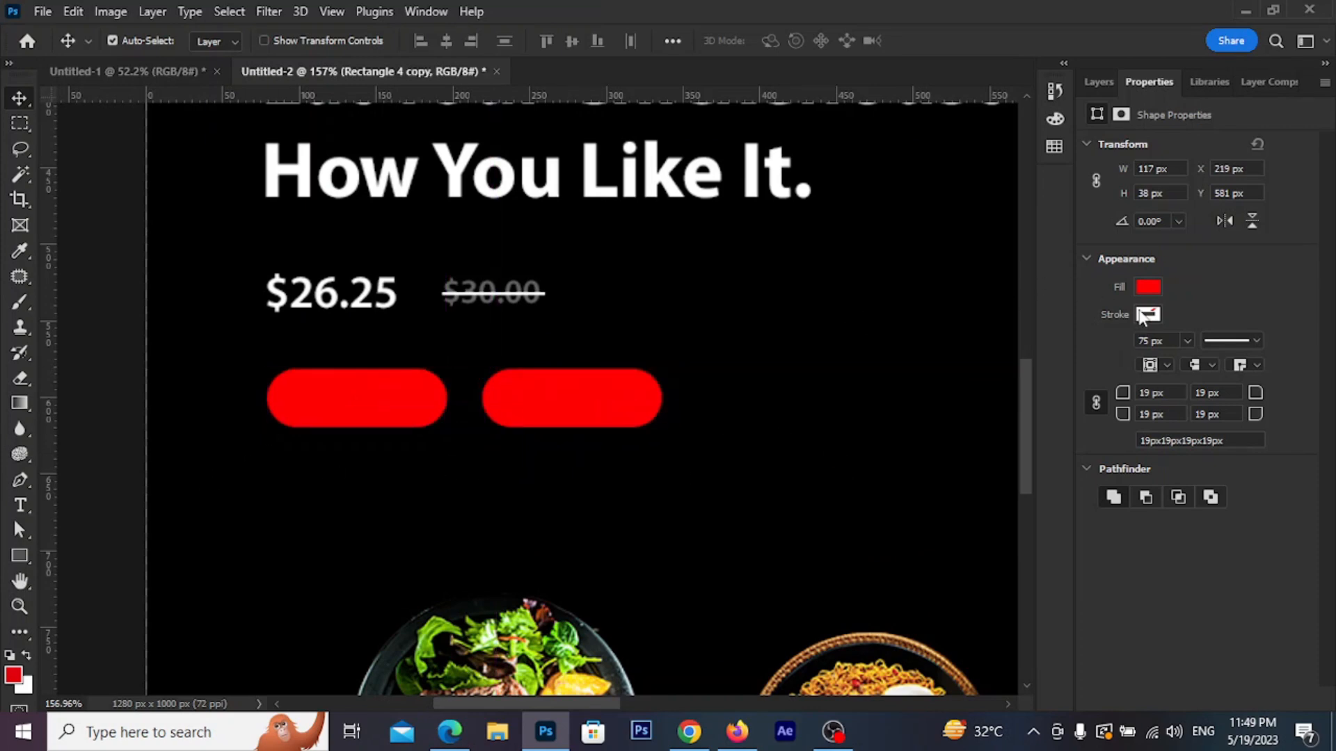
left_click(1149, 288)
left_click(1075, 325)
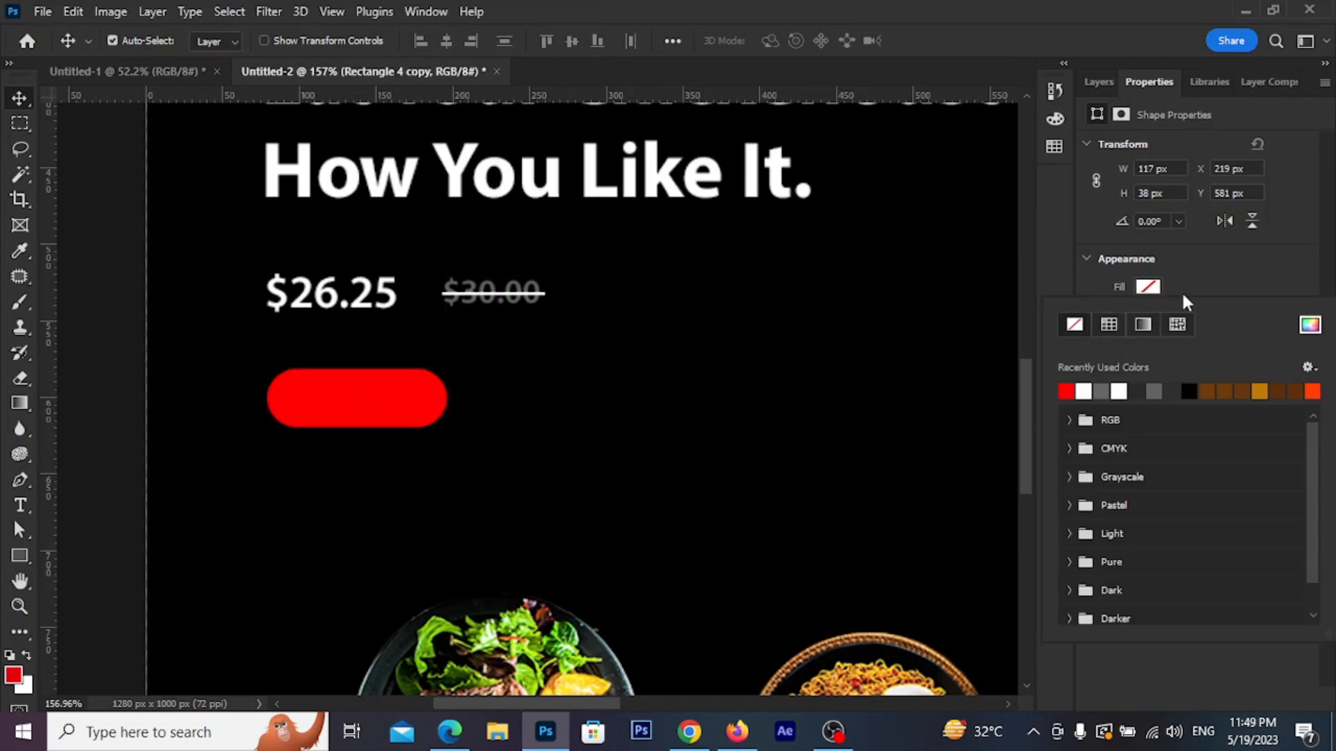
left_click(1167, 291)
left_click(1147, 315)
left_click(1158, 314)
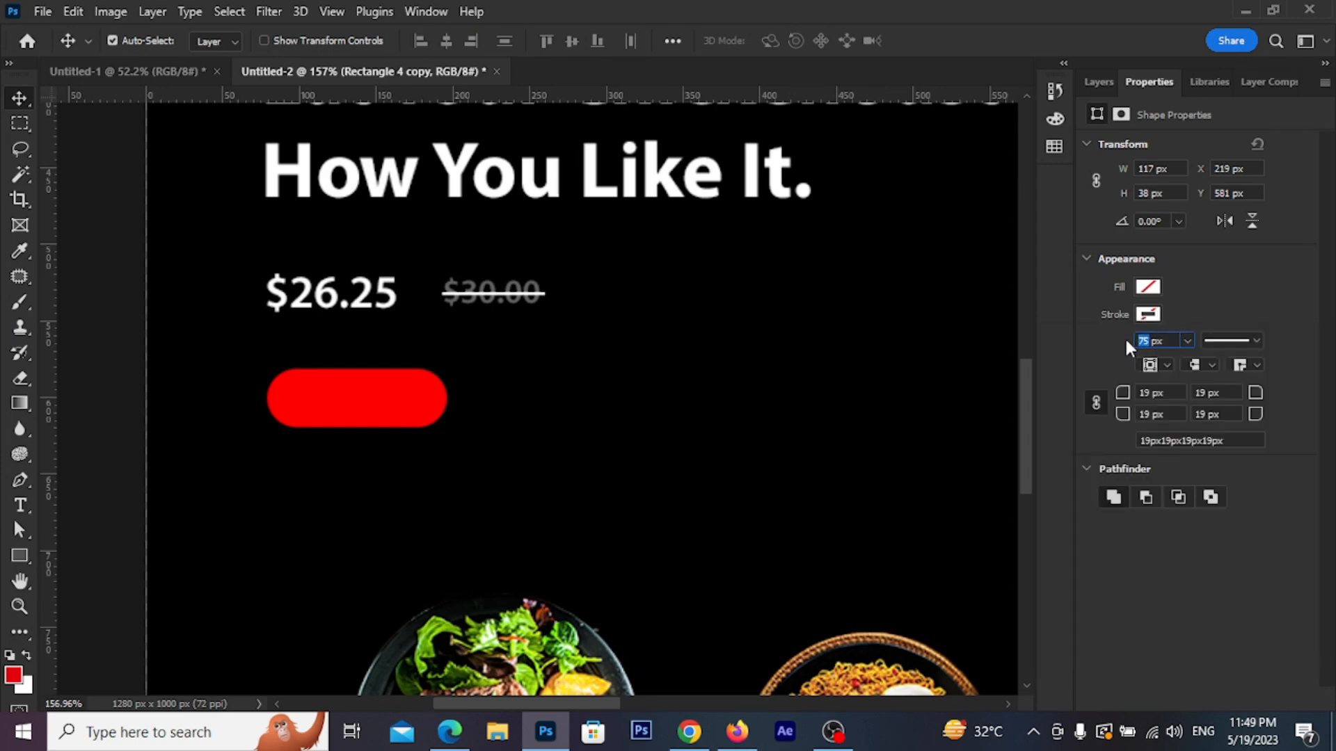
type("1")
key("Return")
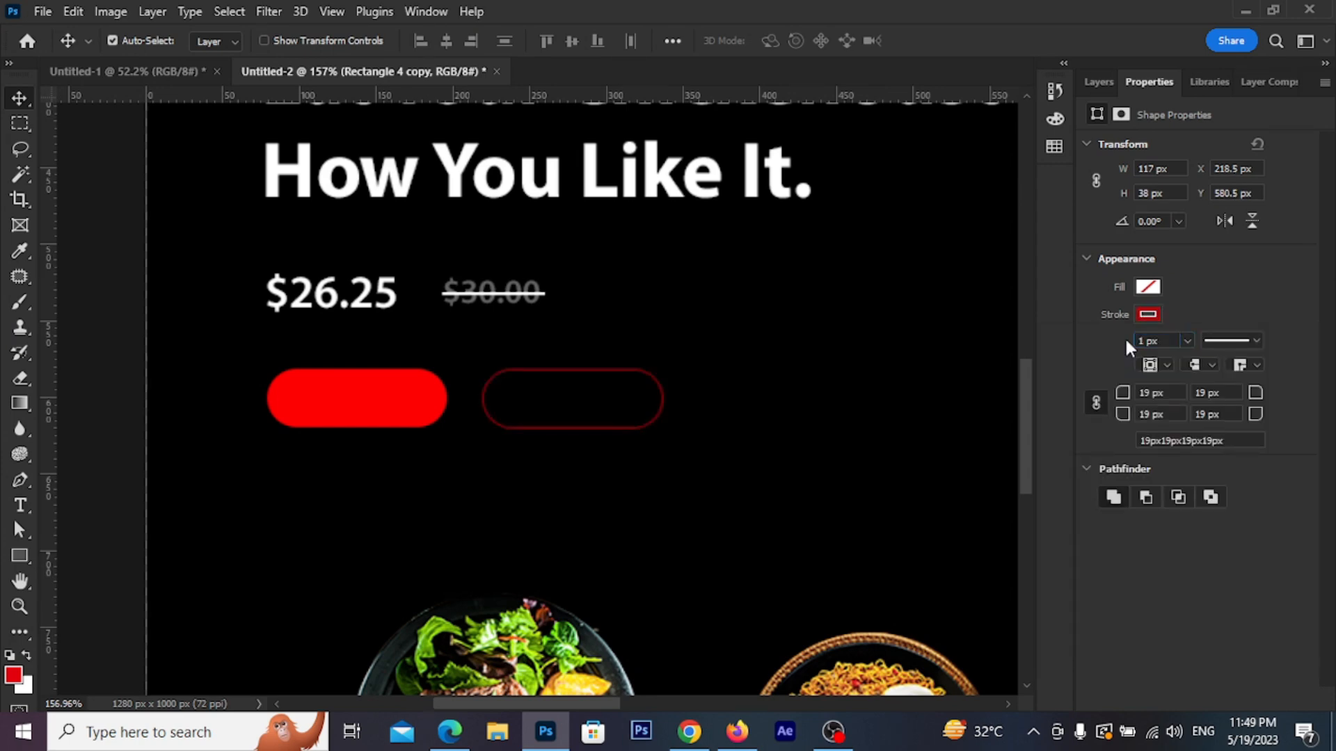
left_click(1148, 314)
left_click(1148, 314)
left_click(1142, 312)
left_click(1083, 418)
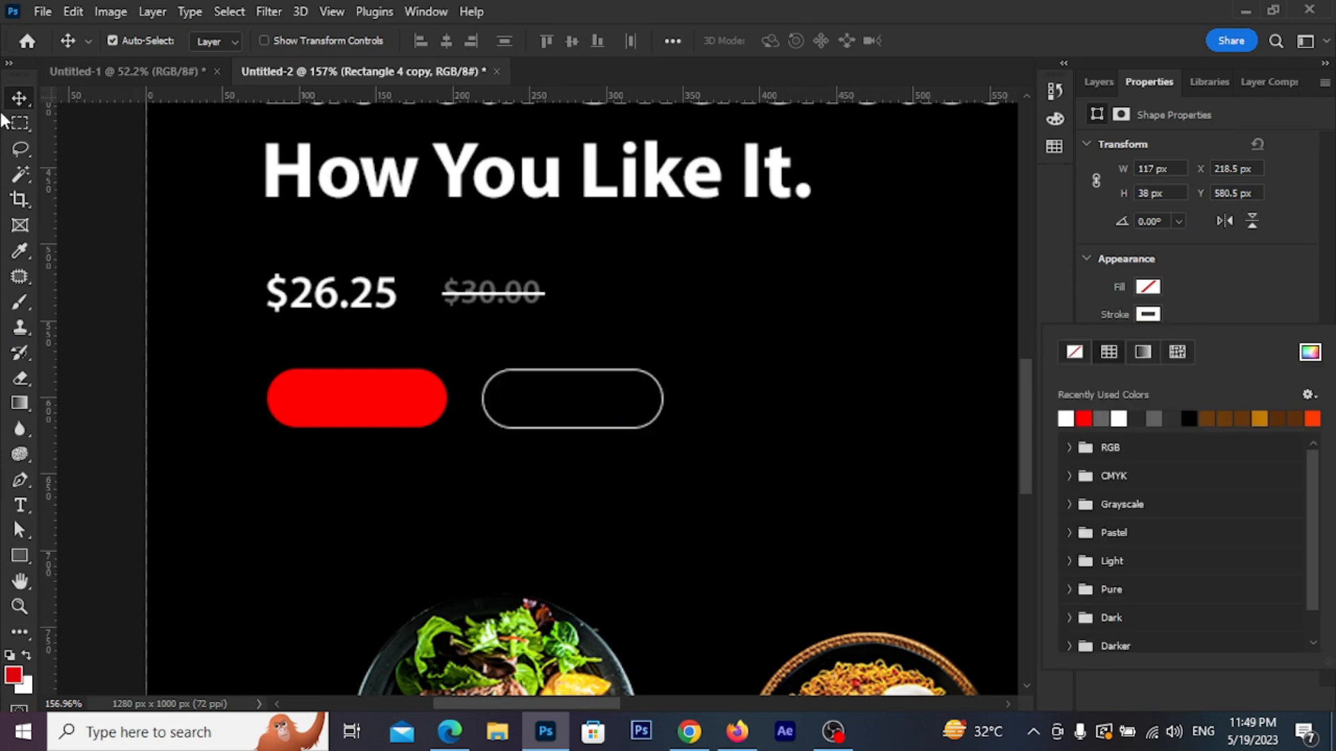
left_click(18, 100)
left_click(772, 462)
scroll(577, 403, "up", 2)
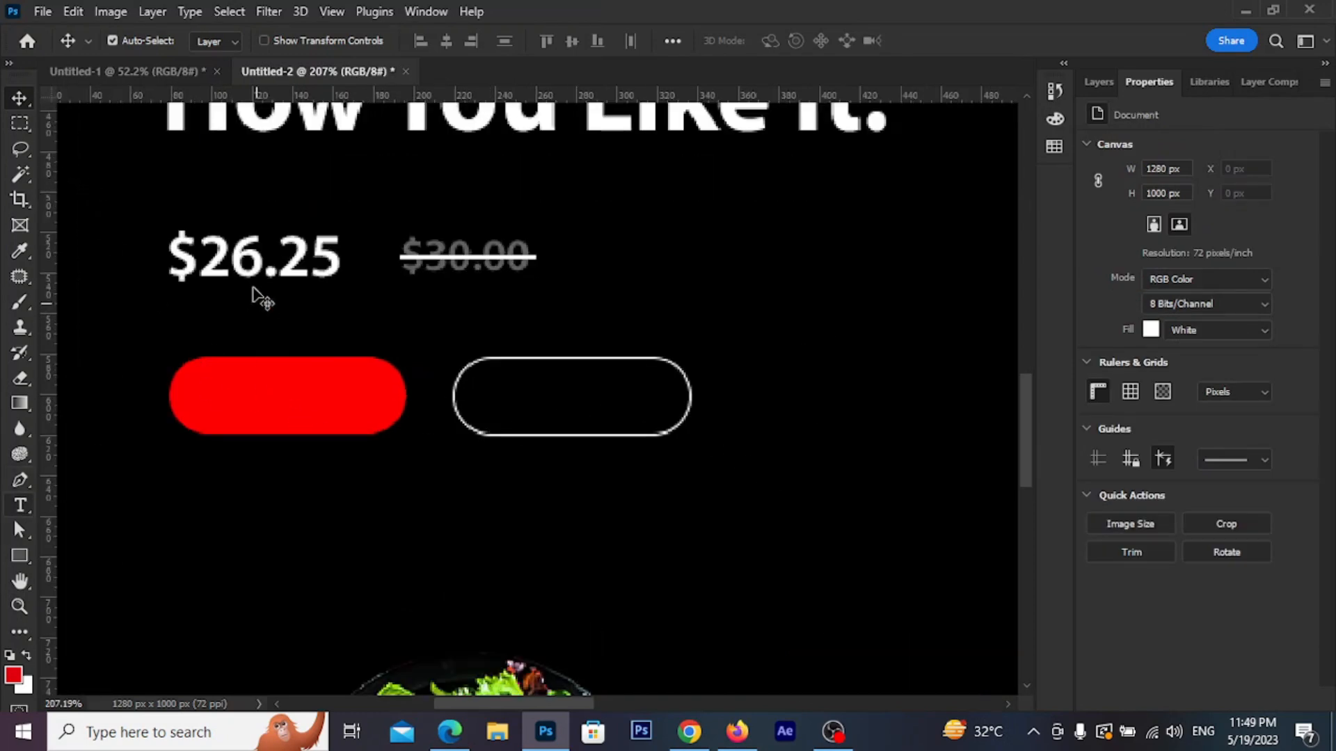
Duplicate the $26.25 text, retype it as Order Now, and set 14 pt
left_click_drag(259, 262, 318, 512, "alt")
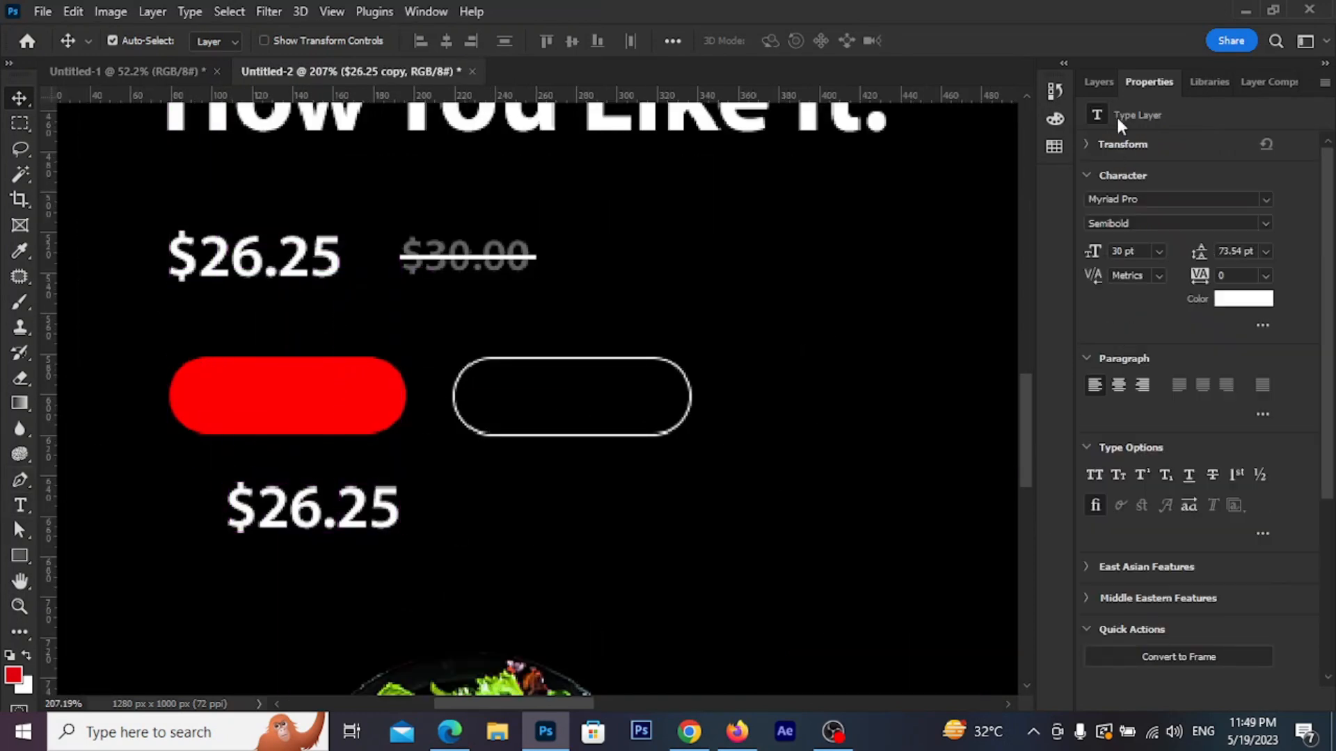
left_click(1101, 84)
double_click(1125, 475)
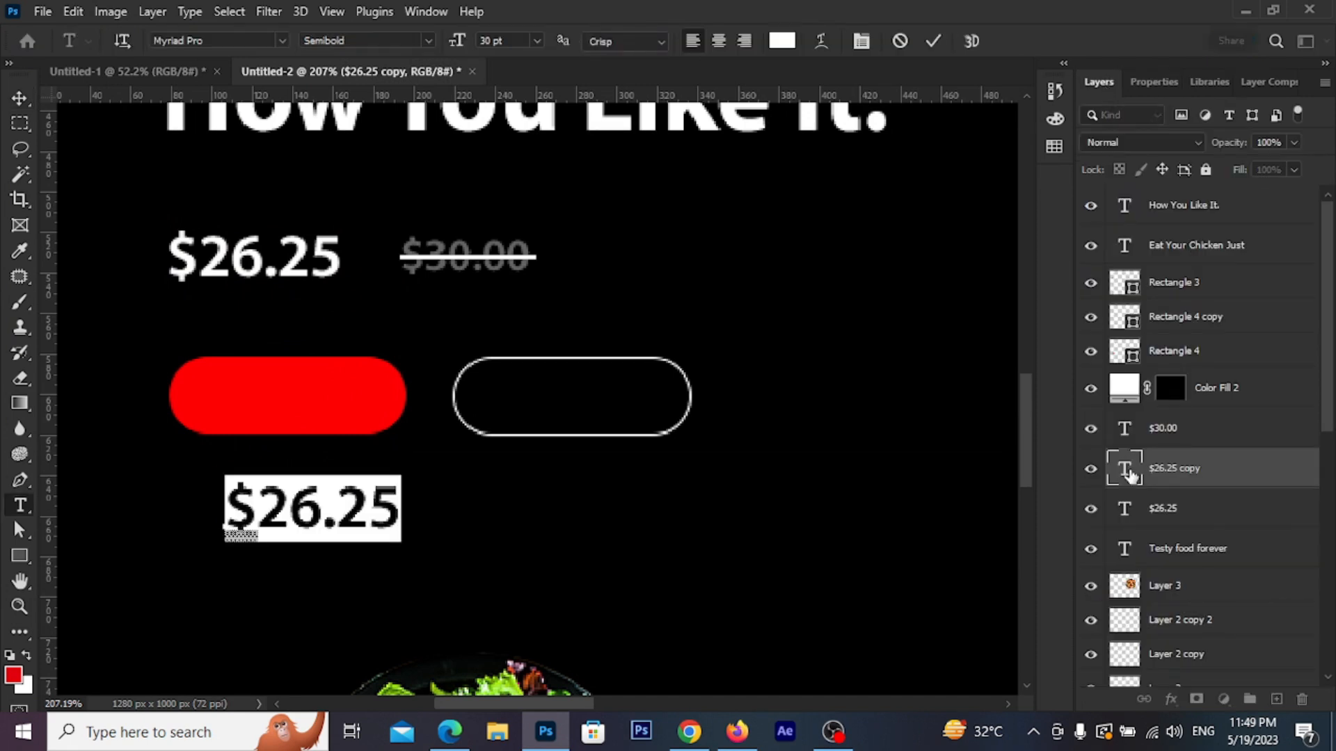
type("Or")
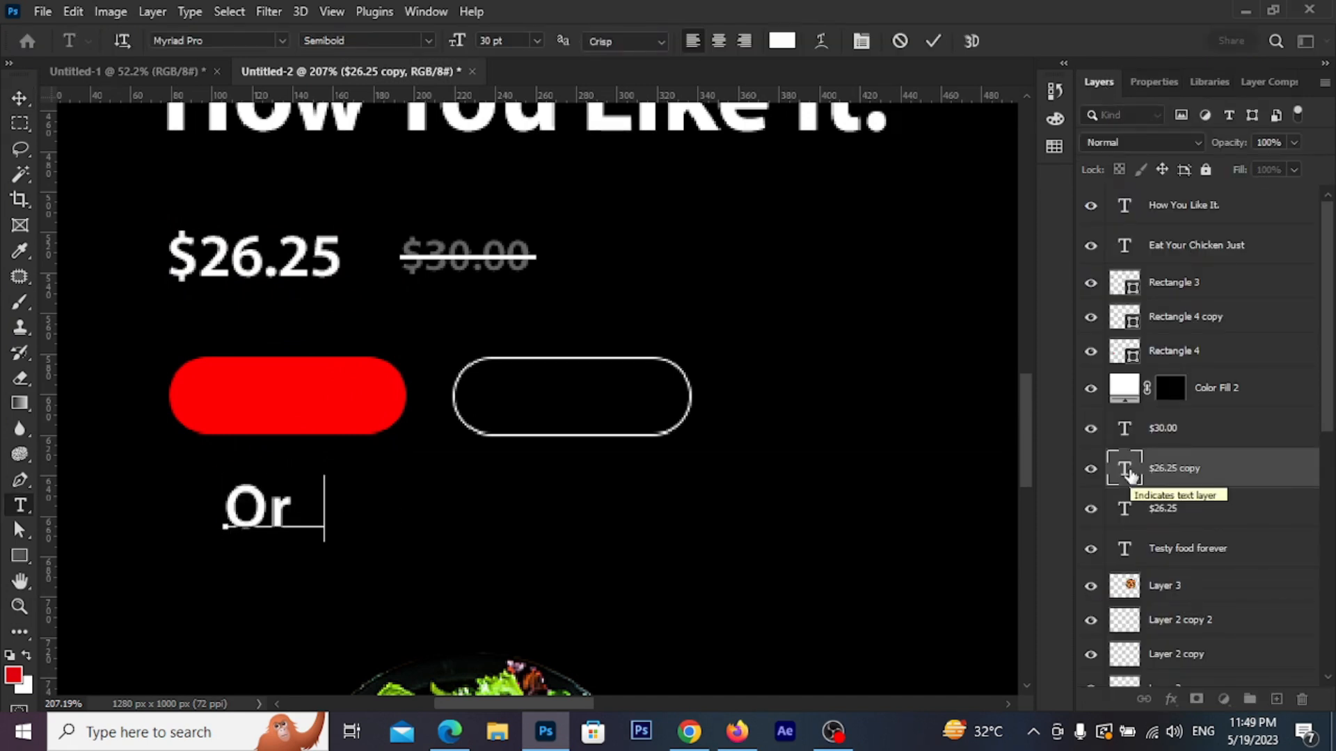
type("de rNow")
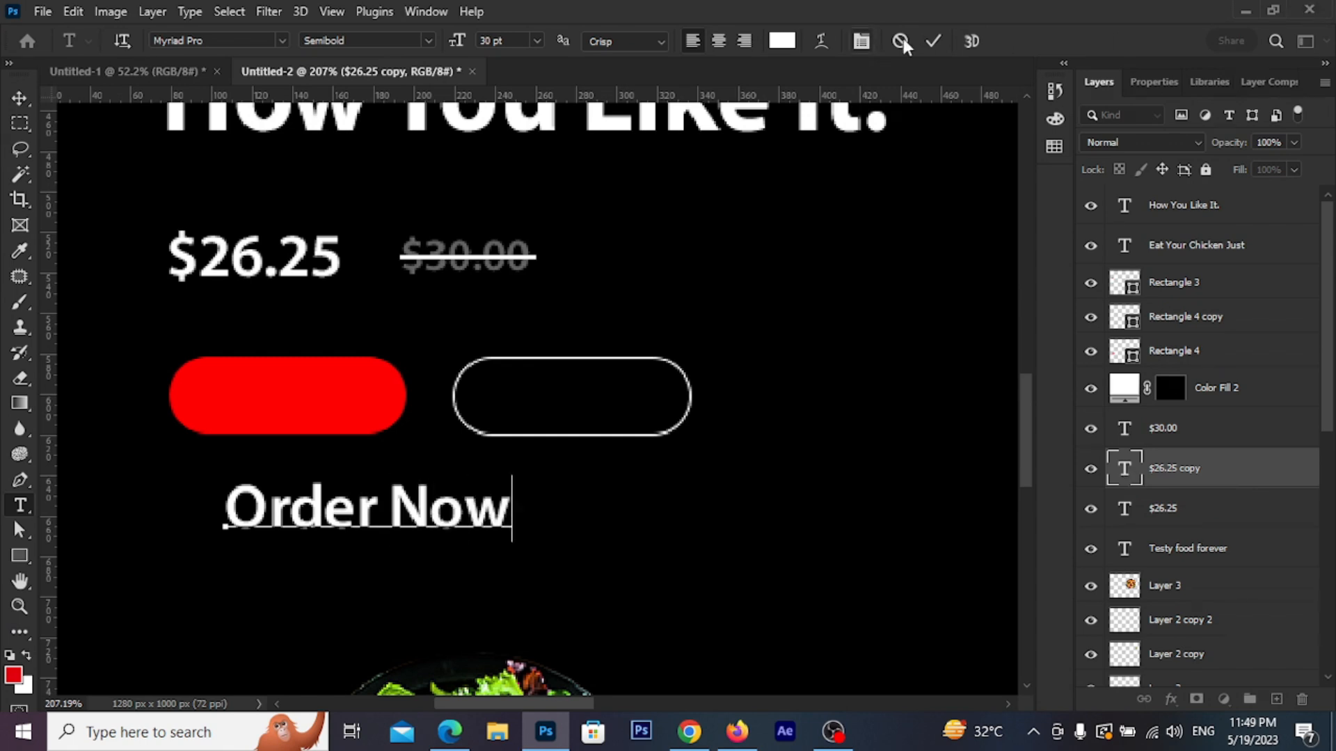
left_click(933, 40)
key("v")
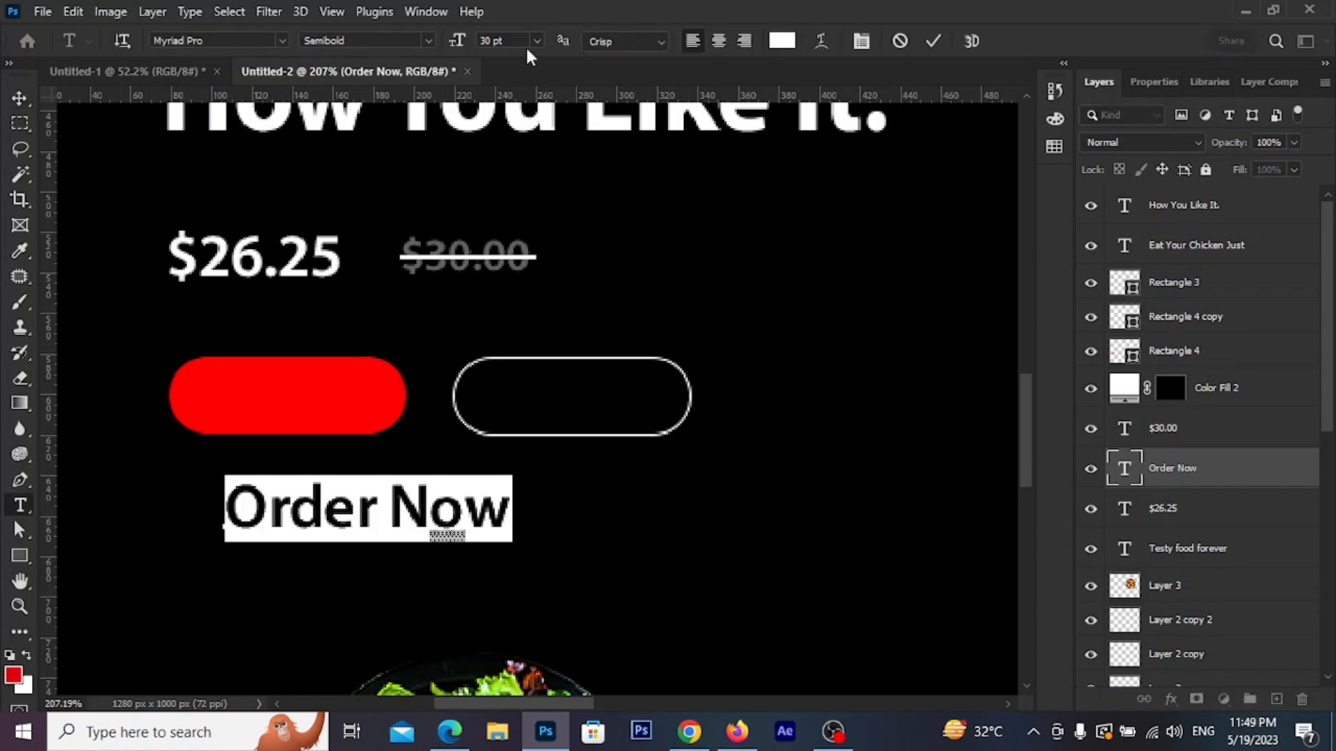
left_click(537, 41)
left_click(518, 173)
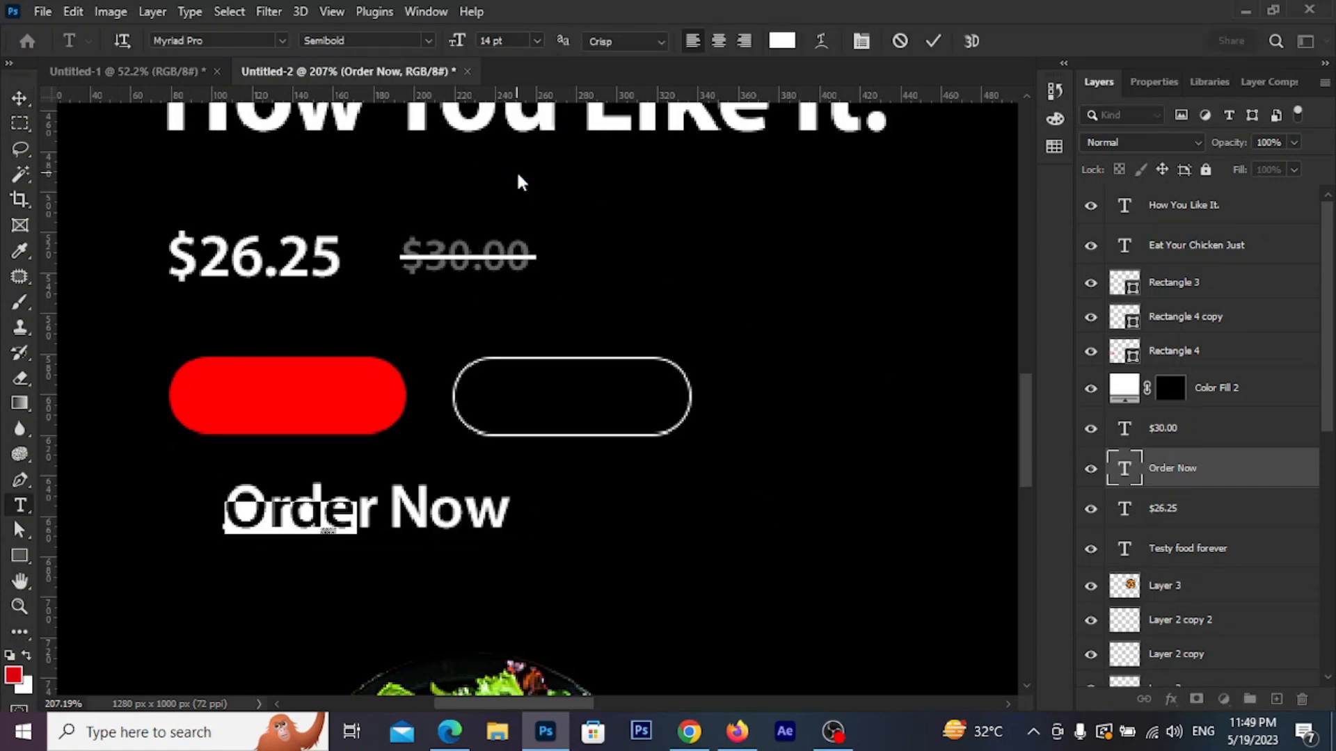
left_click(931, 42)
Place Order Now on the red button, above its layer, and copy it into the outlined button
left_click(19, 97)
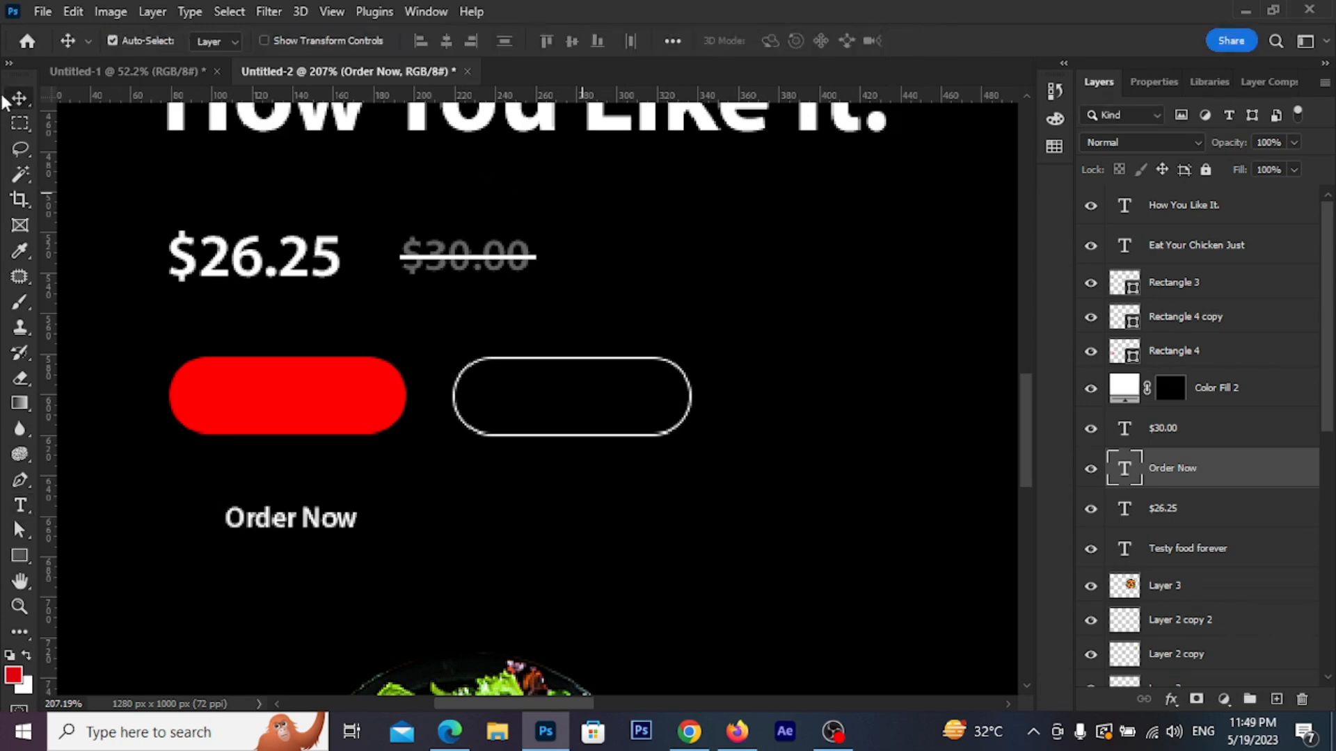
left_click_drag(316, 474, 310, 399)
left_click_drag(1124, 468, 1145, 195)
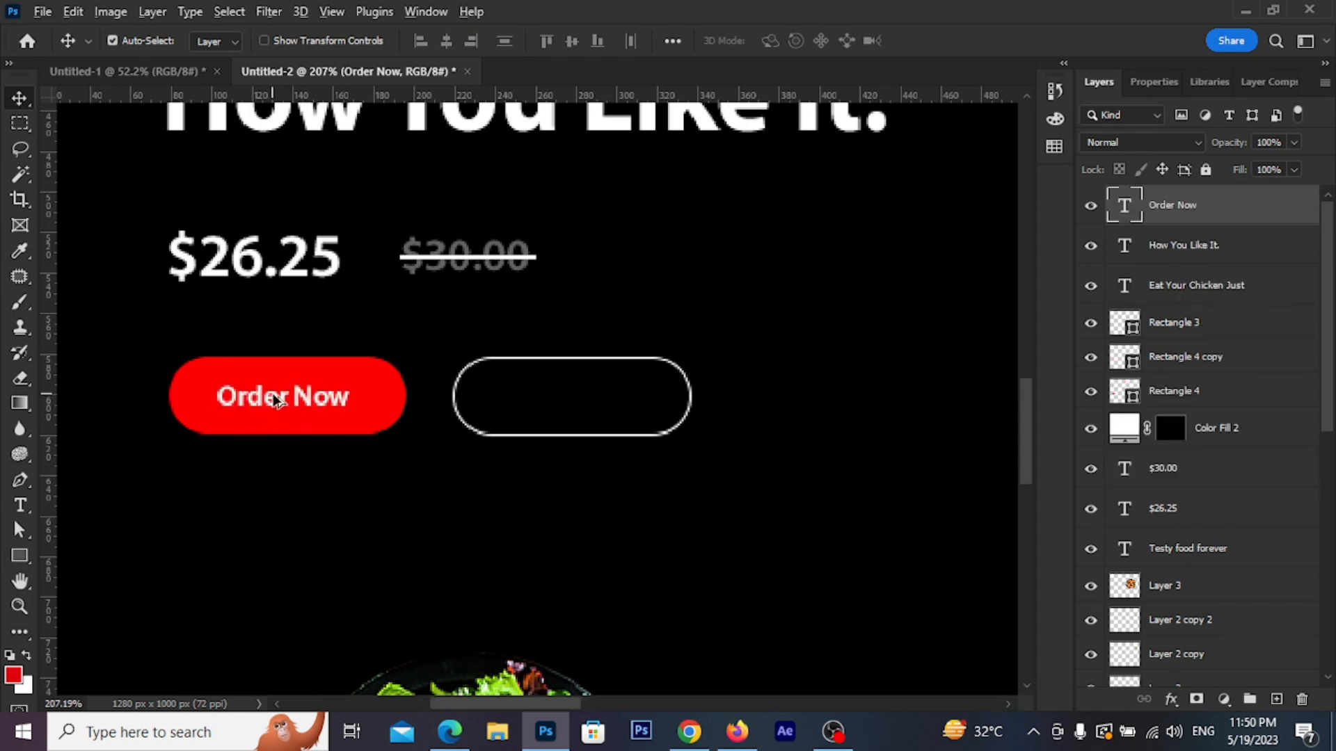
scroll(271, 394, "up", 3)
scroll(410, 445, "down", 3)
scroll(529, 540, "right", 1)
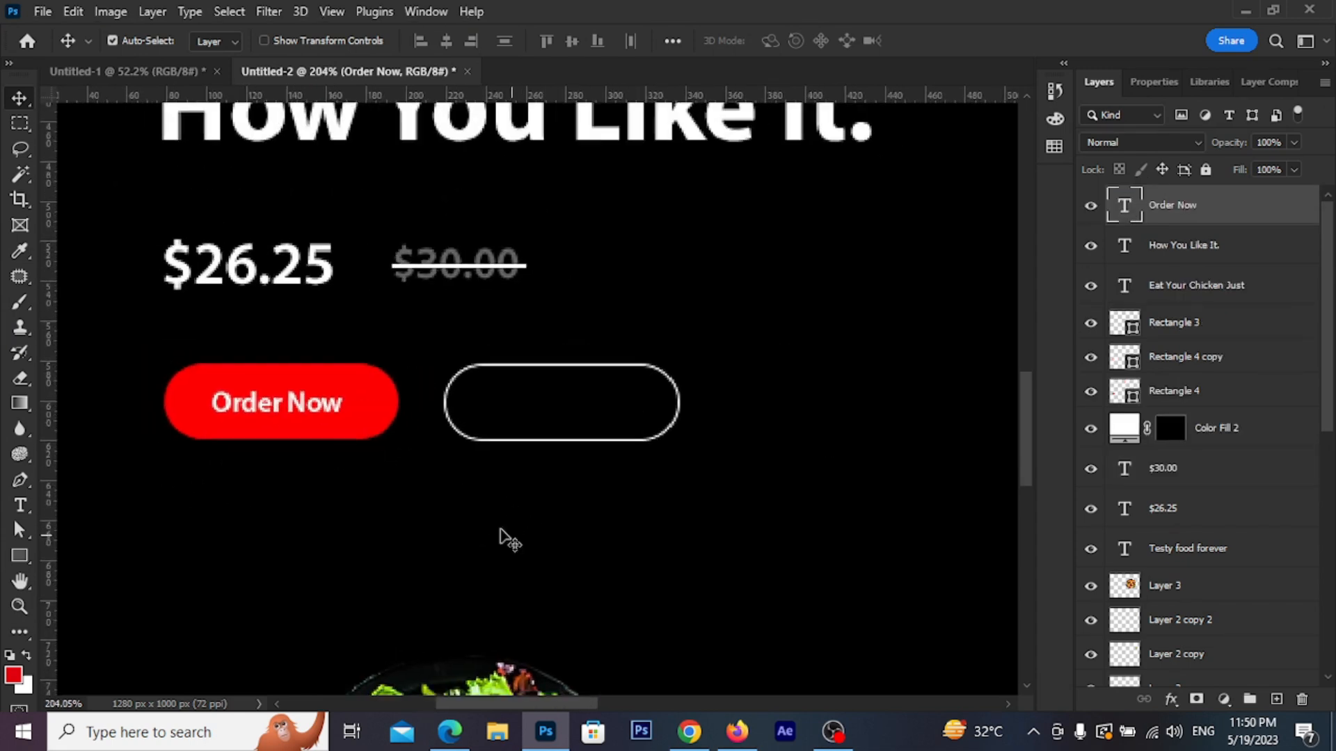
left_click_drag(342, 402, 592, 409)
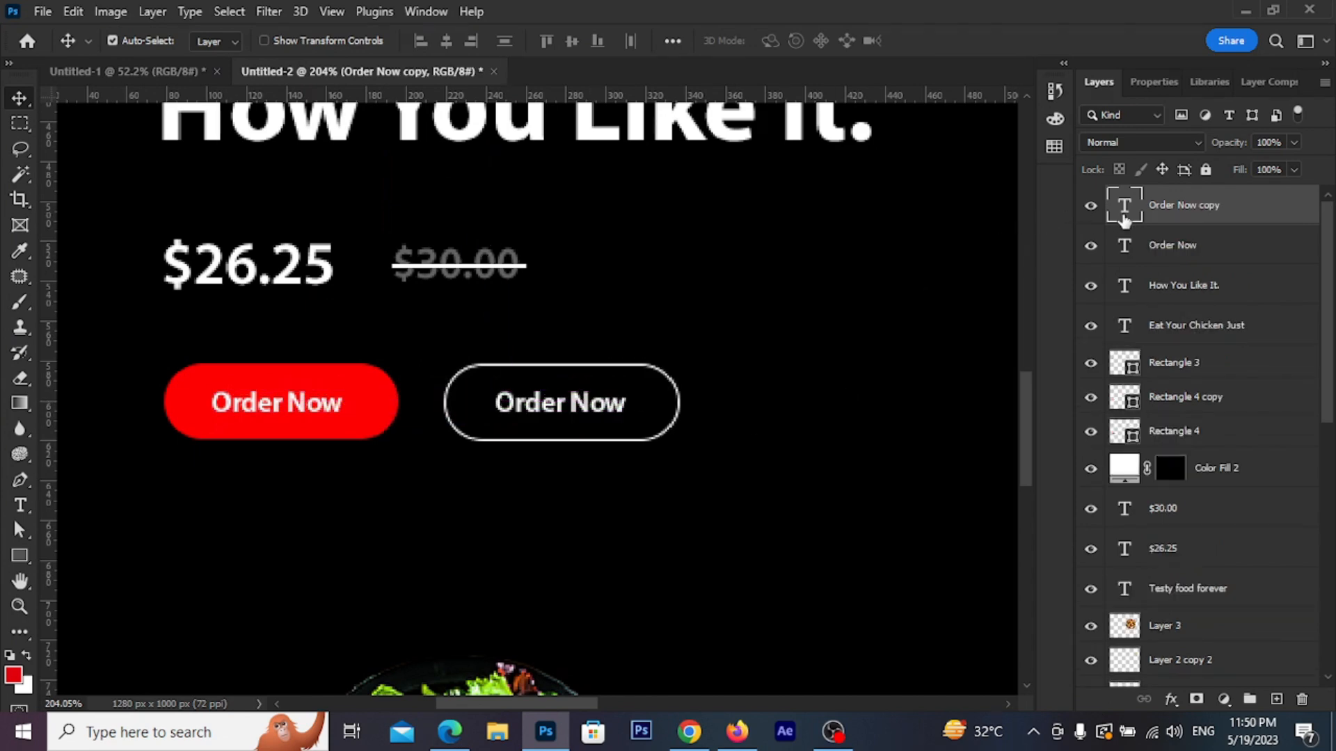
Retype the outlined button's label as See menu and center it
double_click(1125, 220)
type("See M")
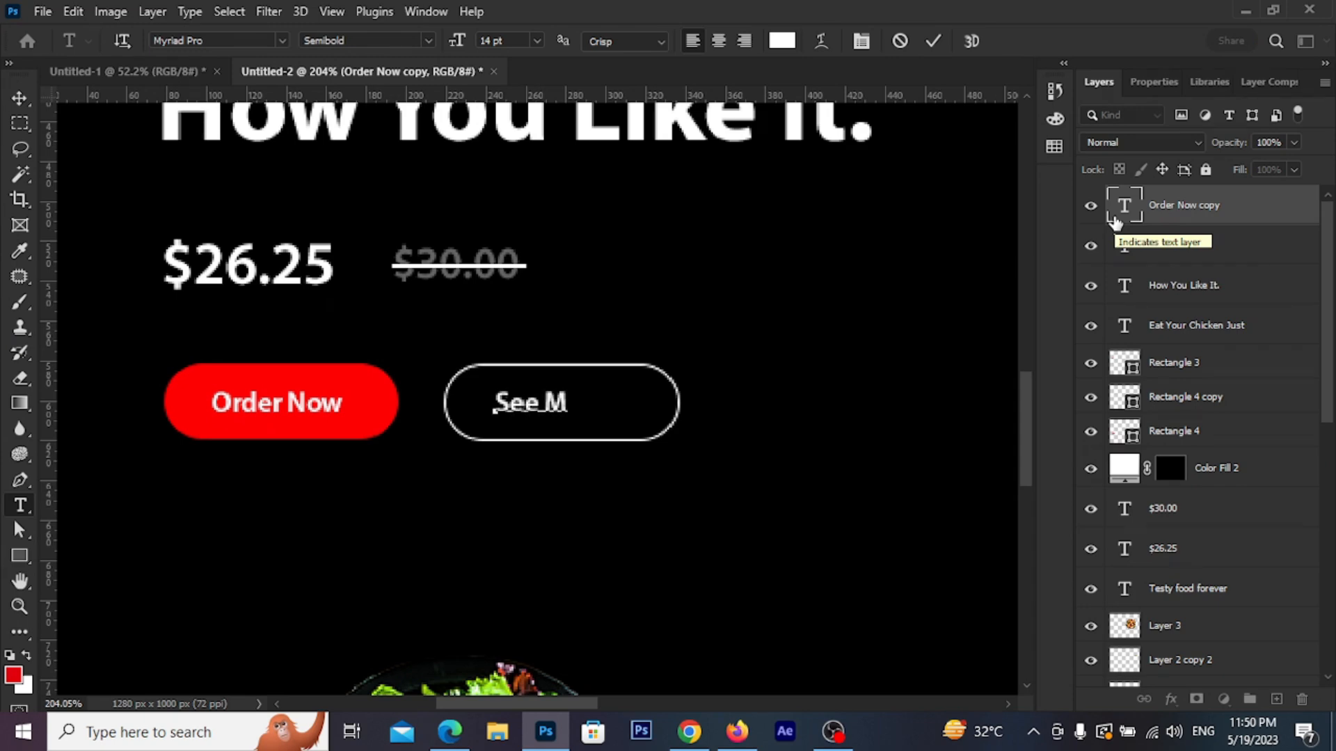
key("BackSpace")
type("menu")
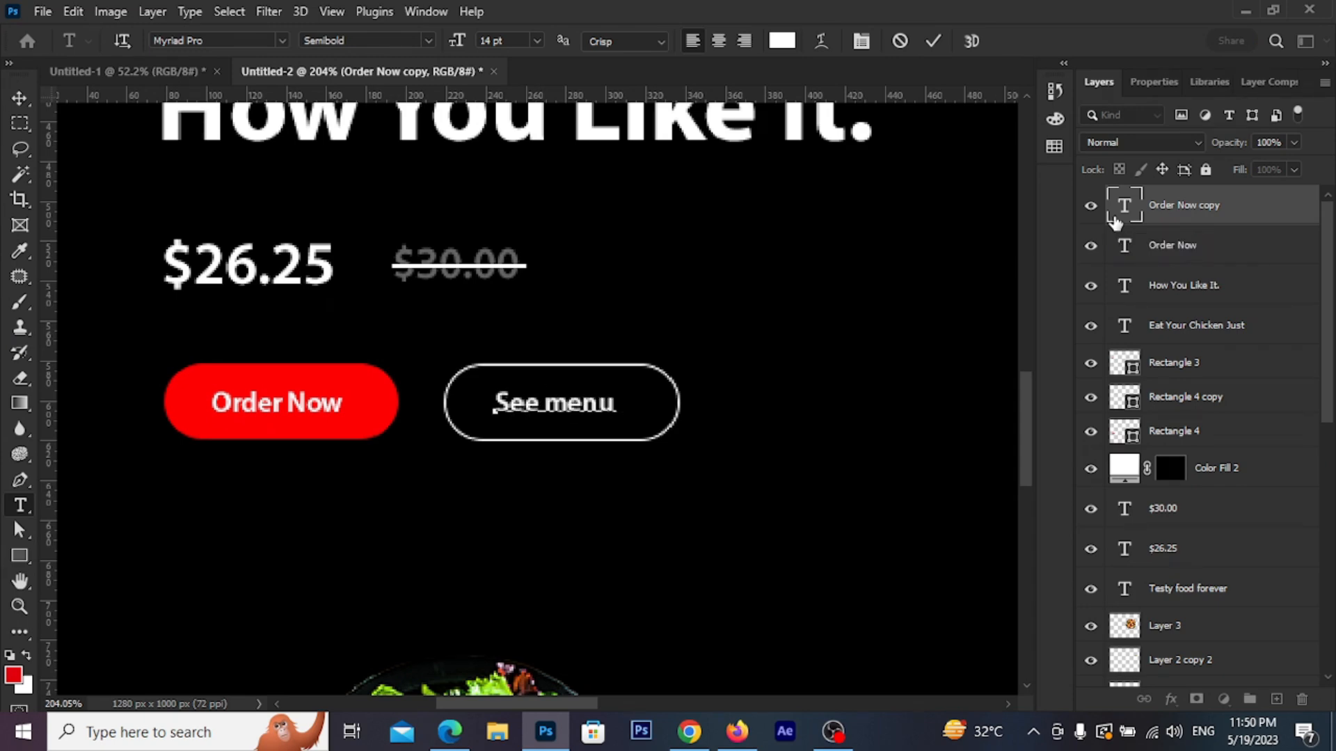
left_click(933, 41)
key("v")
left_click_drag(575, 420, 576, 418)
Move both food plates to the right side of the page
scroll(513, 442, "down", 3)
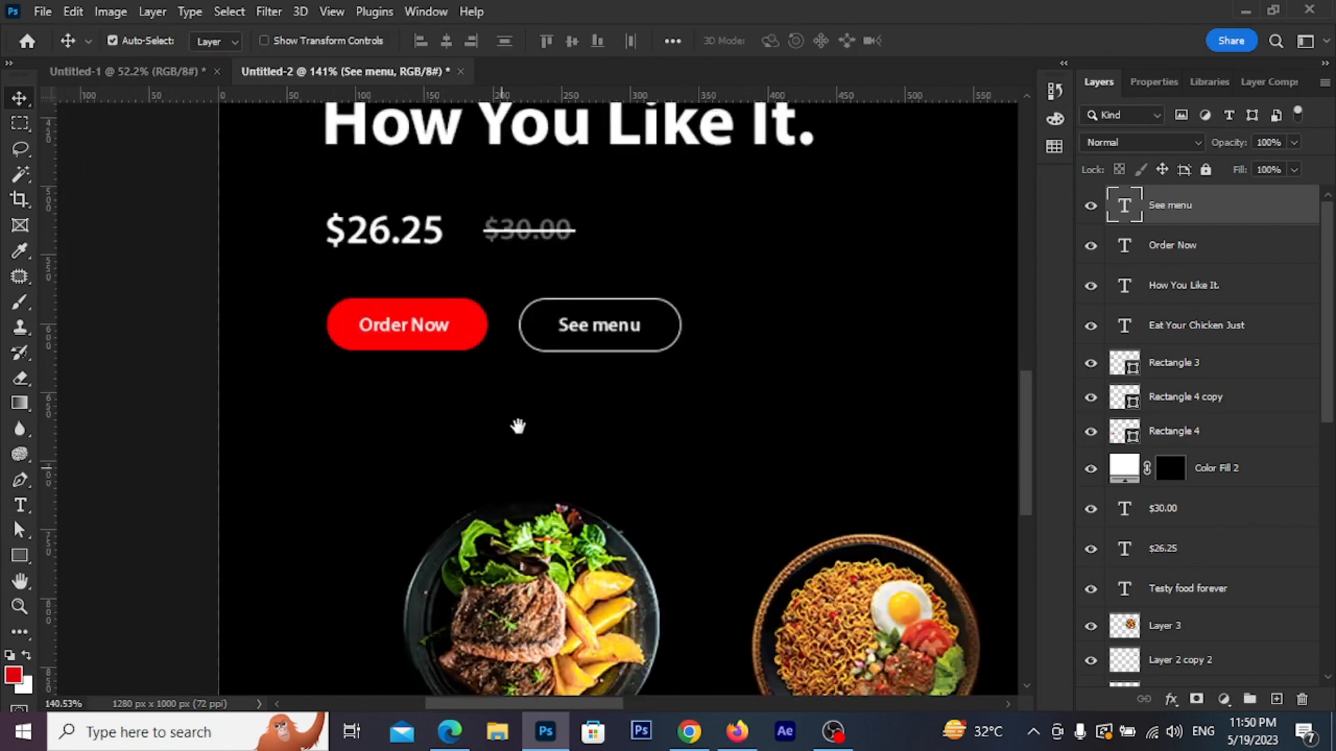
scroll(590, 485, "down", 3)
scroll(590, 485, "right", 2)
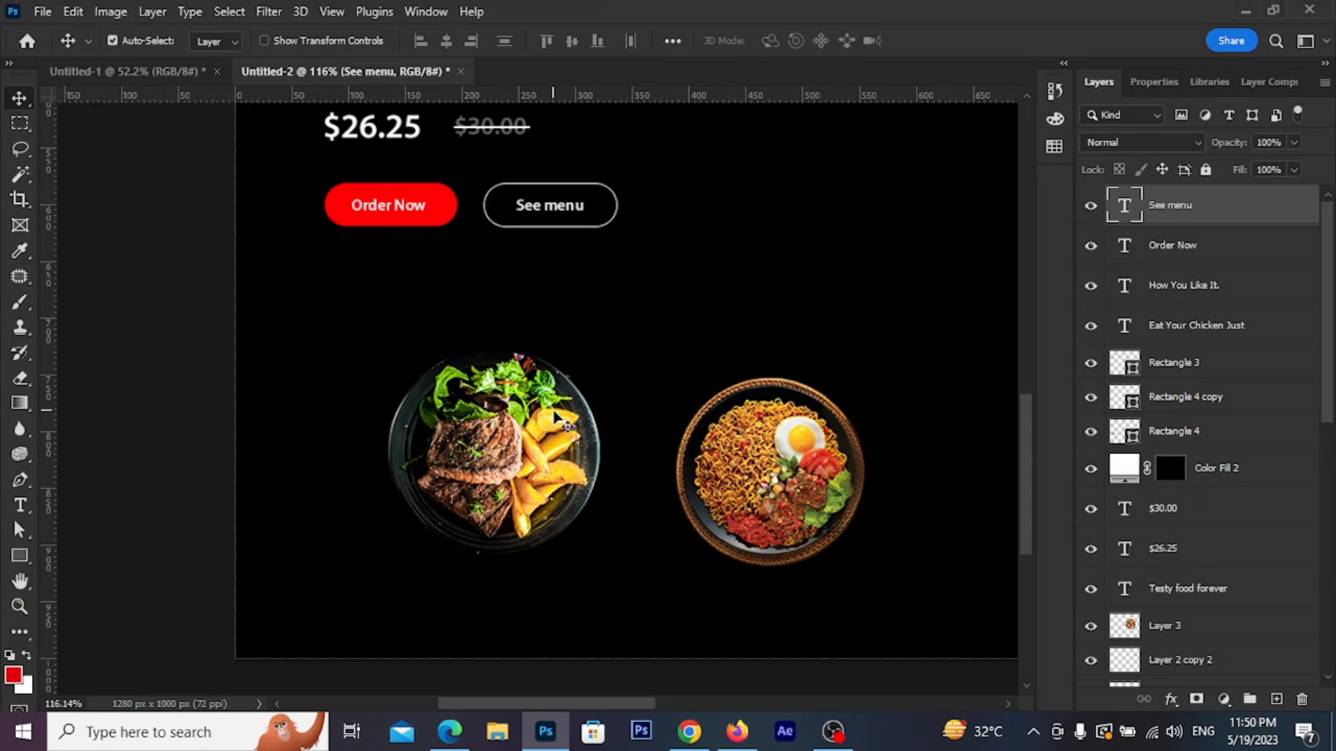
left_click_drag(349, 437, 630, 500)
left_click_drag(759, 528, 977, 606)
scroll(522, 364, "down", 4)
scroll(455, 450, "up", 2)
left_click_drag(290, 524, 912, 549)
Duplicate the Testy food forever text below the buttons
left_click_drag(370, 429, 617, 450)
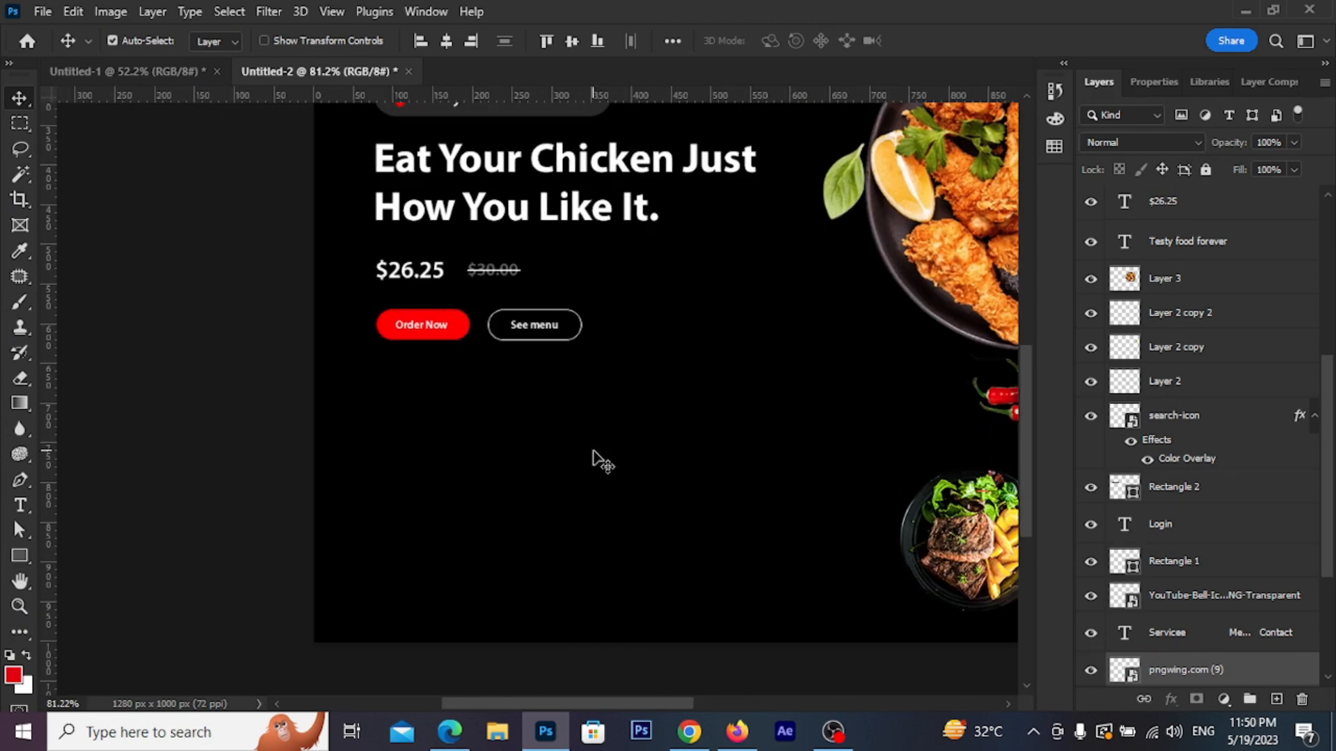
left_click(551, 439)
scroll(551, 440, "up", 1)
scroll(450, 444, "up", 4)
left_click_drag(423, 445, 413, 489)
scroll(425, 457, "down", 2)
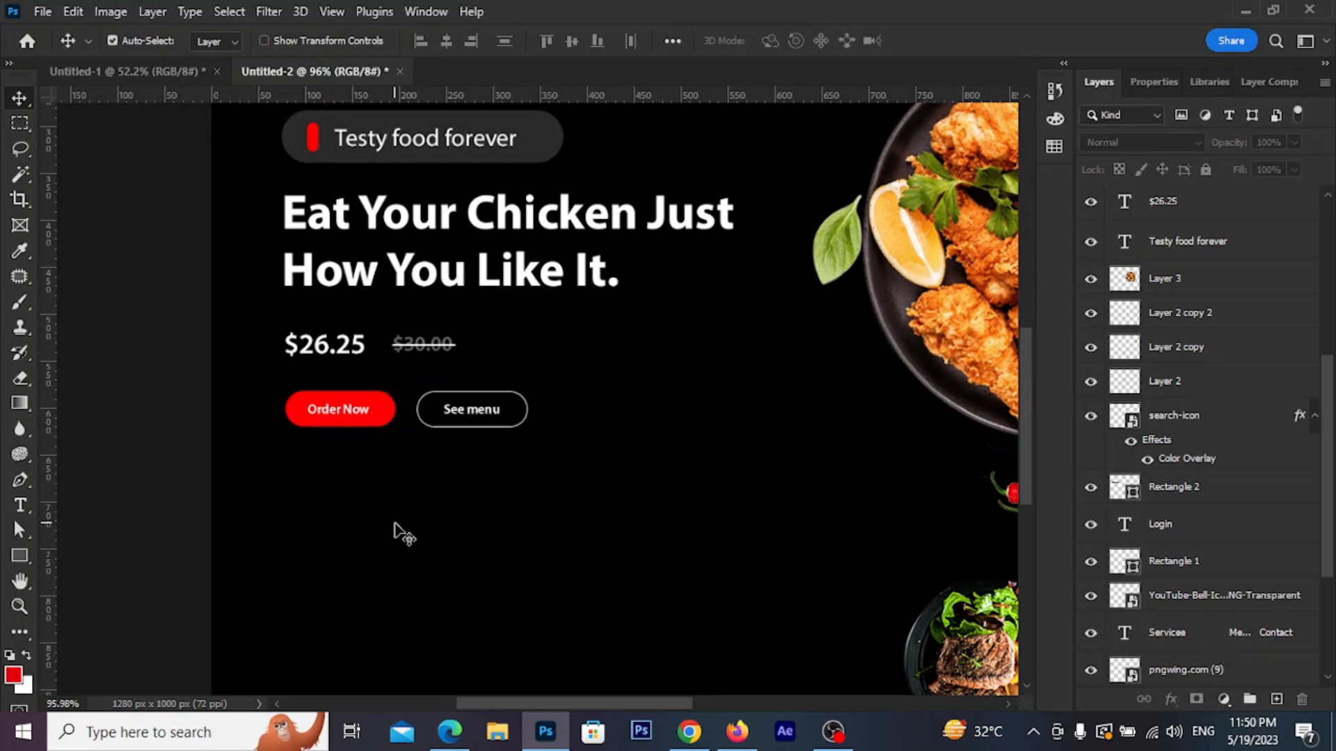
left_click_drag(445, 138, 500, 404)
Retype the duplicated tagline as 5.000+, set it below the buttons, and add a left vertical guide
scroll(415, 494, "up", 4)
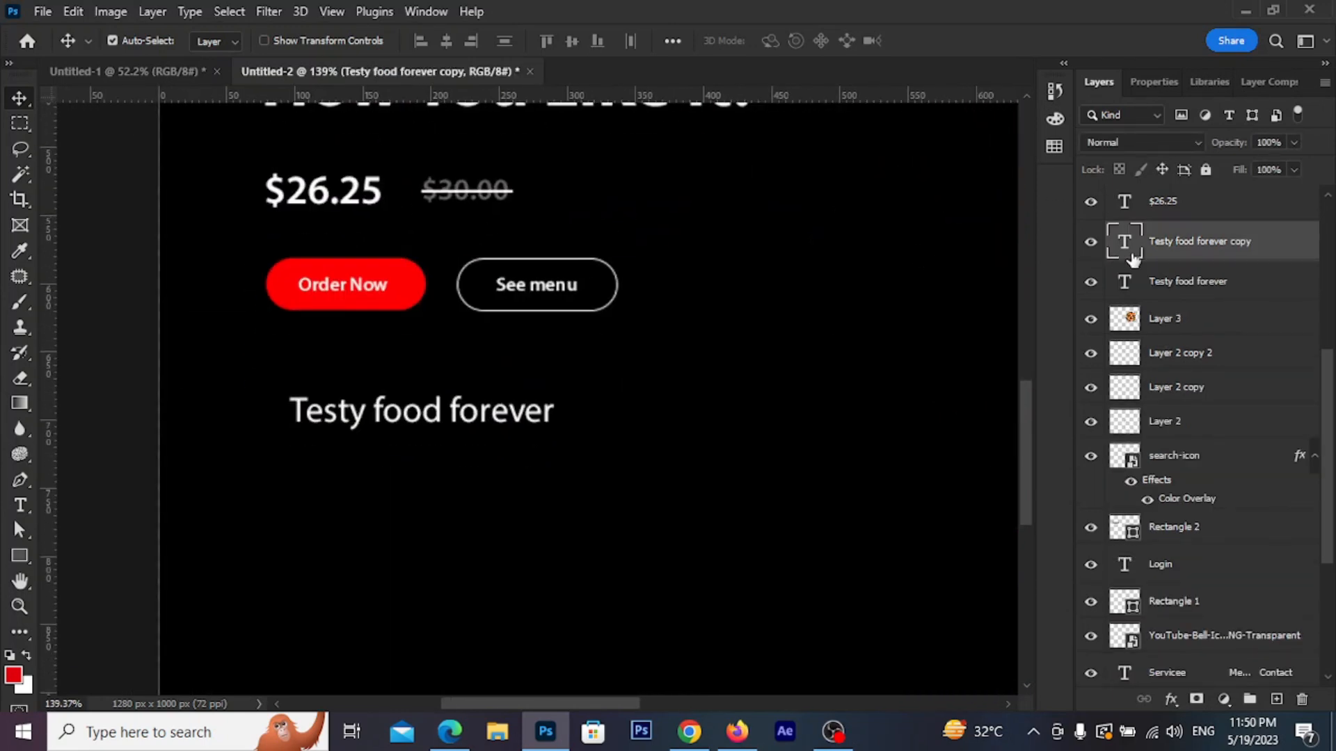
double_click(1133, 258)
type("5.00 ")
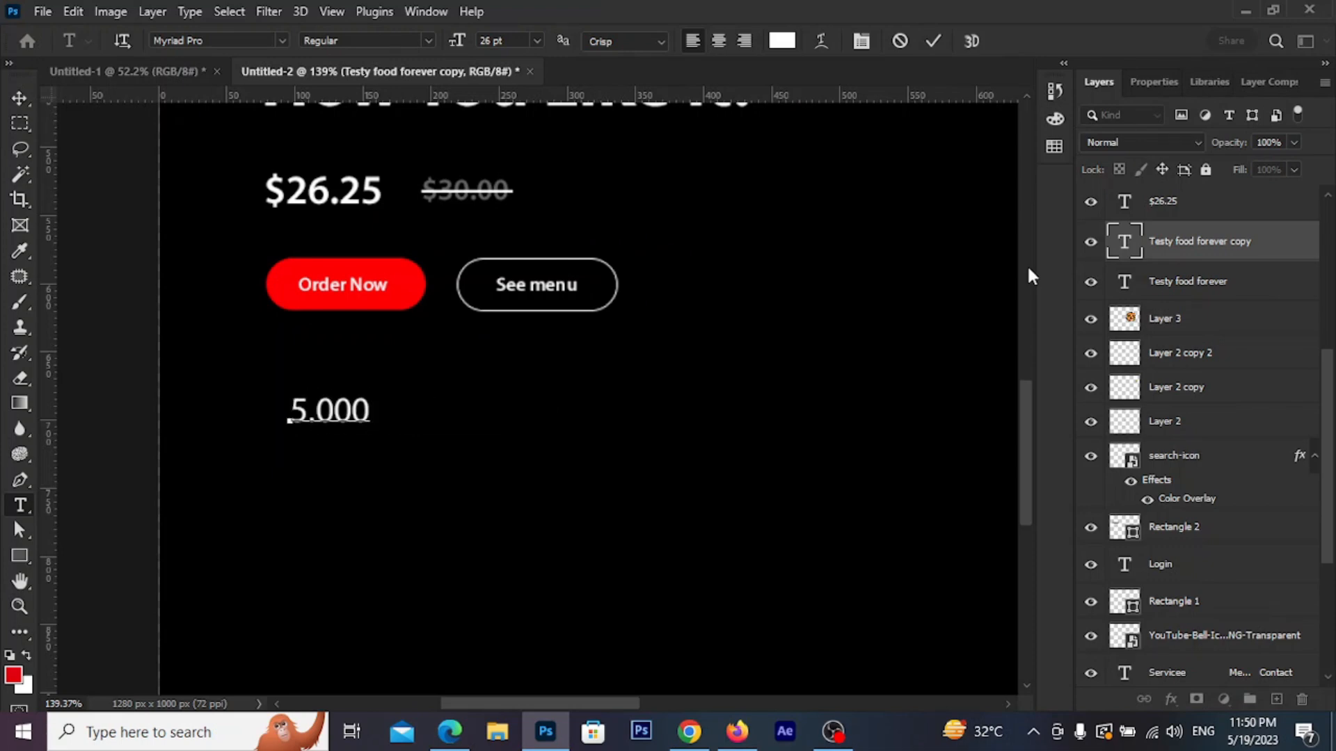
type("+")
left_click(933, 40)
key("v")
mouse_move(349, 431)
left_mouse_down()
mouse_move(328, 438)
mouse_move(331, 421)
left_mouse_up()
left_click_drag(49, 446, 654, 417)
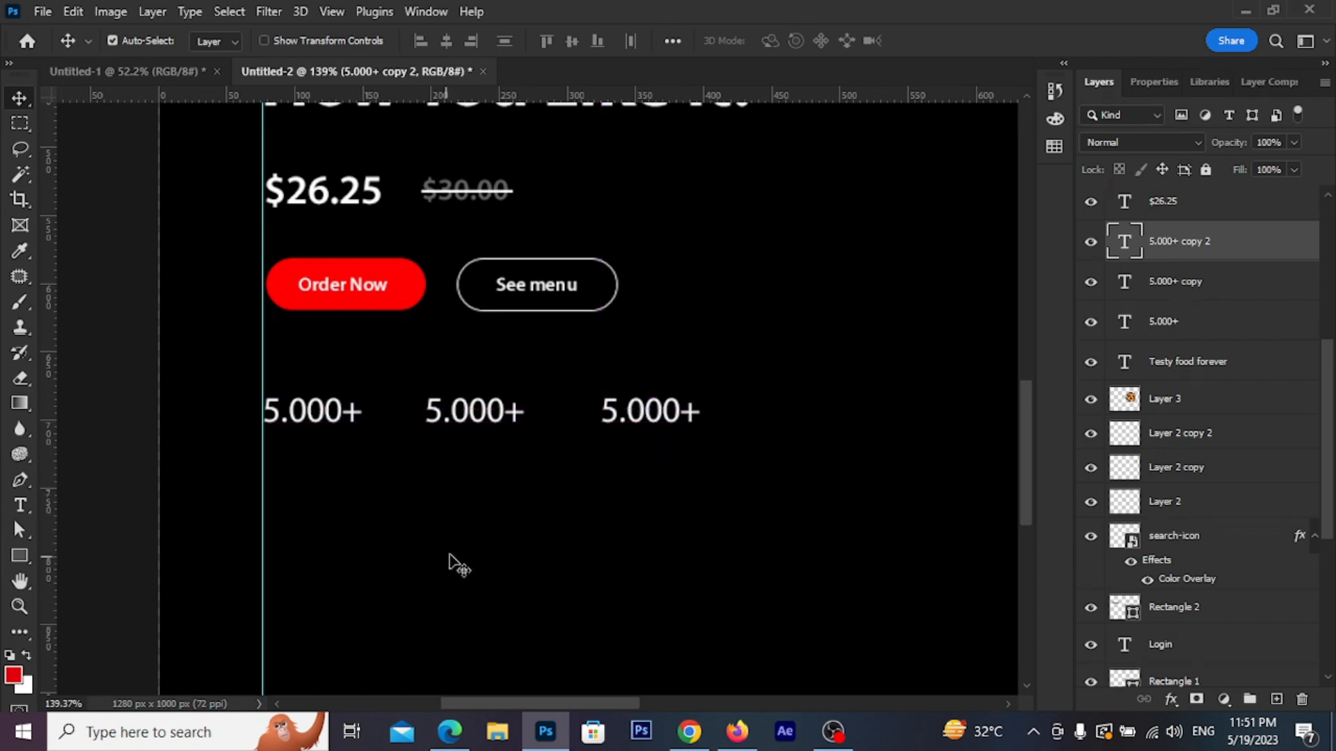
Change the middle stats figure to 8.000+
left_click(489, 422)
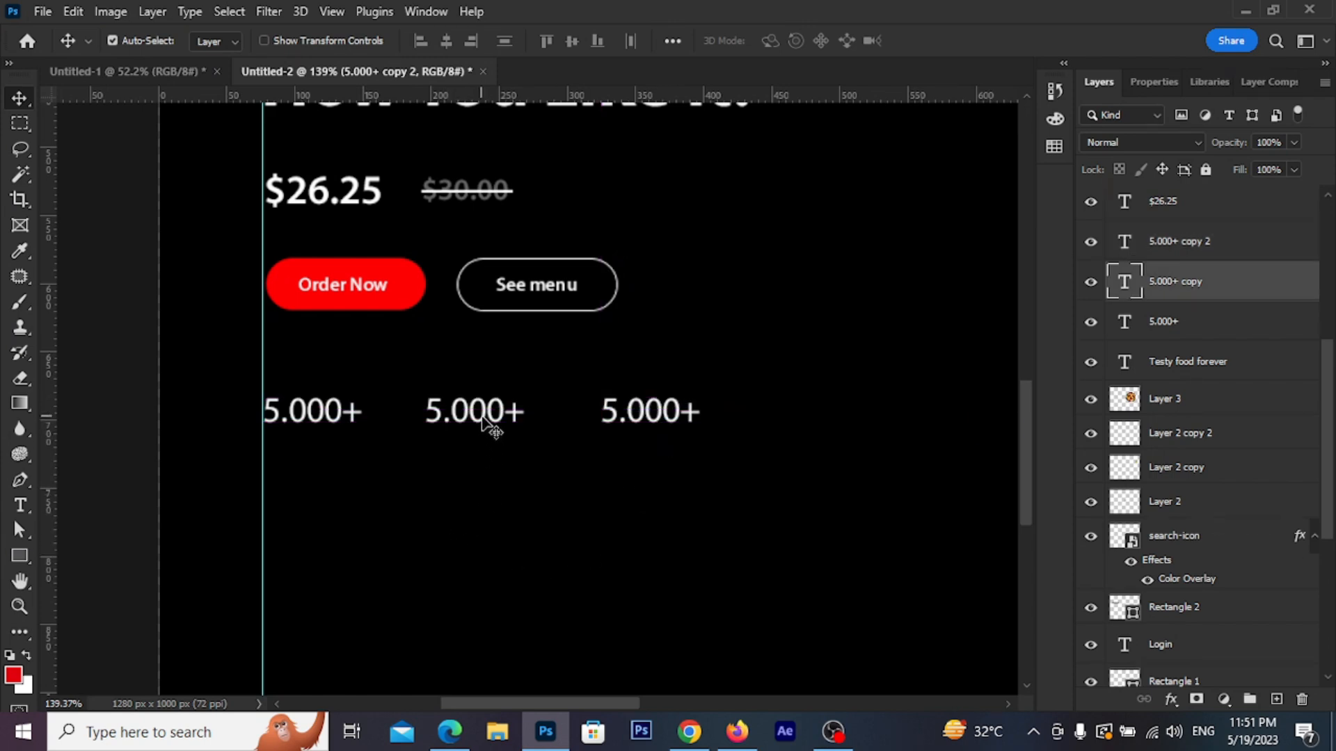
double_click(1123, 282)
left_click_drag(443, 413, 426, 413)
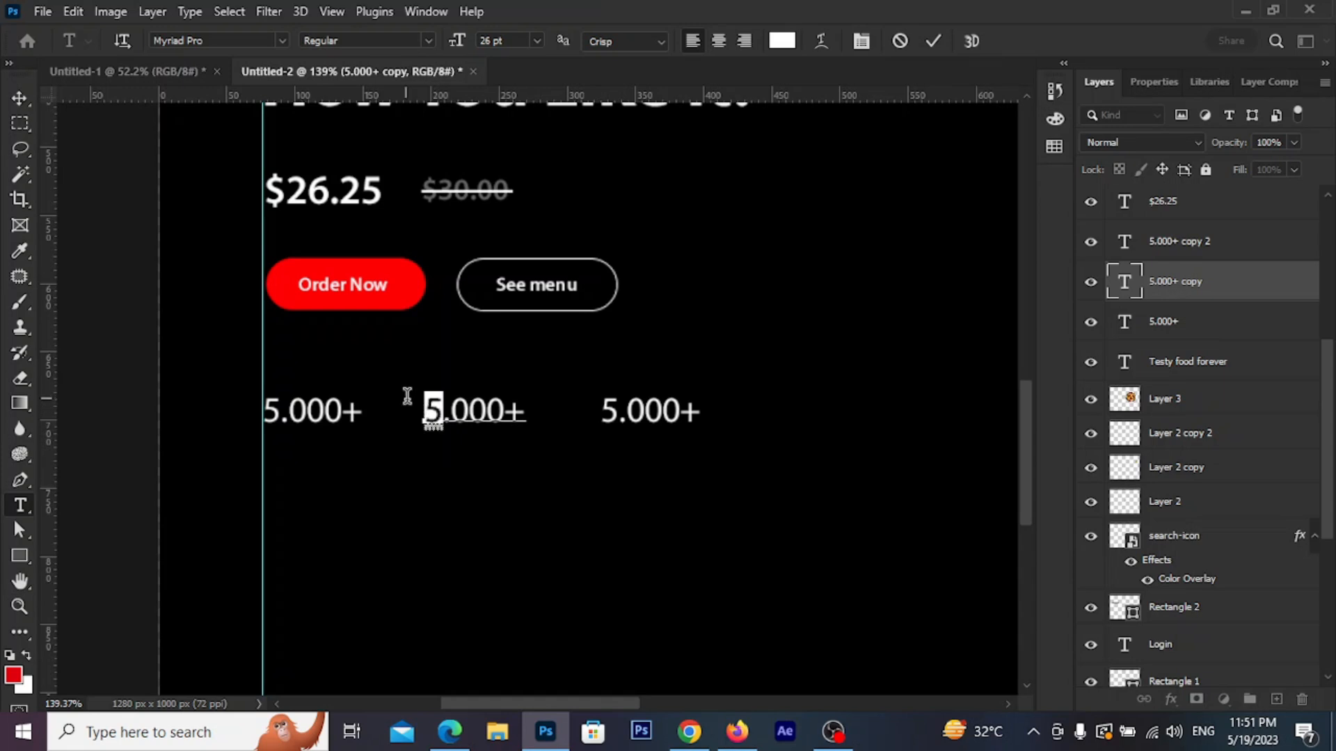
type("8")
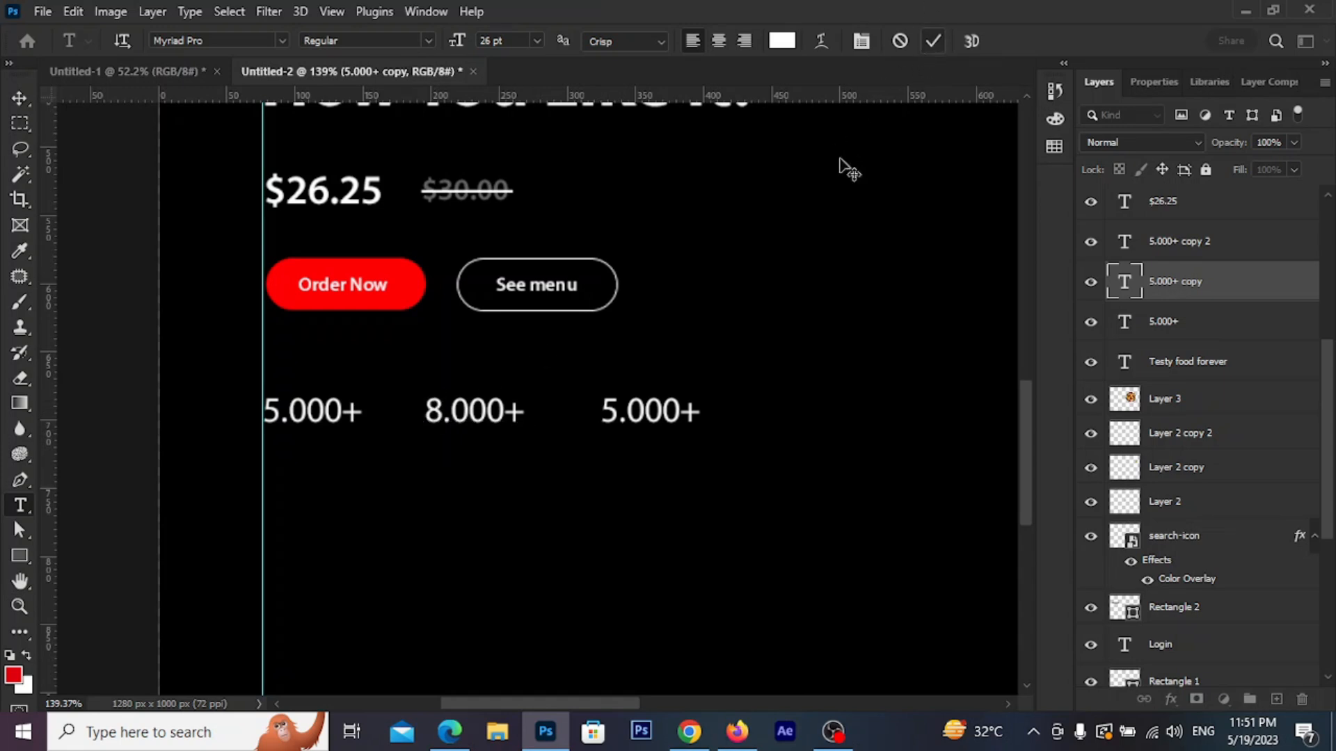
left_click(933, 41)
Change the right figure to 1.000+ and duplicate the first 5.000+ beneath it
left_click(681, 419)
double_click(1125, 244)
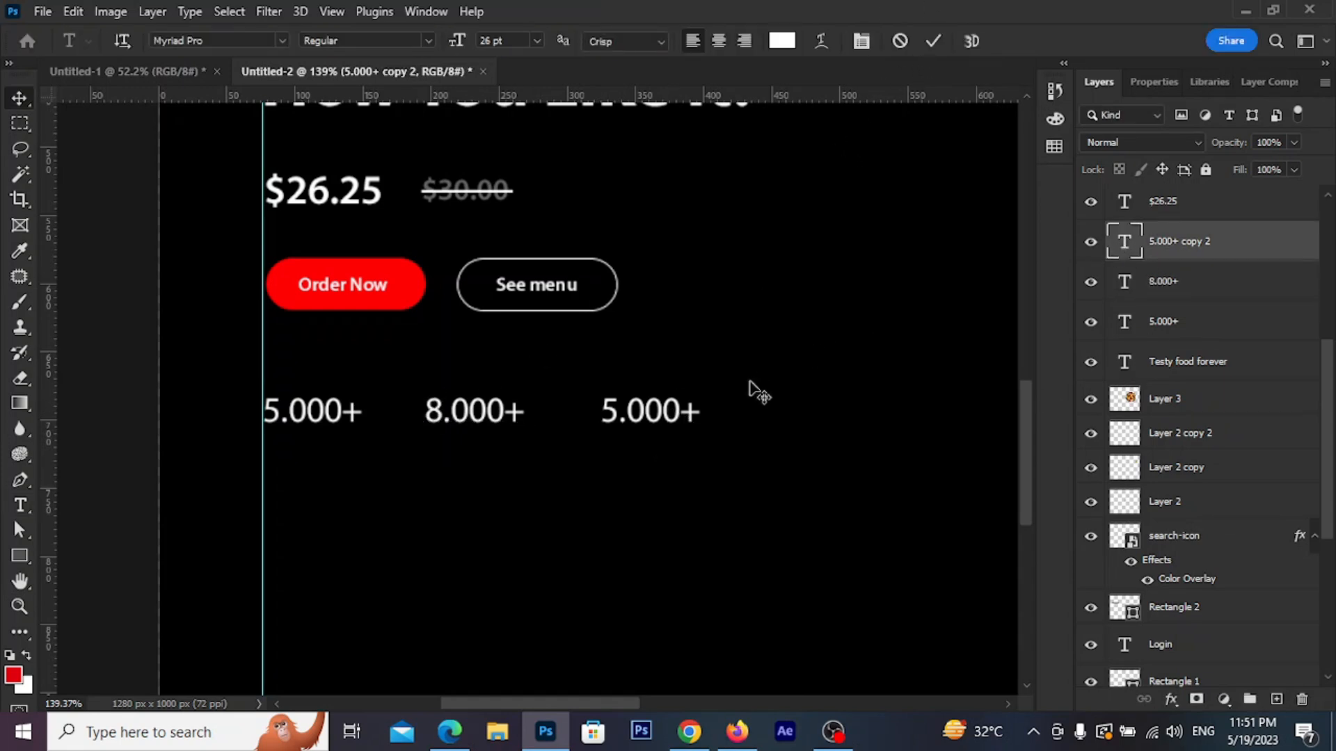
left_click_drag(621, 413, 595, 411)
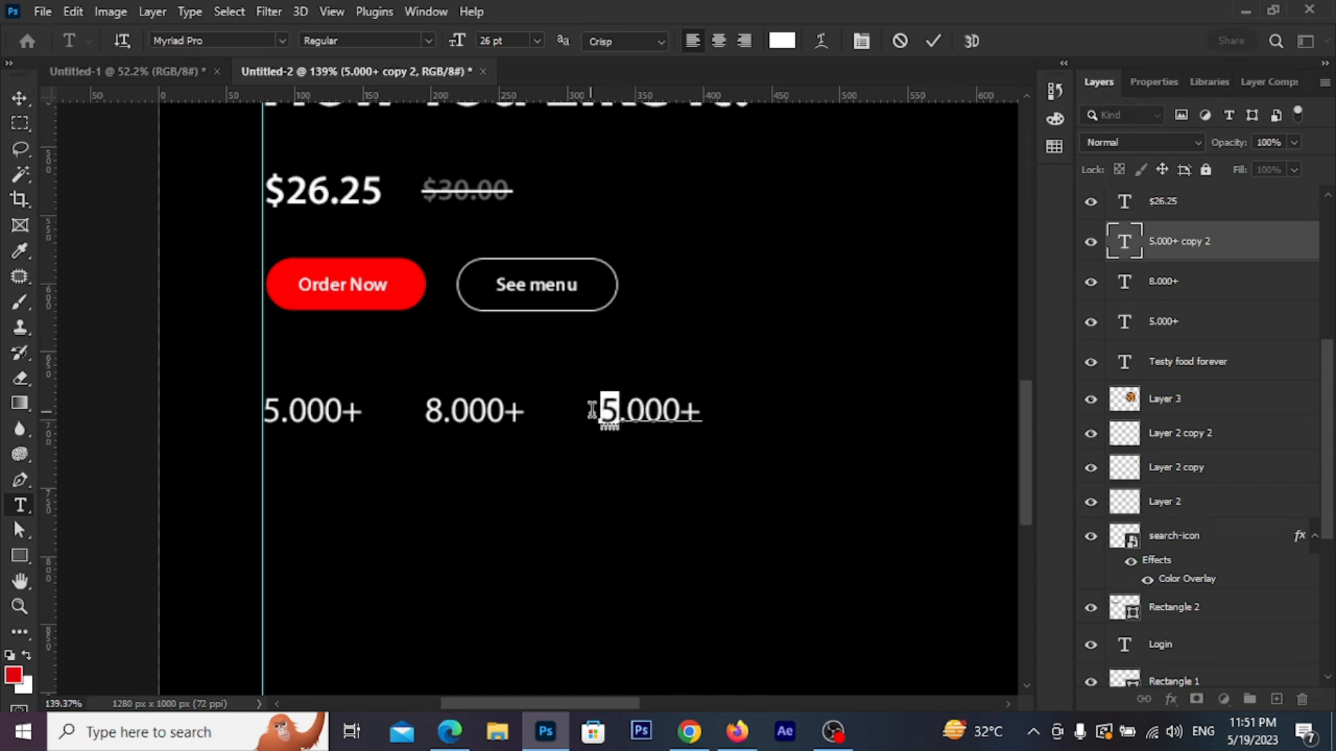
type("1")
left_click(928, 48)
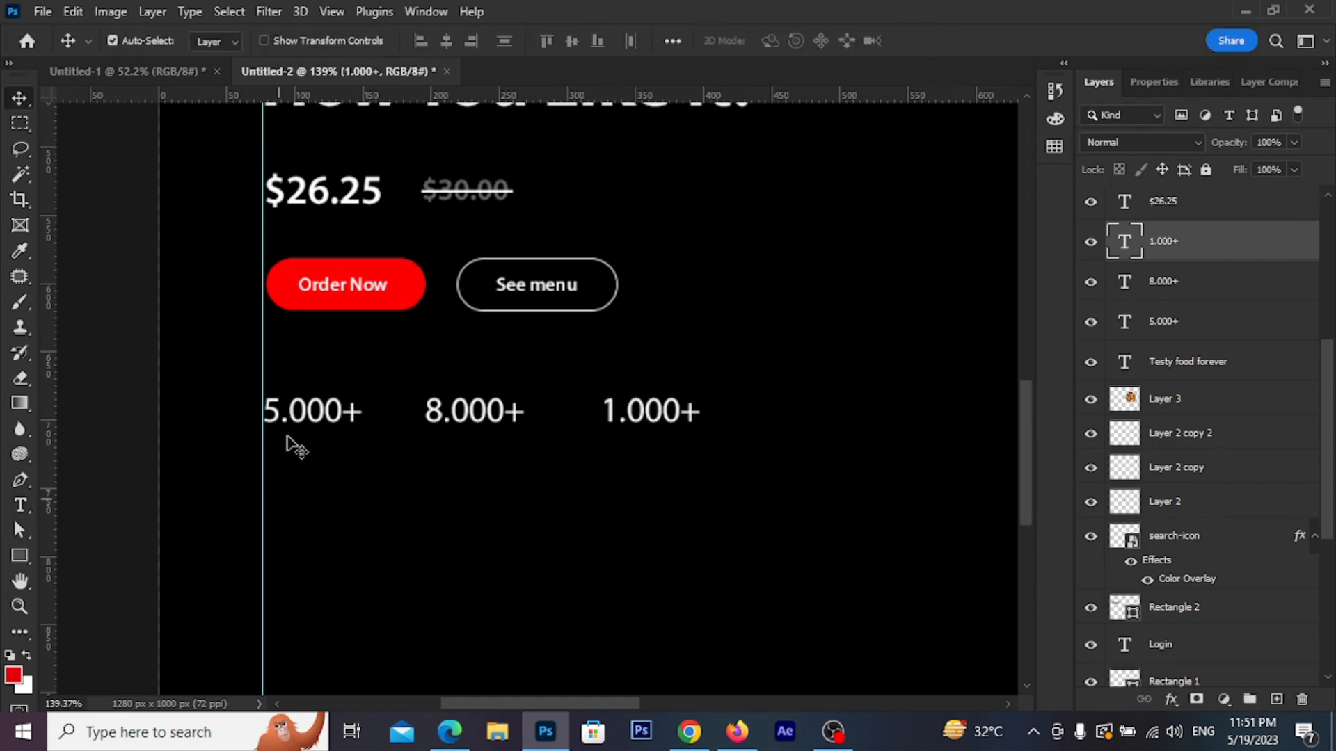
left_click_drag(324, 421, 322, 477)
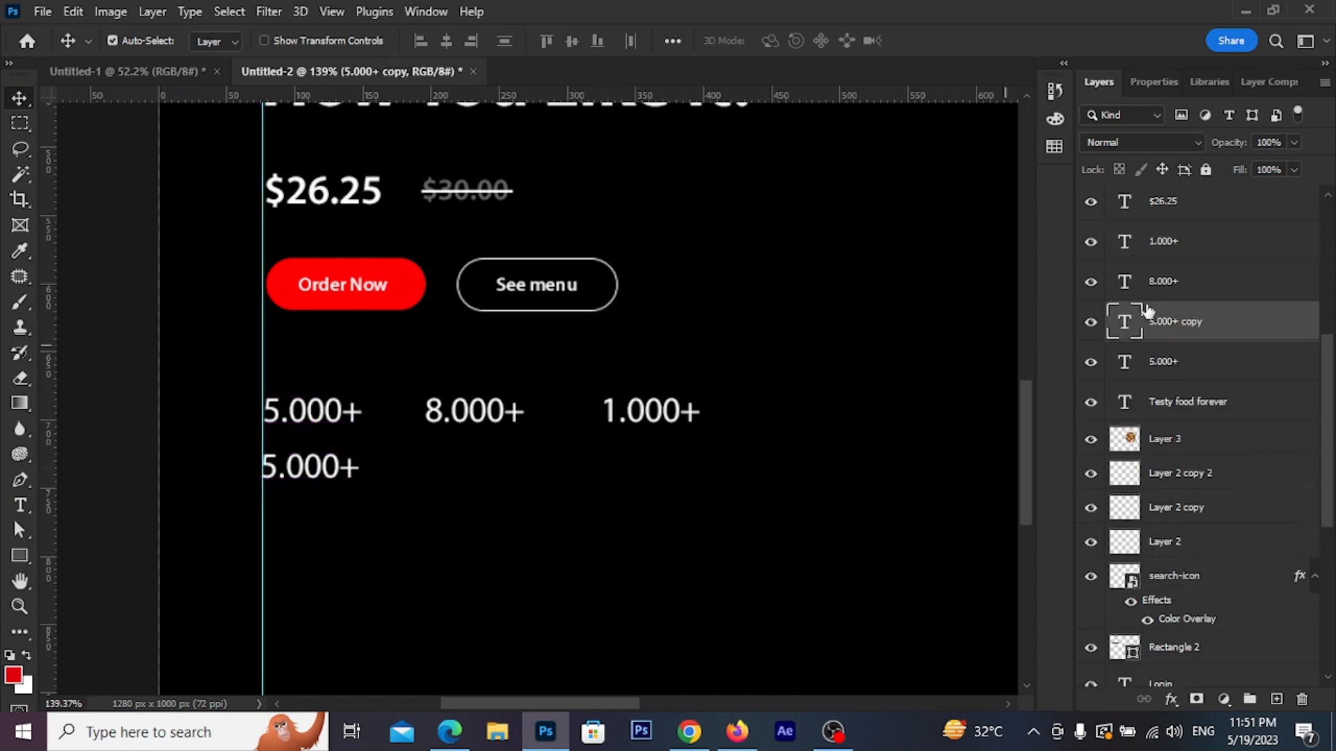
Turn the copy into a 12 pt Costumer label under 5.000+
double_click(1124, 322)
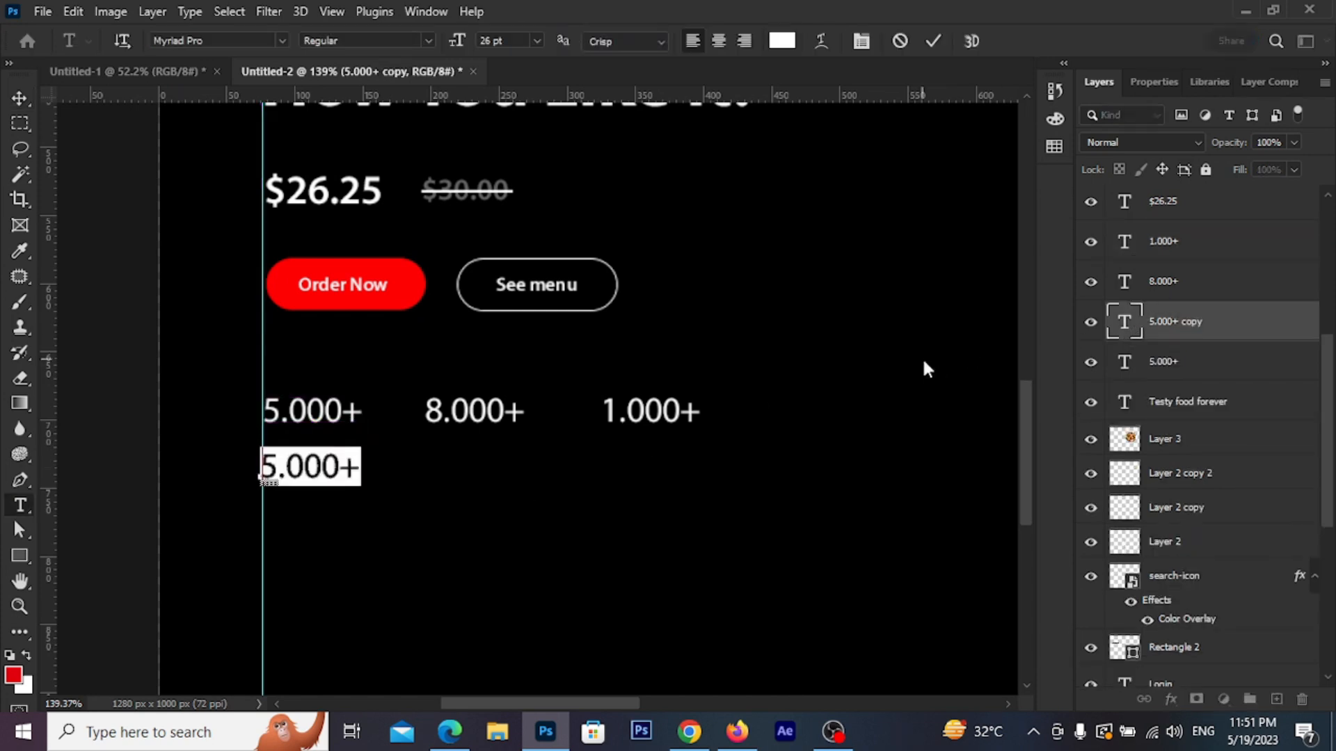
type("Cos")
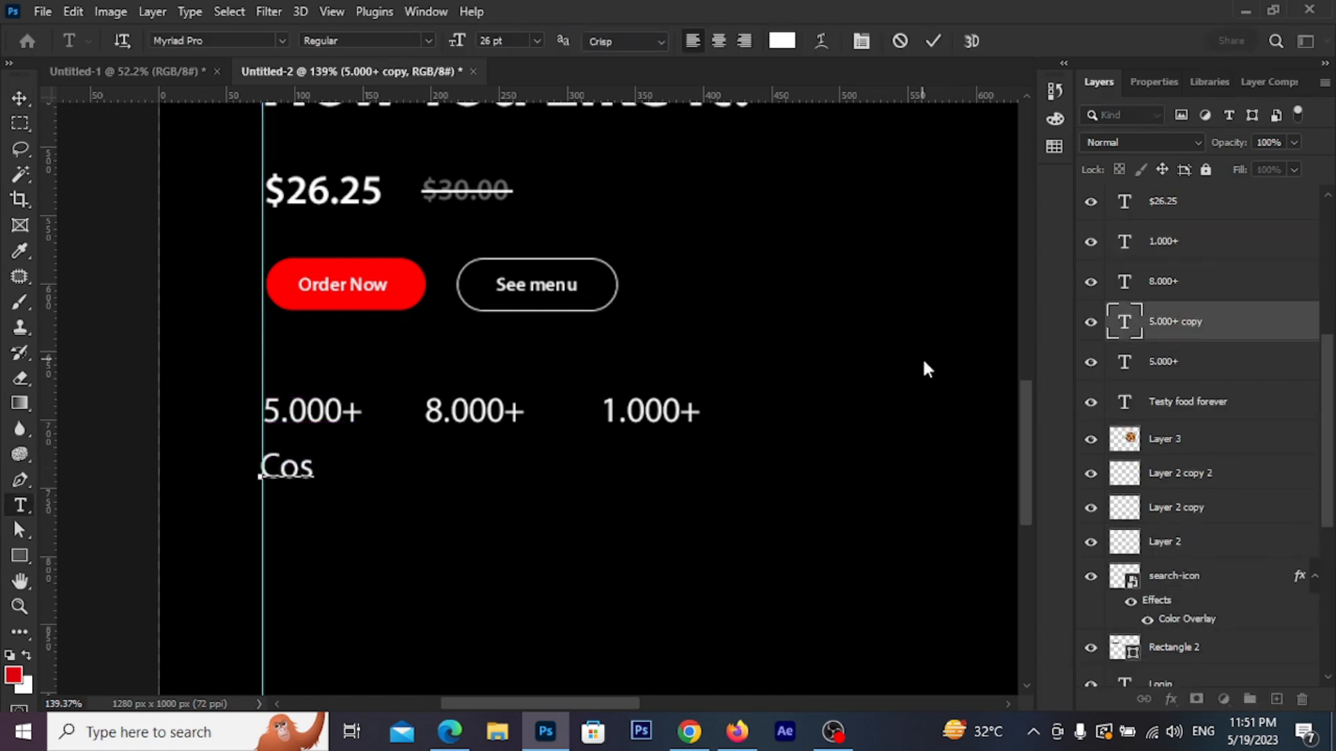
type("tumer")
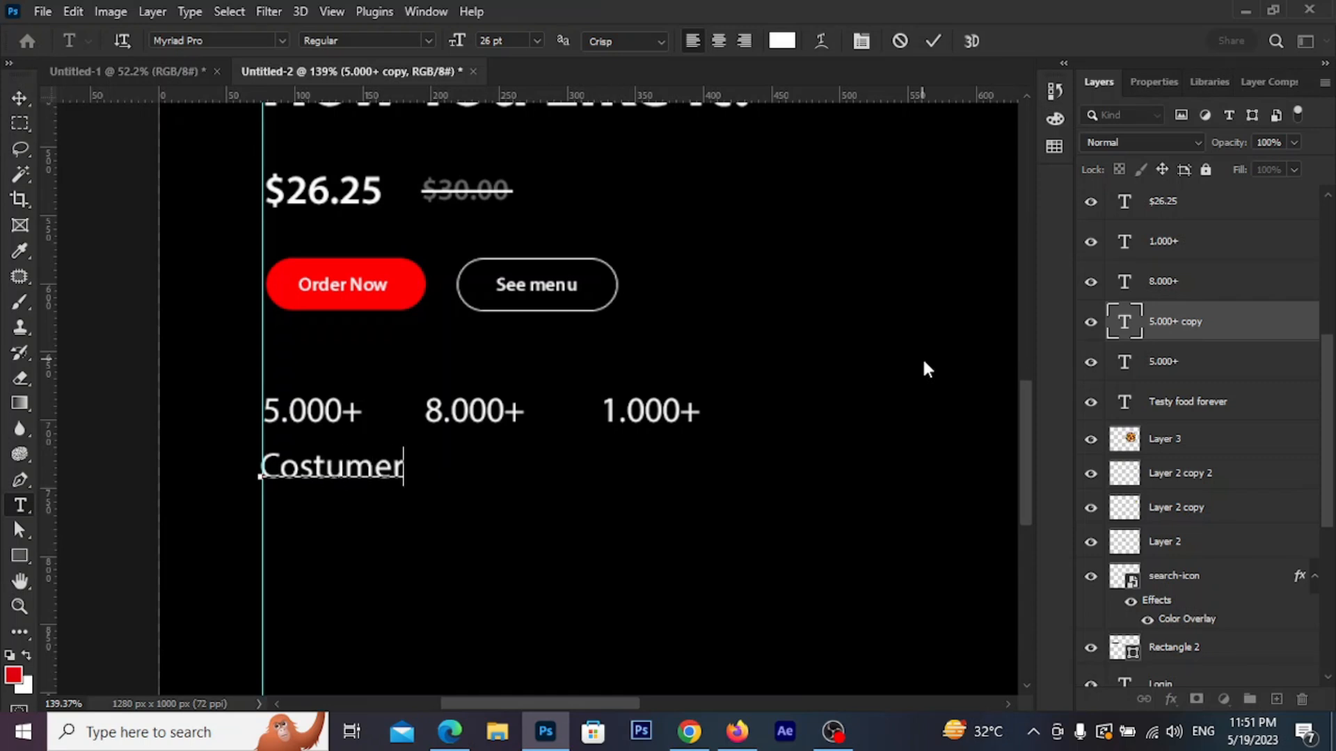
left_click_drag(402, 465, 250, 445)
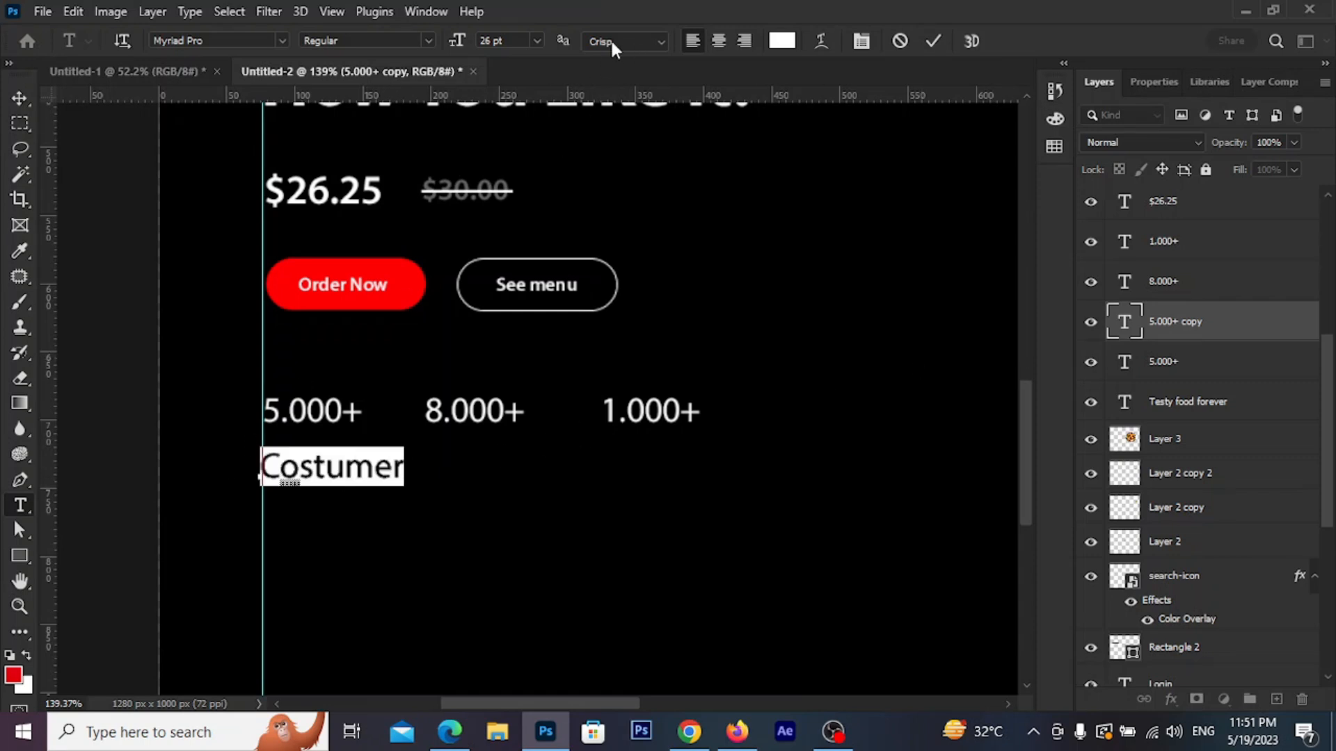
left_click(537, 40)
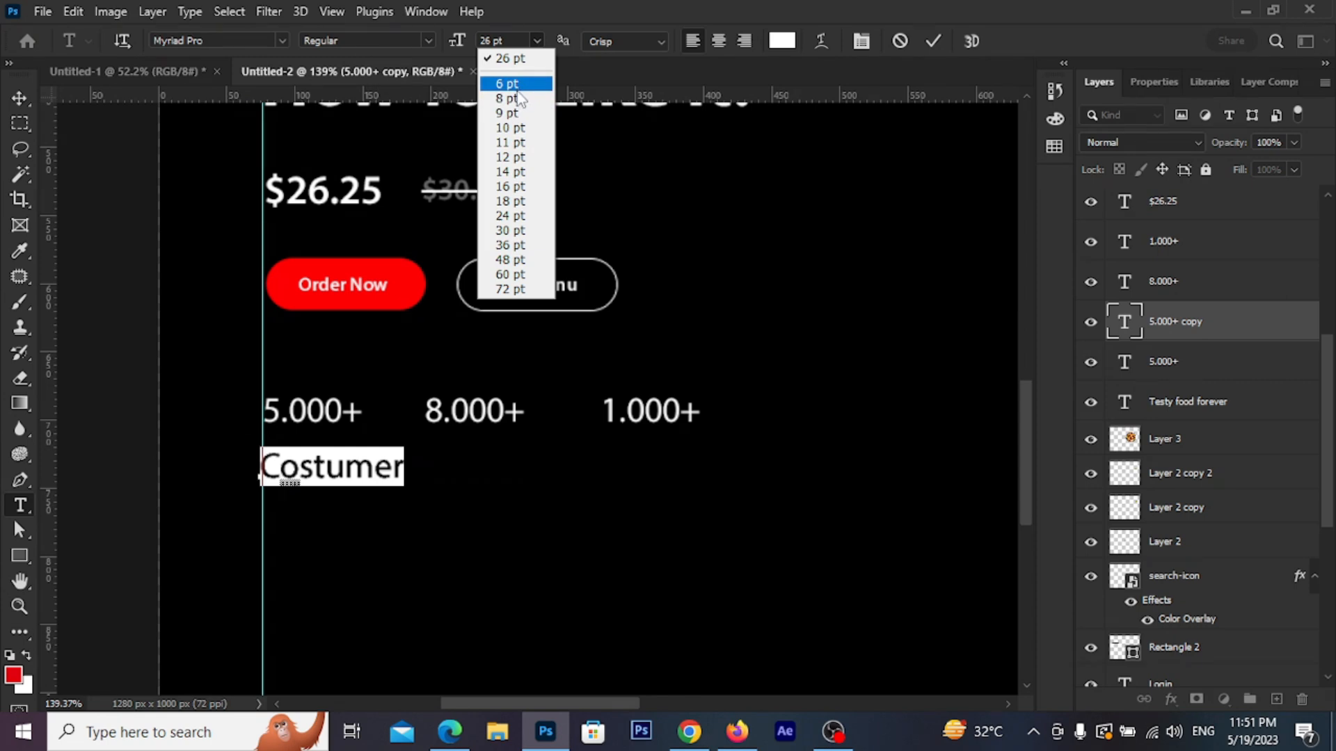
left_click(523, 155)
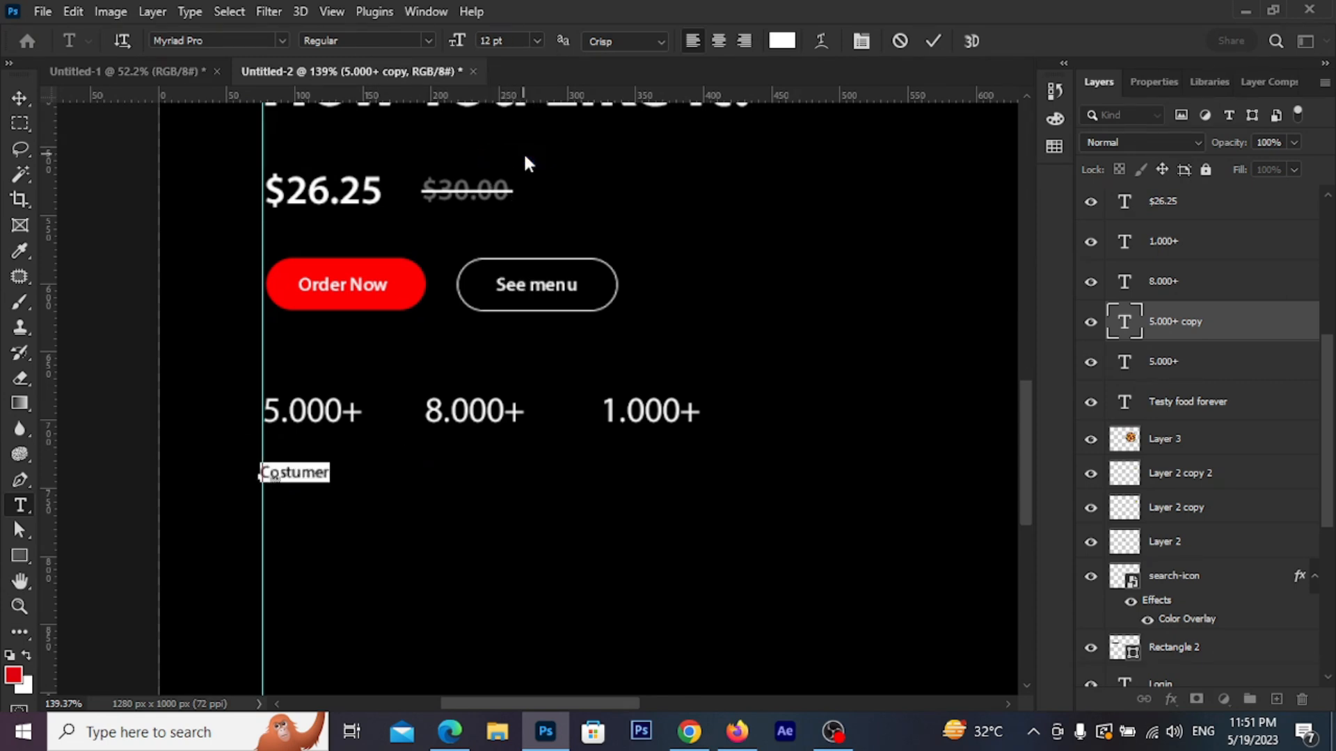
left_click(932, 41)
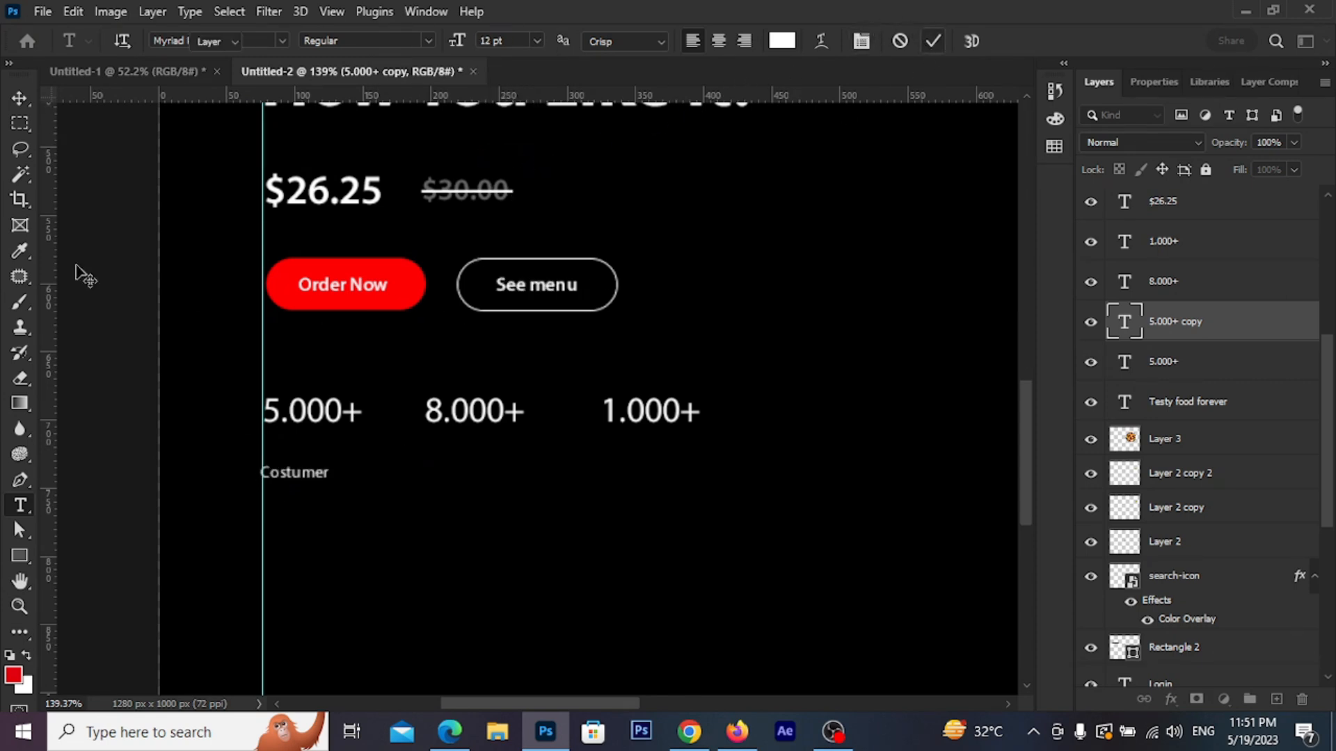
left_click(20, 98)
scroll(306, 445, "up", 2)
left_click_drag(311, 500, 543, 478)
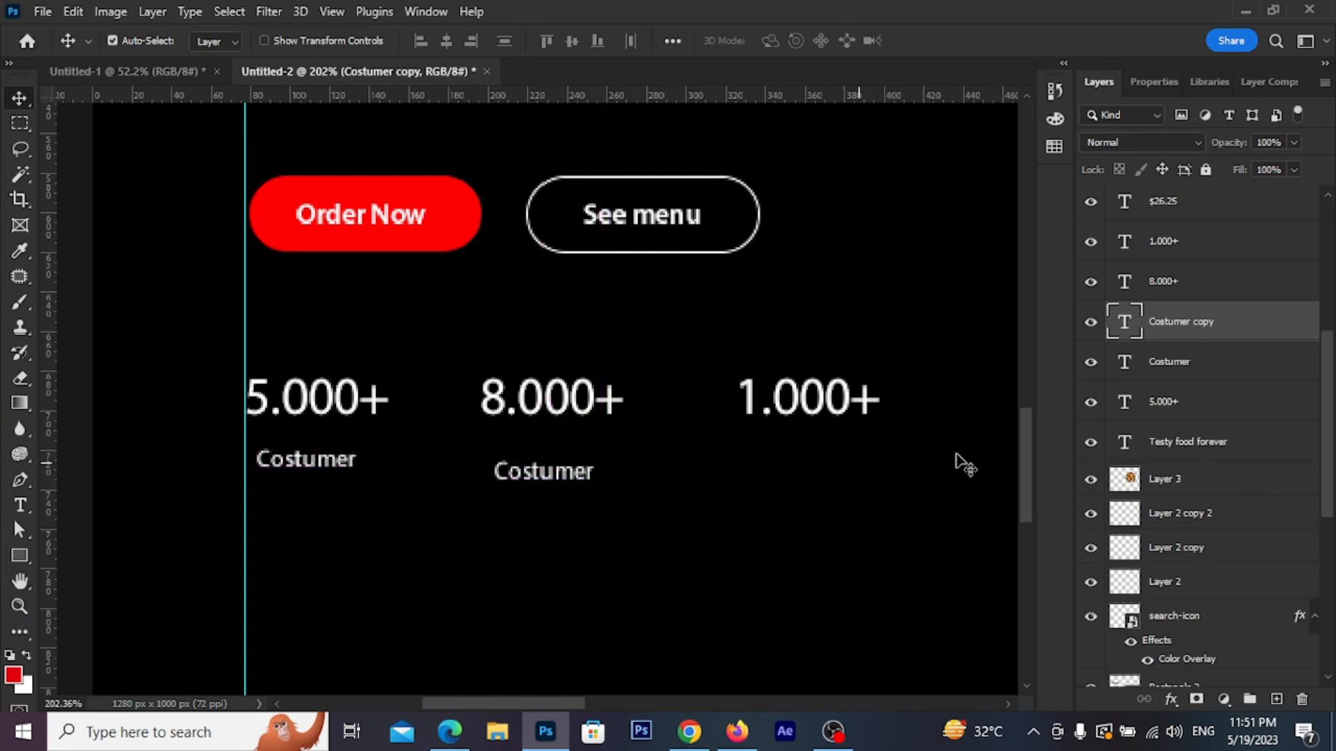
Add matching Delivery and Ratings labels under 8.000+ and 1.000+
double_click(1122, 339)
type("Delivery")
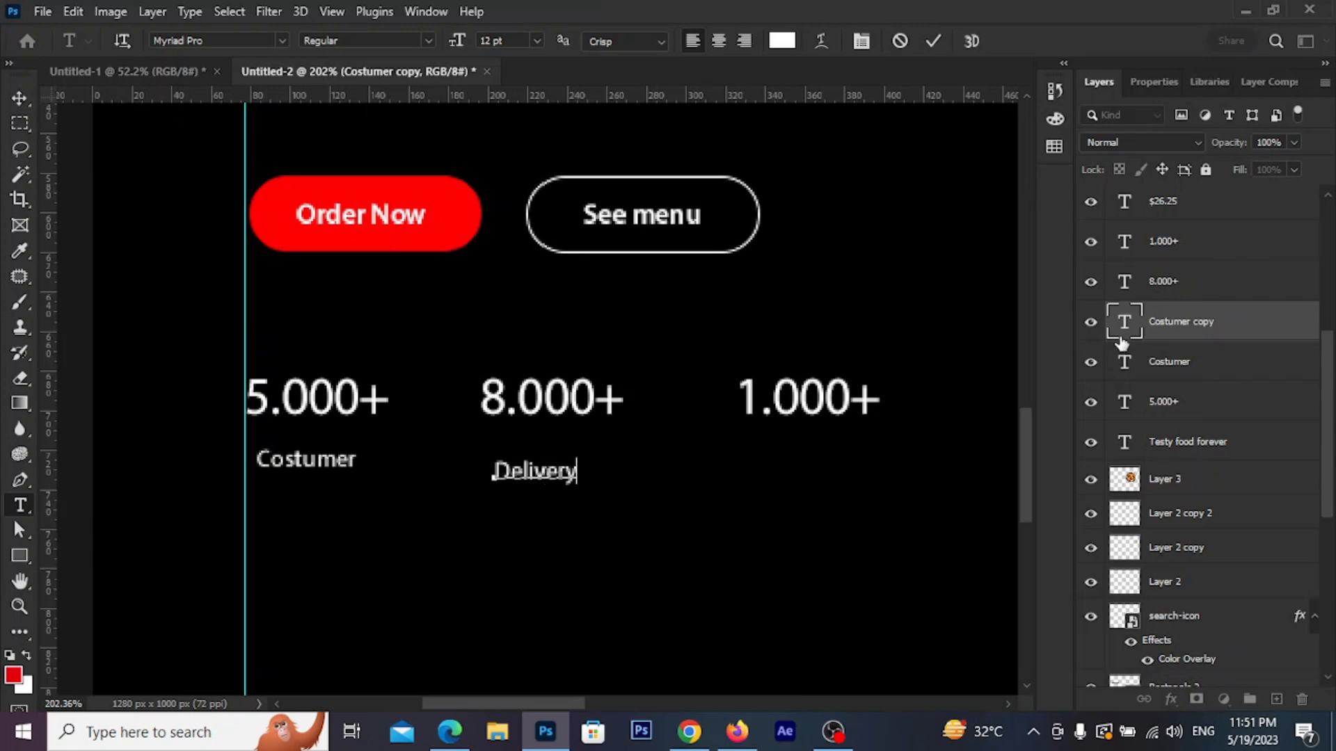
left_click(935, 54)
key("v")
left_click_drag(563, 484, 814, 469)
double_click(828, 459)
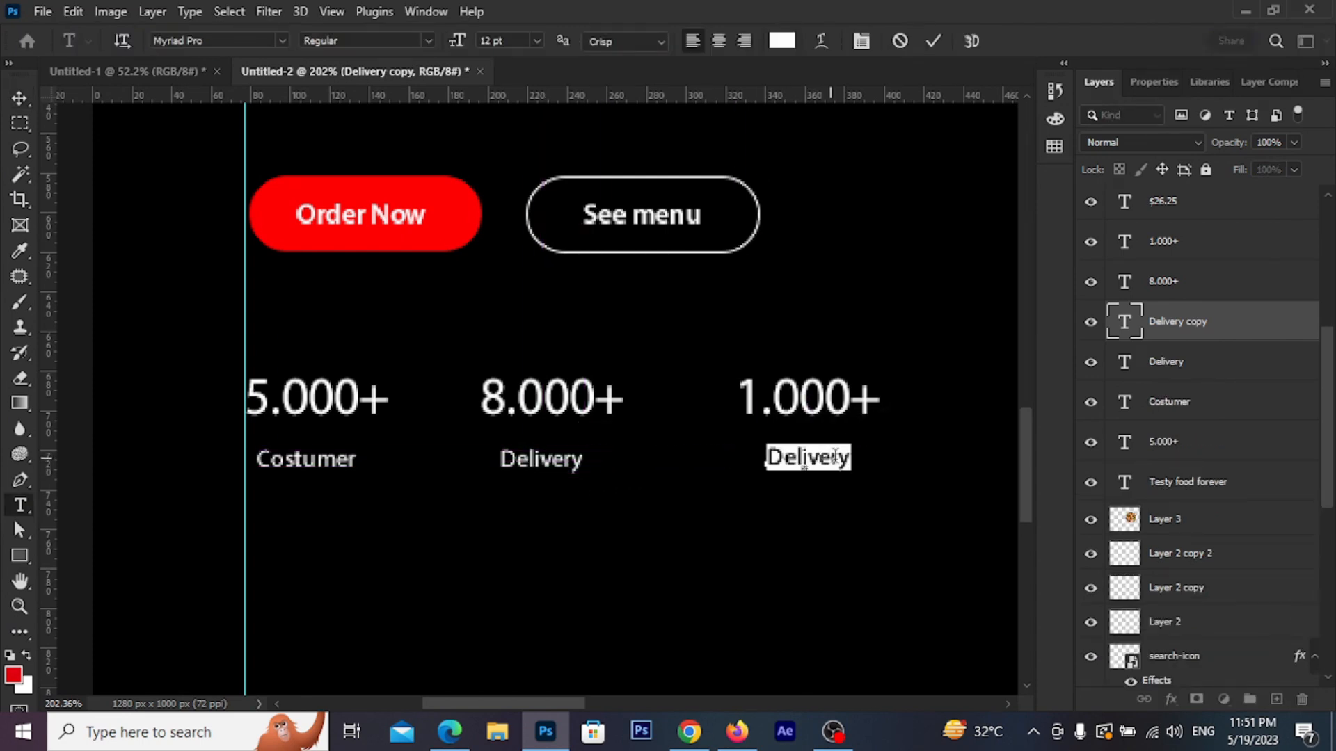
type("B")
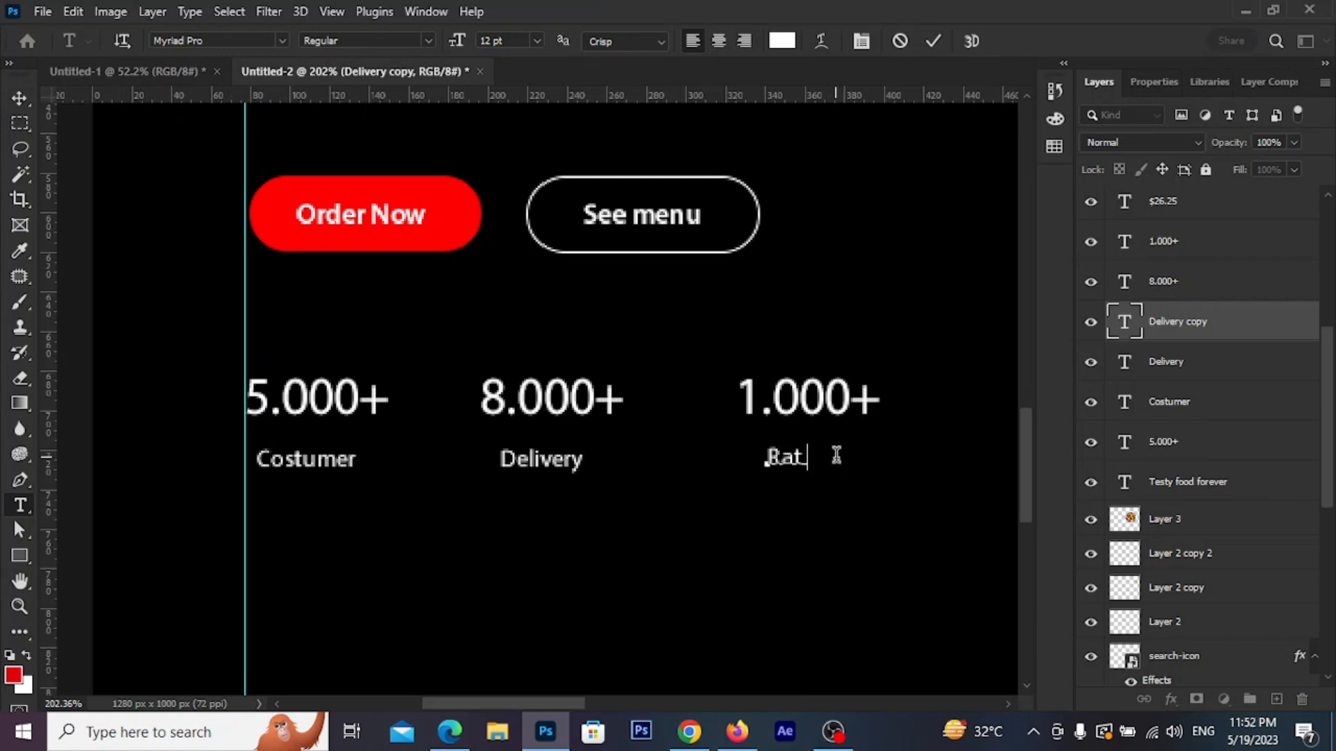
type("atings")
left_click(933, 43)
key("v")
scroll(658, 398, "down", 5)
left_click_drag(724, 531, 602, 502)
scroll(629, 465, "down", 2)
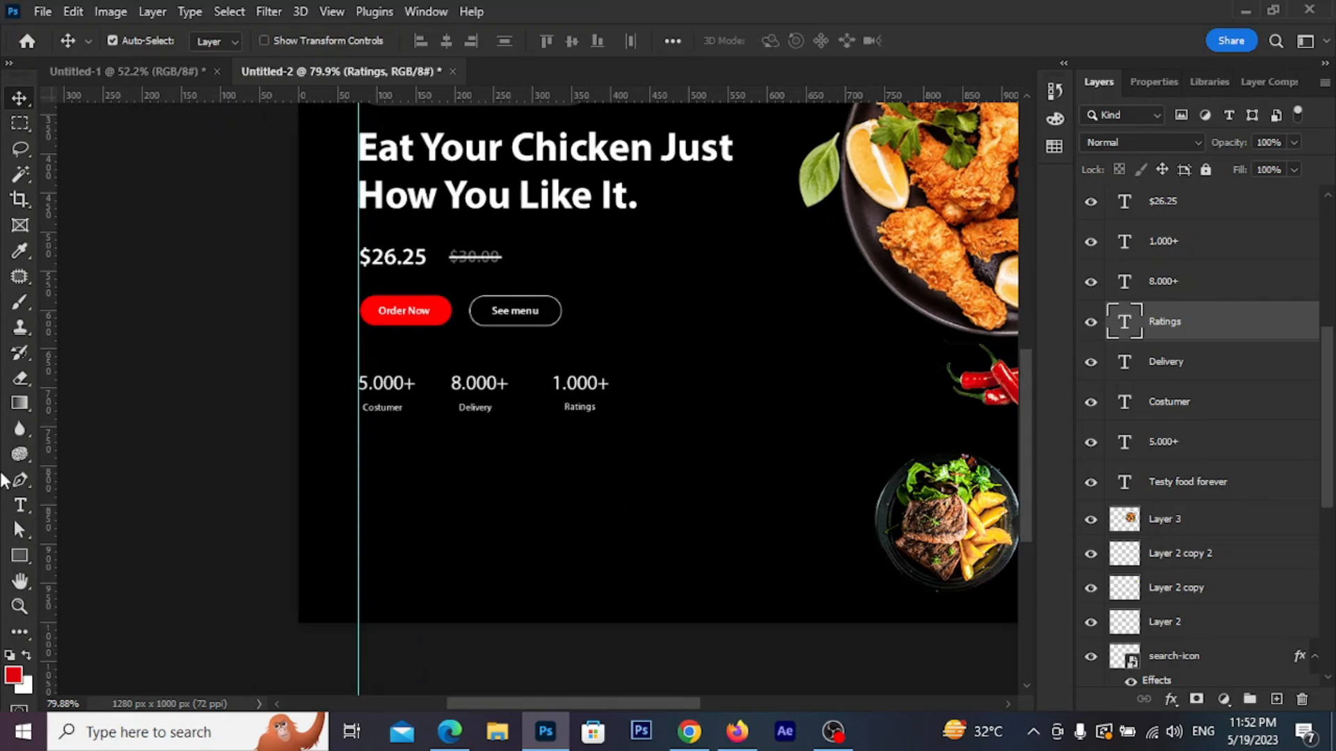
Draw a rounded rectangle with 10 px corners, about 291 × 119 px, below the statistics row
left_click(20, 556)
scroll(501, 508, "up", 2)
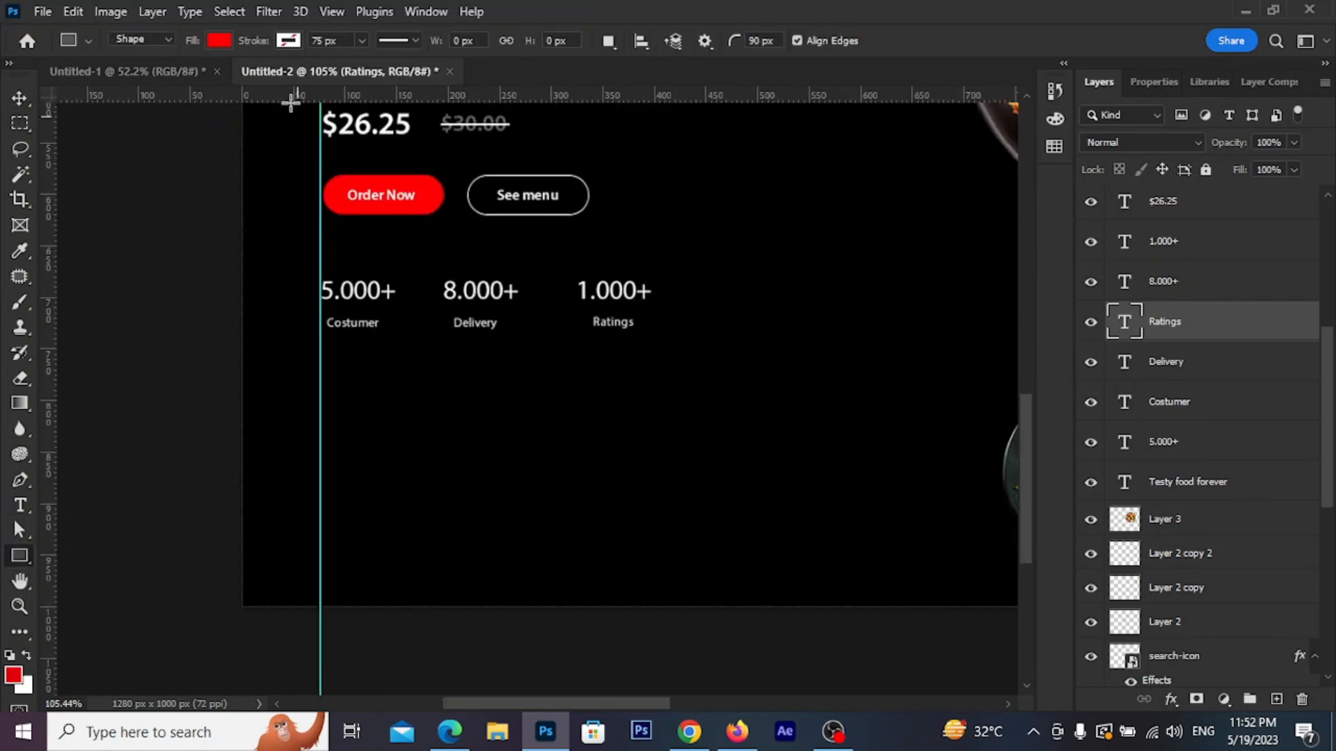
left_click(221, 43)
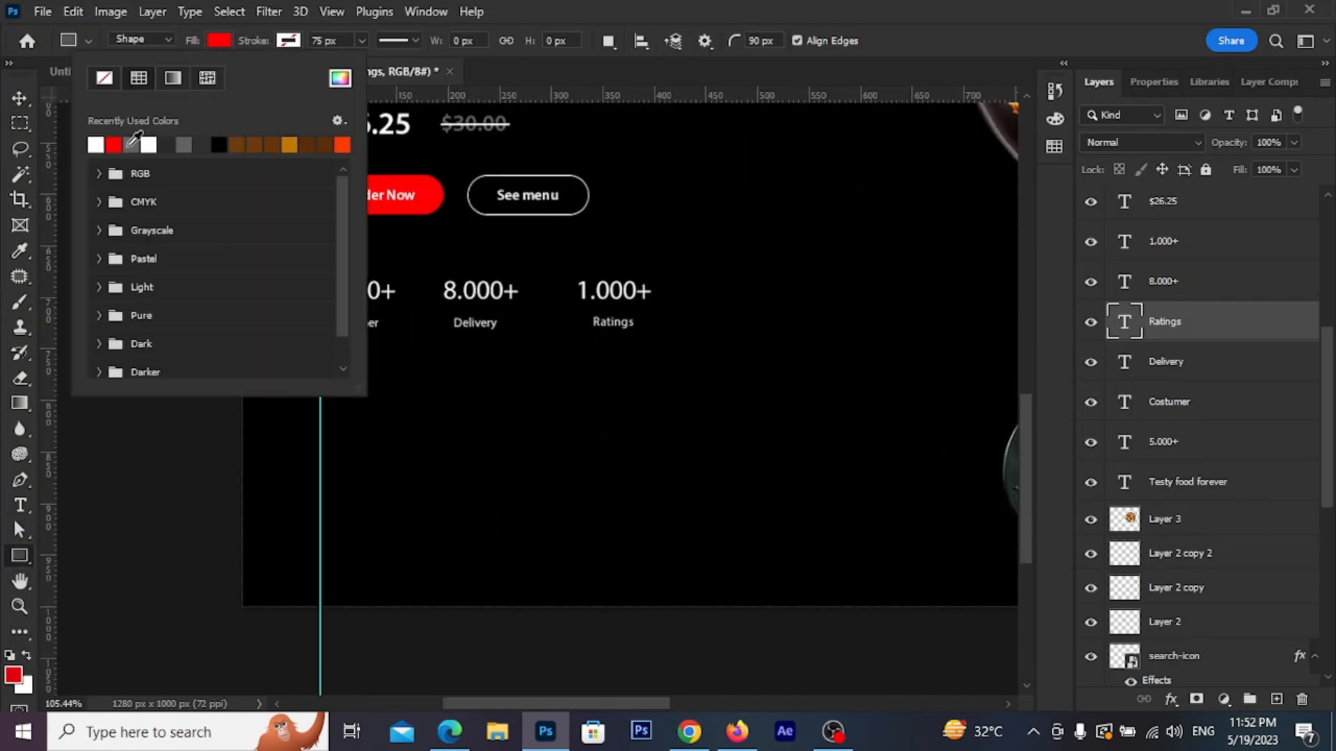
left_click(170, 143)
left_click_drag(320, 424, 678, 570)
key("ctrl+z")
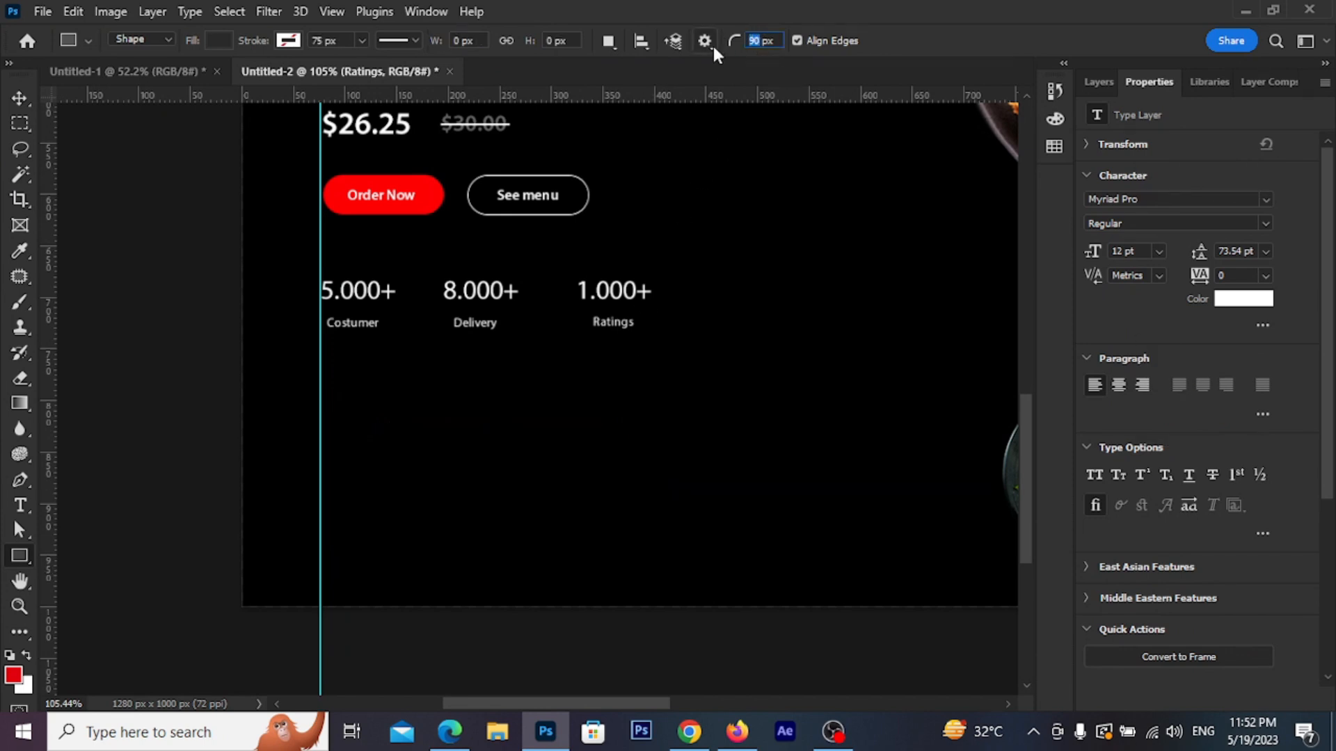
type("10")
left_click_drag(324, 444, 620, 564)
left_click(20, 98)
scroll(295, 386, "down", 2)
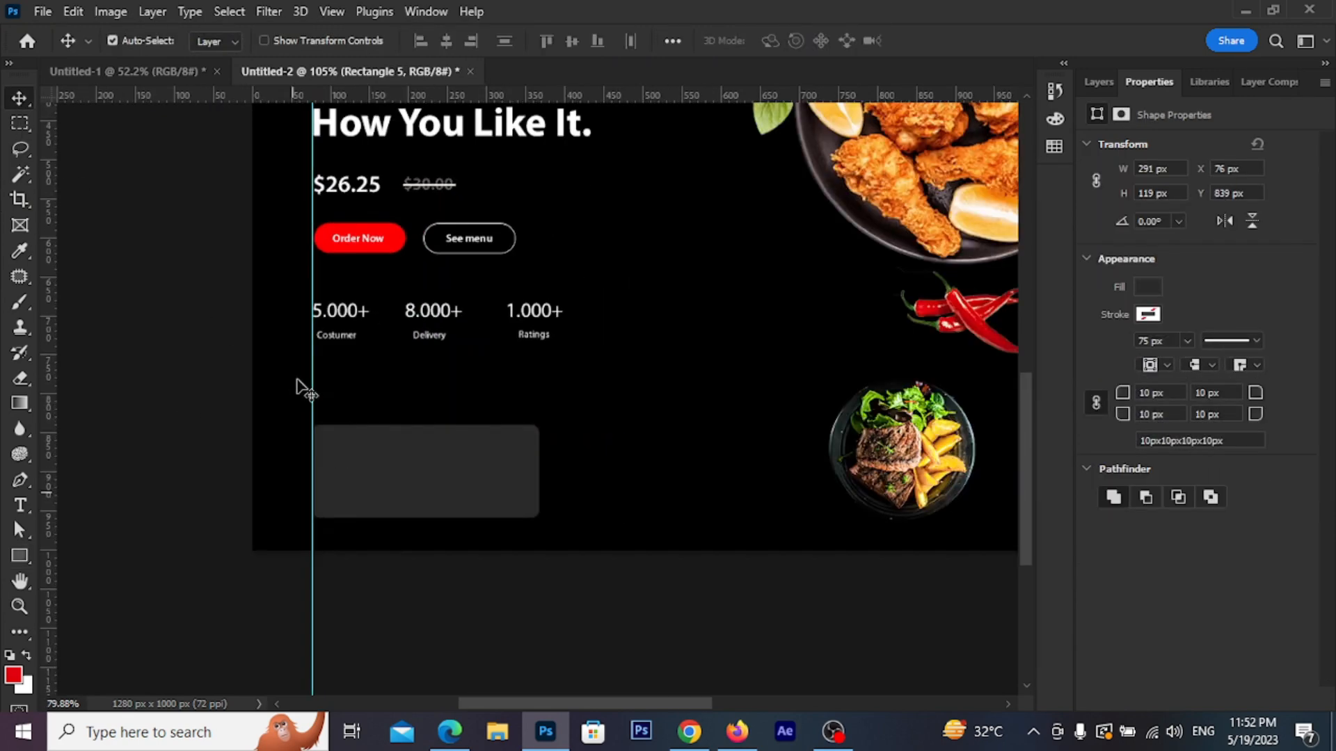
left_click_drag(621, 495, 546, 532)
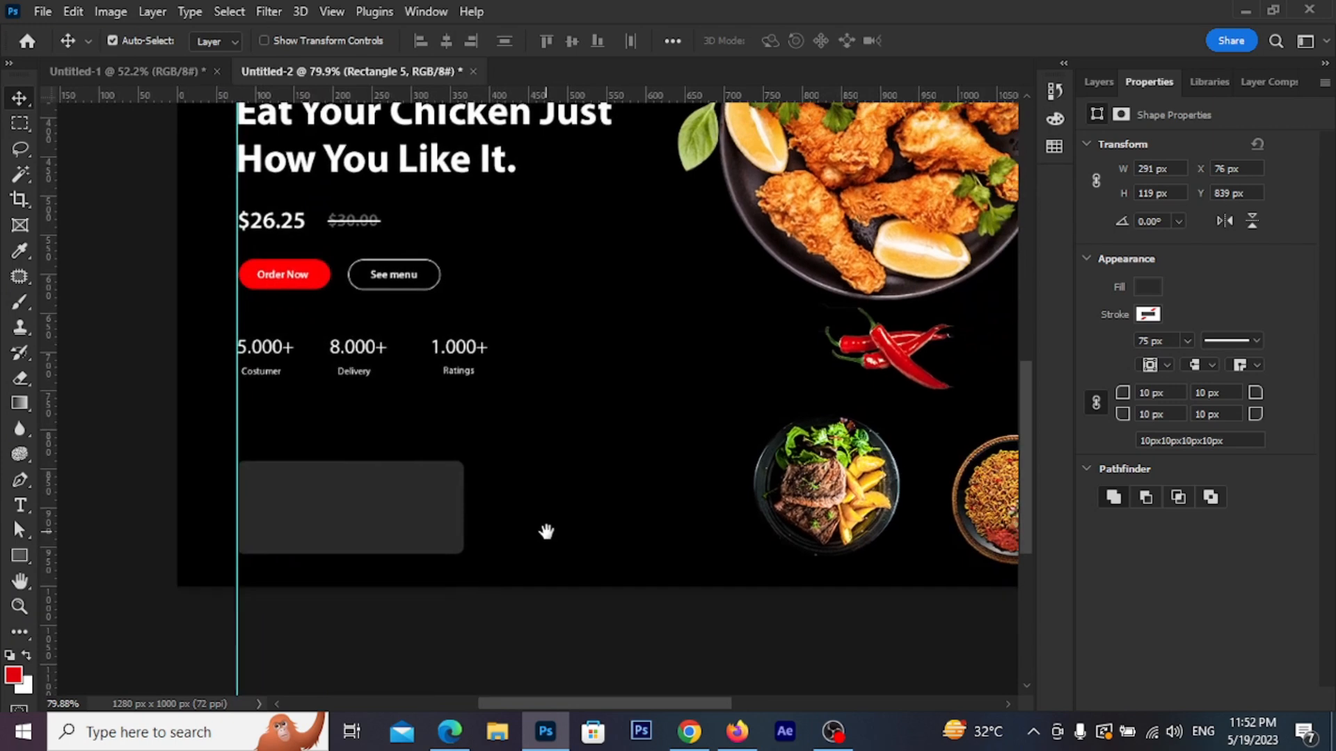
Change the card's fill to near-black #131313 and nudge it up and left
left_click(1148, 288)
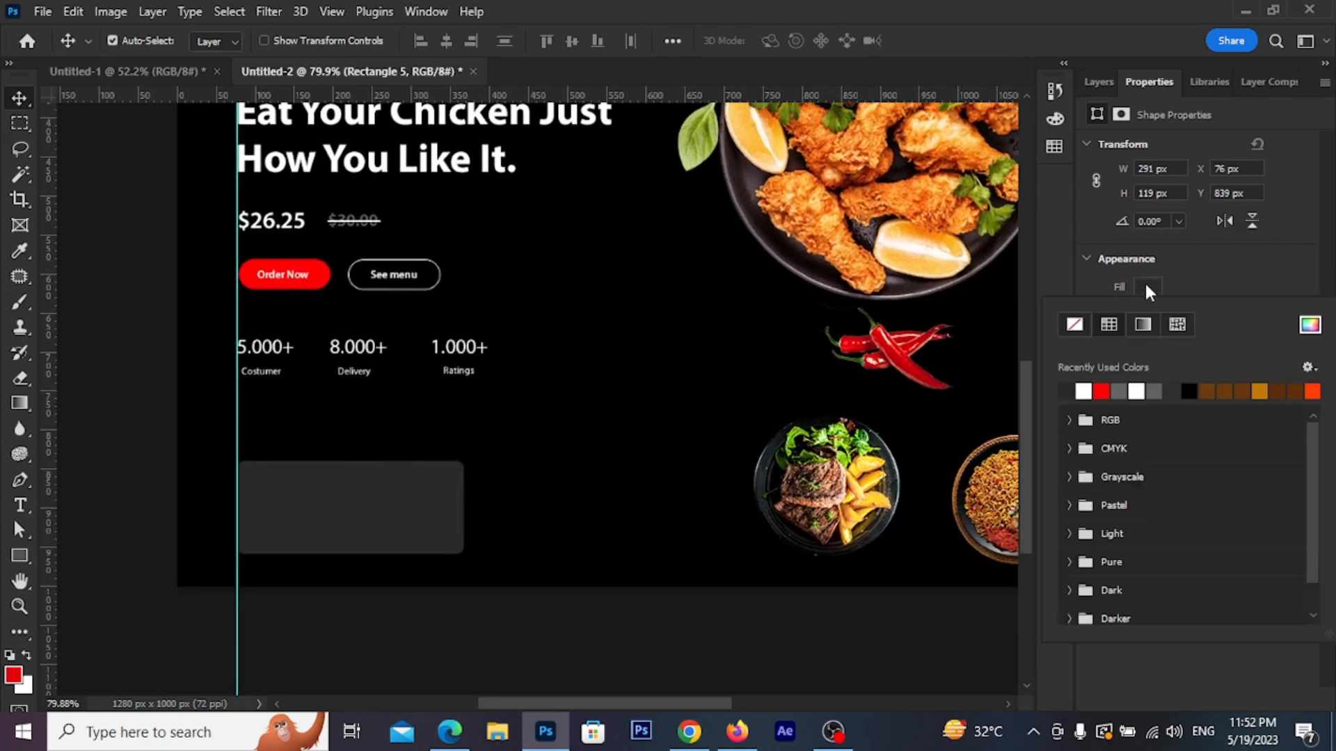
left_click(1308, 327)
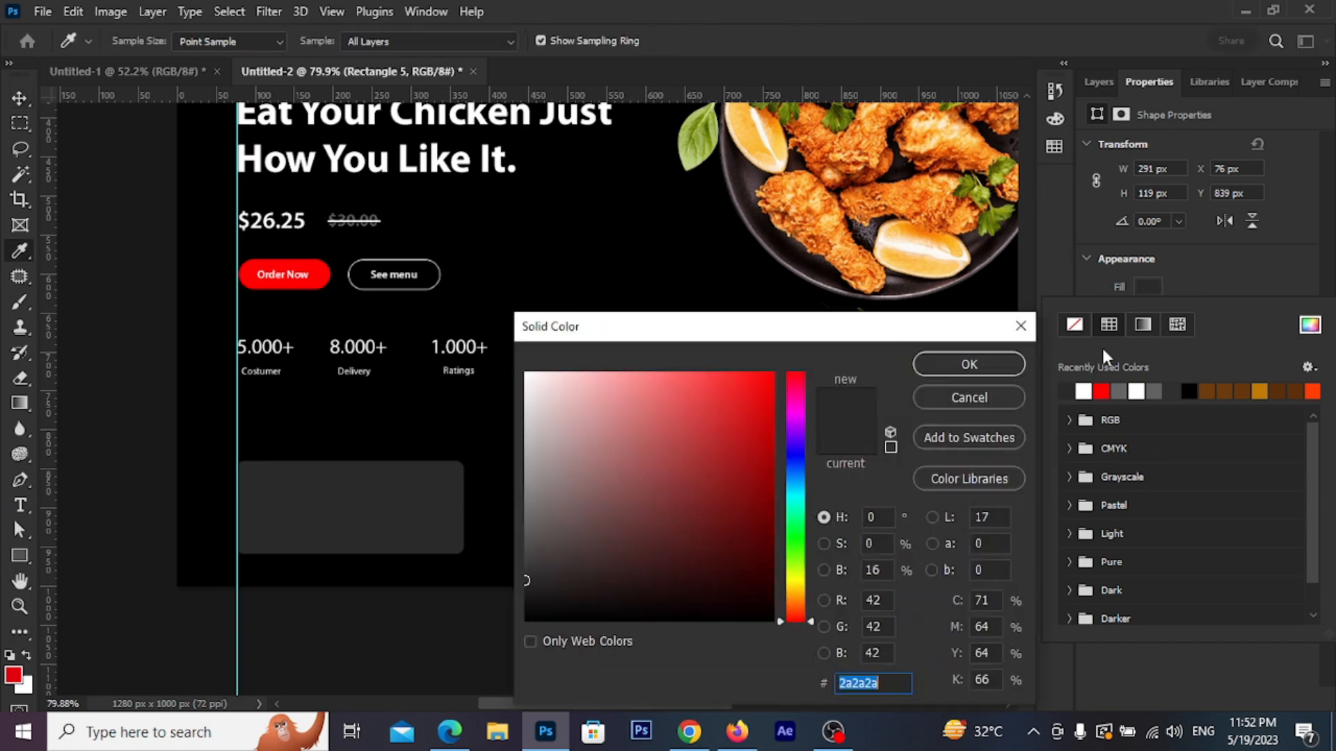
left_click_drag(531, 599, 526, 603)
left_click(972, 371)
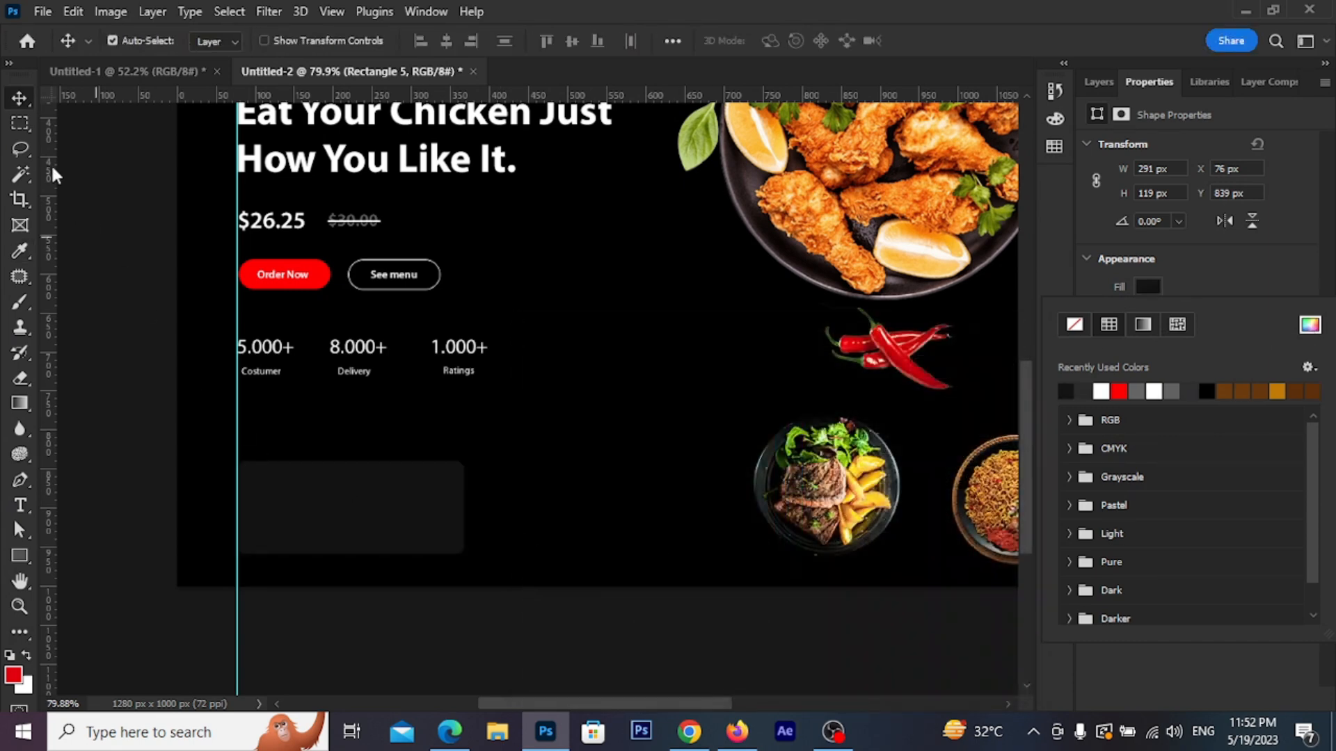
left_click(26, 94)
left_click(159, 310)
scroll(471, 444, "down", 1)
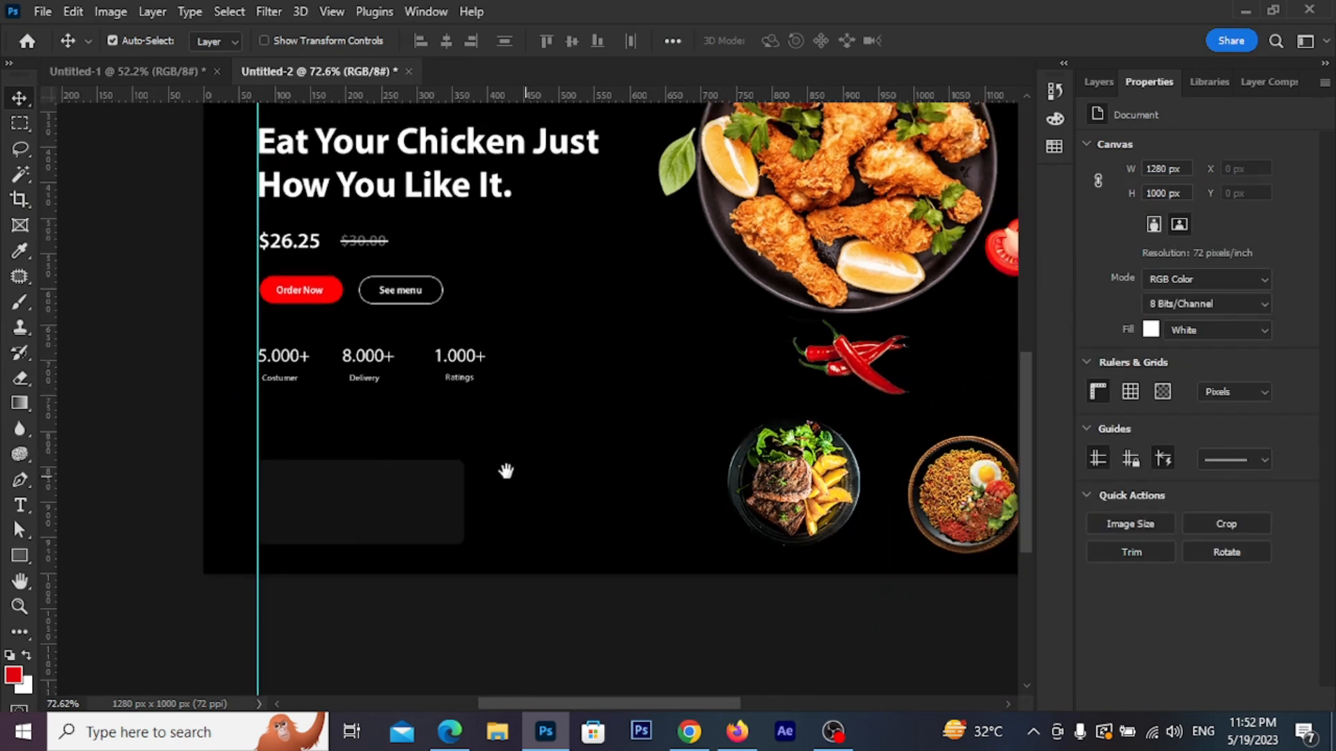
left_click_drag(521, 477, 478, 449)
left_click_drag(357, 474, 354, 469)
Stretch the dark card taller by dragging its top handle up in Free Transform
scroll(398, 456, "down", 1)
scroll(487, 472, "down", 1)
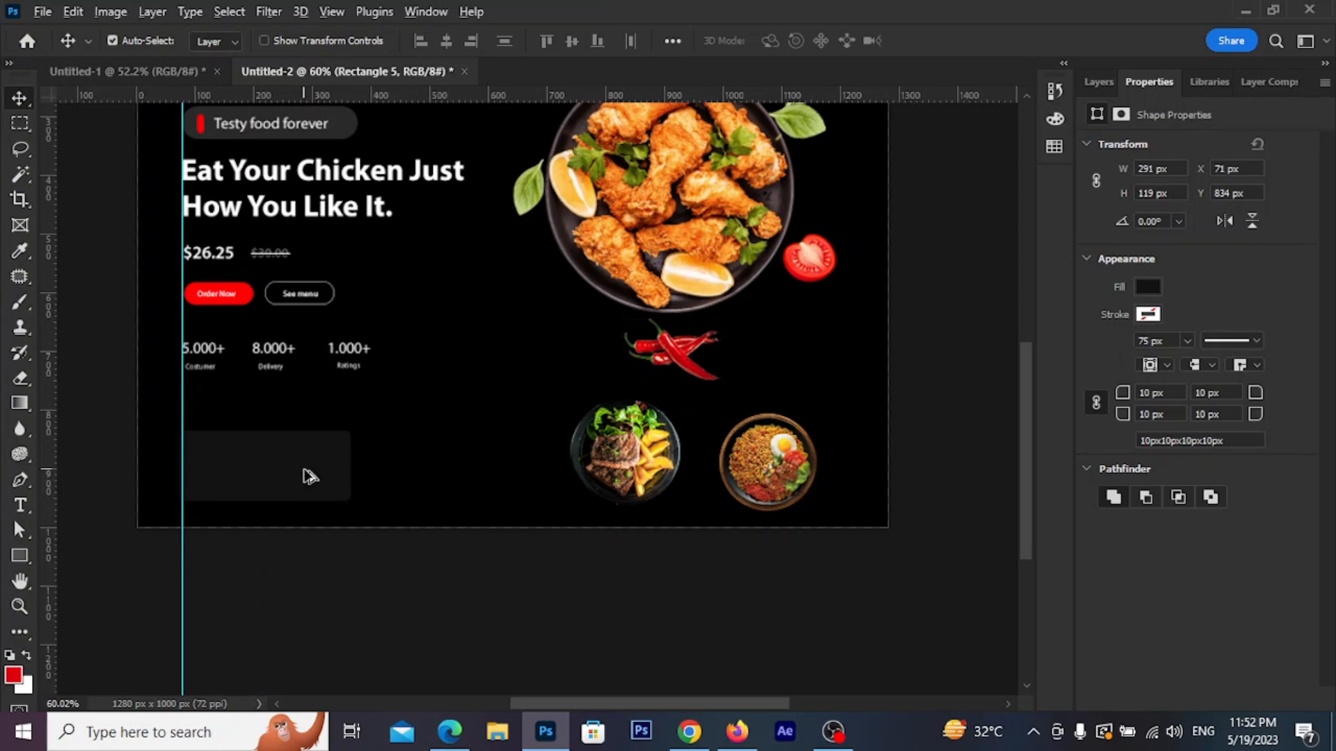
key("ctrl+t")
left_click_drag(263, 432, 263, 419)
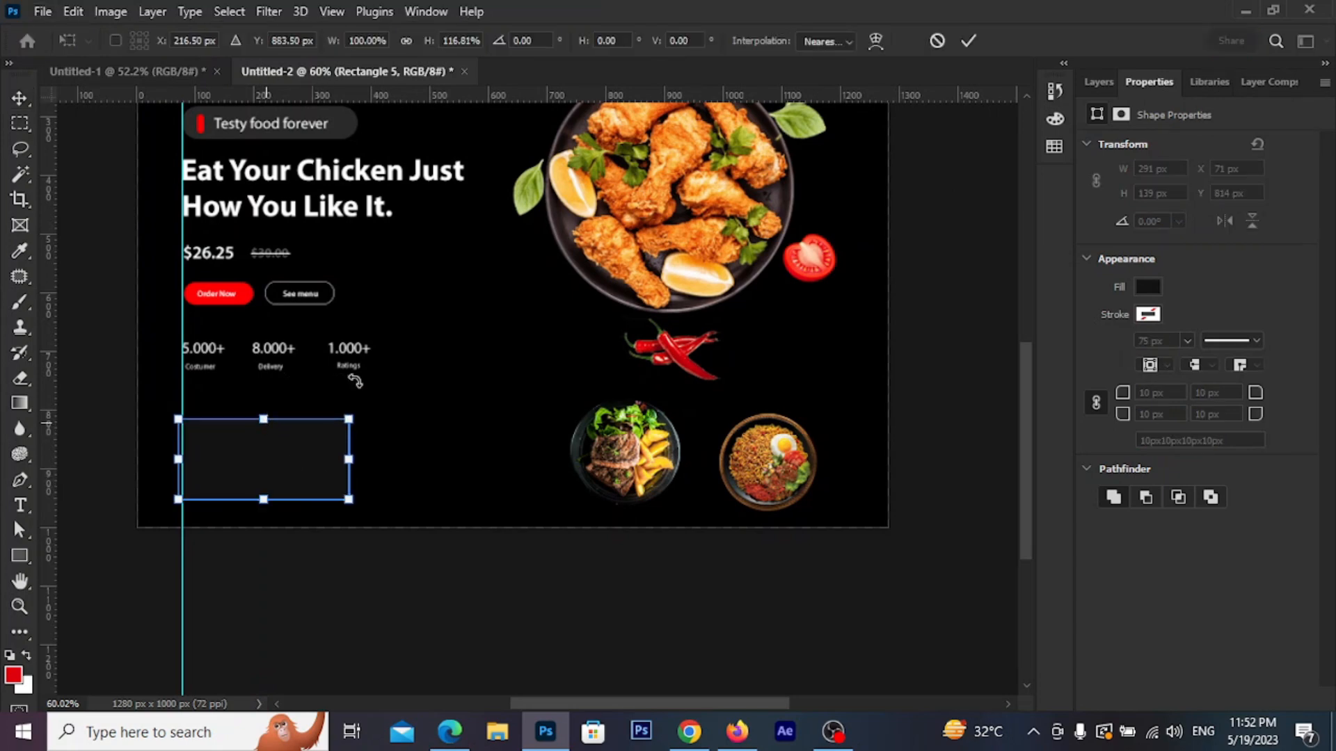
left_click(967, 40)
Alt-drag copies of the card to the right, spaced 72 px apart, forming a row of three
left_click_drag(334, 468, 524, 468)
scroll(486, 465, "up", 3)
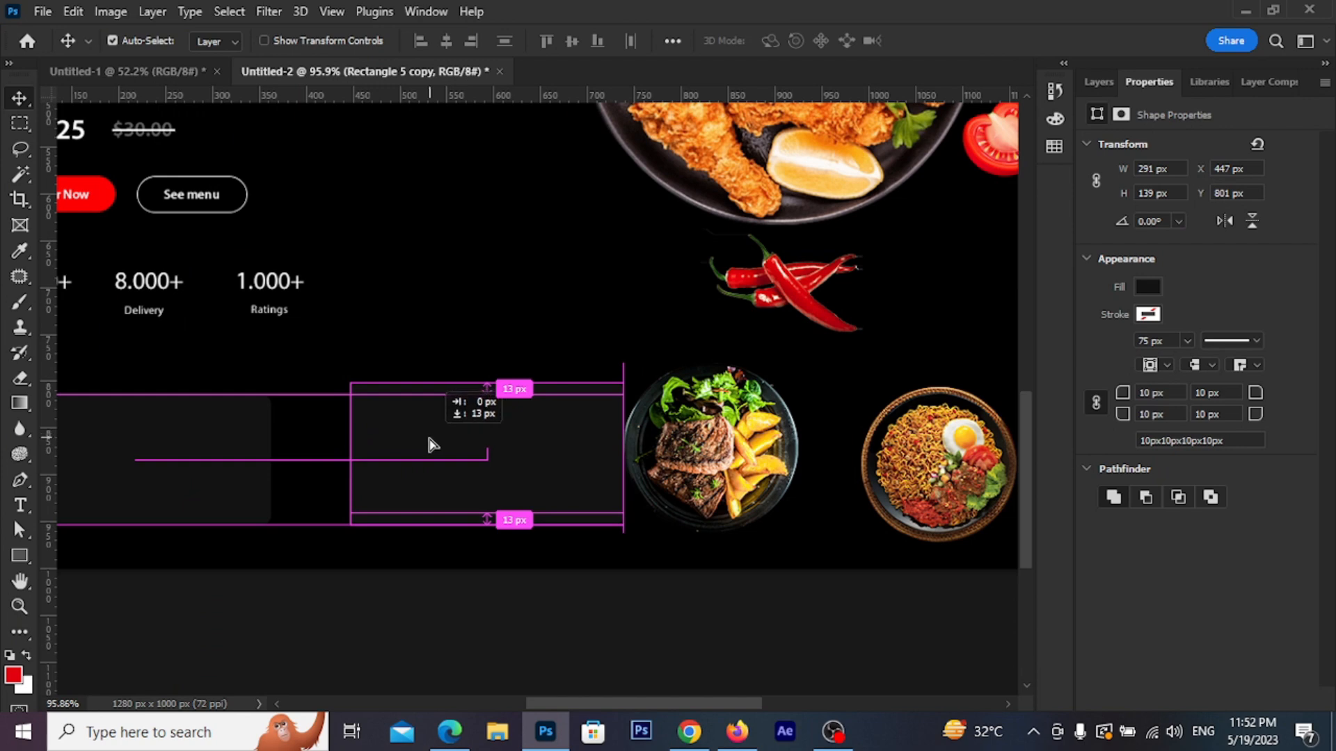
left_click_drag(486, 430, 697, 467)
scroll(561, 498, "down", 3)
In the Layers panel, drag the first dish photo layer above the cards
left_click(716, 513)
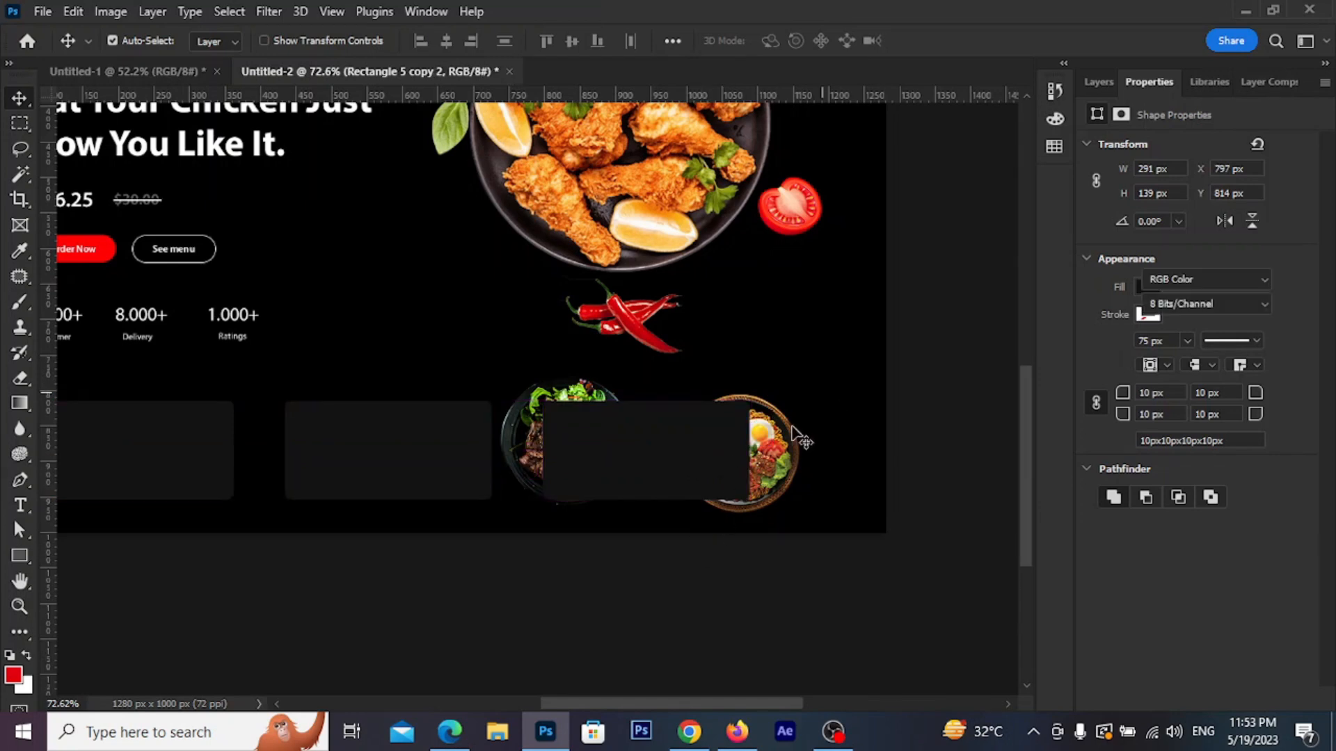
left_click(583, 400)
left_click(905, 421)
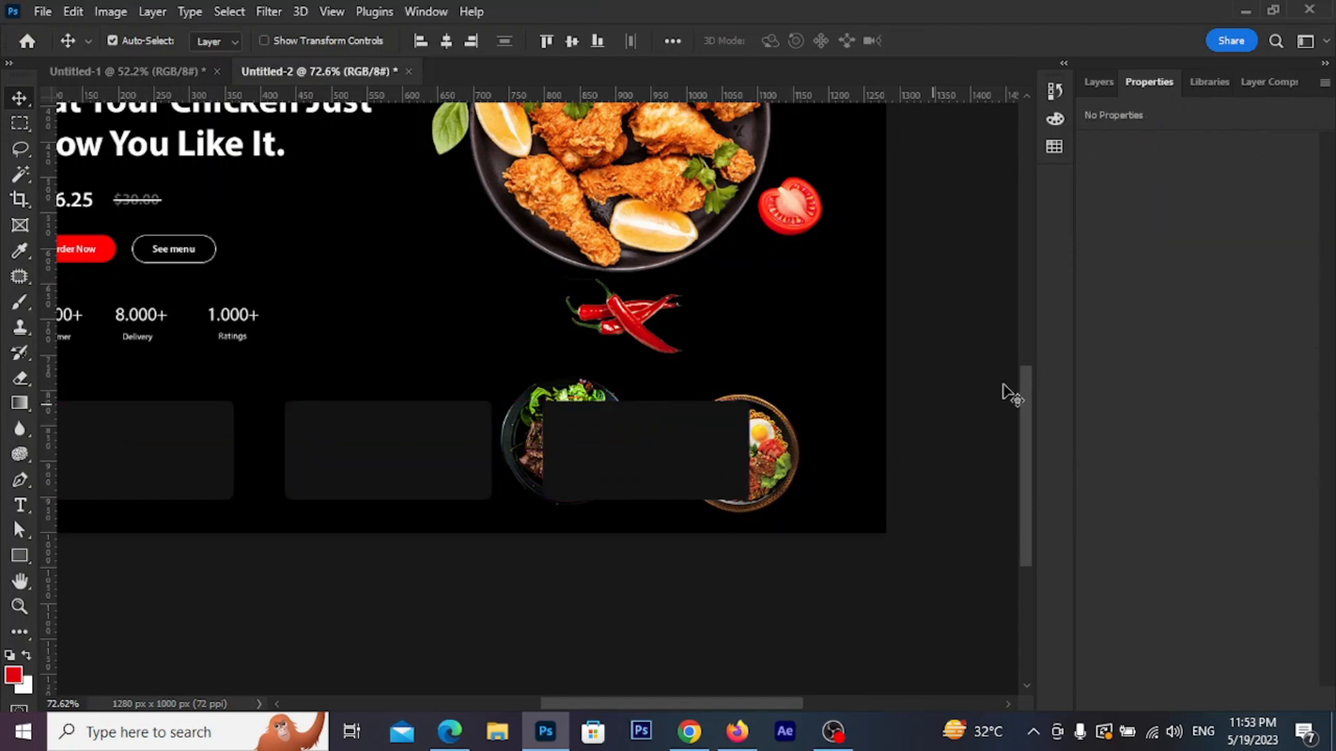
left_click(1099, 83)
left_click(587, 393)
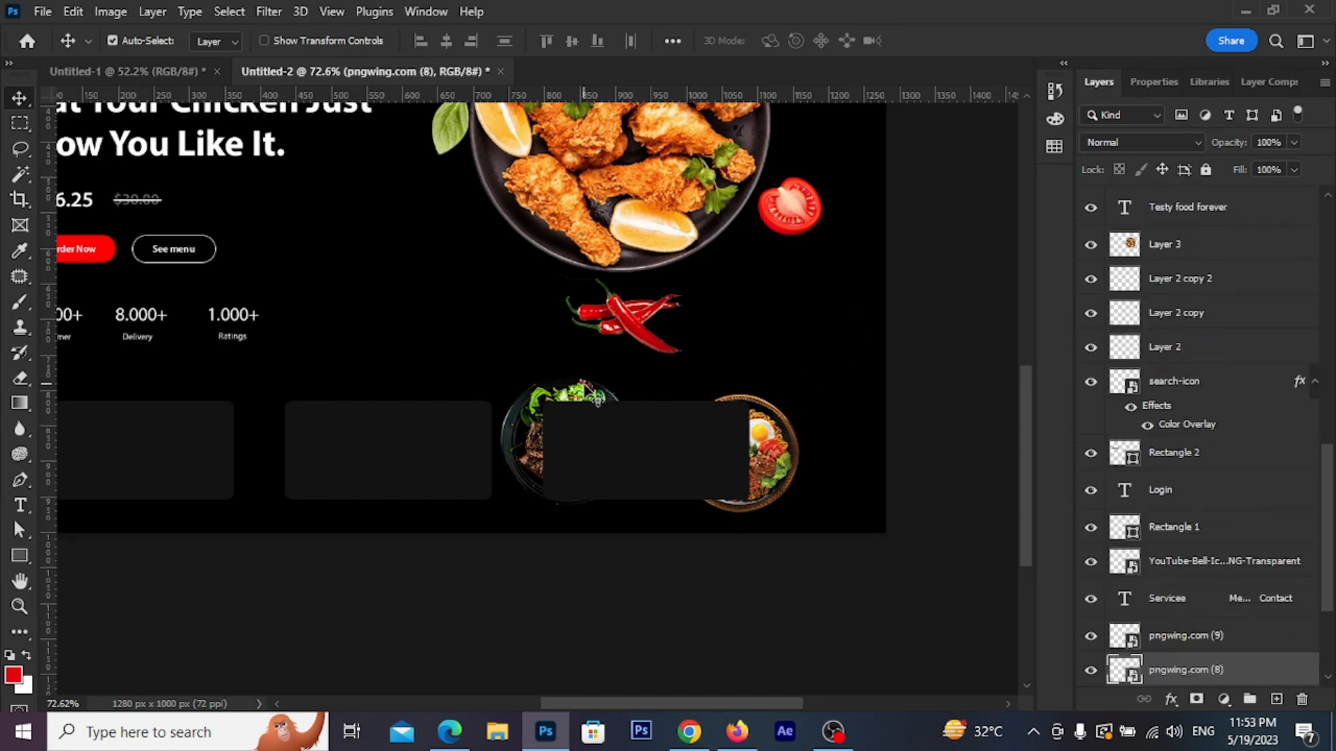
scroll(1204, 657, "down", 2)
scroll(1202, 647, "up", 3)
scroll(1201, 645, "down", 6)
scroll(1197, 642, "up", 3)
scroll(1193, 635, "up", 5)
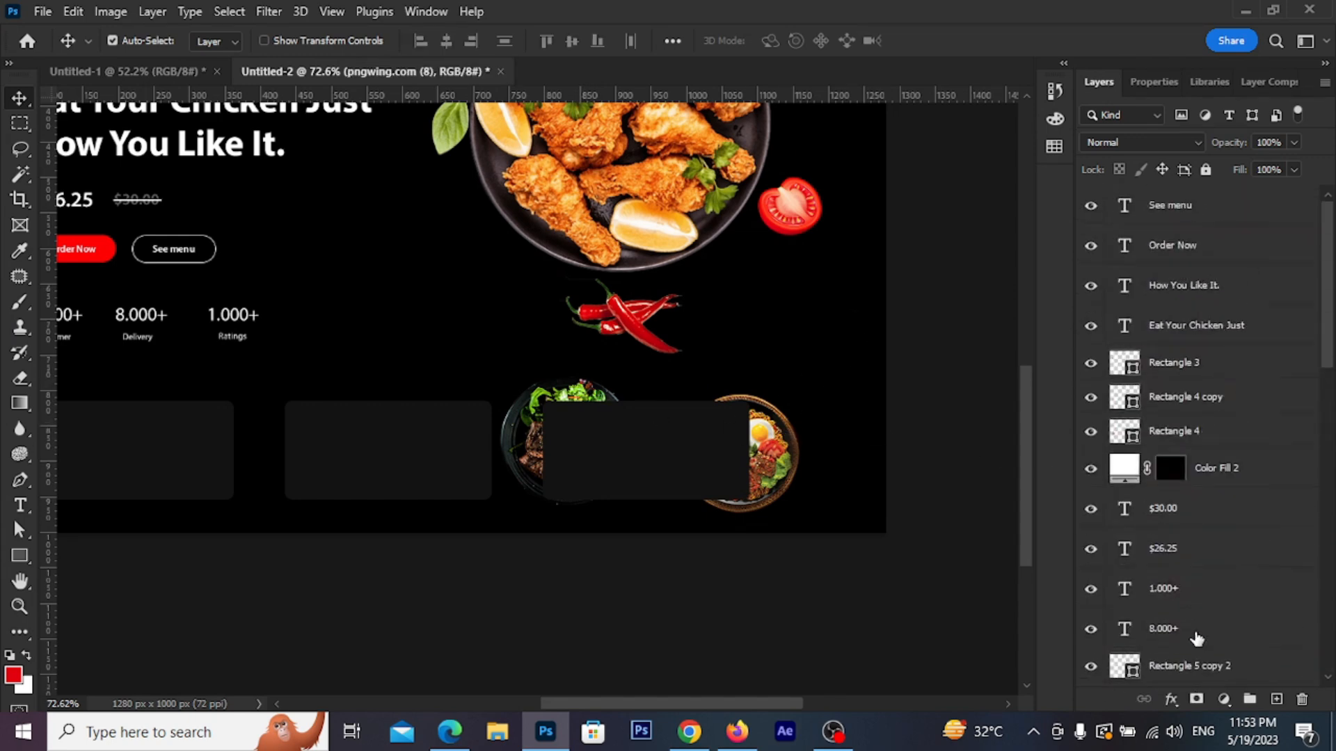
scroll(1193, 635, "down", 6)
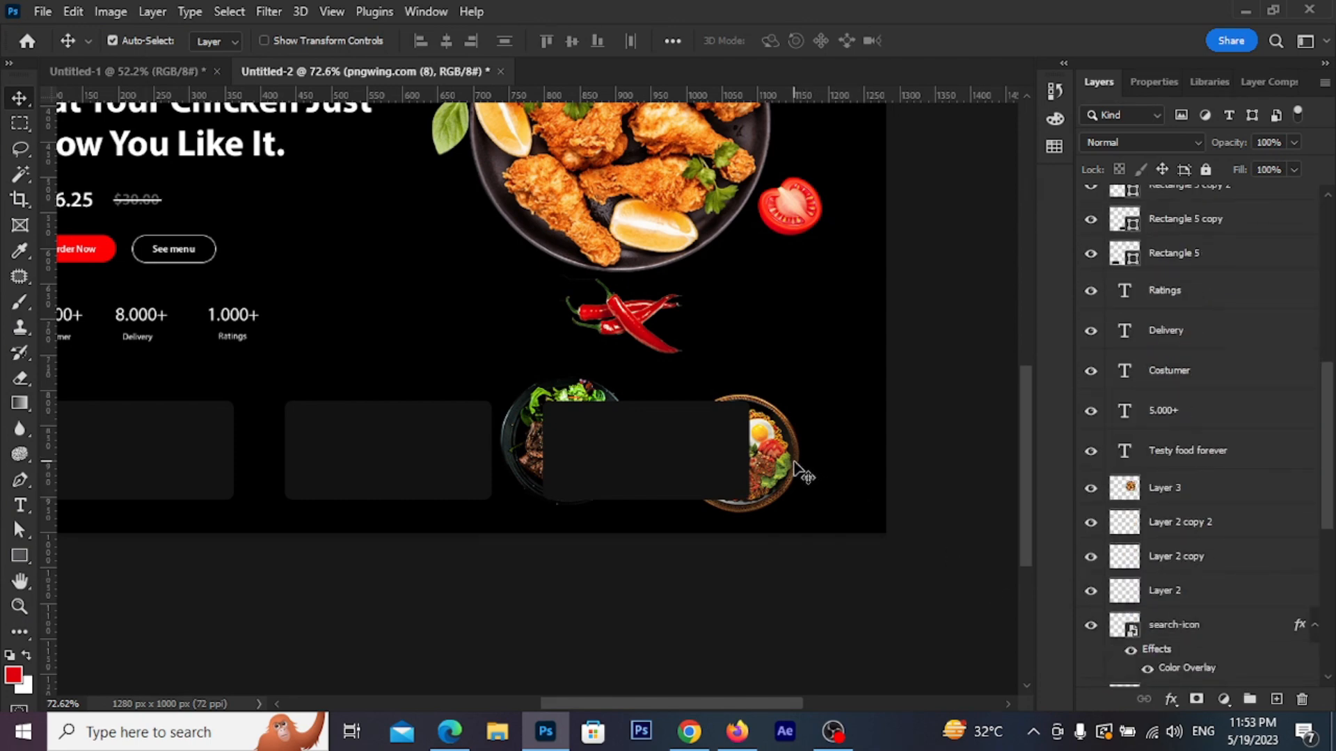
scroll(1145, 595, "down", 5)
left_click_drag(1176, 672, 1141, 184)
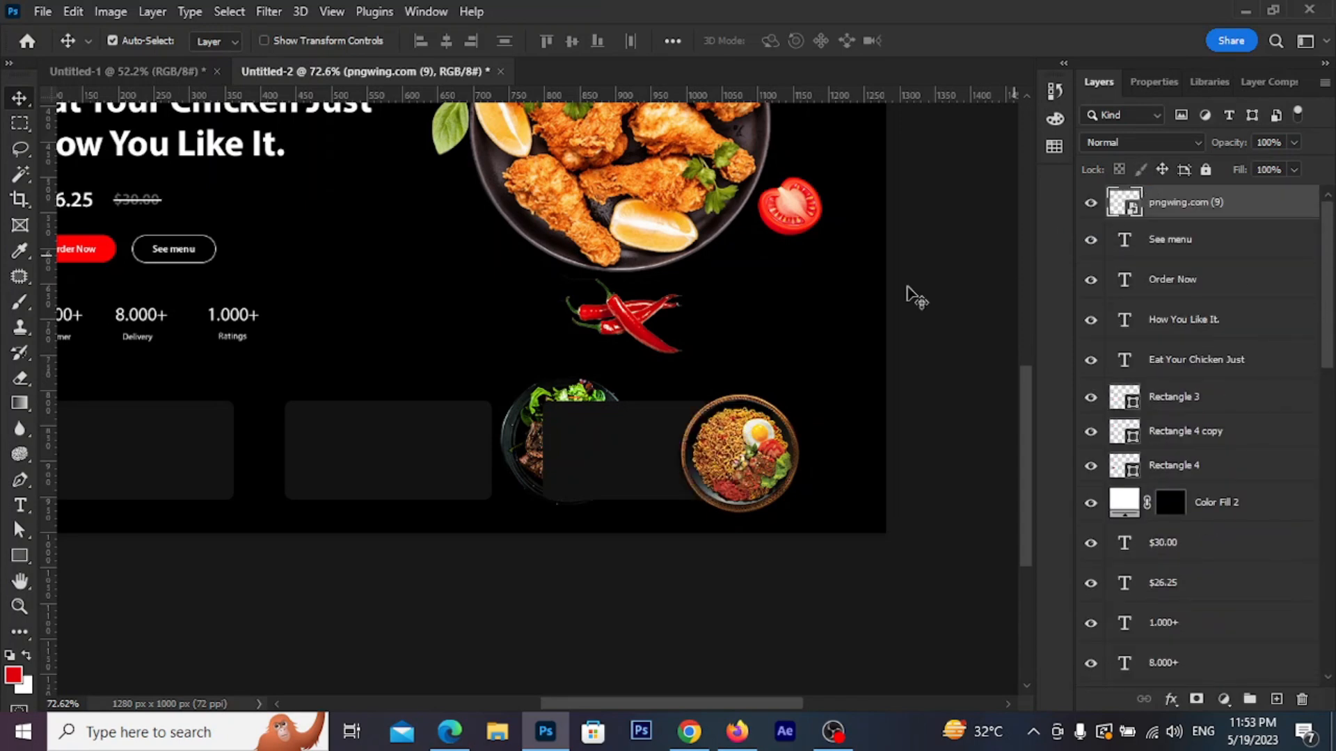
Raise the steak plate layer to the top and place the noodle bowl on the left card
left_click(532, 396)
mouse_move(1163, 665)
left_mouse_down()
mouse_move(1178, 141)
mouse_move(1173, 204)
left_mouse_up()
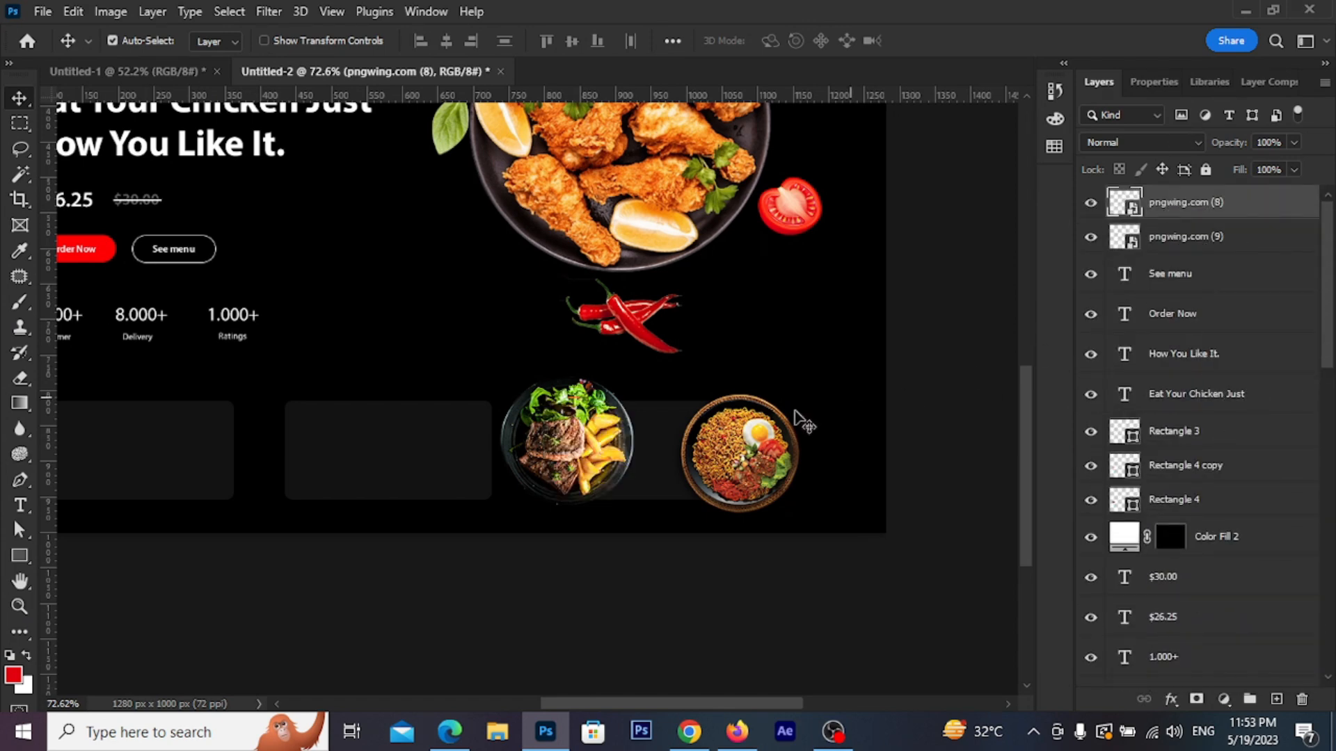
left_click_drag(749, 469, 165, 446)
left_click_drag(170, 463, 525, 449)
Scale the noodle bowl to 20% and set it at the left side of the first card
scroll(502, 444, "up", 5)
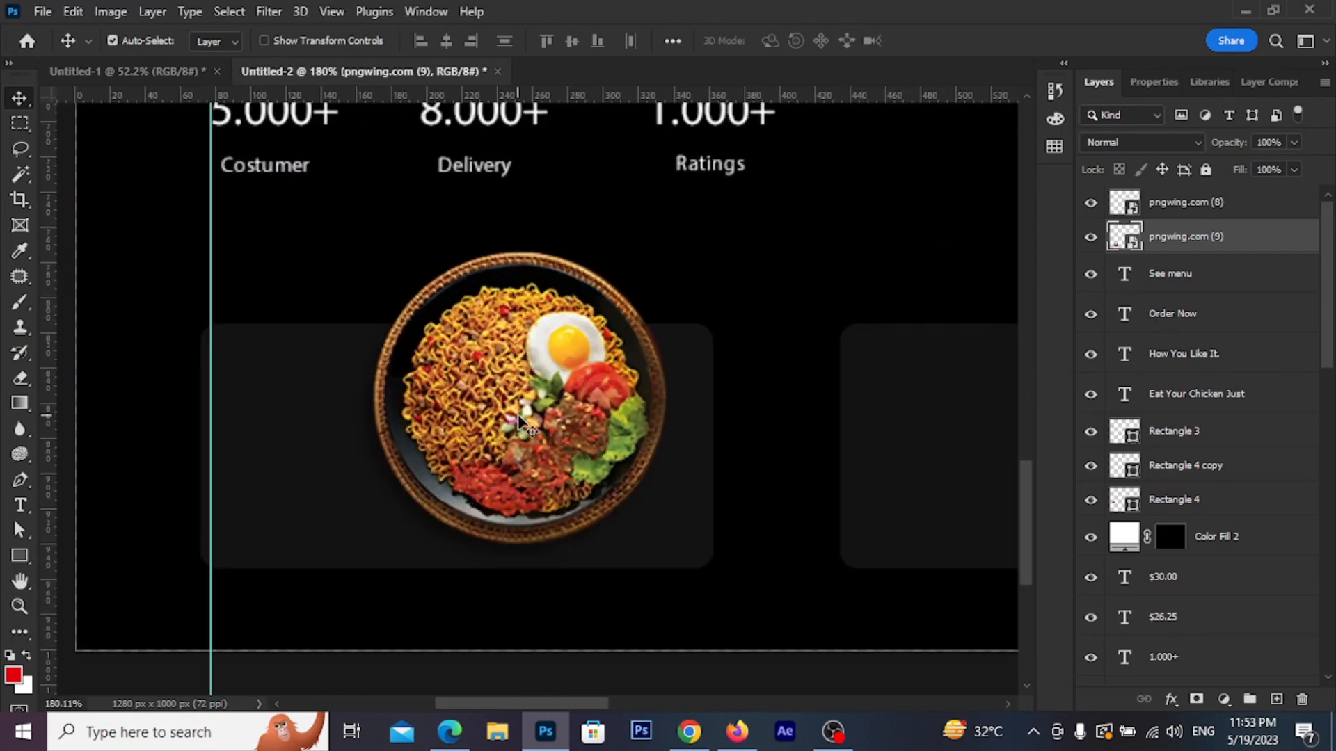
key("ctrl+t")
left_click_drag(677, 307, 581, 353)
left_click_drag(521, 415, 341, 446)
left_click(969, 41)
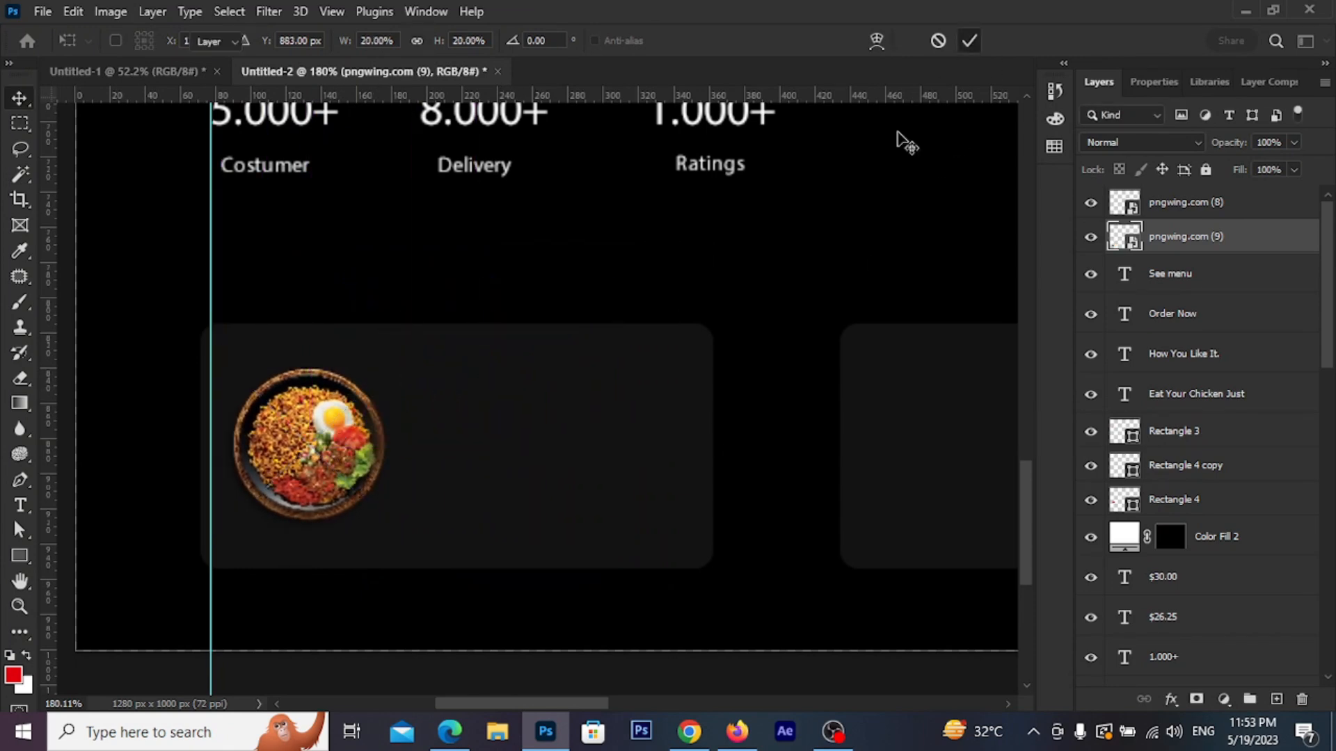
Scale the steak plate to about 17% and set it at the left of the centre card
scroll(559, 363, "down", 3)
left_click_drag(719, 389, 576, 422)
scroll(550, 452, "up", 2)
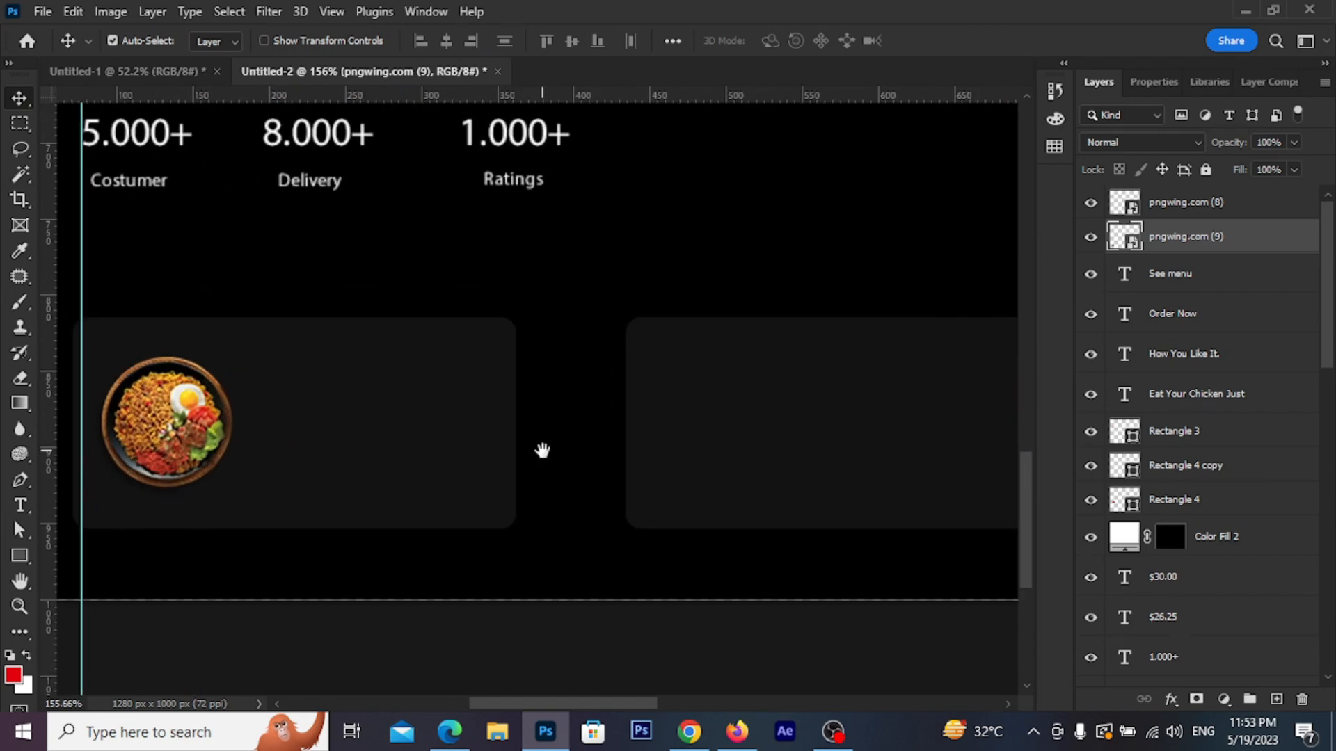
scroll(613, 442, "up", 2)
scroll(603, 426, "down", 3)
left_click_drag(912, 459, 639, 489)
key("ctrl+t")
left_click_drag(745, 384, 712, 420)
left_click_drag(667, 478, 620, 450)
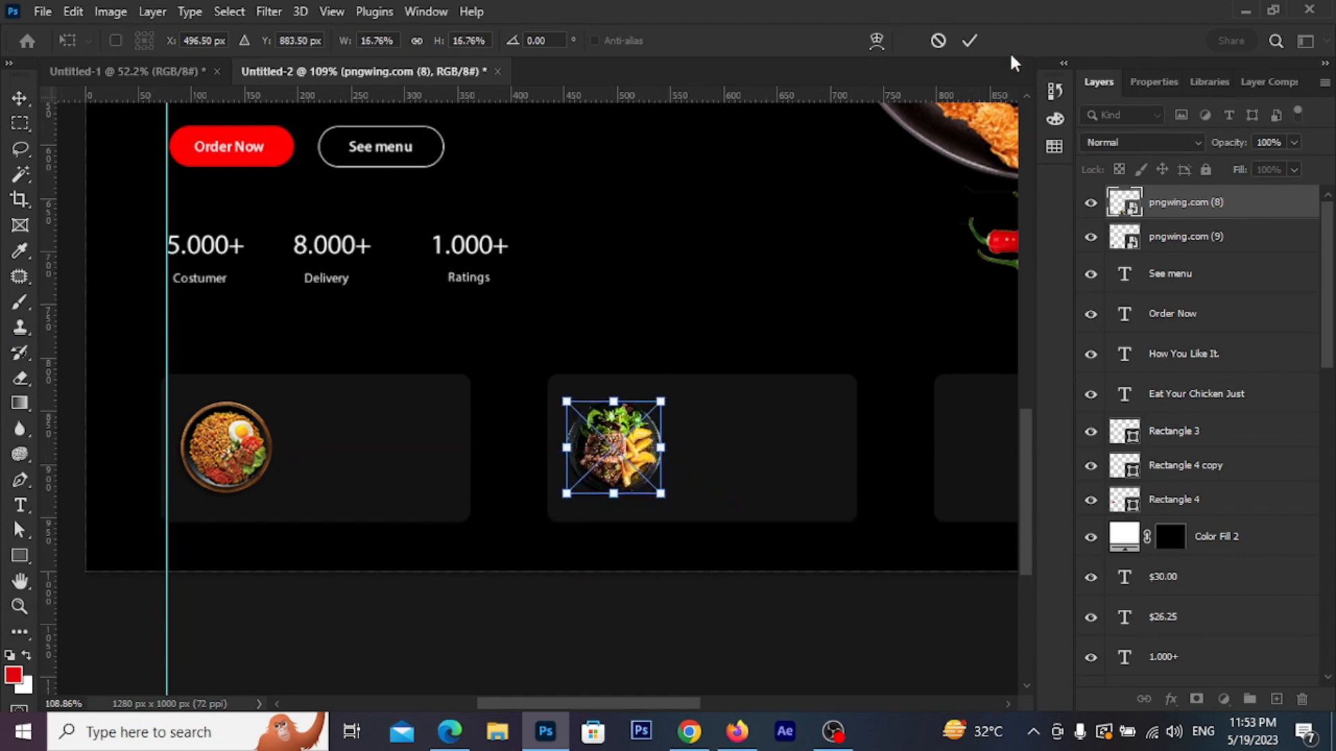
left_click(969, 41)
scroll(527, 498, "down", 2)
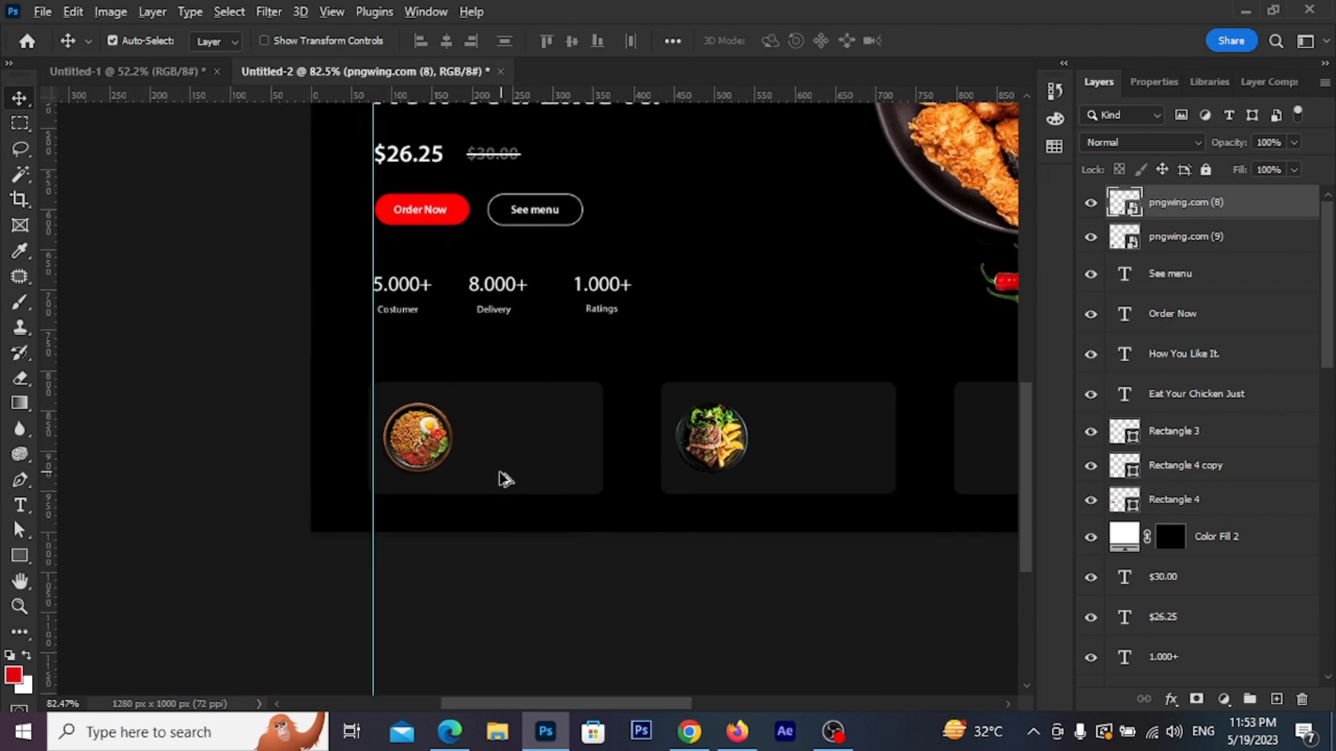
scroll(501, 478, "up", 5)
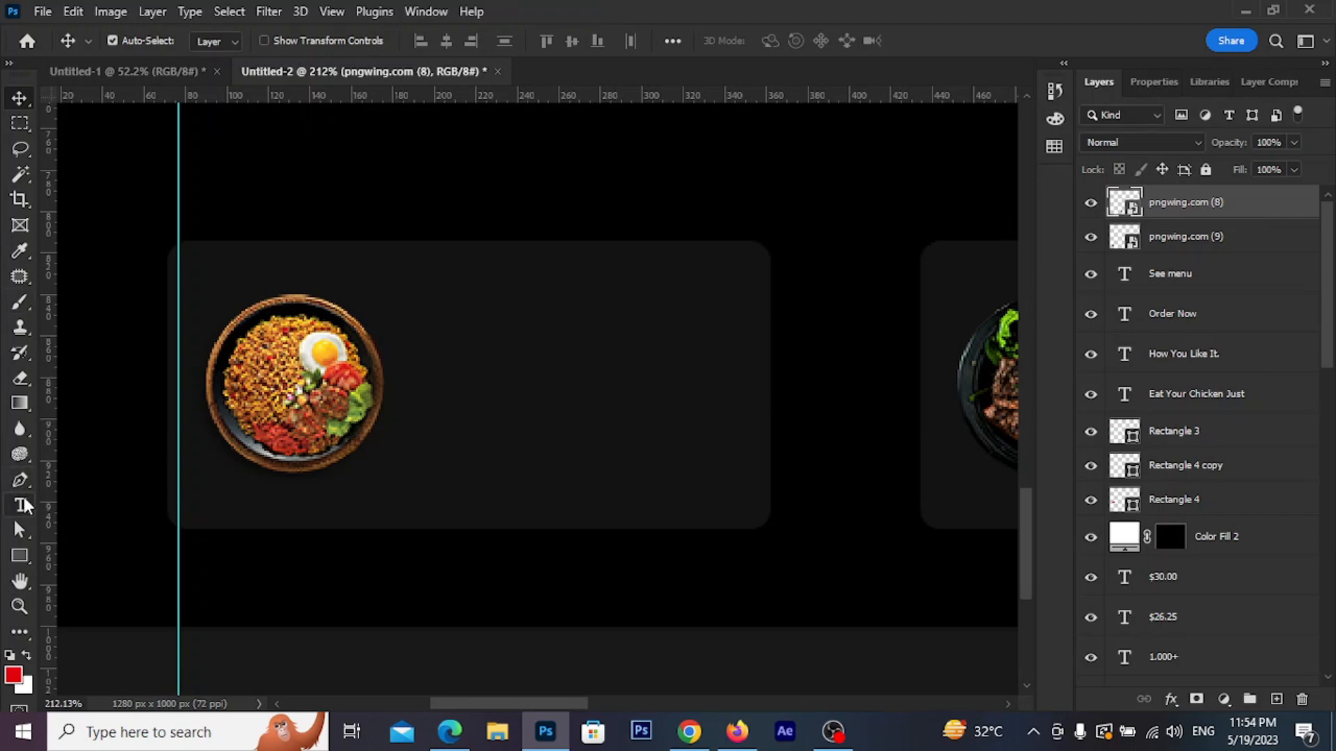
Type 'Chicken with Potato' on the first card at 14 pt and position it beside the bowl
left_click(21, 506)
left_click(504, 348)
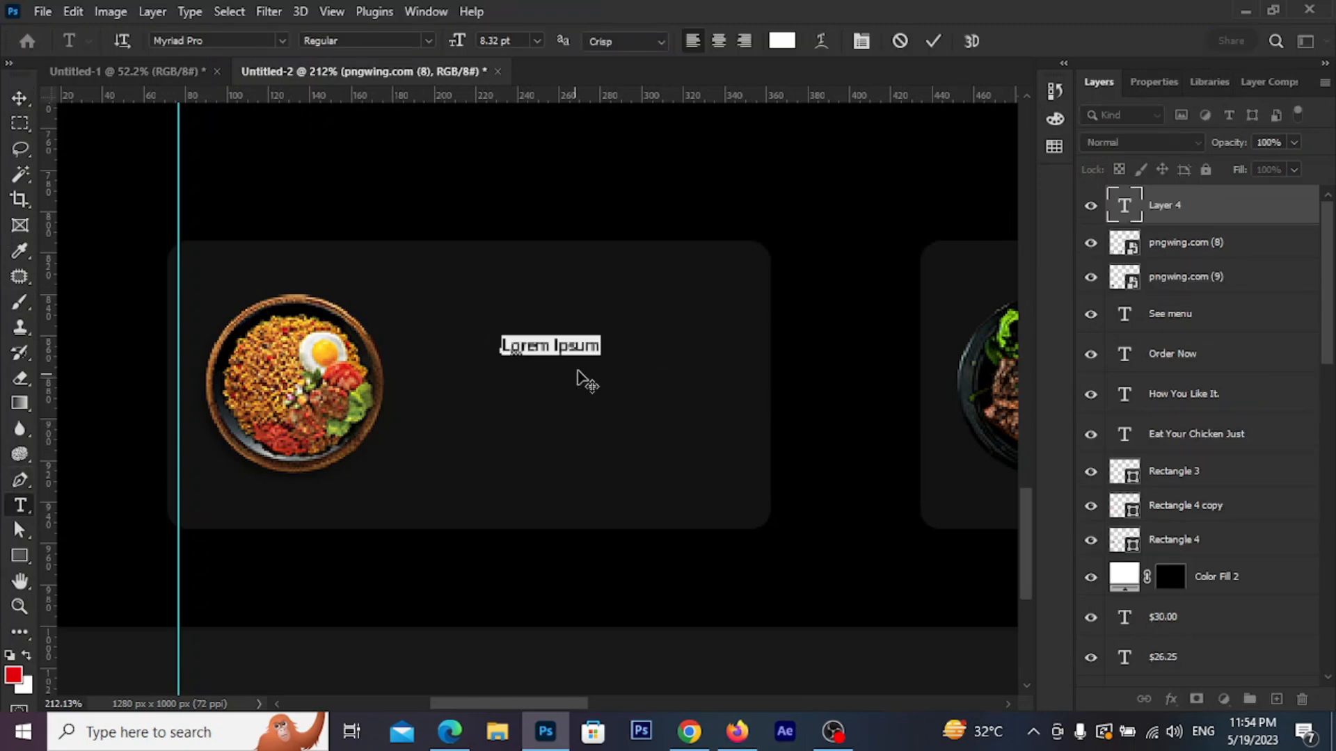
type("Chicken with Potato")
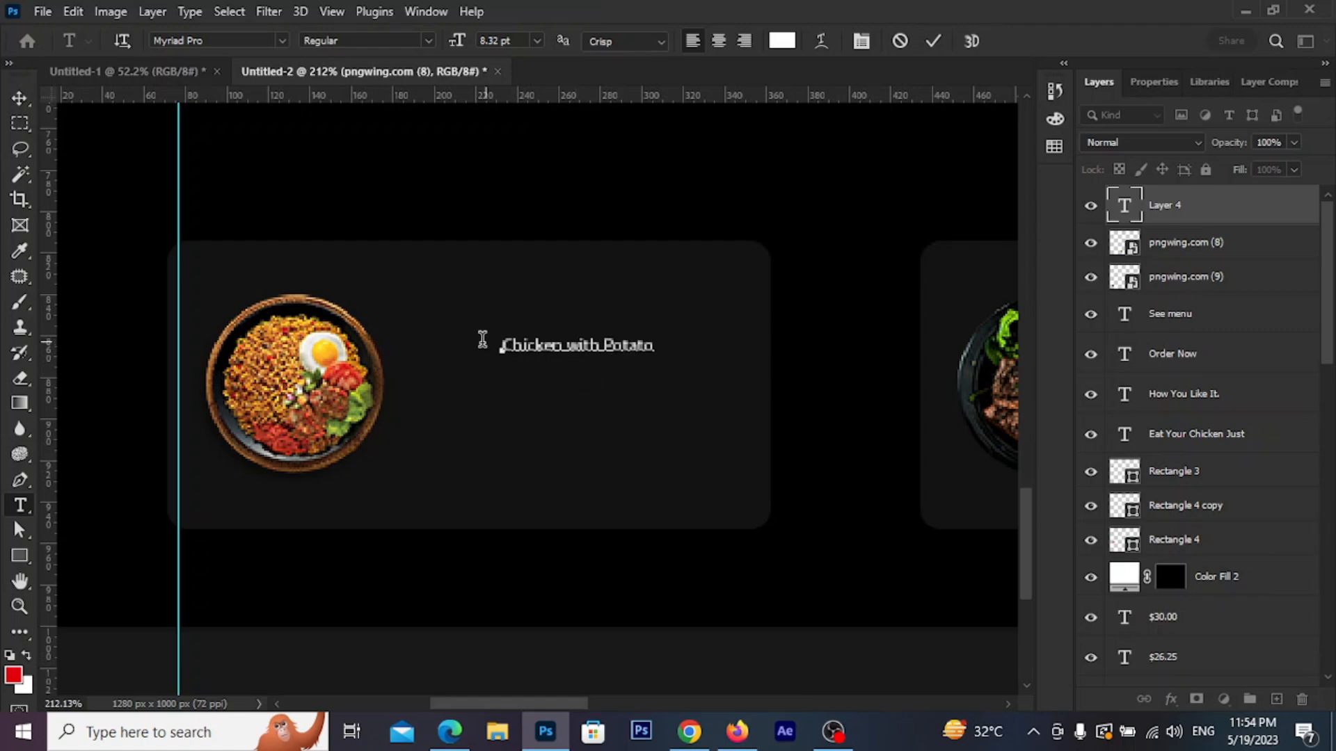
left_click_drag(506, 350, 736, 355)
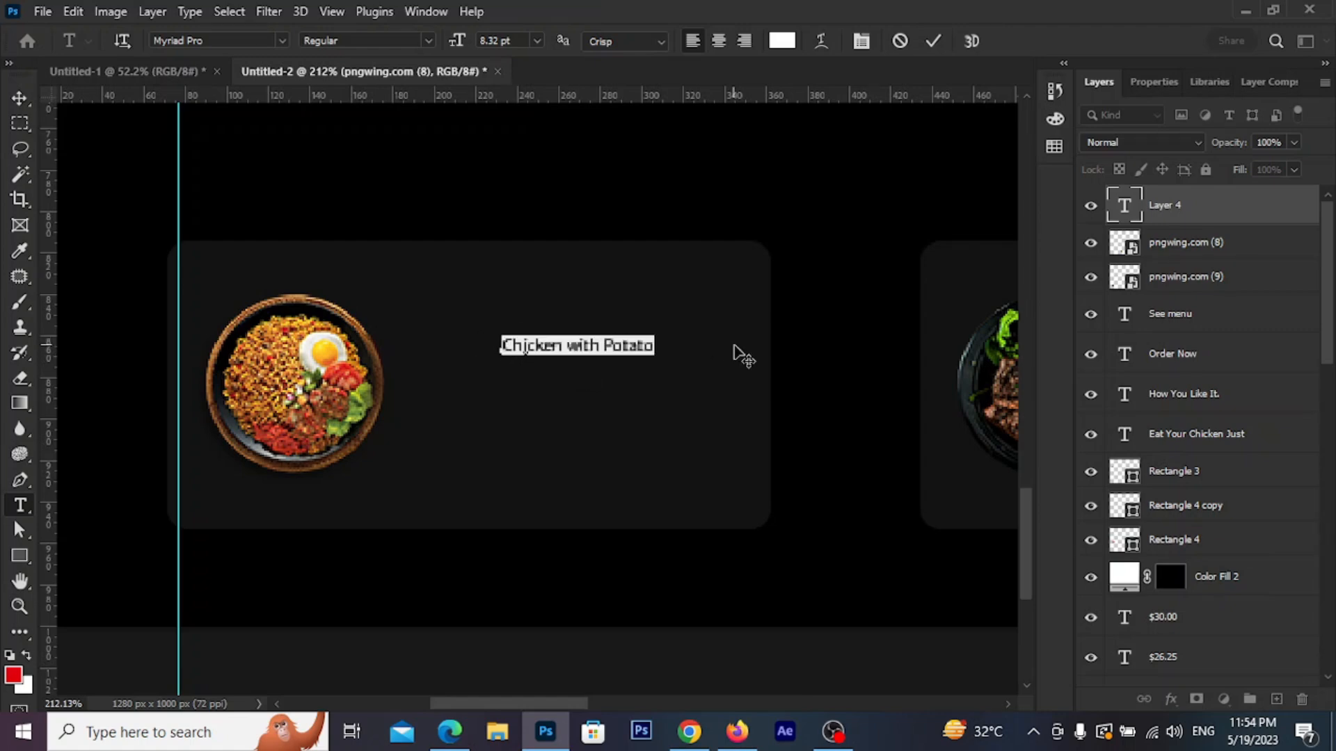
left_click(537, 41)
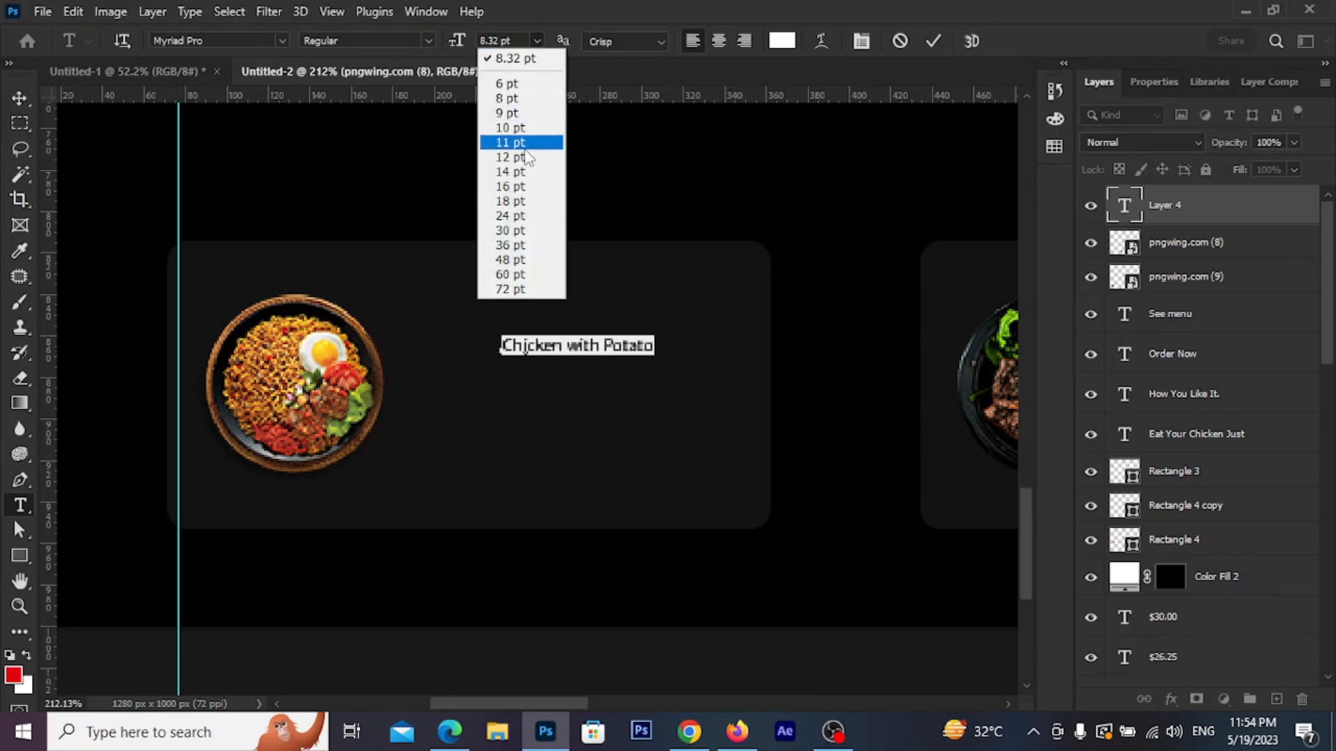
left_click(528, 159)
left_click(537, 40)
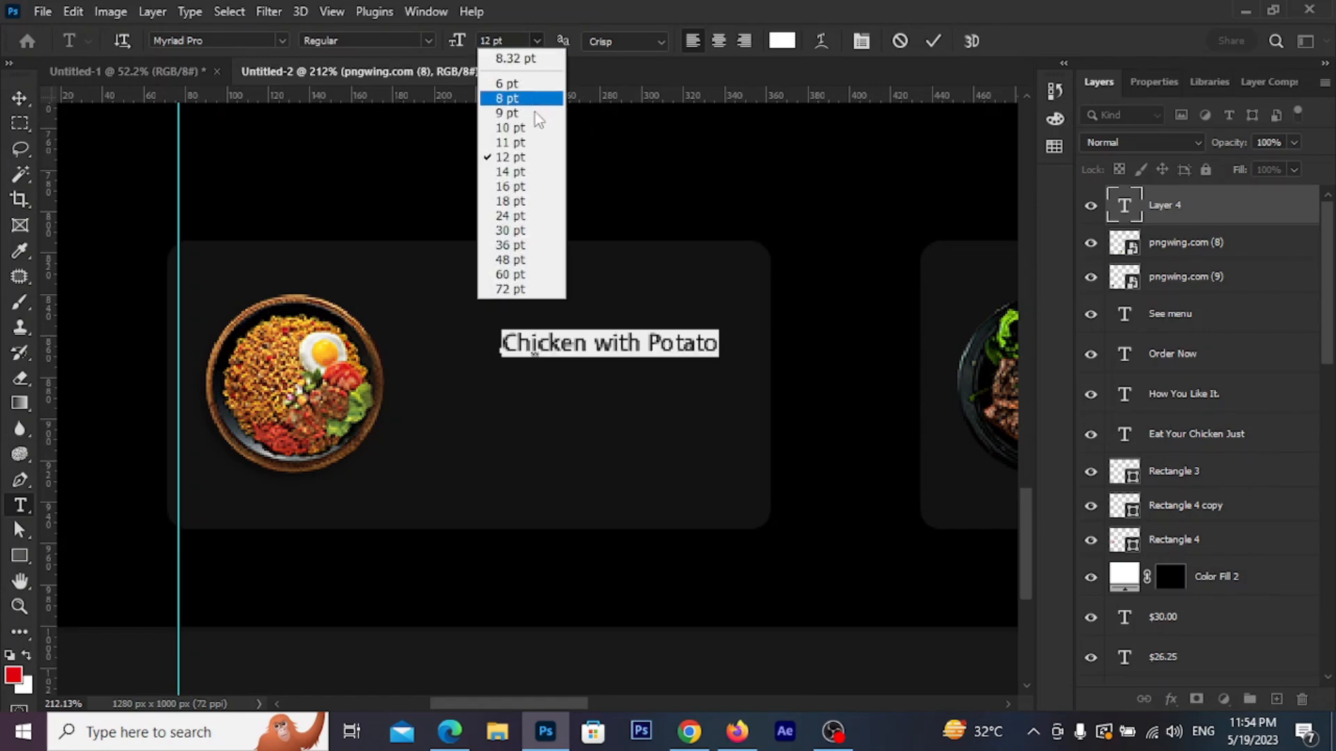
left_click(531, 177)
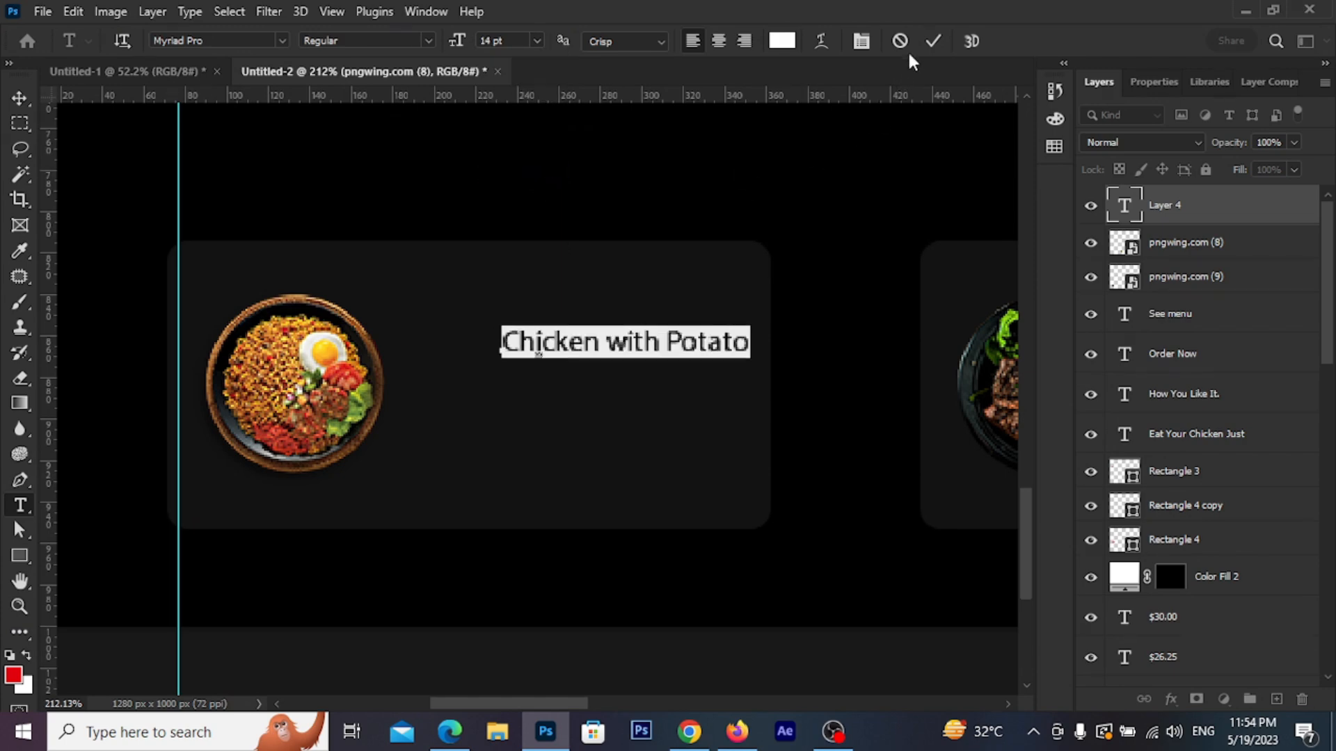
left_click(932, 41)
left_click(19, 103)
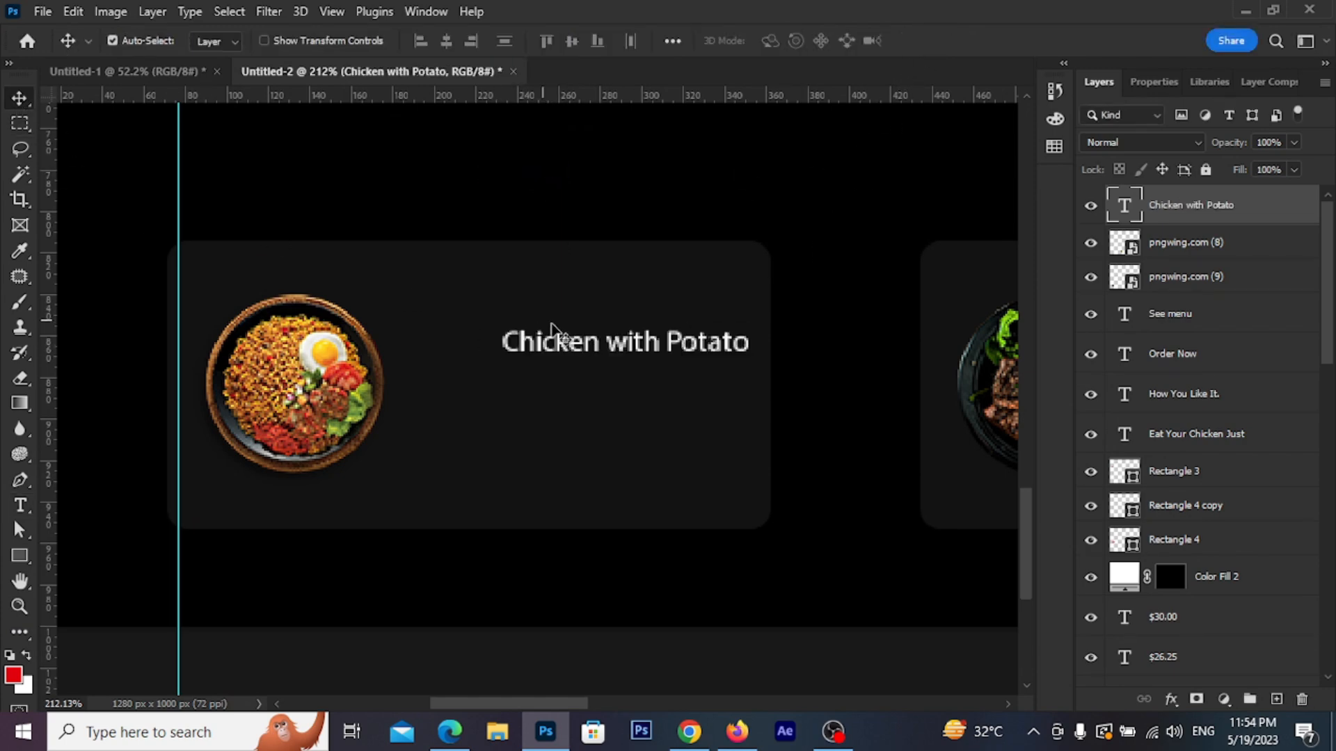
left_click_drag(662, 348, 597, 325)
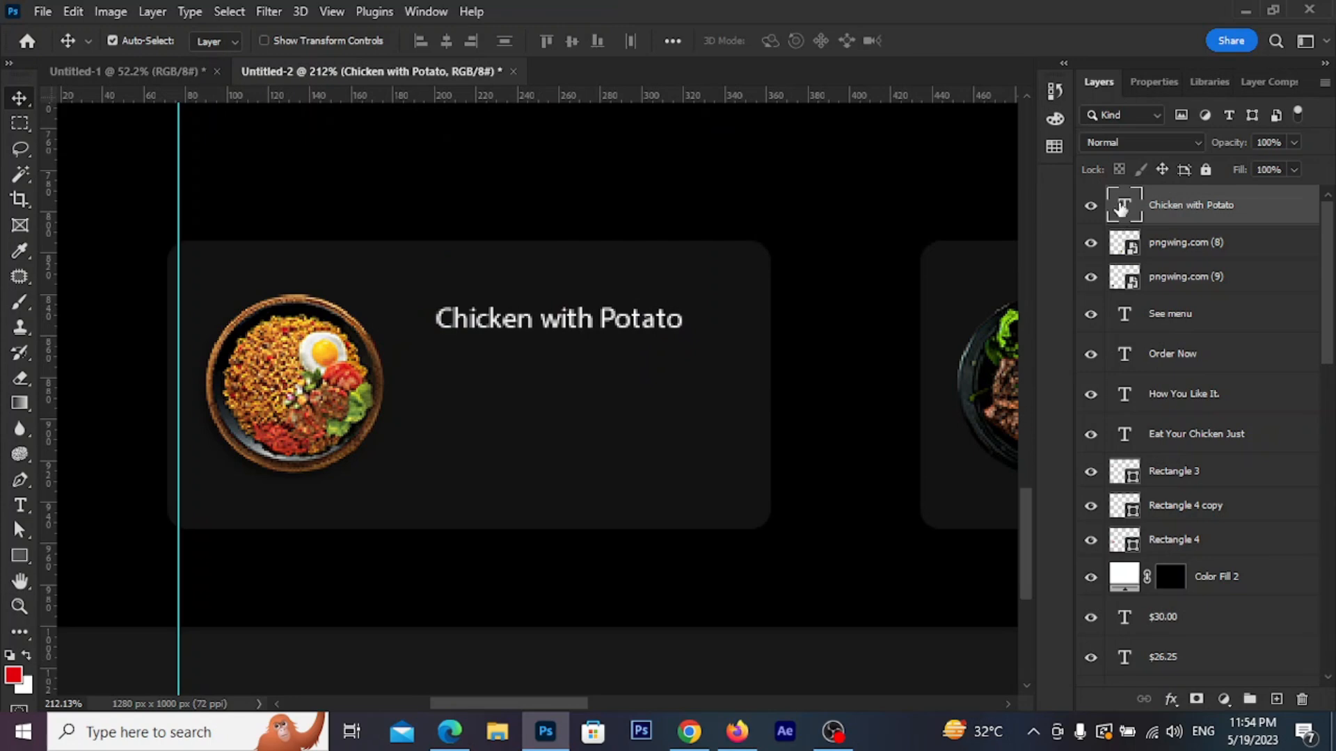
Make the title Semibold and duplicate it directly below itself
double_click(1116, 200)
left_click(428, 40)
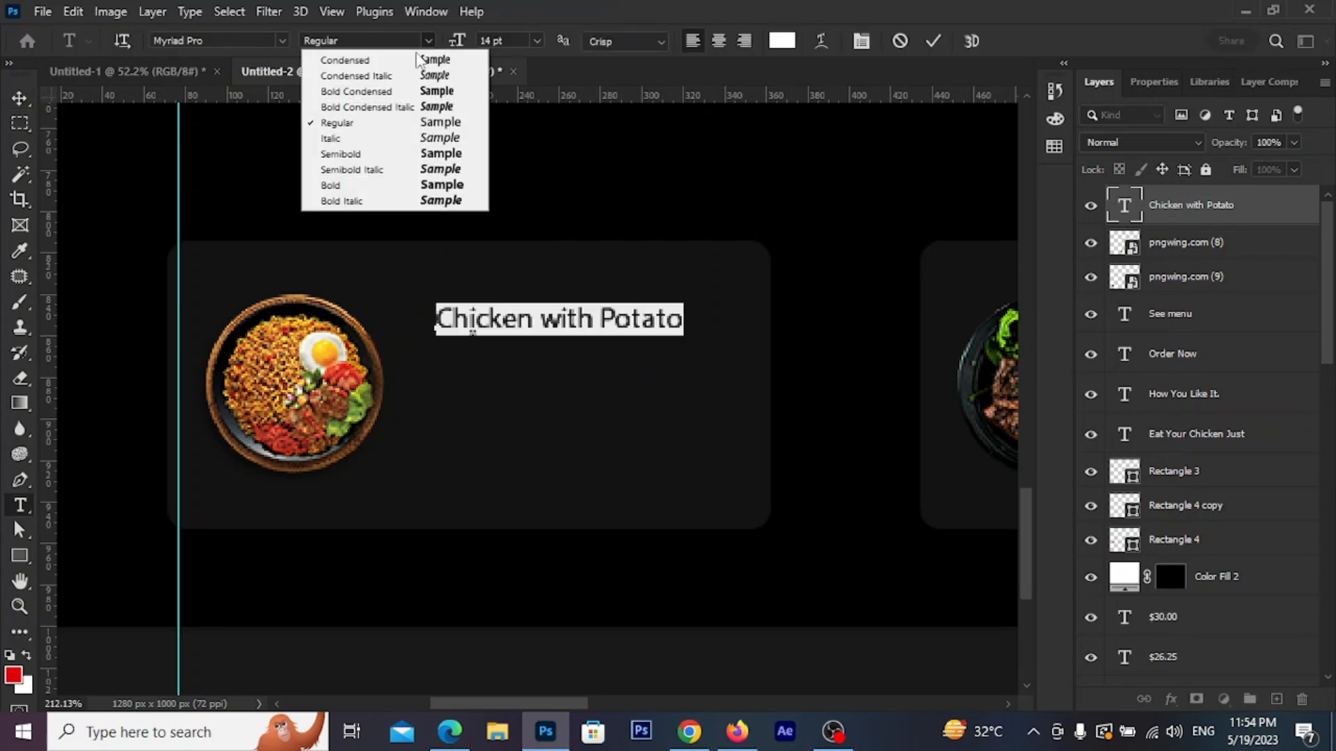
left_click(355, 154)
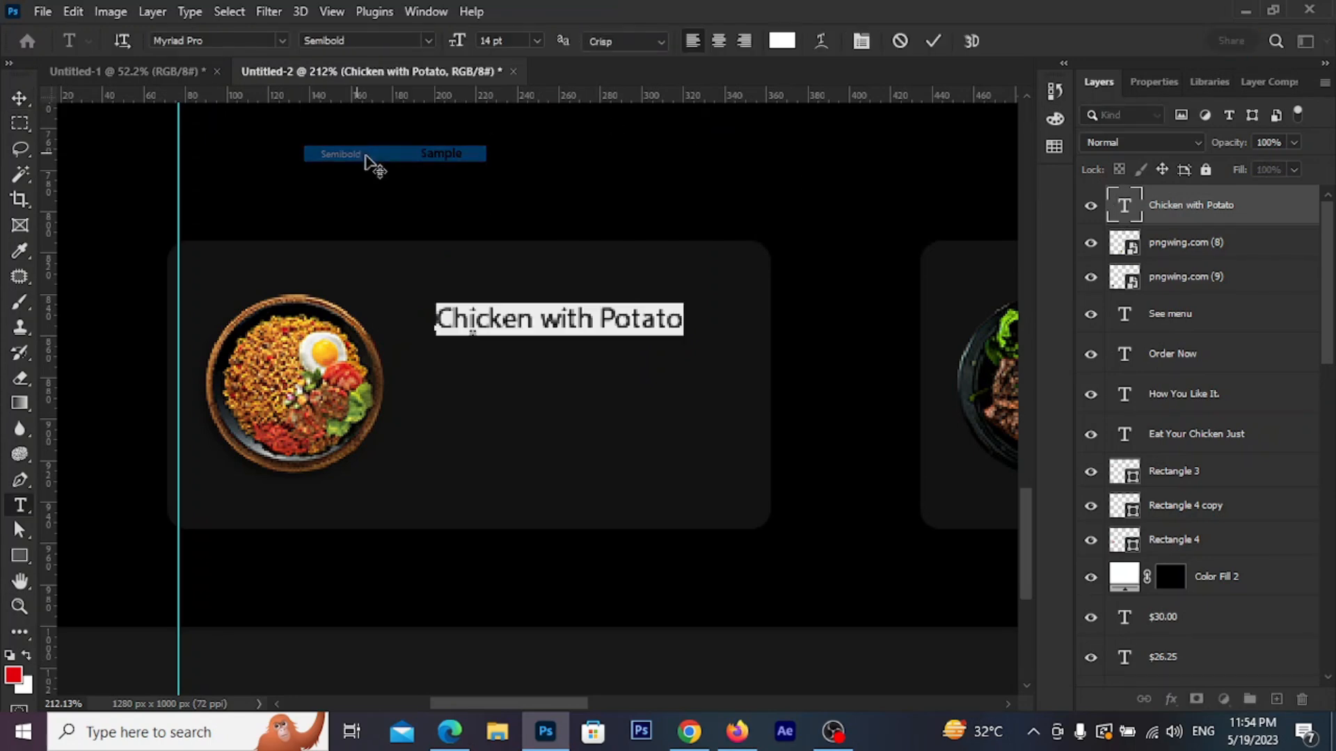
left_click(933, 41)
left_click_drag(617, 317, 601, 350)
Change the copied line to 'Premium recipe' in Regular weight and grey #aaaaaa
double_click(1114, 215)
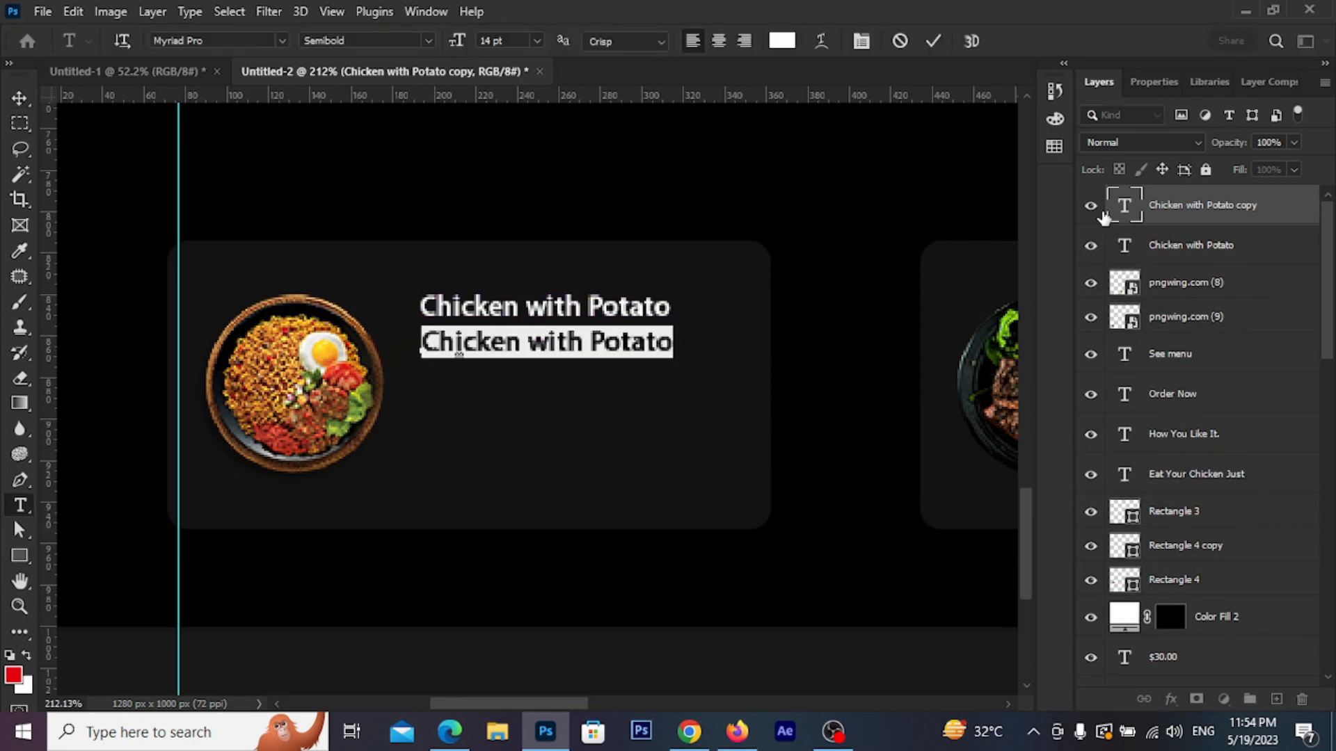
type("Prem")
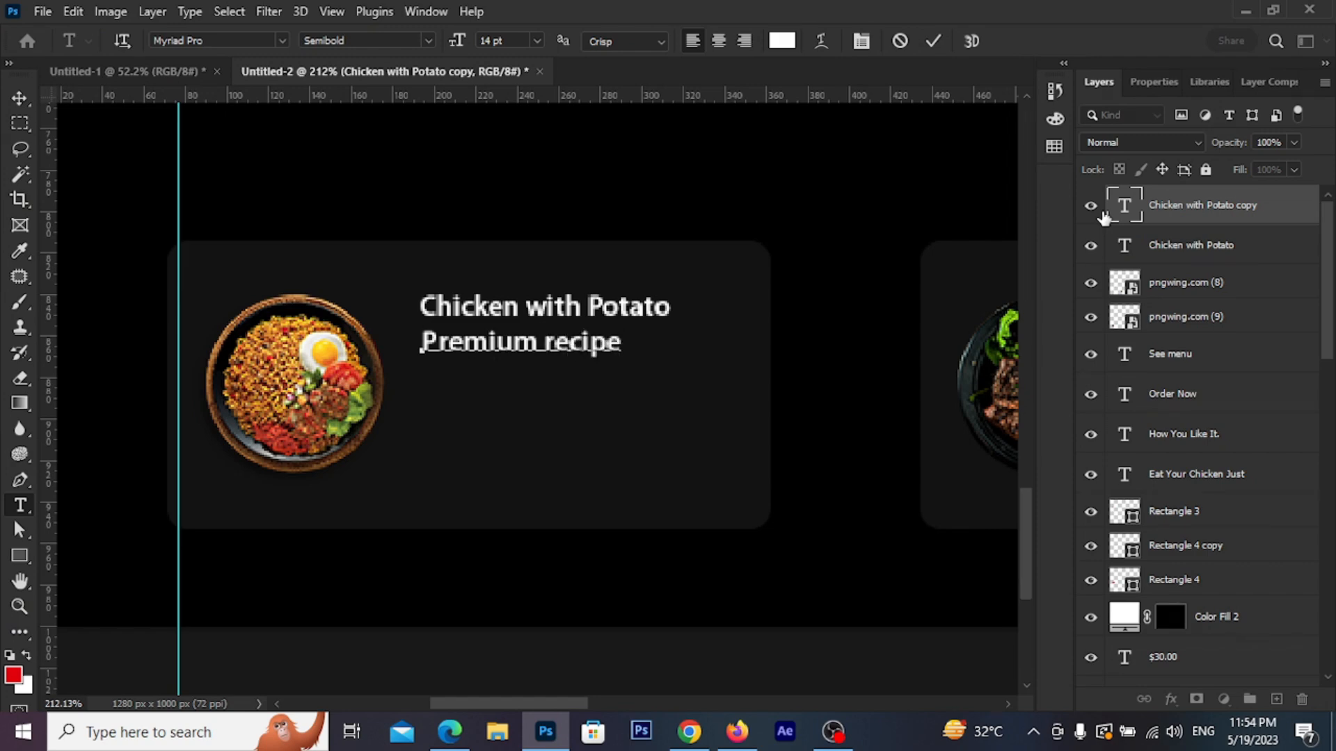
type("ium recipe")
left_click_drag(634, 354, 385, 346)
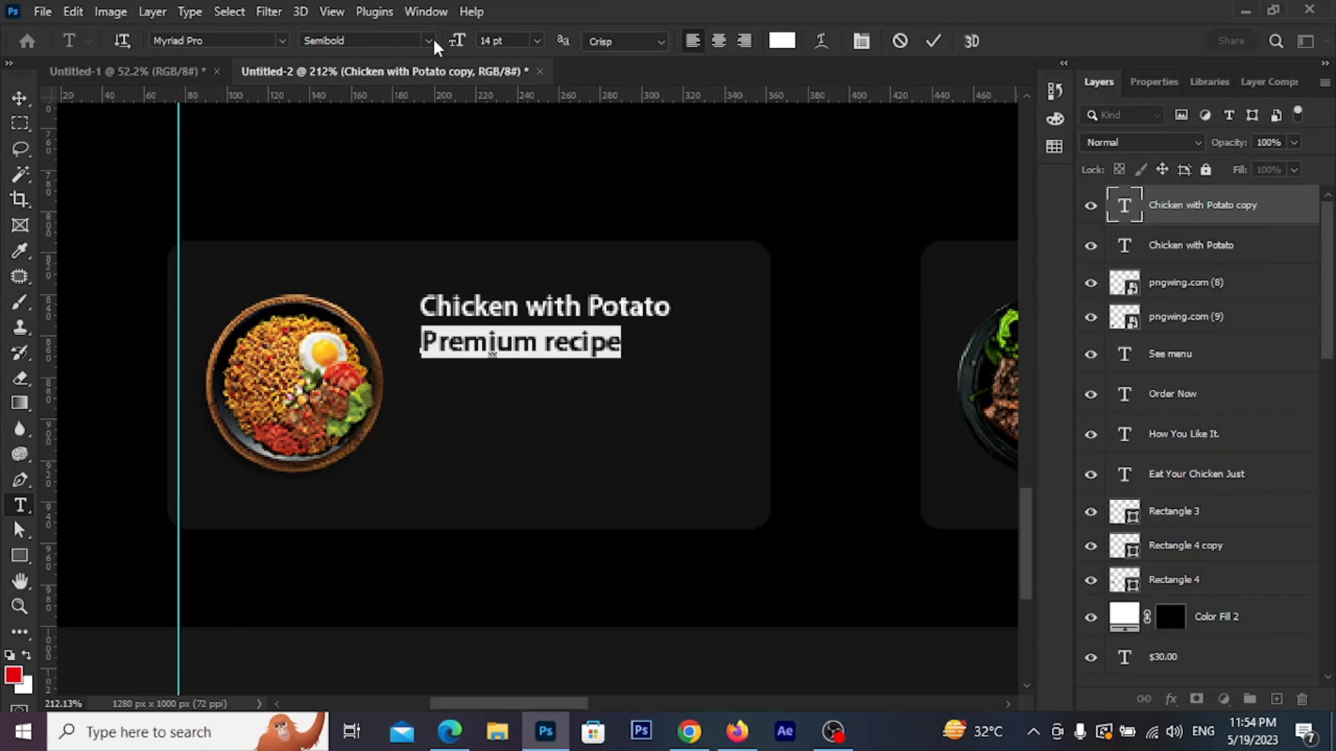
left_click(429, 40)
left_click(376, 123)
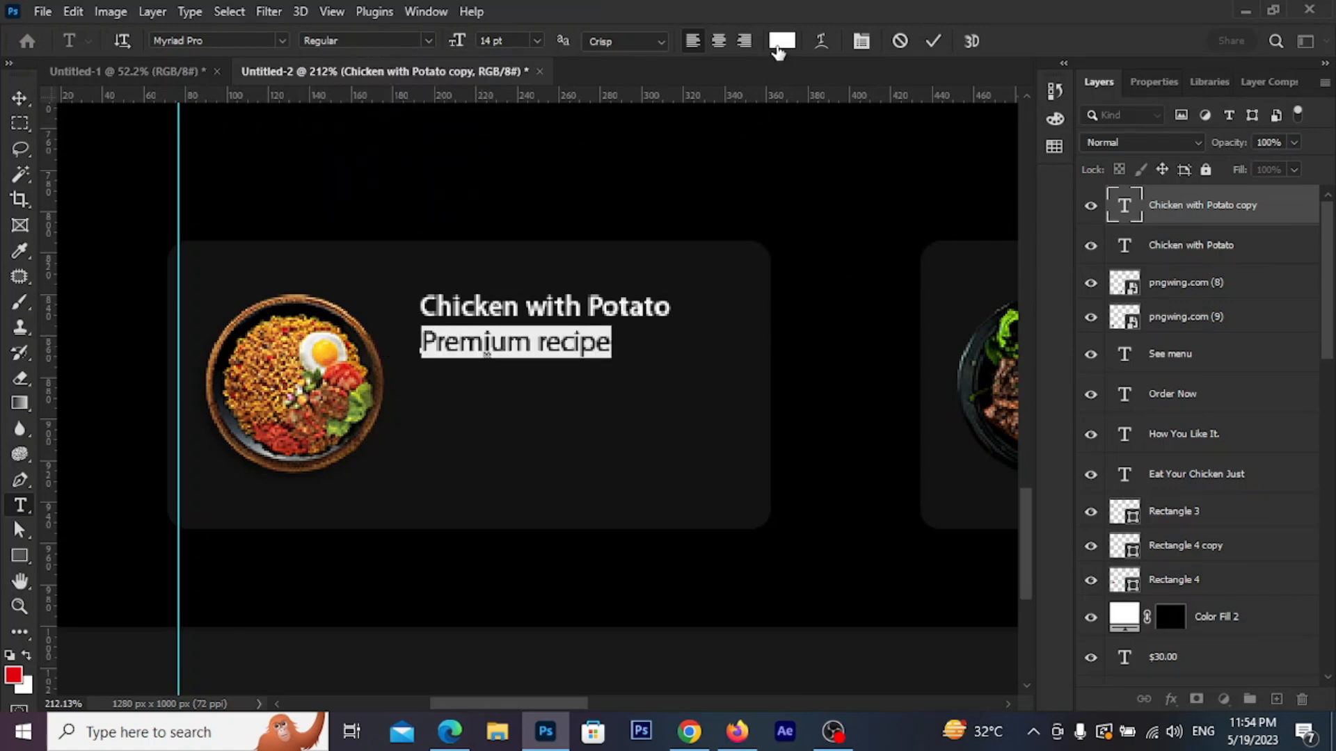
left_click(782, 40)
left_click_drag(550, 440, 524, 467)
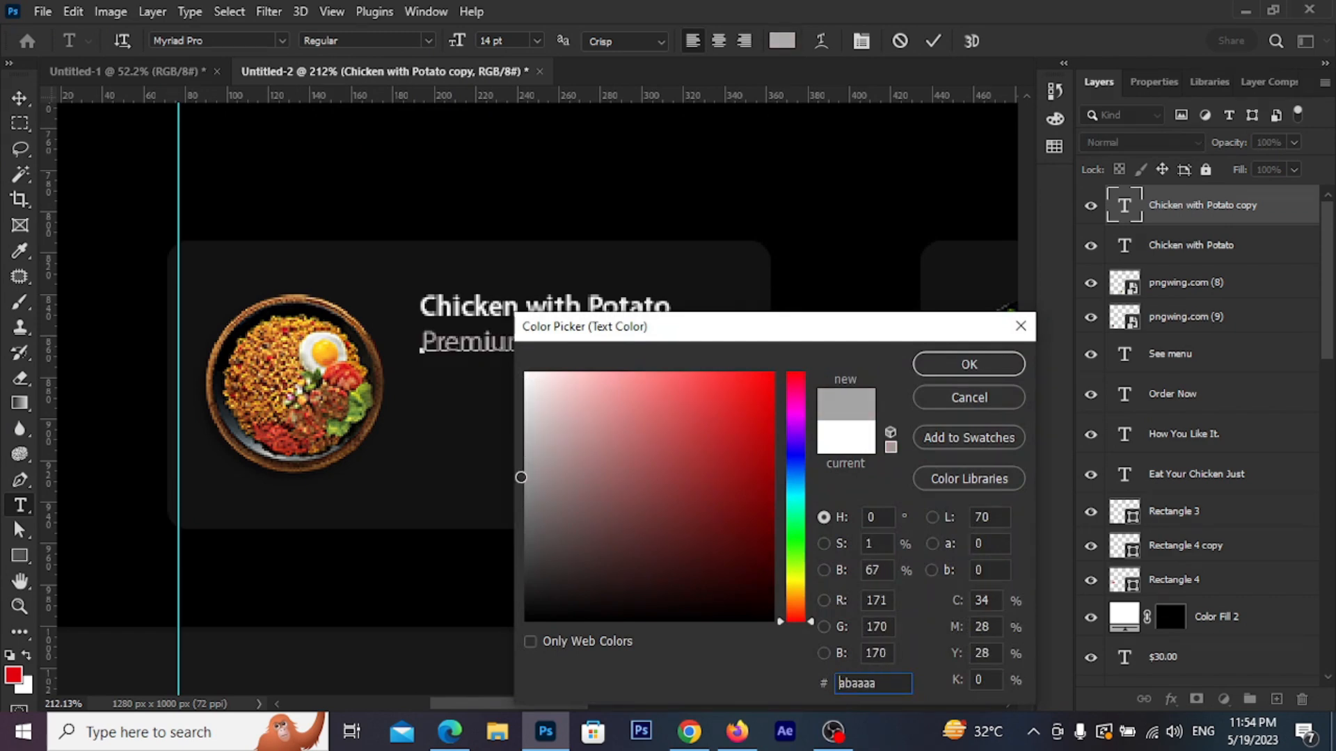
left_click(967, 364)
left_click(933, 41)
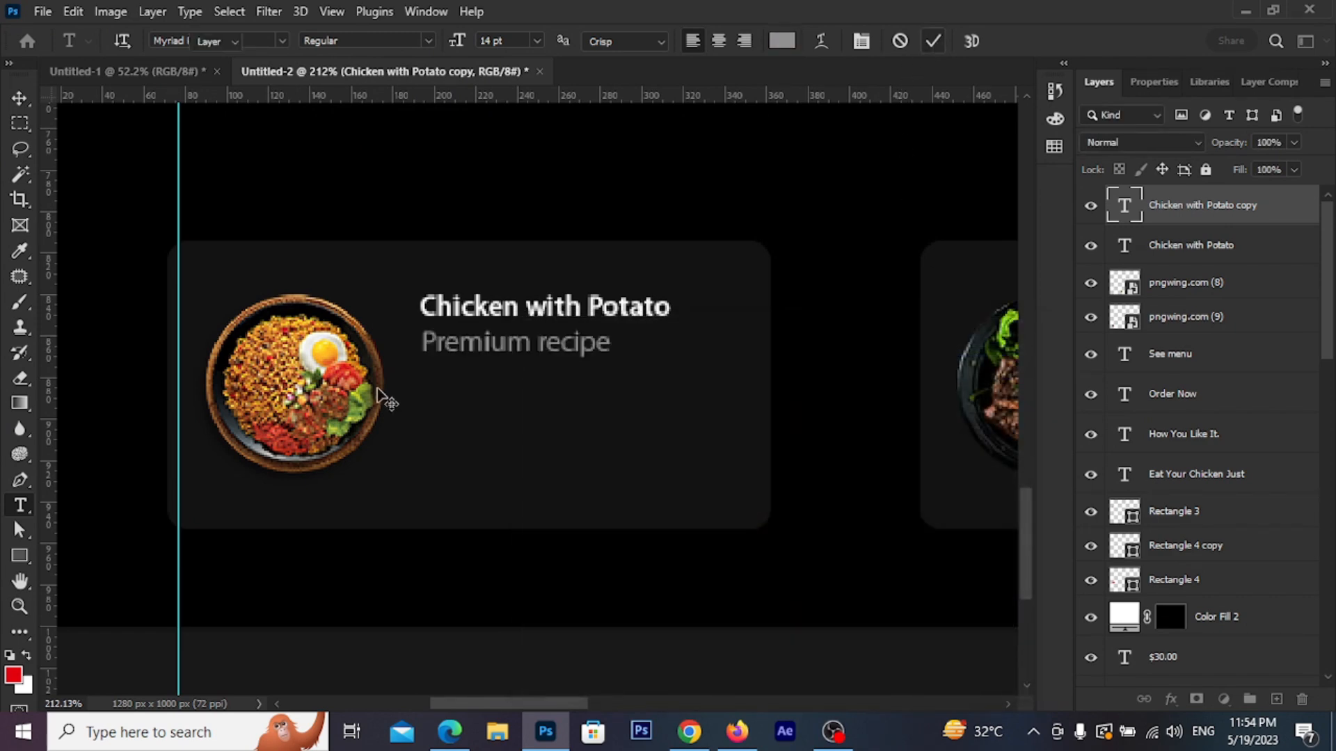
Move the title and the Premium recipe subtitle lower on the card
scroll(476, 352, "up", 4)
left_click_drag(531, 334, 532, 349)
left_click(518, 280)
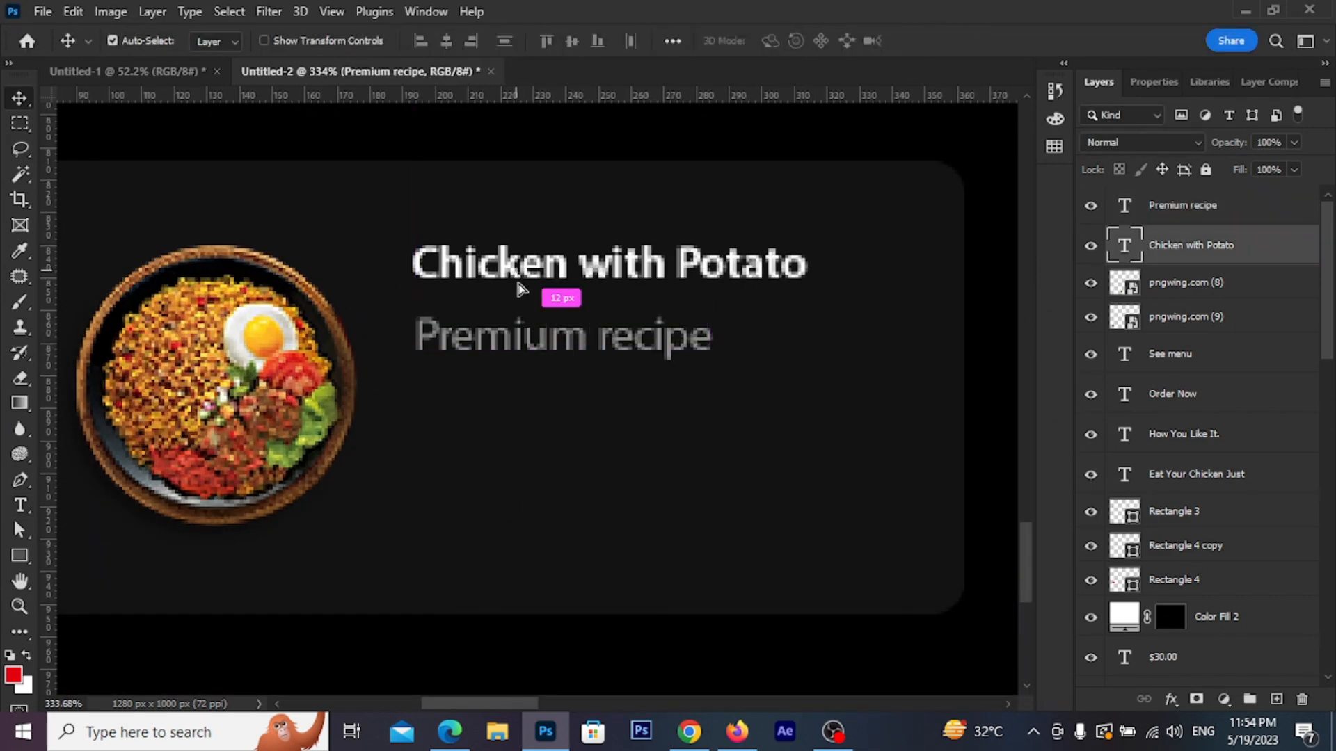
left_click_drag(518, 282, 519, 297)
left_click_drag(516, 343, 516, 370)
left_click_drag(512, 453, 495, 407)
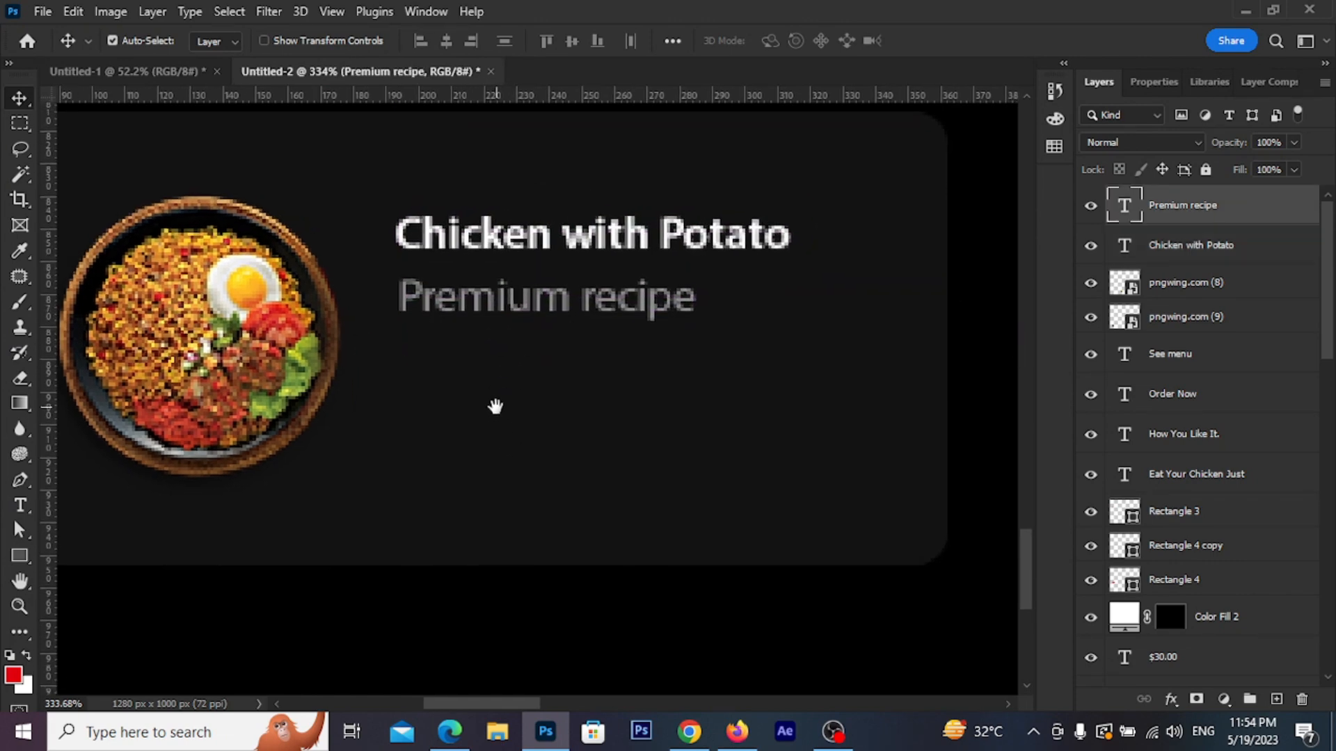
Draw a 48 × 18 px rounded rectangle with no fill and a 1 px red stroke under 'Premium recipe'
left_click(21, 556)
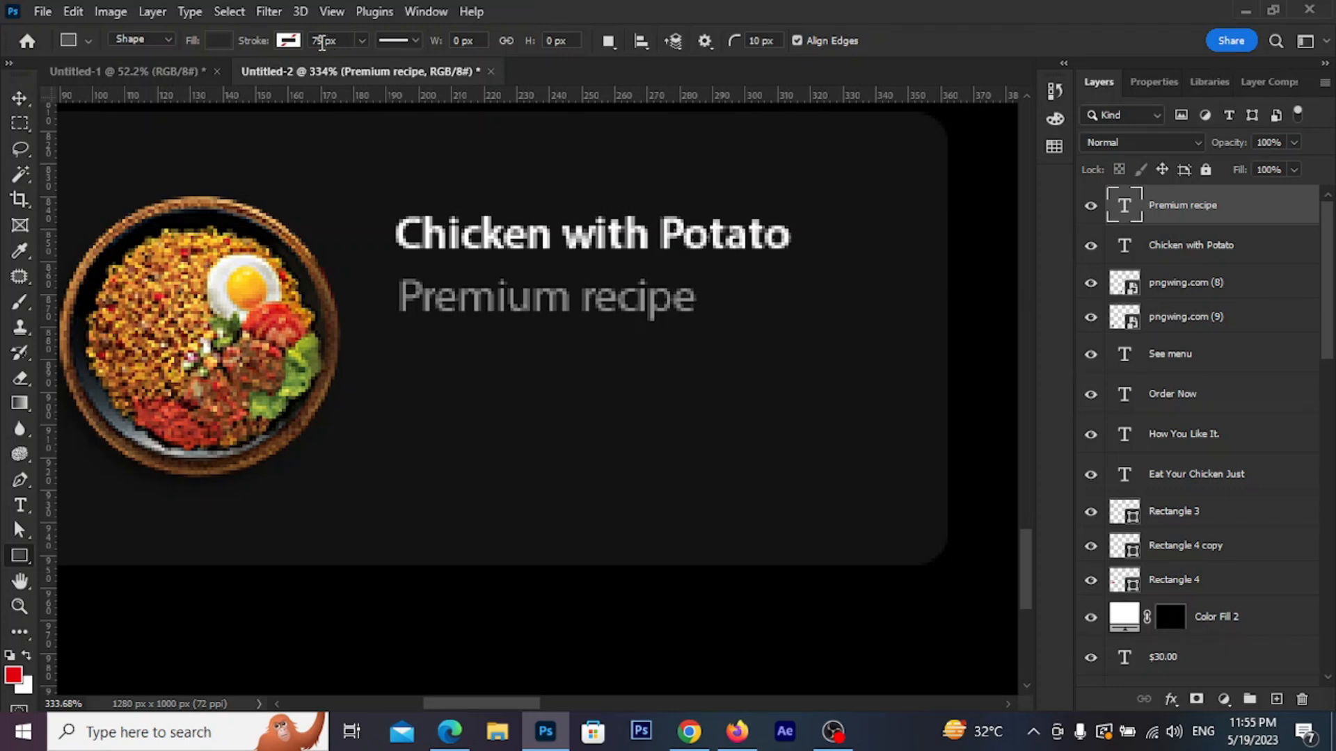
left_click(218, 40)
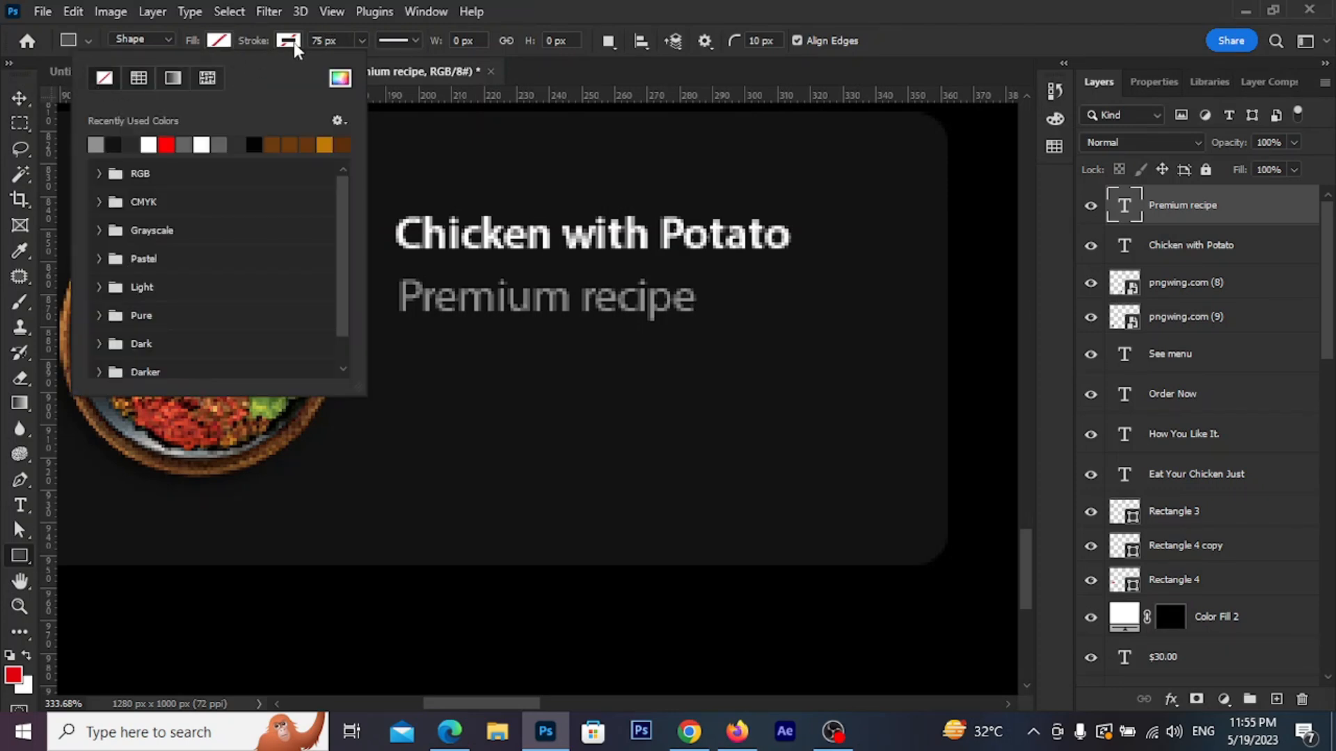
left_click(292, 42)
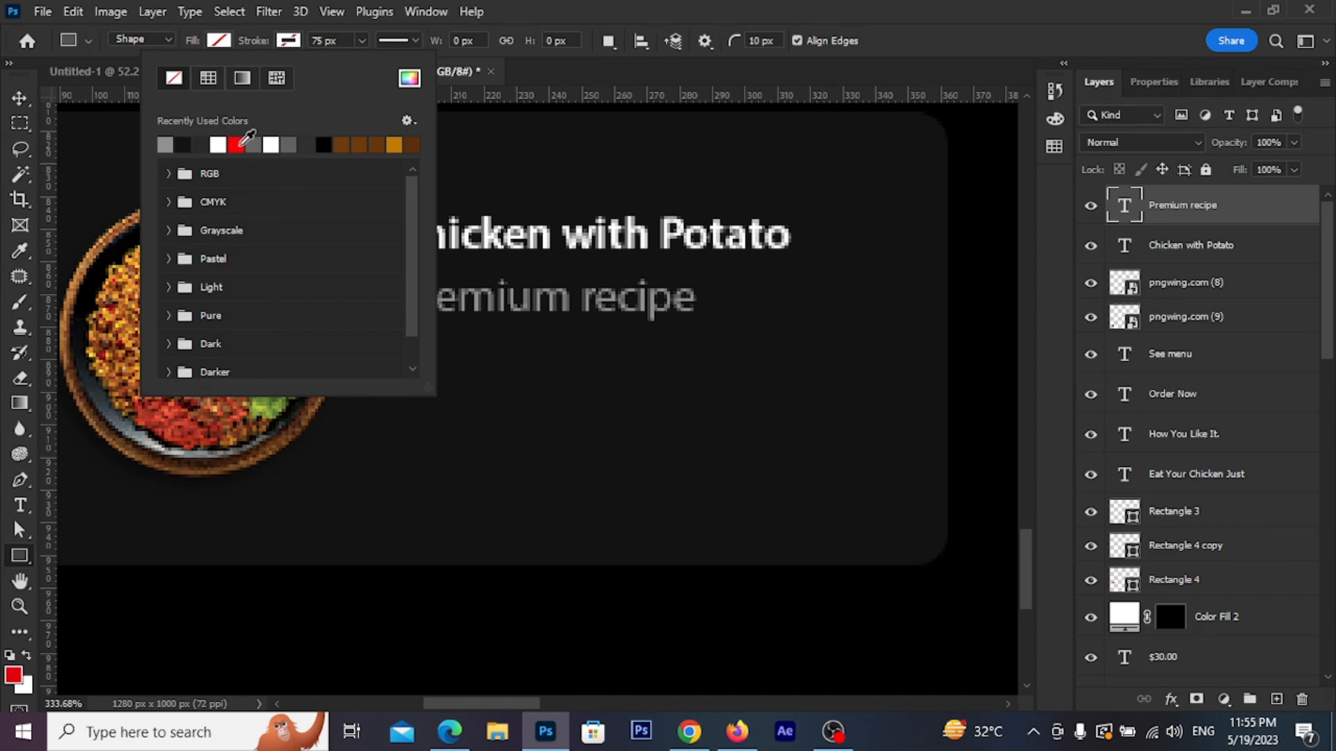
left_click(238, 144)
left_click(307, 41)
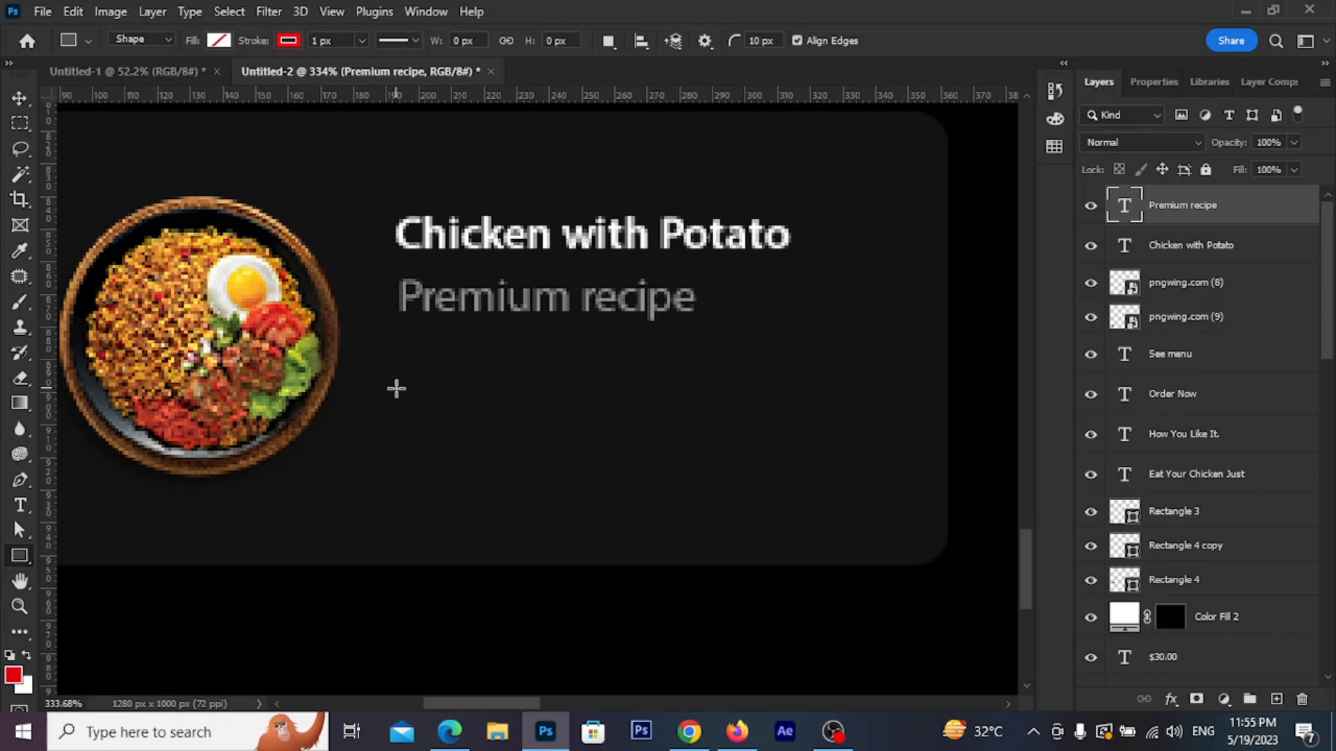
mouse_move(404, 378)
left_mouse_down()
mouse_move(487, 438)
mouse_move(591, 435)
mouse_move(559, 434)
left_mouse_up()
key("v")
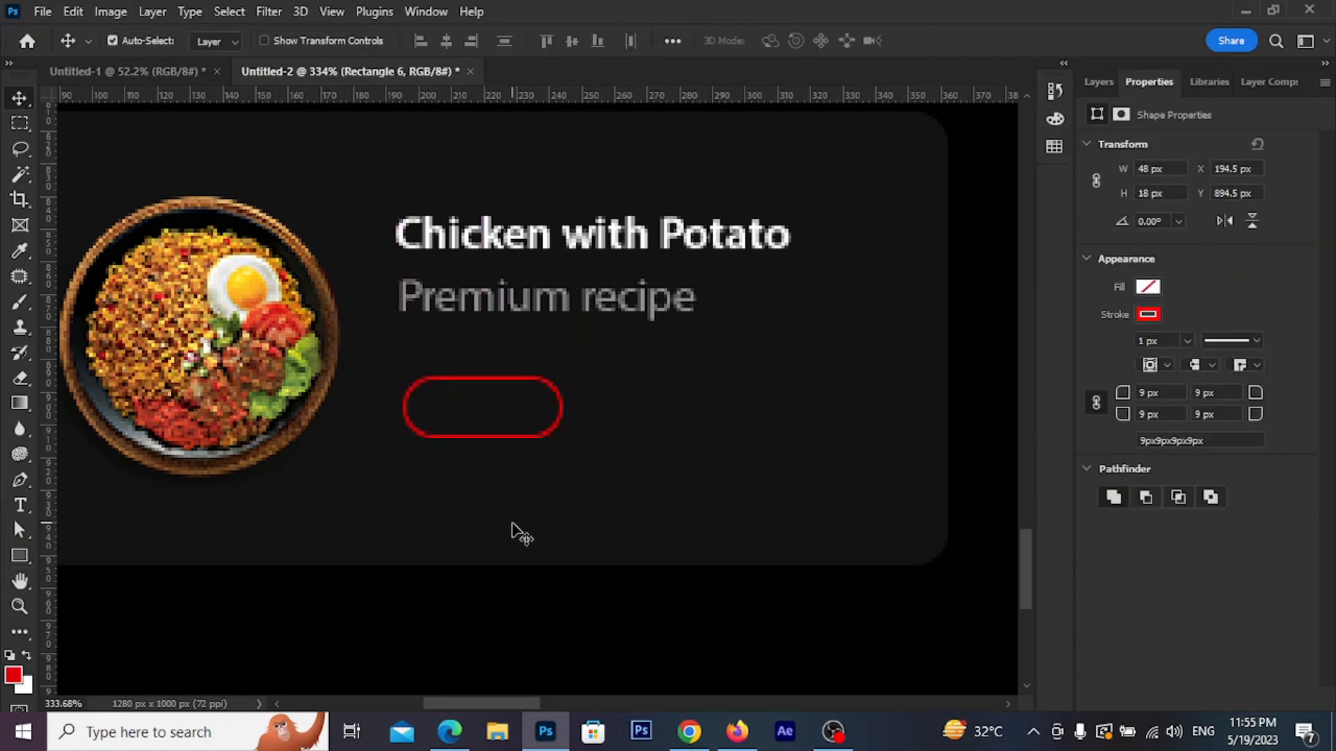
Add an 'Order Now' text layer on the first card
left_click(26, 505)
left_click(462, 523)
type("Order")
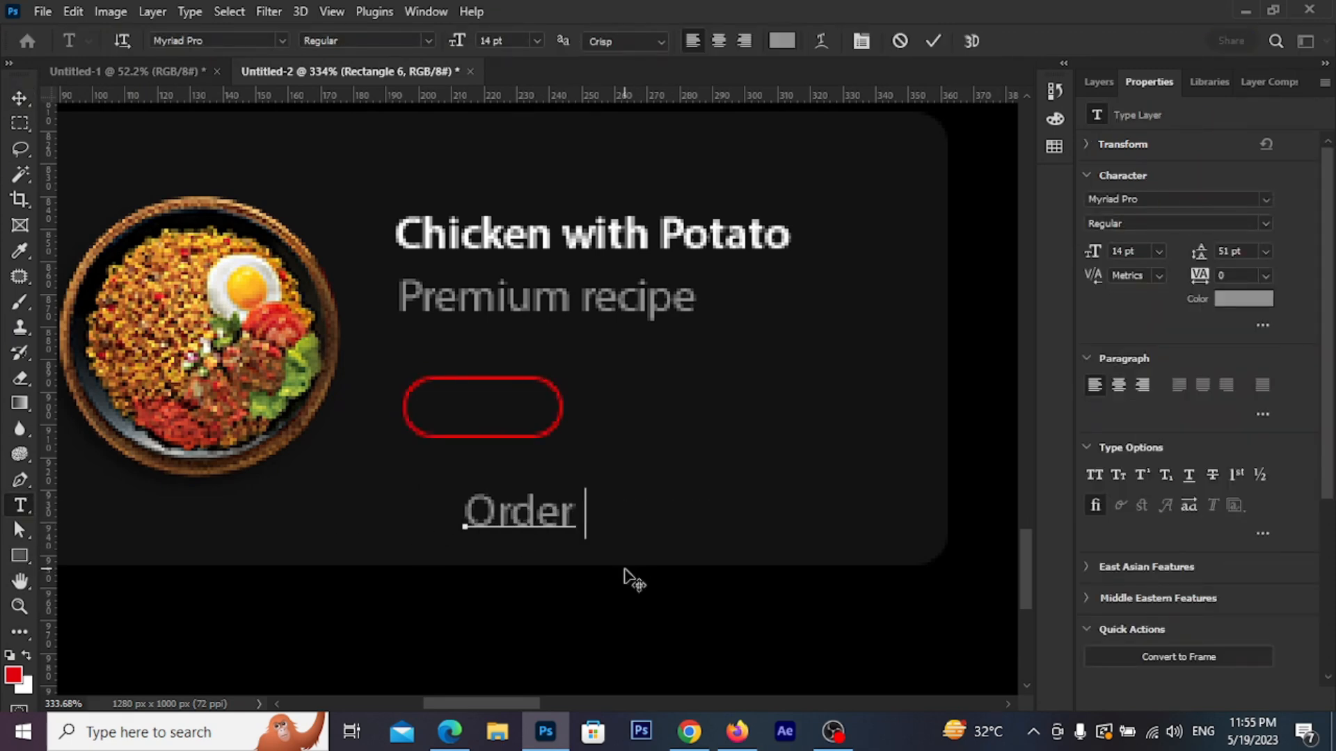
type(" Now")
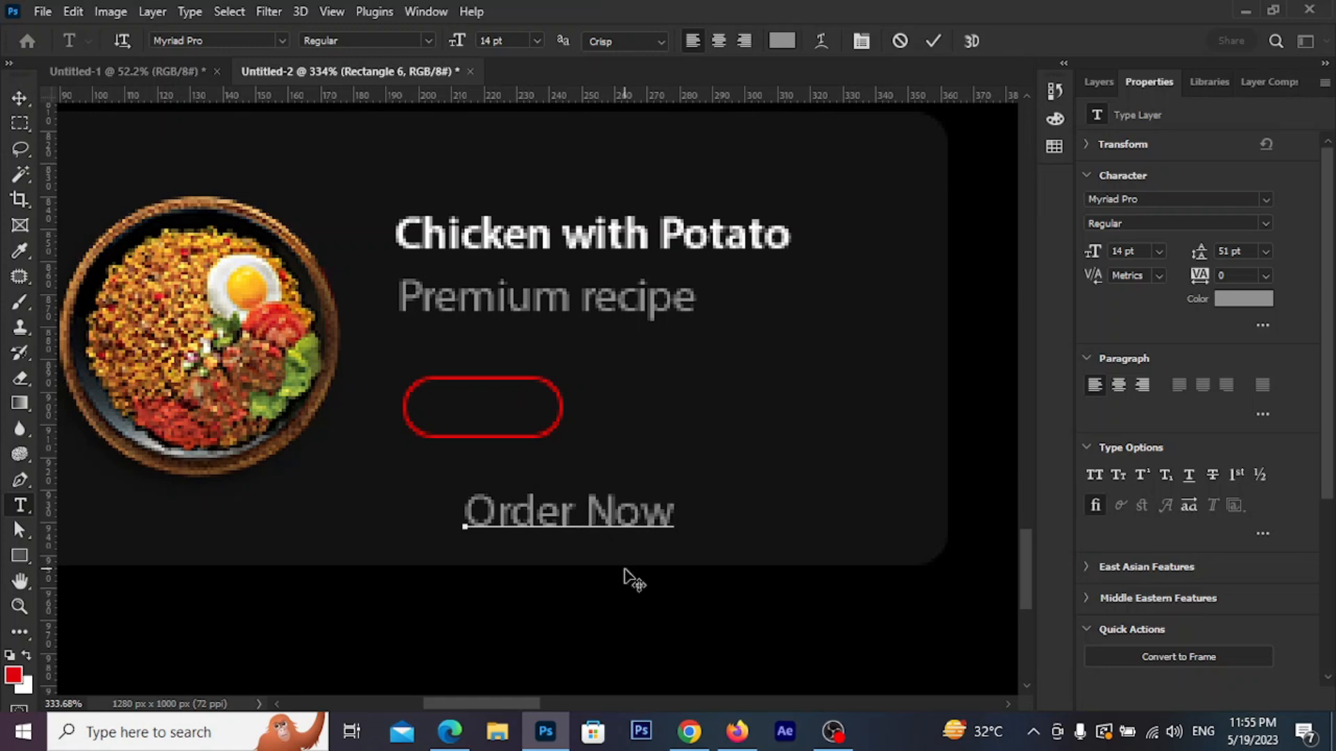
left_click(933, 40)
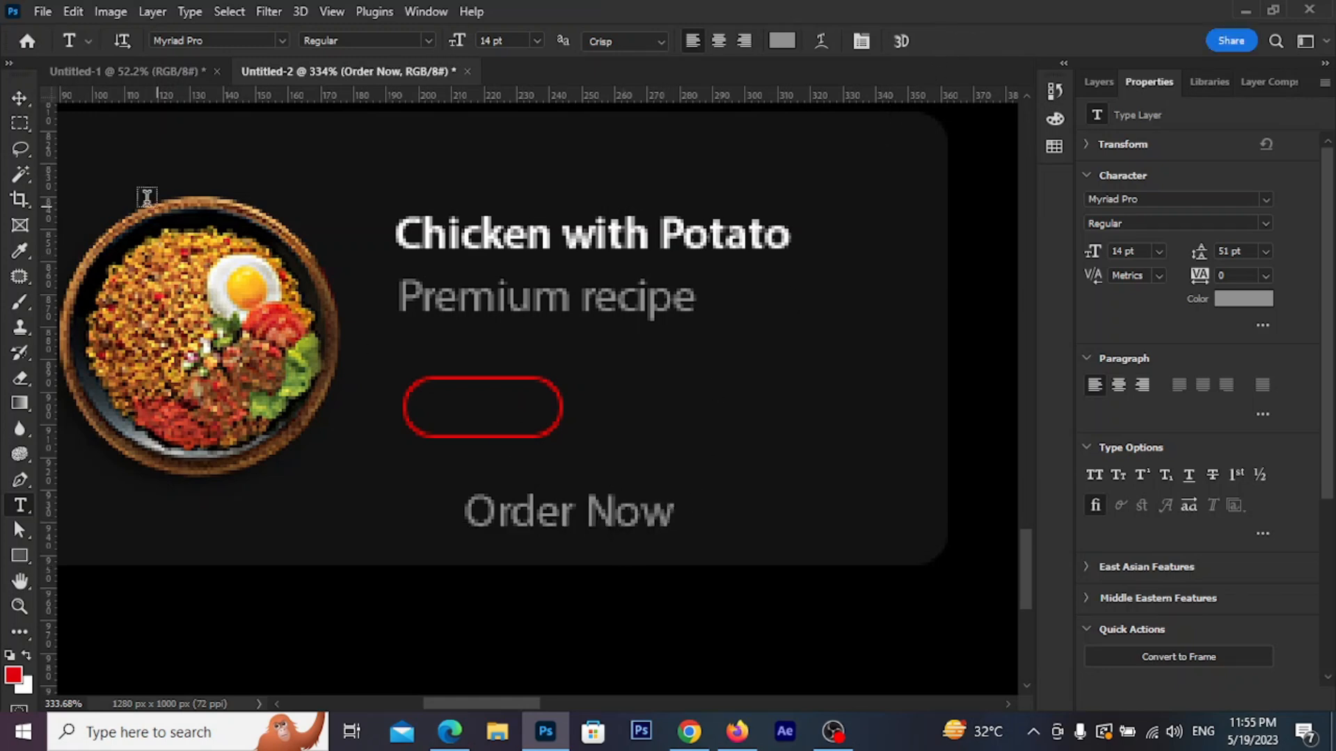
Scale the Order Now label down to about 6 pt so it fits inside the red outline
key("ctrl+t")
left_click_drag(673, 538, 502, 416)
scroll(446, 379, "up", 2)
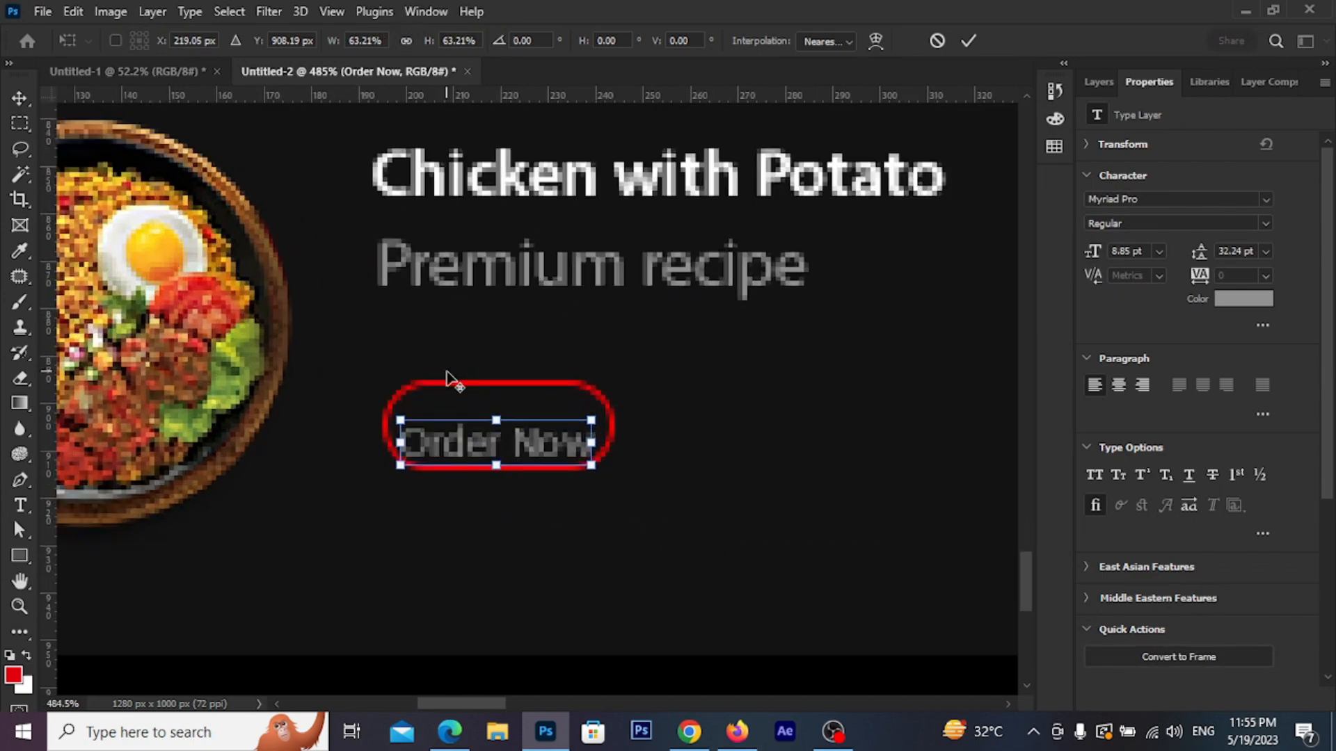
scroll(446, 379, "up", 2)
left_click_drag(665, 523, 617, 491)
left_click(966, 41)
scroll(535, 268, "down", 5)
scroll(543, 277, "down", 3)
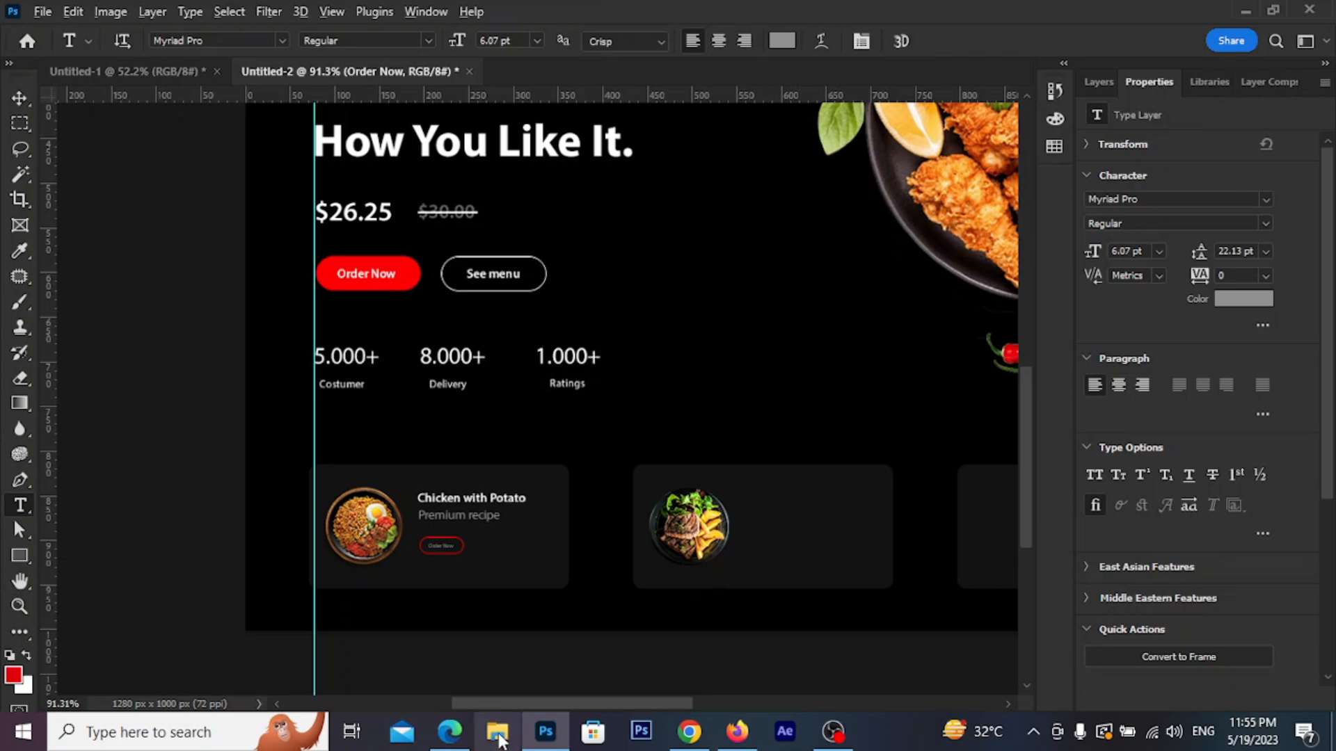
scroll(433, 546, "up", 5)
key("v")
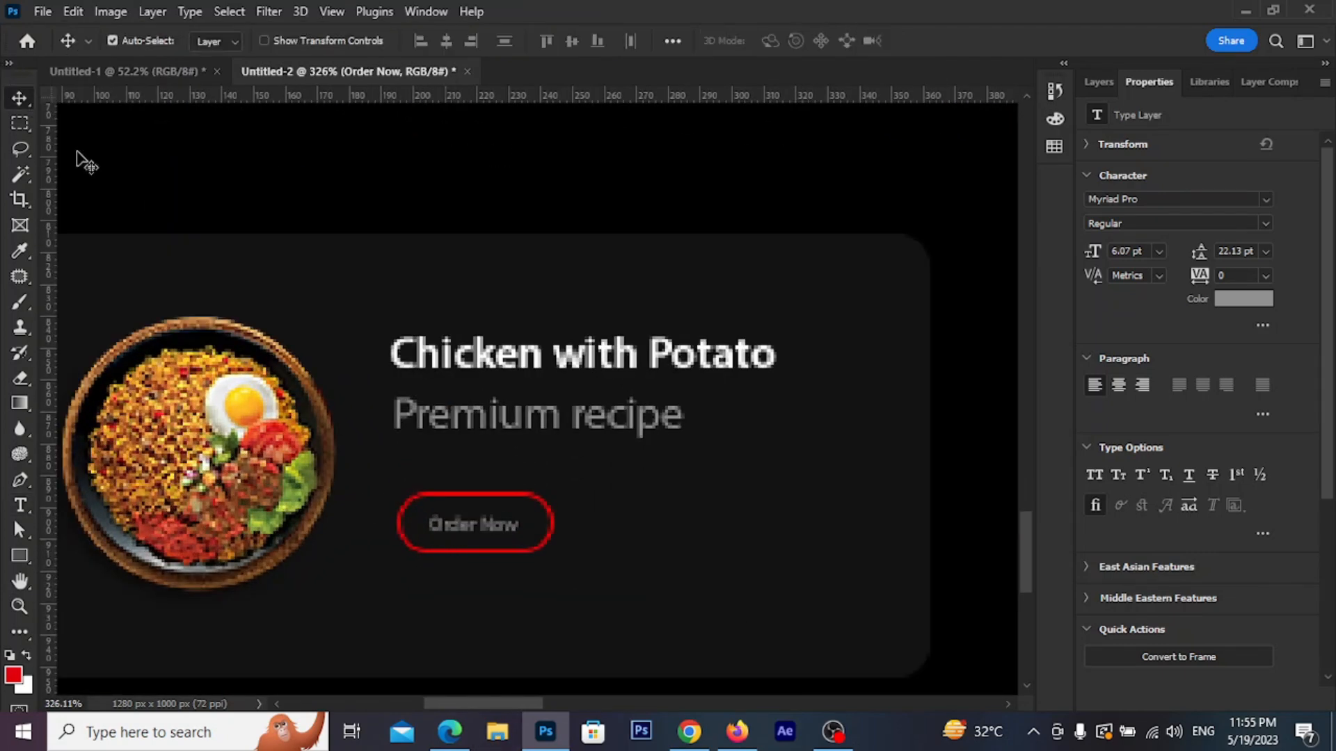
scroll(762, 477, "down", 1)
left_click(761, 476)
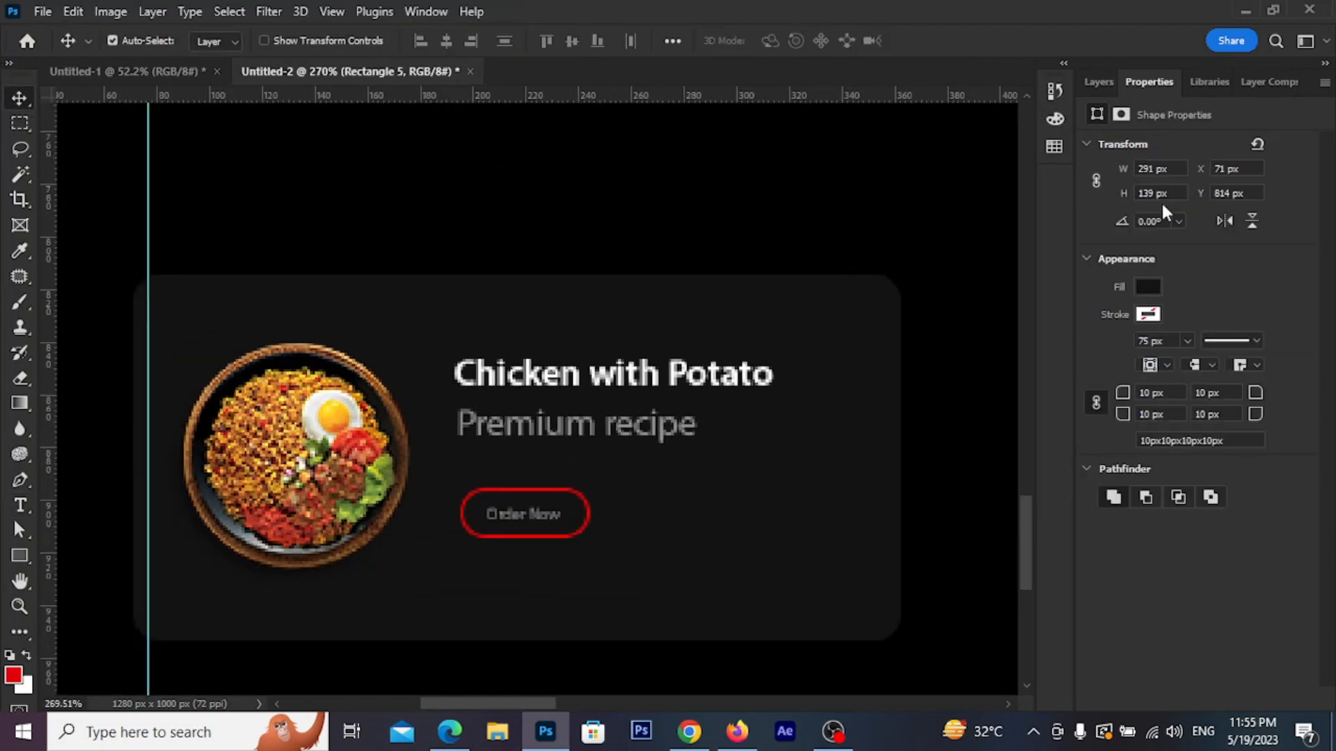
Select the Order Now text and Rectangle 6 together, move them and enlarge the button
left_click(1096, 87)
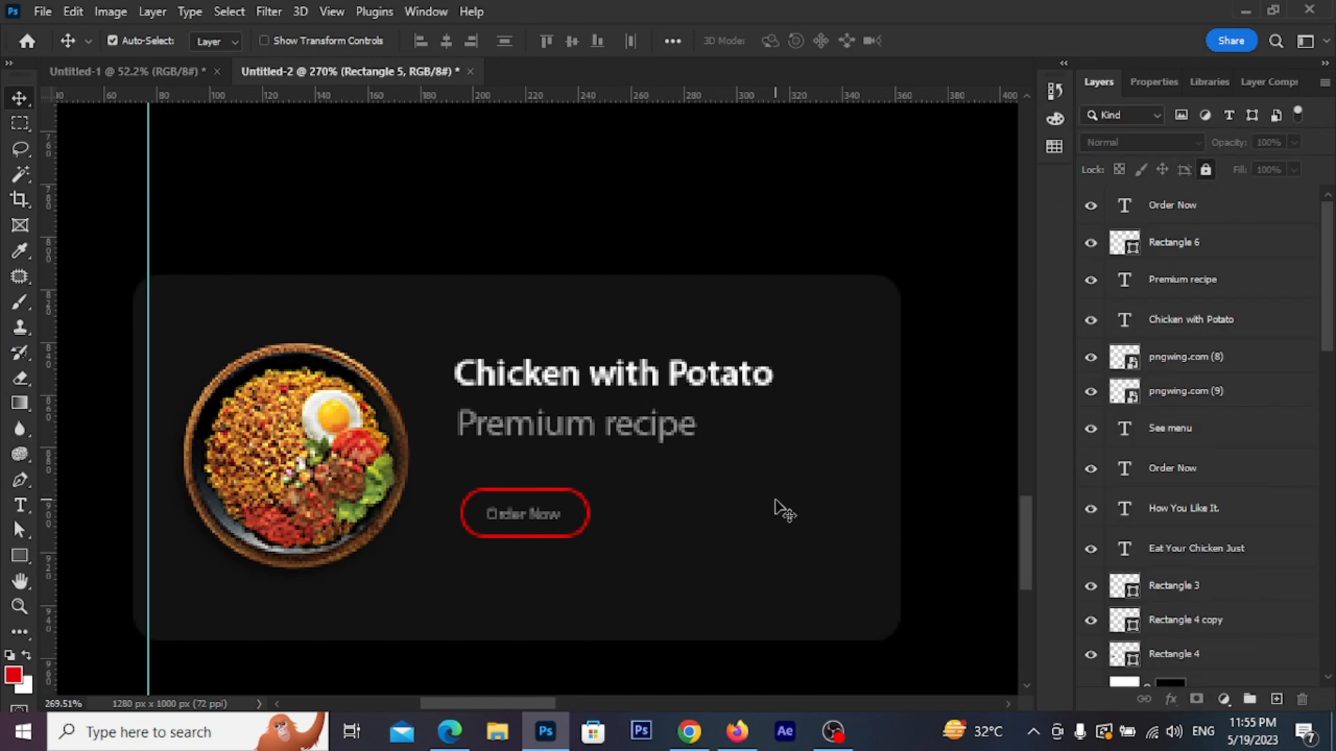
left_click_drag(492, 491, 608, 531)
key("ctrl+t")
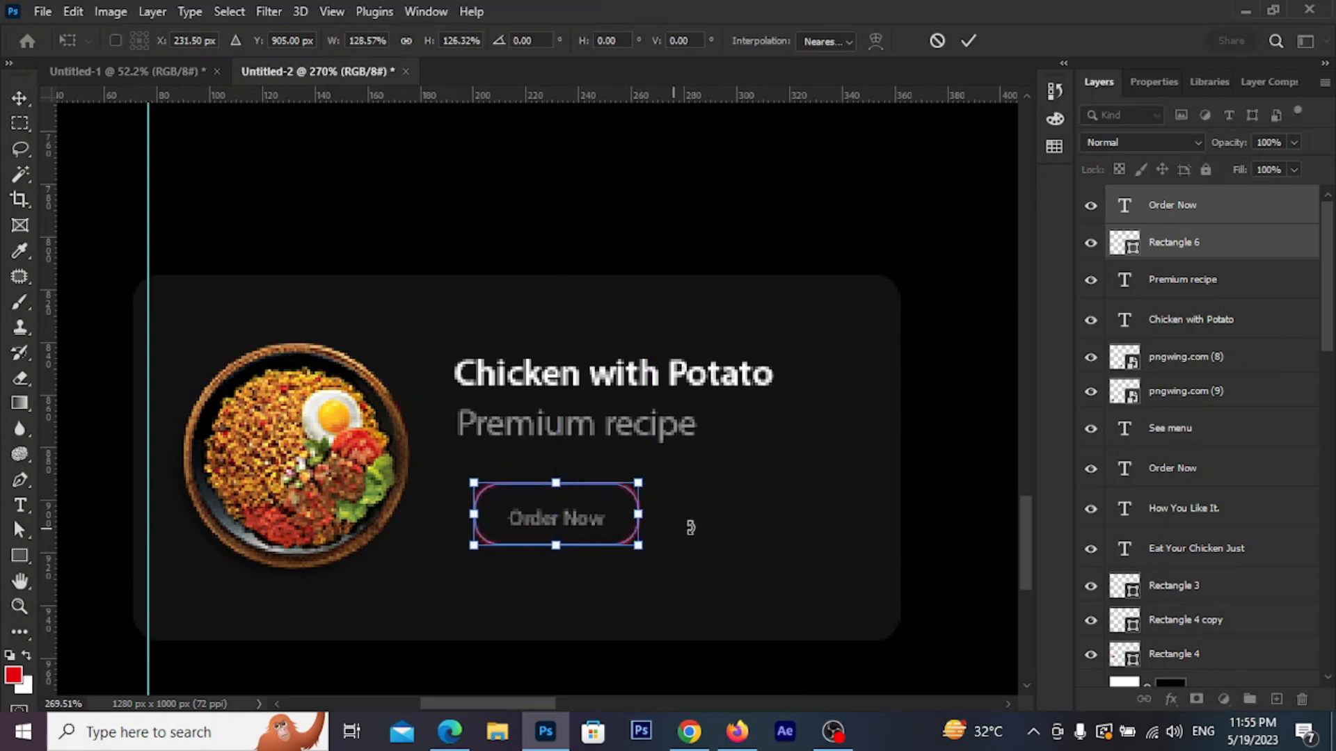
left_click(970, 43)
scroll(605, 527, "up", 2)
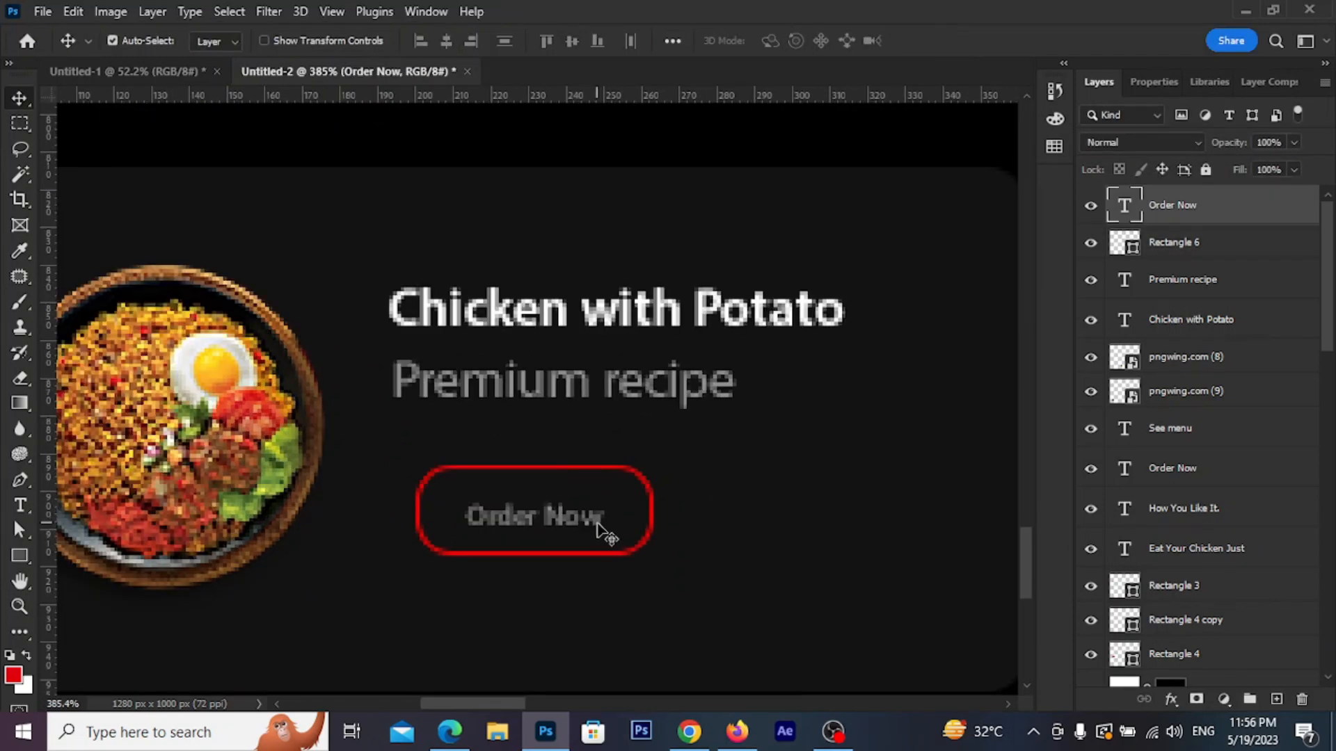
Scale the Order Now label up to 121% to fill the button
key("ctrl+t")
left_click_drag(605, 502, 615, 498)
left_click(969, 40)
scroll(605, 426, "down", 5)
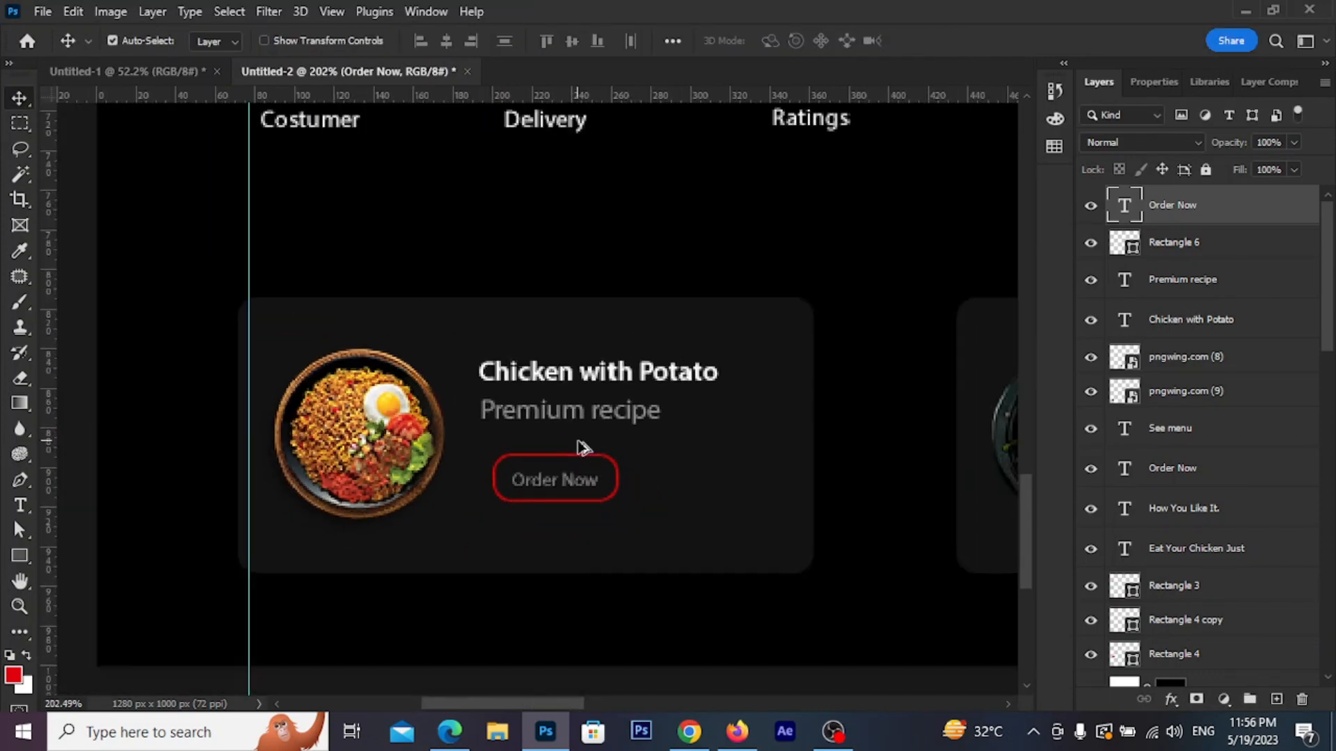
left_click_drag(680, 468, 515, 491)
scroll(504, 514, "down", 2)
scroll(382, 554, "up", 3)
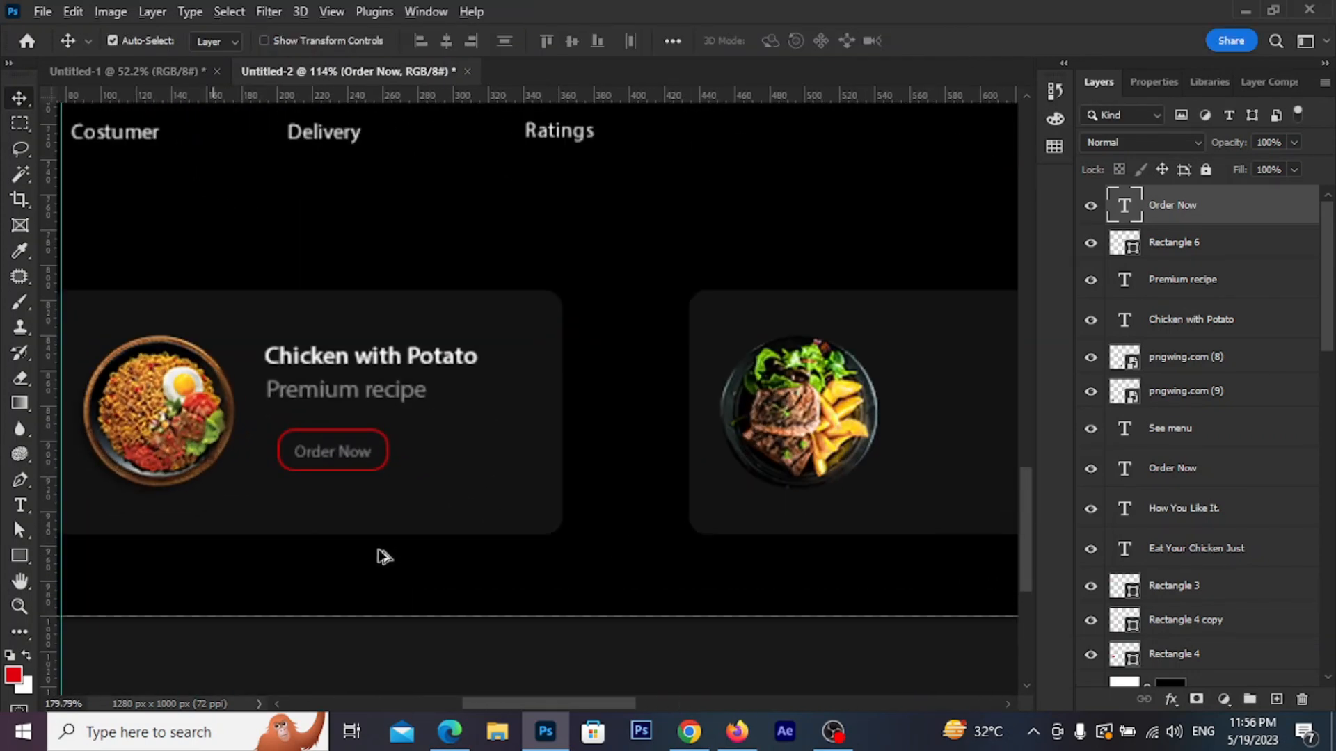
scroll(327, 445, "left", 1)
Nudge the Order Now button left, then Alt-drag copies of the title, subtitle and button onto the second card
left_click(415, 453, "shift")
mouse_move(414, 453)
left_mouse_down()
mouse_move(385, 445)
mouse_move(404, 447)
left_mouse_up()
scroll(430, 454, "down", 3)
left_click(489, 465)
left_click_drag(397, 321, 408, 468)
left_click_drag(453, 374, 995, 365)
left_click_drag(879, 423, 521, 468)
left_click(704, 486)
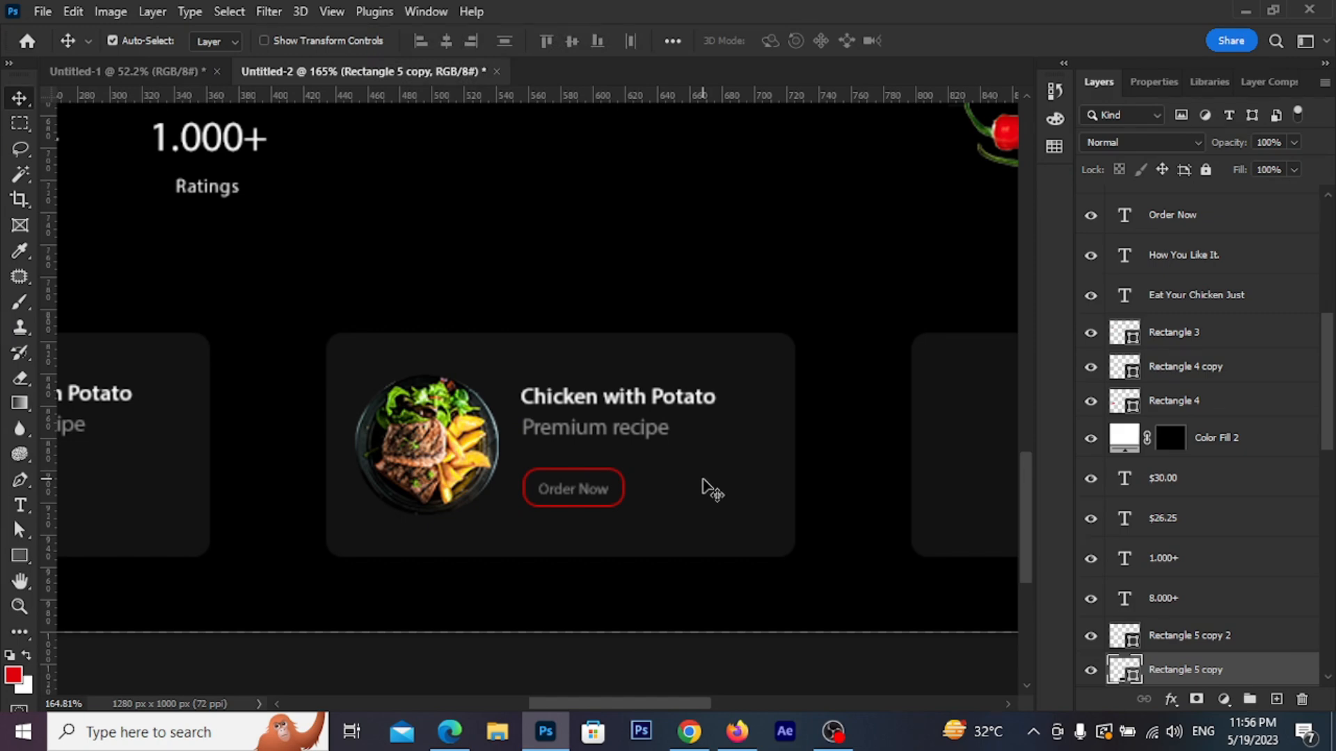
Change the copied title on the second card to 'Salad For Chicken'
double_click(670, 402)
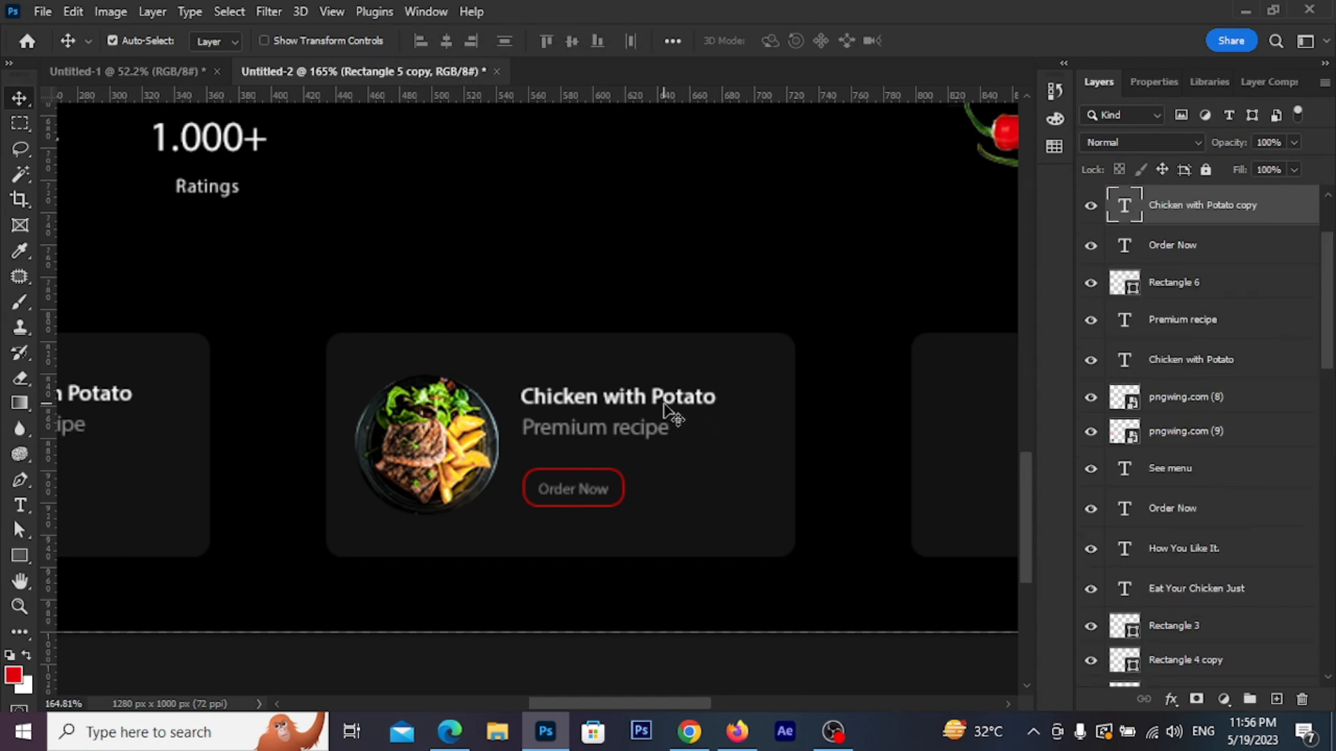
type("Salad For Chicken")
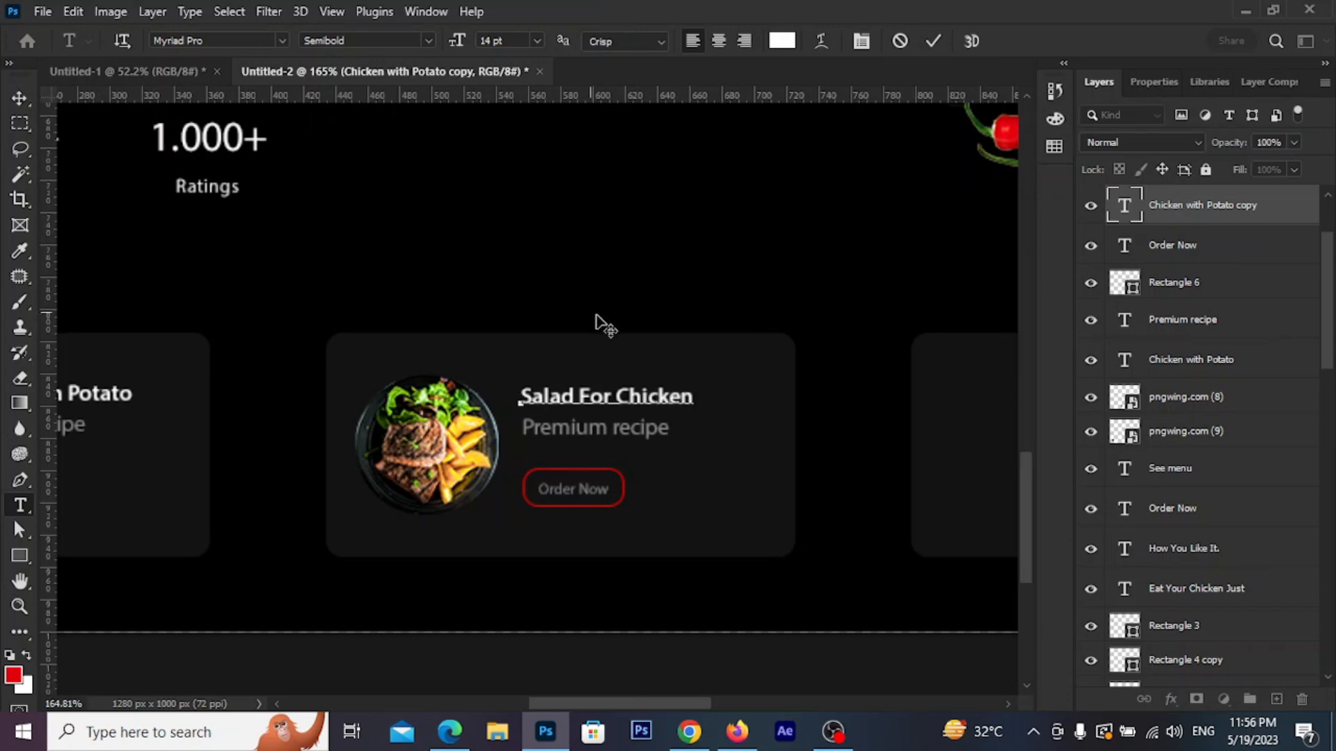
left_click(933, 42)
key("v")
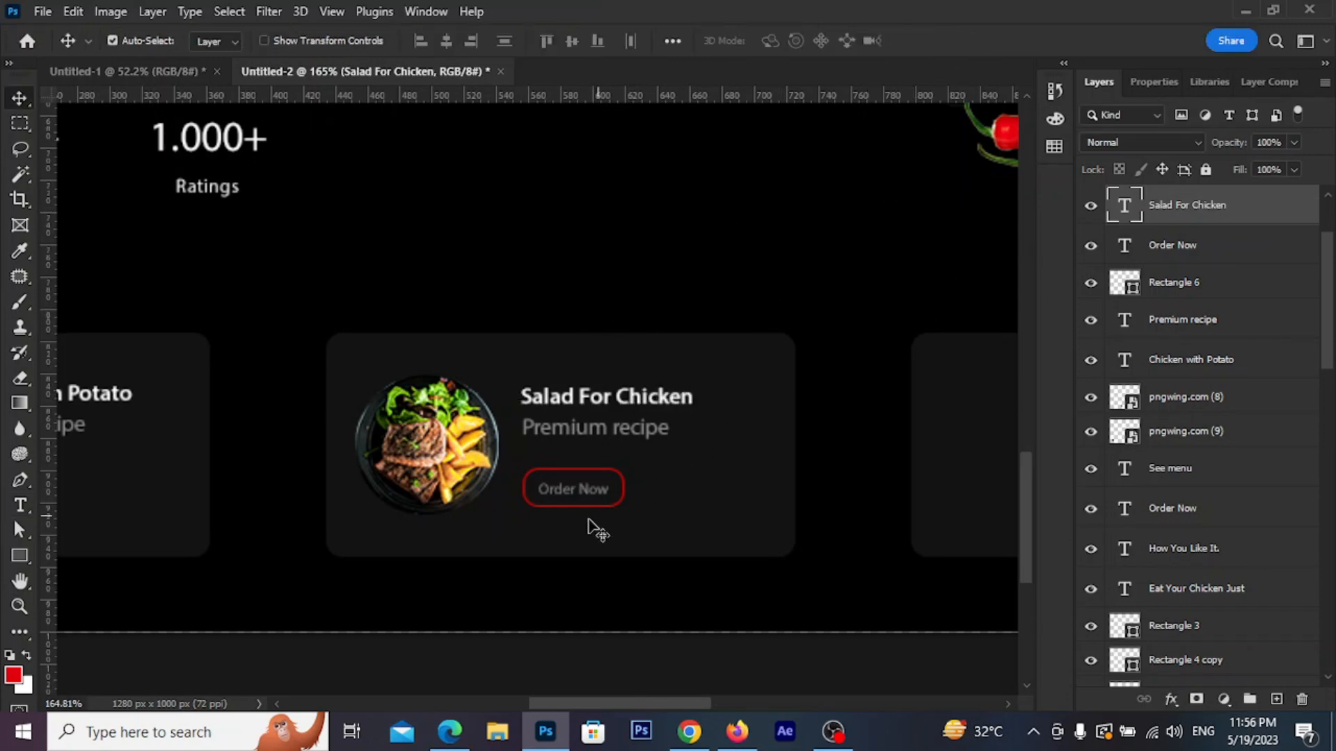
scroll(640, 491, "down", 3)
scroll(198, 511, "up", 3)
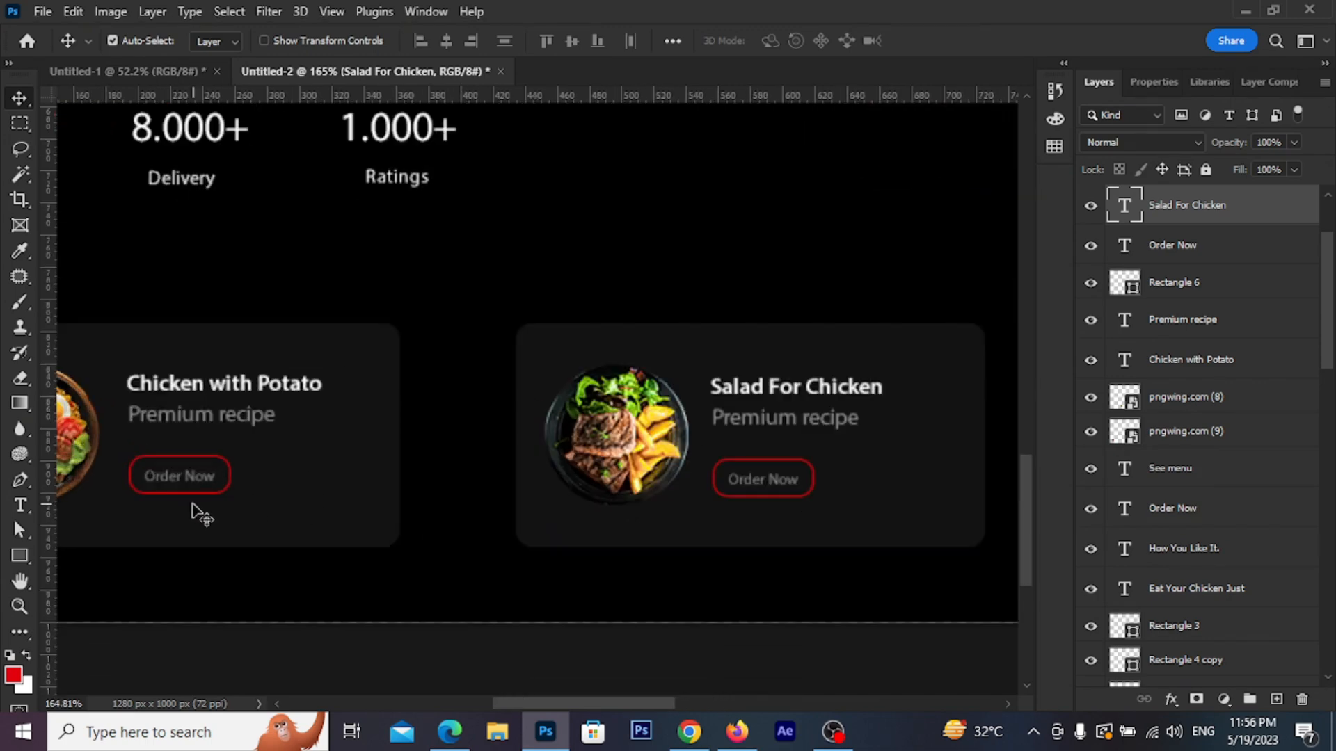
Make the first card's Order Now label white (#ffffff)
left_click(180, 480)
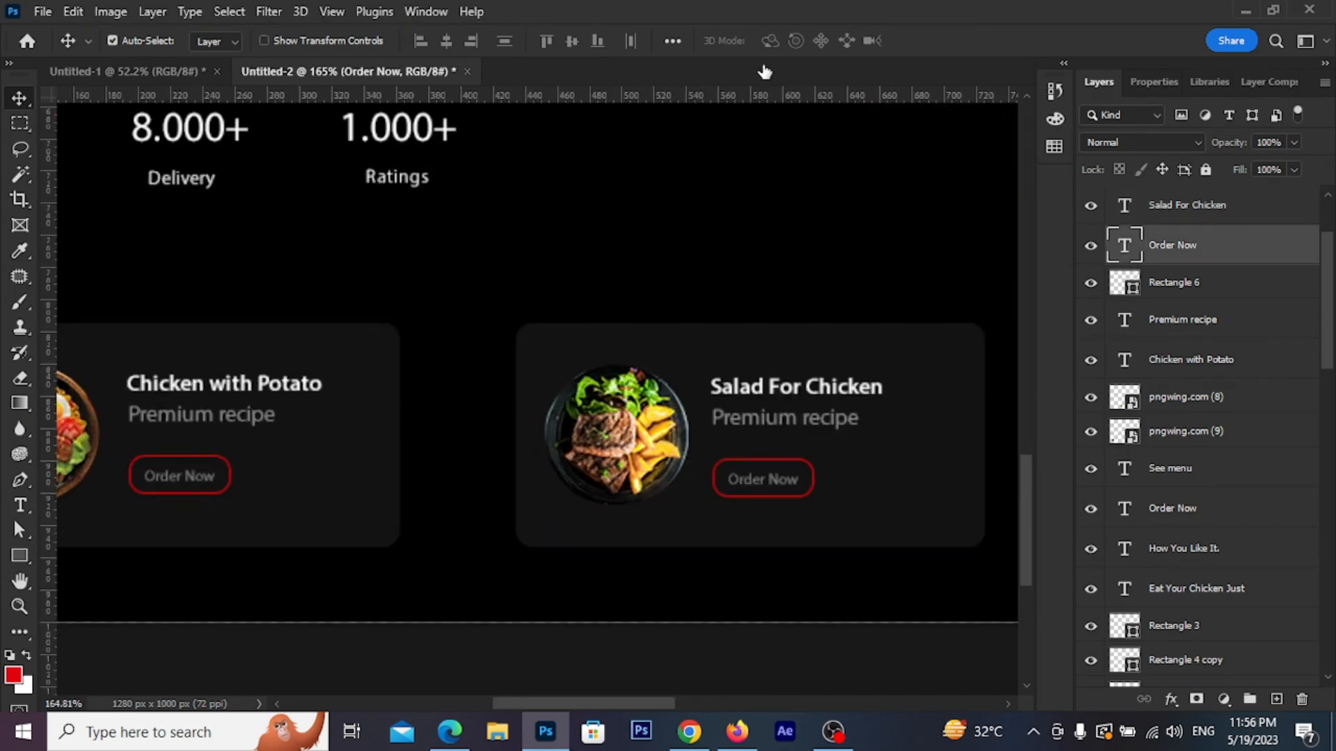
left_click(782, 40)
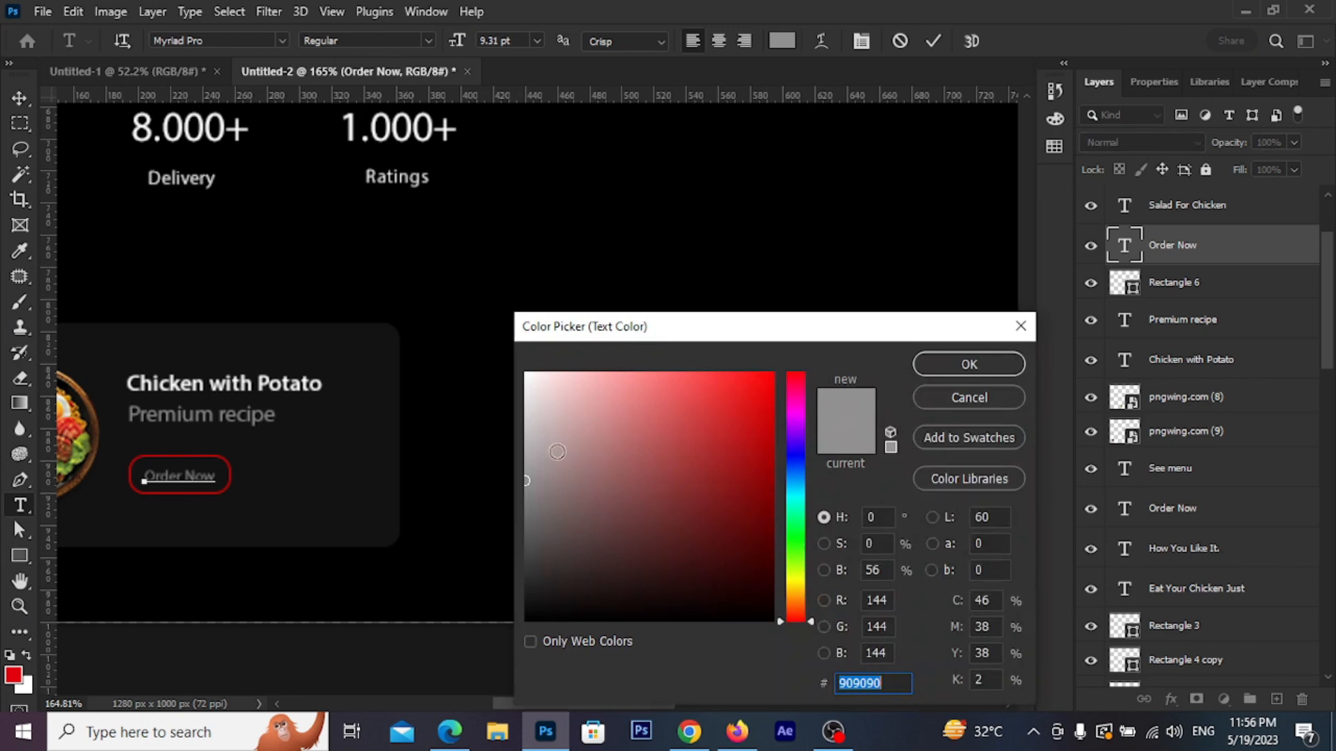
type("ffffff")
left_click(1017, 365)
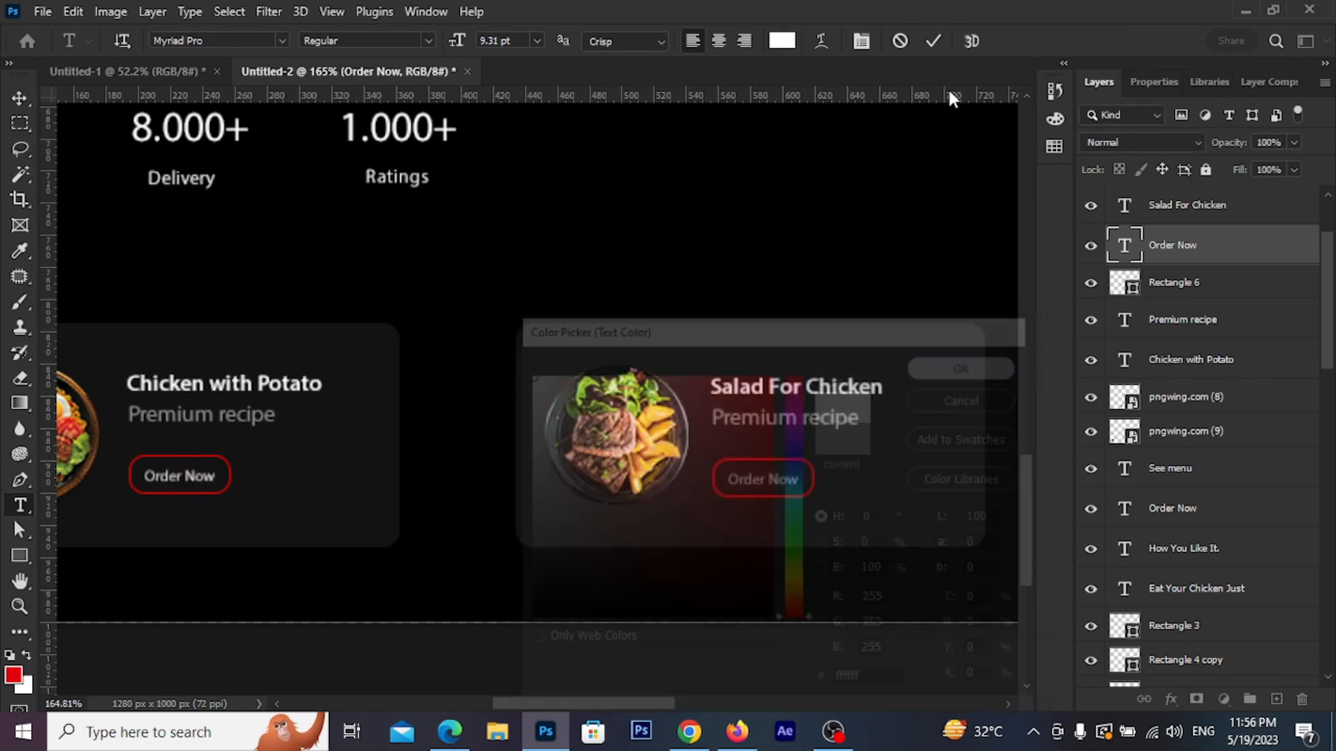
left_click(933, 41)
key("v")
Make the second card's Order Now label white too
left_click(761, 477)
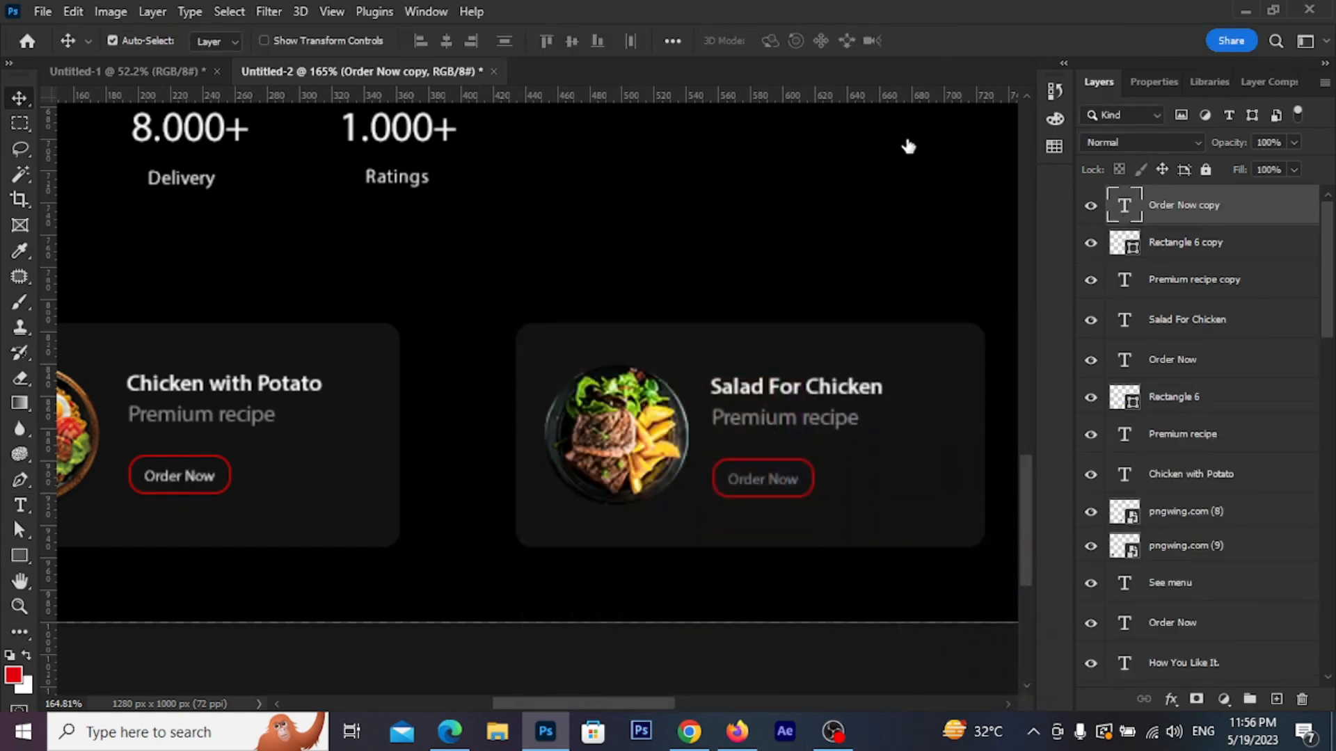
double_click(1124, 205)
left_click(782, 40)
left_click_drag(490, 335, 488, 334)
left_click(952, 361)
scroll(696, 325, "down", 4)
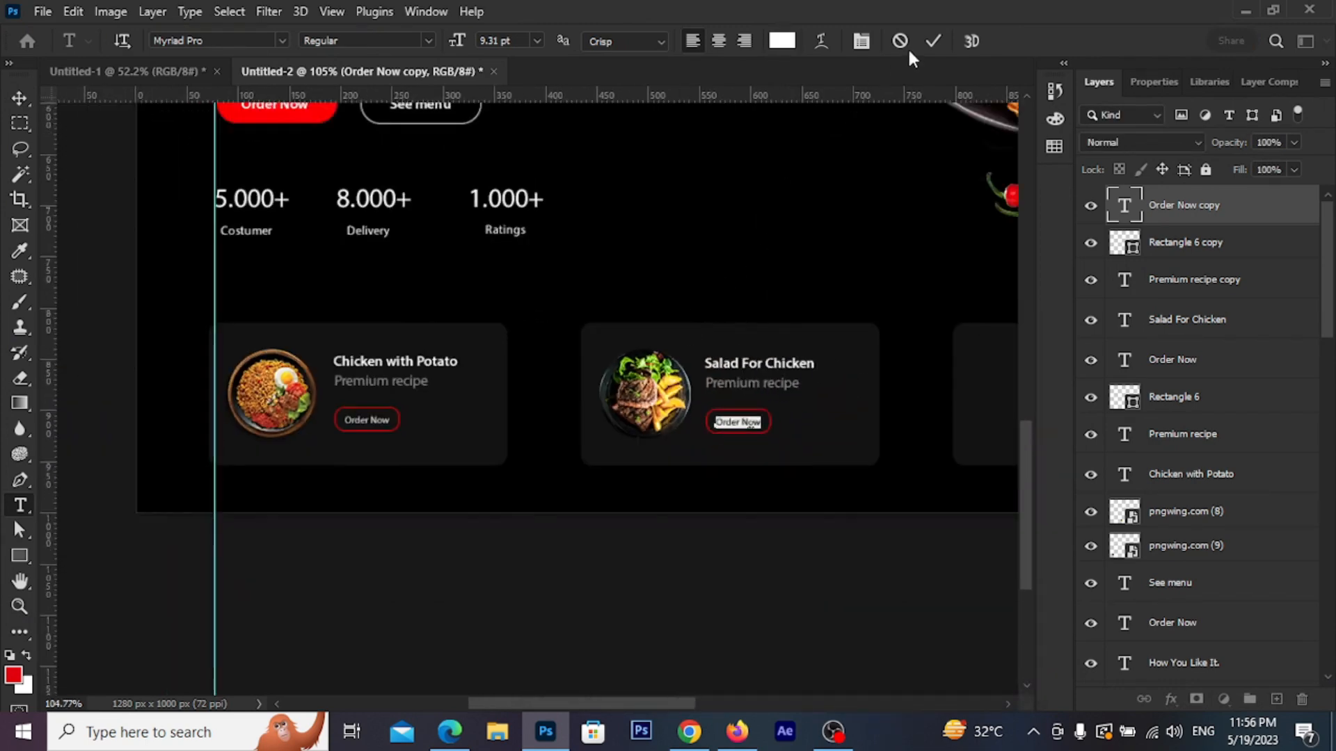
left_click(932, 42)
key("v")
scroll(786, 222, "down", 1)
left_click_drag(857, 293, 525, 480)
Duplicate the fried chicken plate, move its layer to the top and scale it to about 20%
scroll(516, 429, "down", 3)
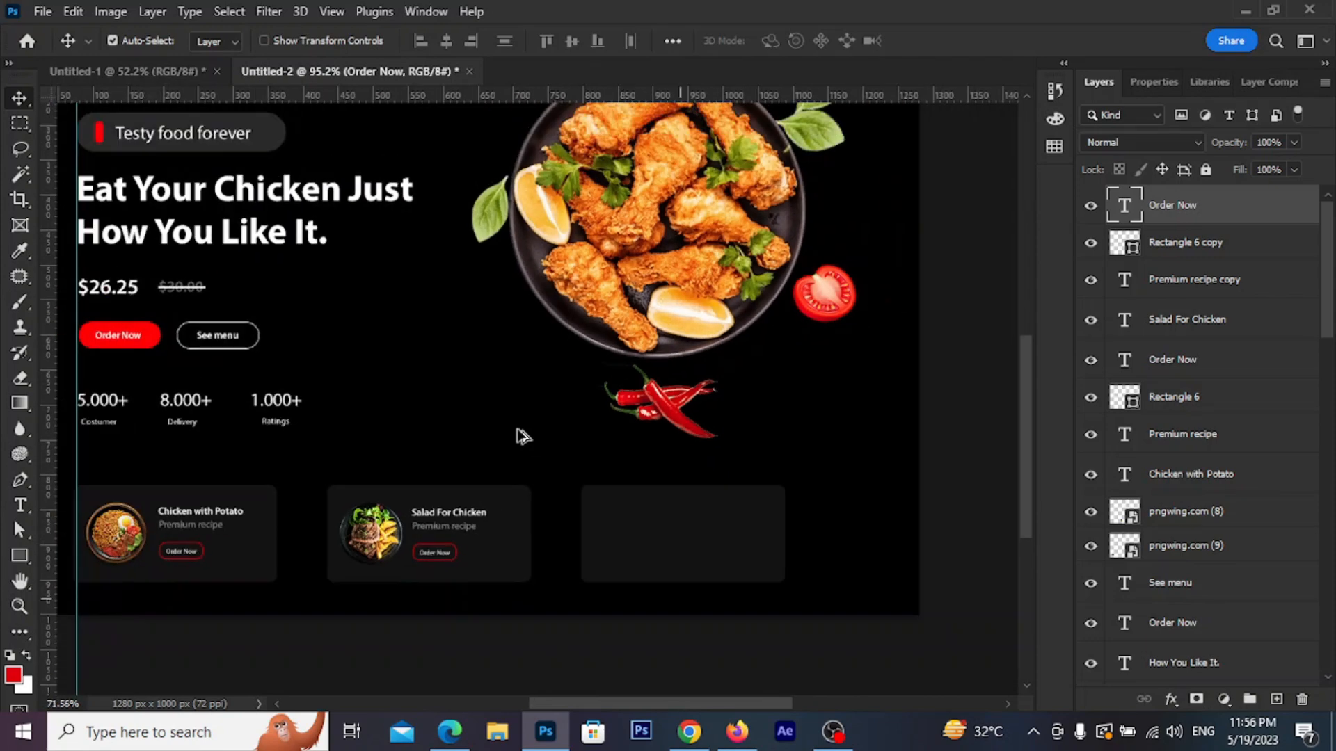
left_click_drag(639, 359, 640, 638)
mouse_move(1145, 651)
left_mouse_down()
mouse_move(1127, 57)
mouse_move(1160, 190)
left_mouse_up()
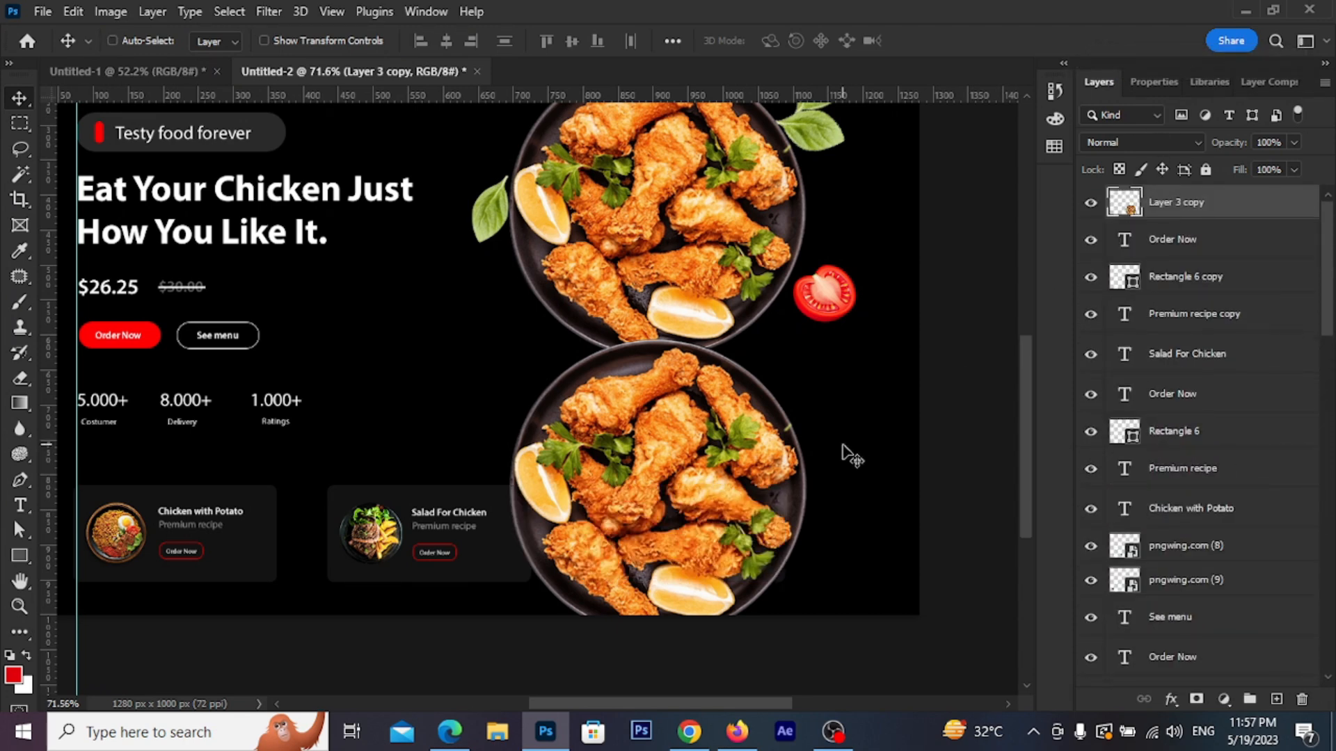
key("ctrl+t")
left_click_drag(806, 339, 636, 536)
left_click(968, 40)
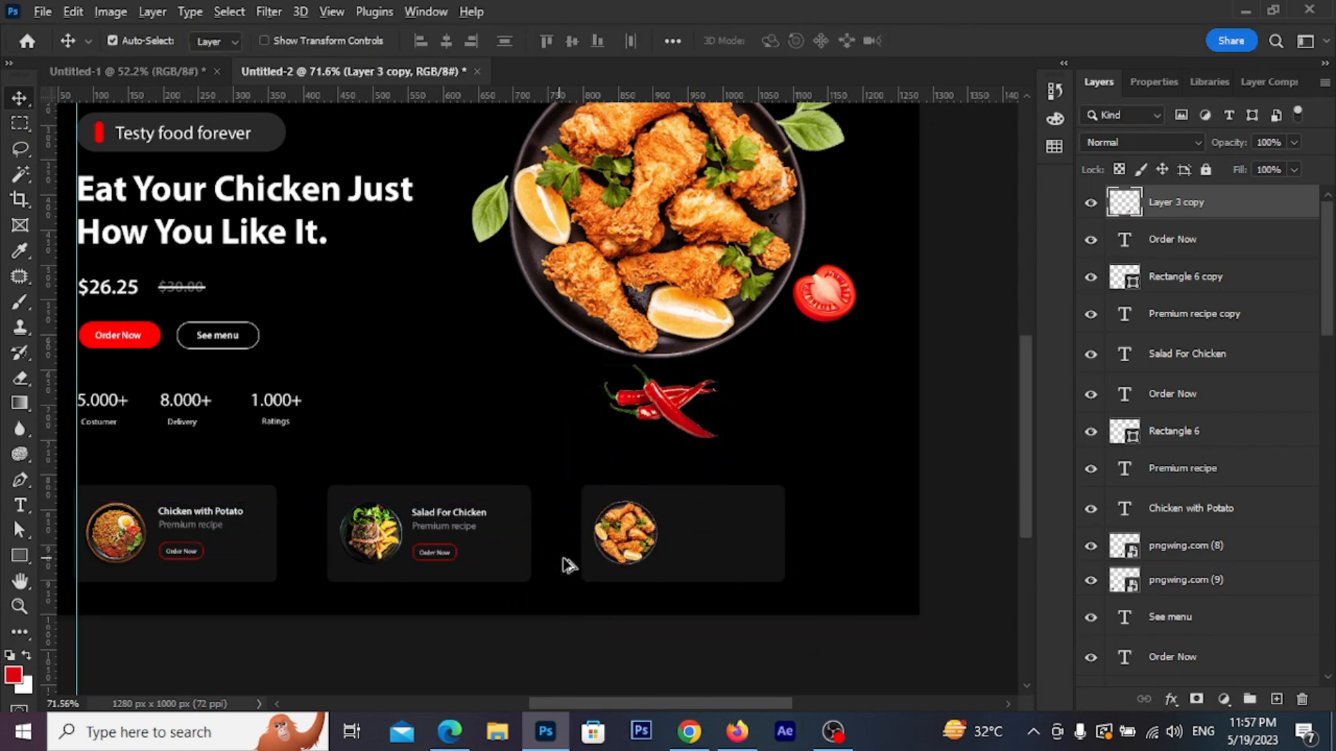
scroll(662, 420, "up", 3)
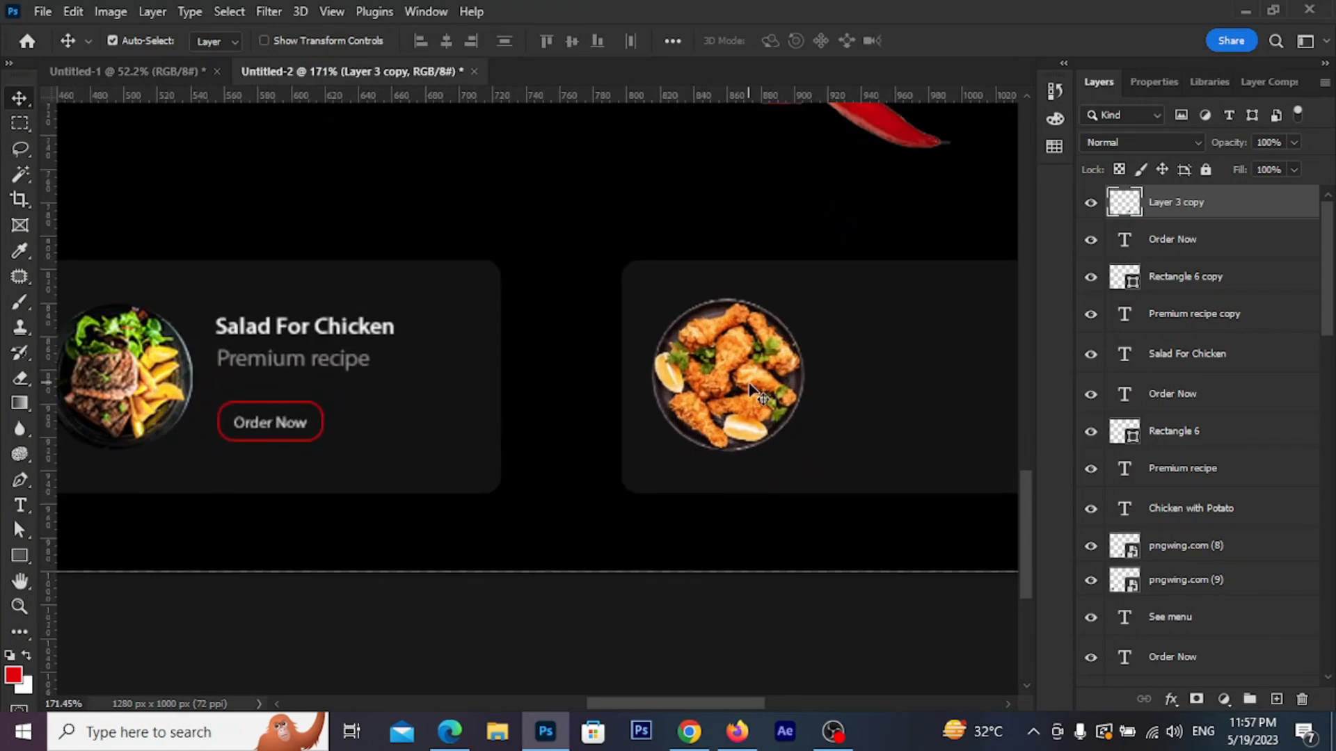
key("ctrl+t")
left_click_drag(804, 299, 798, 305)
left_click(969, 45)
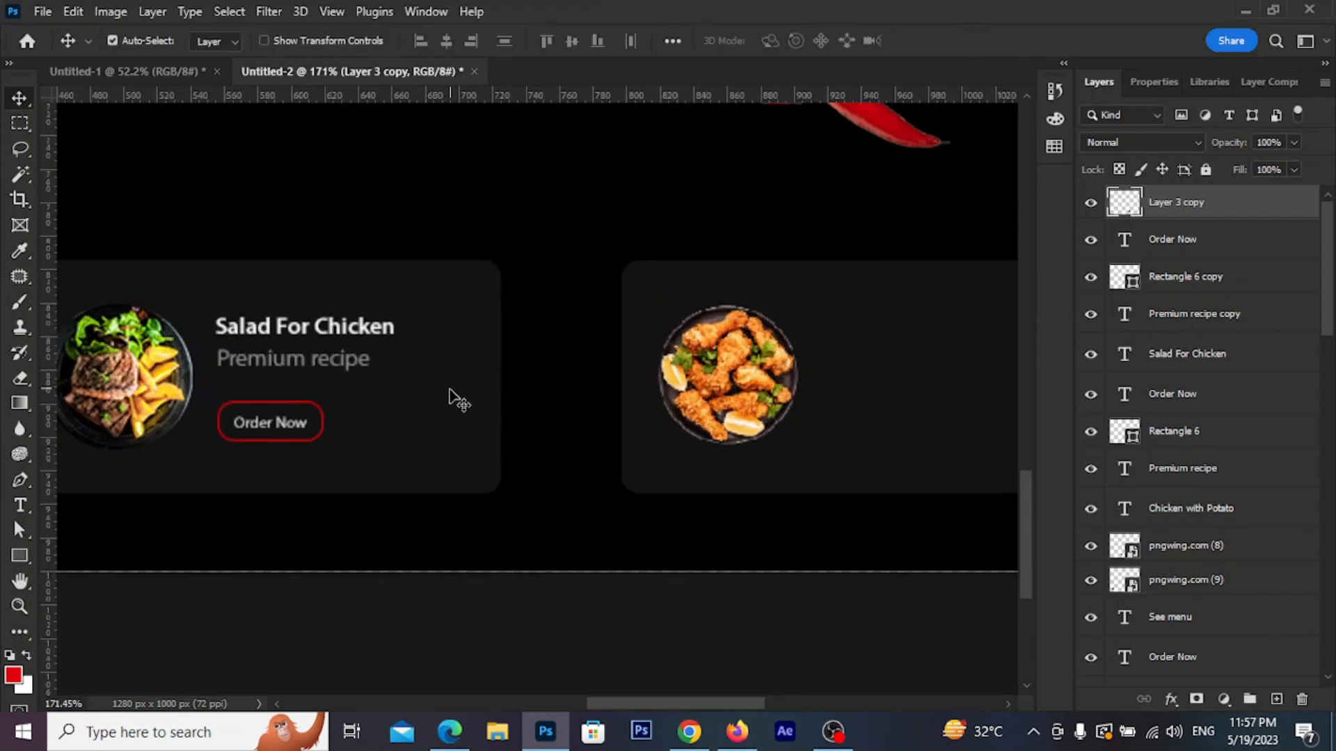
Alt-drag copies of the first card's title, subtitle and Order Now button into the third card
left_click(456, 398)
scroll(352, 396, "down", 2)
left_click_drag(352, 397, 640, 427)
left_click_drag(157, 317, 146, 420)
left_click_drag(172, 341, 932, 340)
left_click_drag(939, 448, 641, 490)
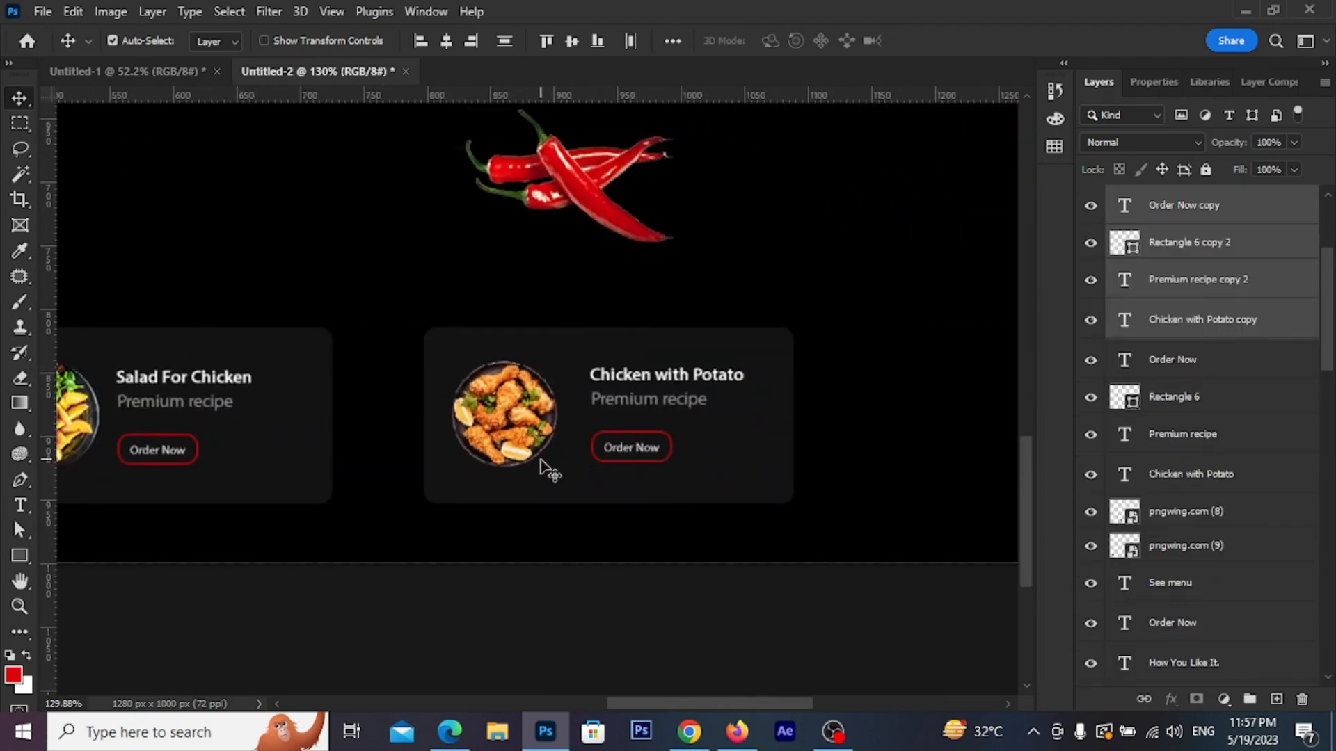
Lock the third card's background layer, Rectangle 5 copy 2
left_click(631, 363)
scroll(611, 438, "up", 2)
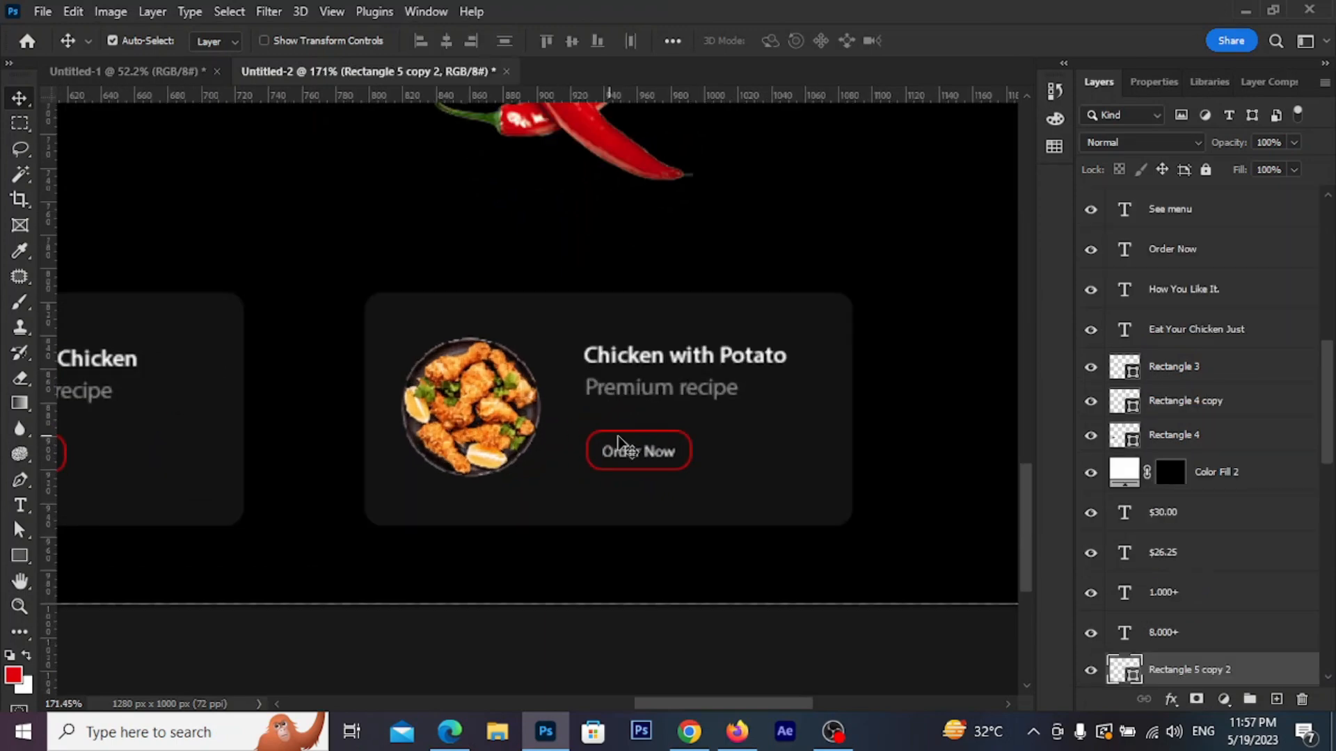
scroll(1176, 633, "down", 10)
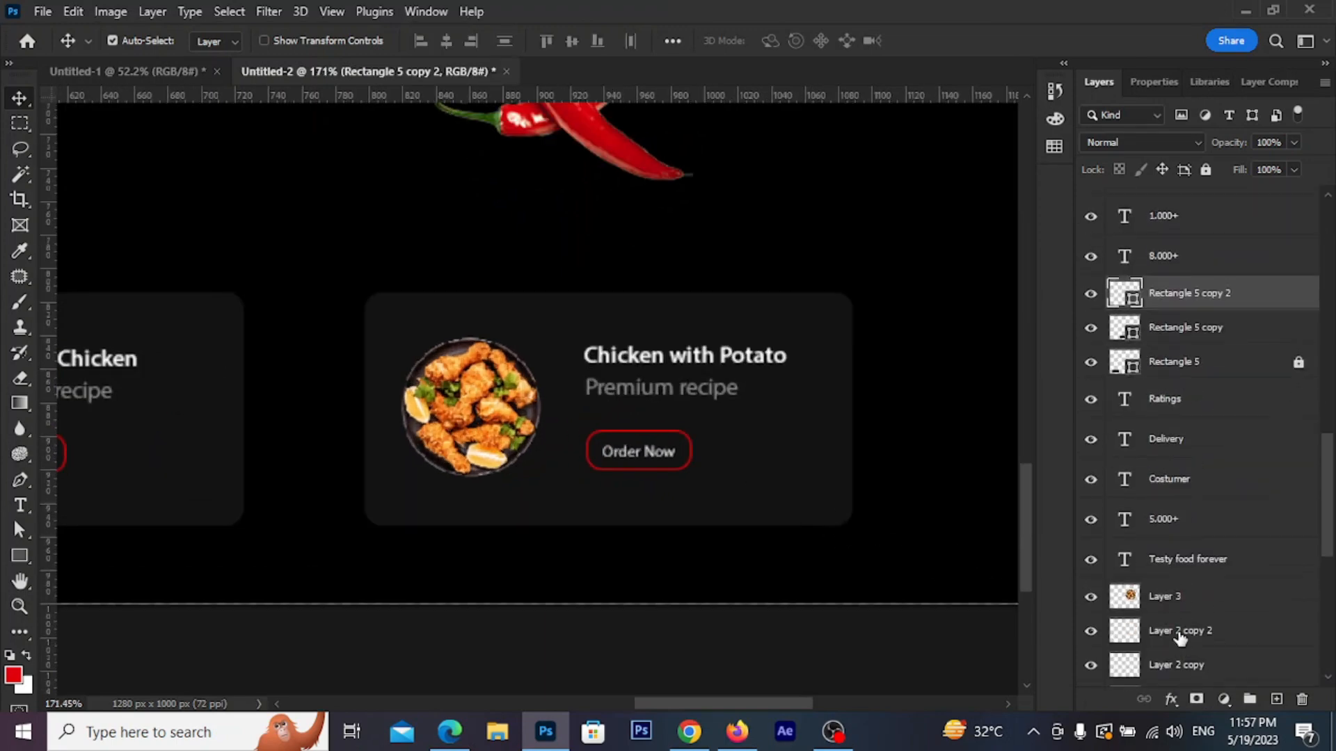
left_click(1206, 170)
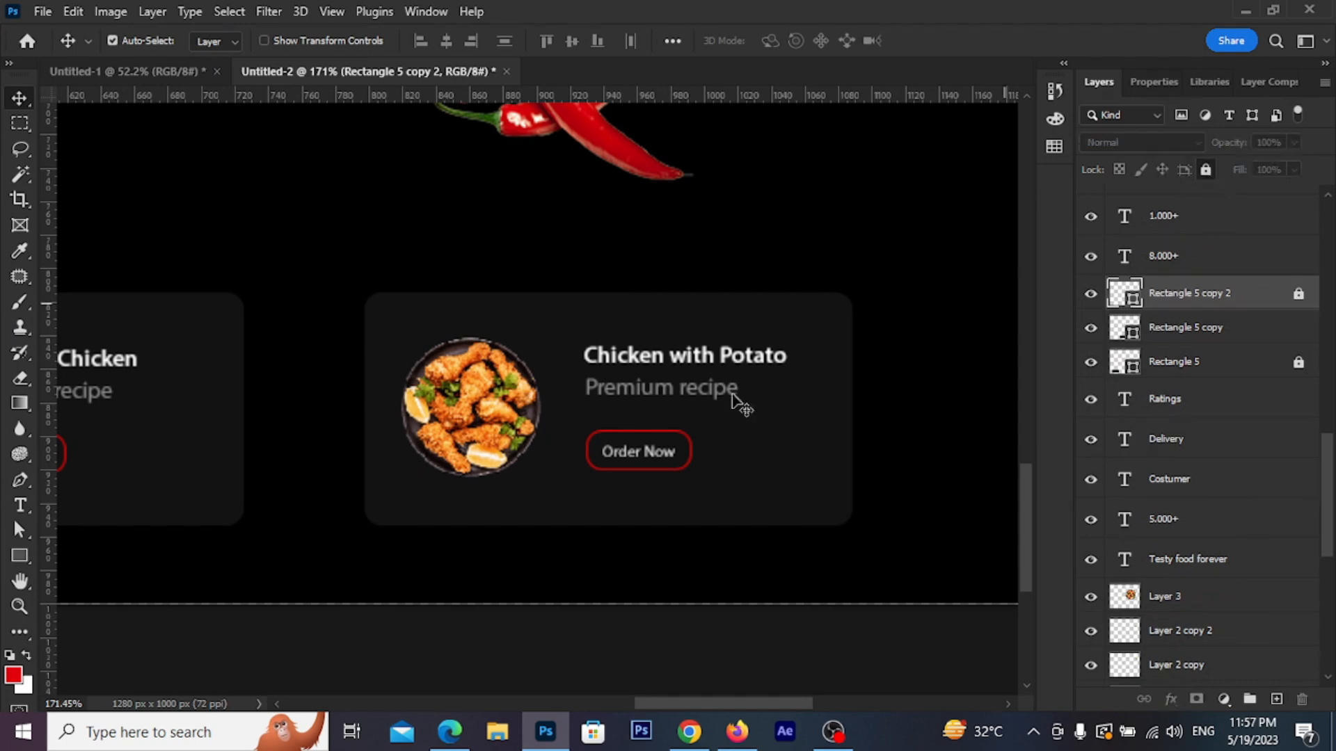
left_click(672, 373)
Shift the third card's title, subtitle and Order Now button slightly left inside the card
left_click_drag(668, 364, 649, 366)
scroll(778, 434, "down", 6)
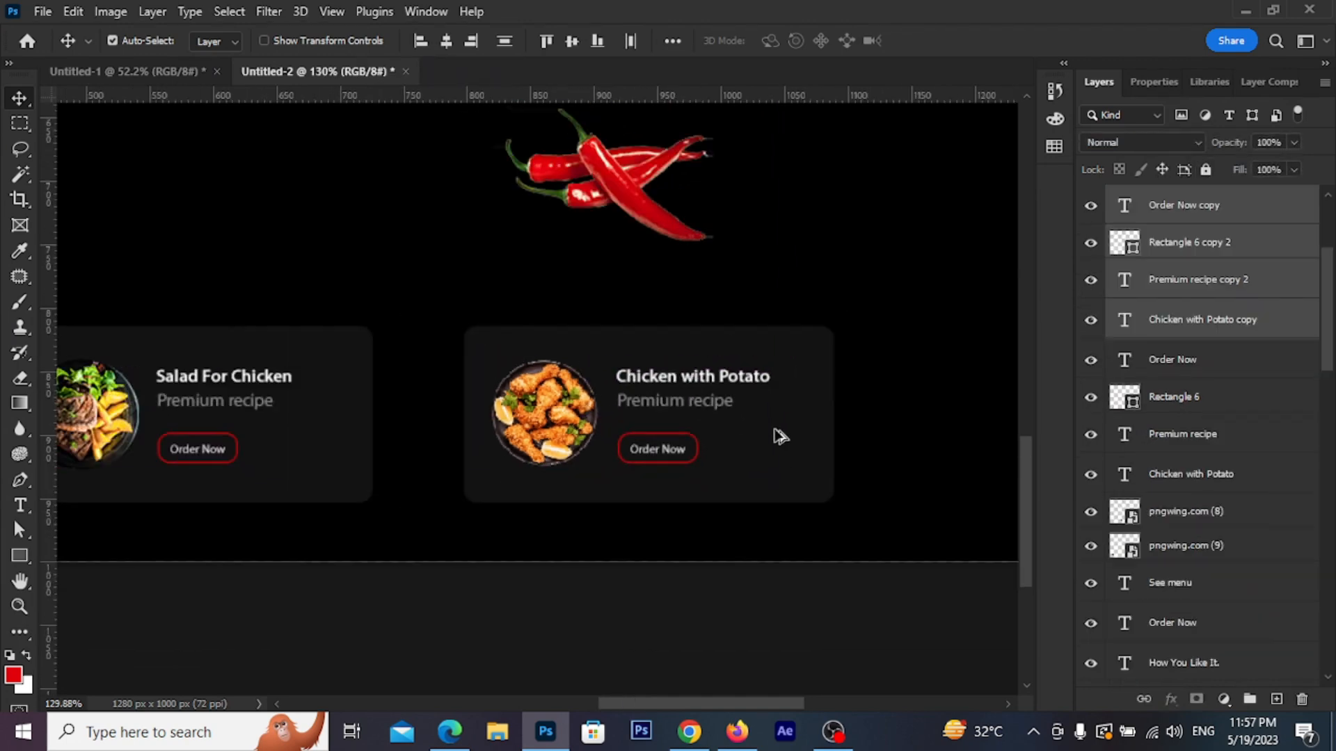
left_click_drag(430, 519, 664, 507)
left_click(679, 490)
scroll(676, 489, "down", 8)
left_click_drag(717, 334, 566, 417)
scroll(626, 465, "up", 3)
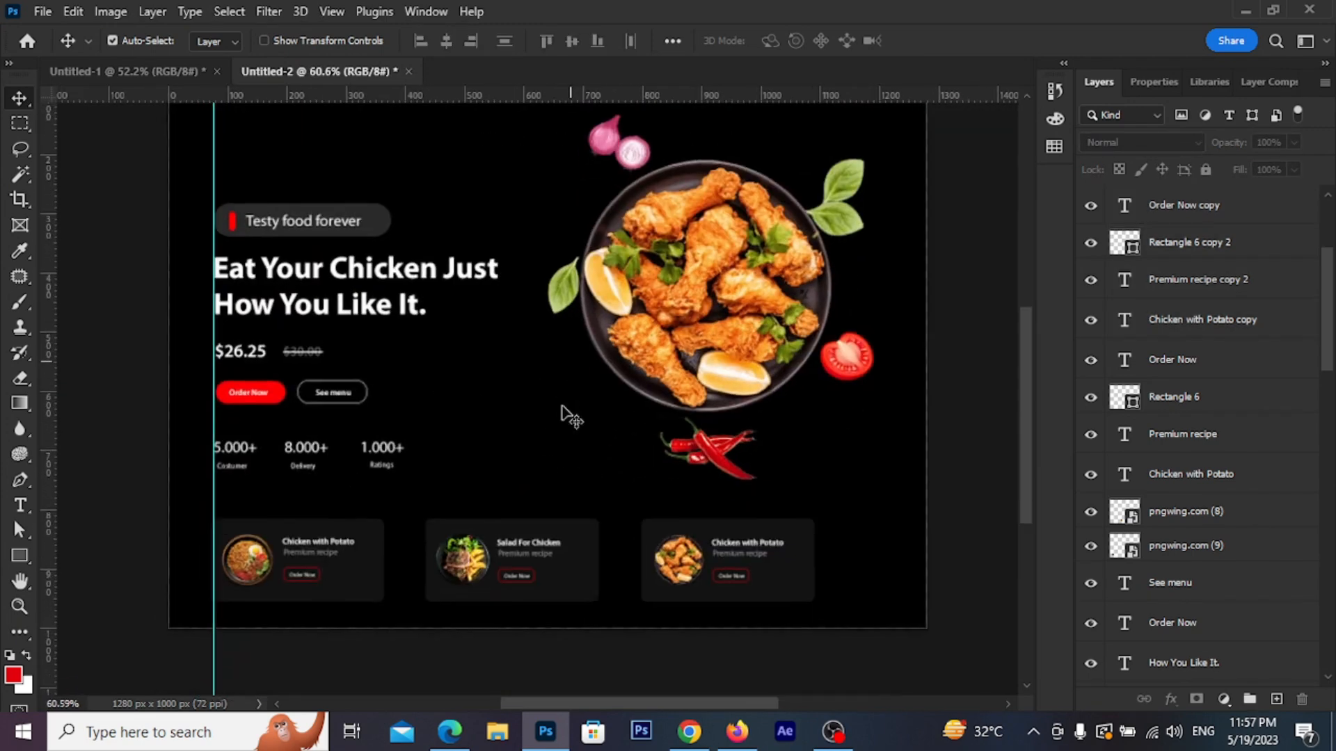
scroll(573, 415, "down", 1)
scroll(609, 431, "down", 1)
scroll(591, 432, "down", 2)
left_click_drag(462, 234, 487, 320)
scroll(332, 241, "up", 11)
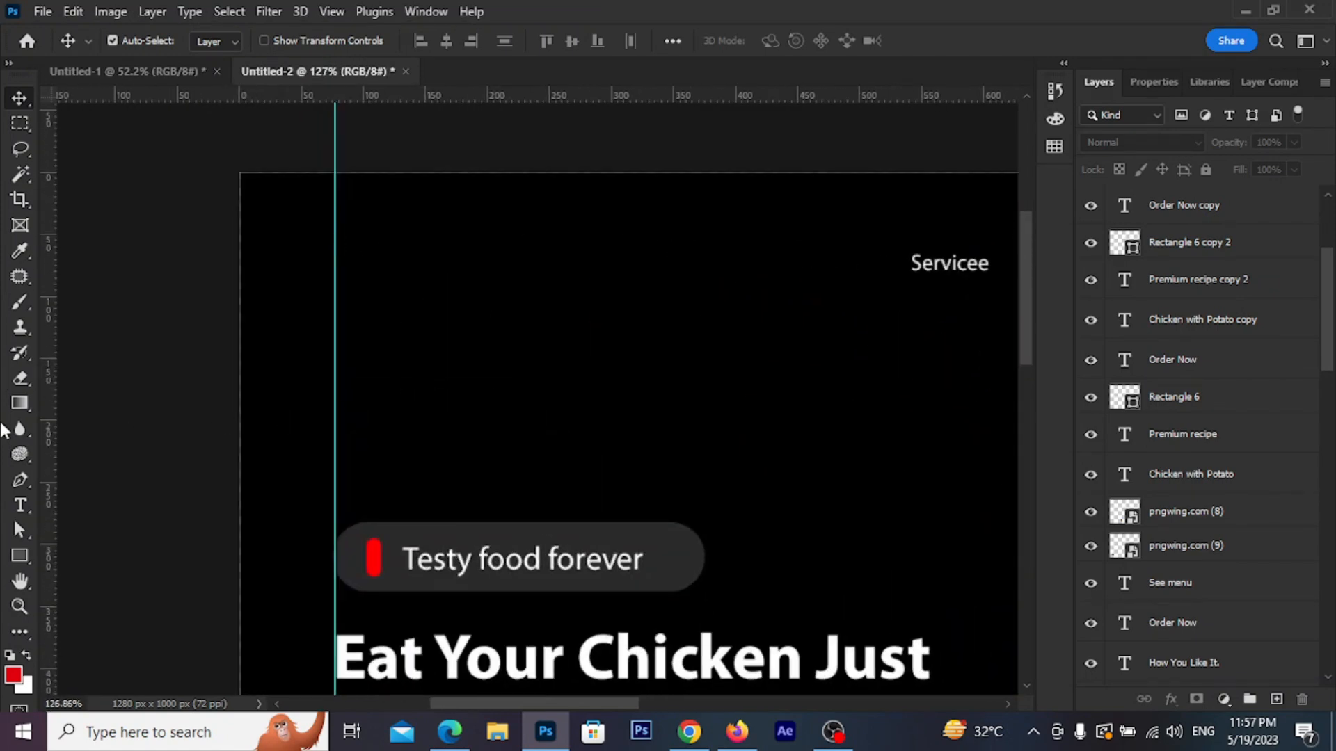
Add bold 'Logo' text at the top-left of the page
left_click(20, 505)
left_click(356, 301)
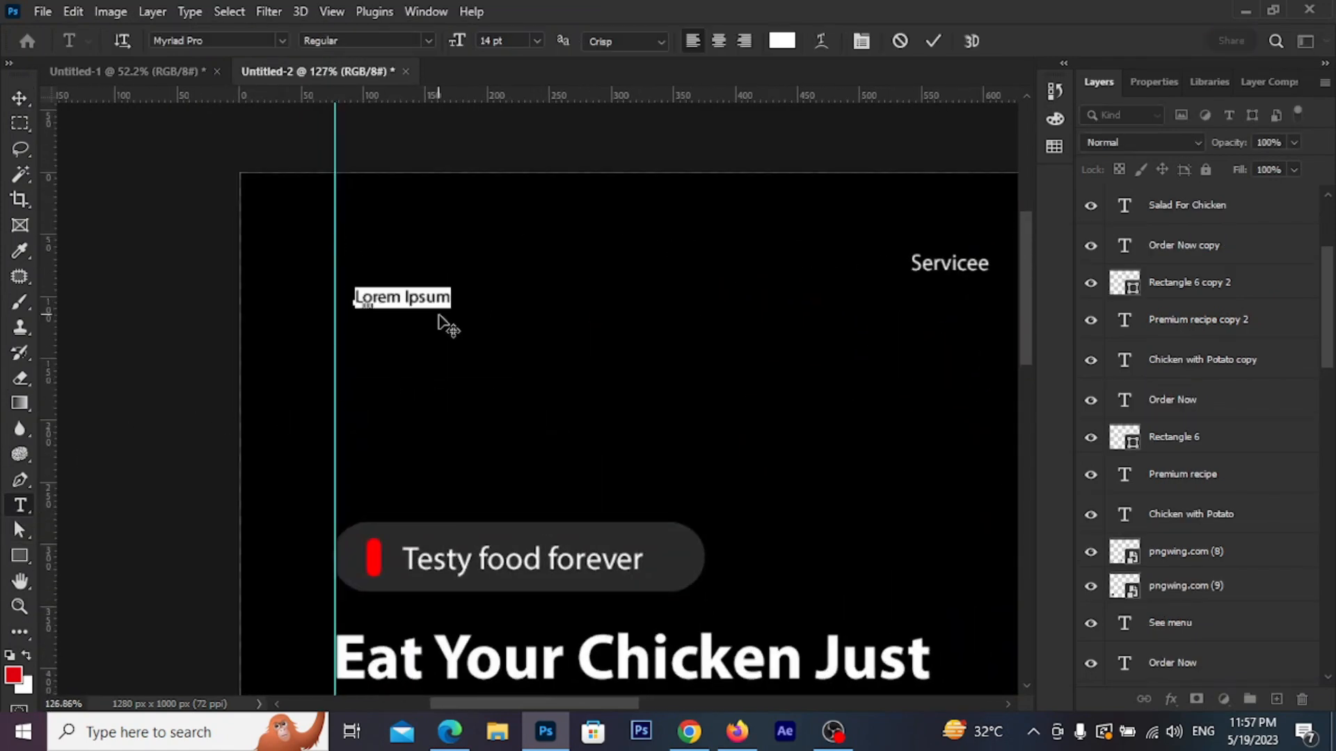
type("Log ")
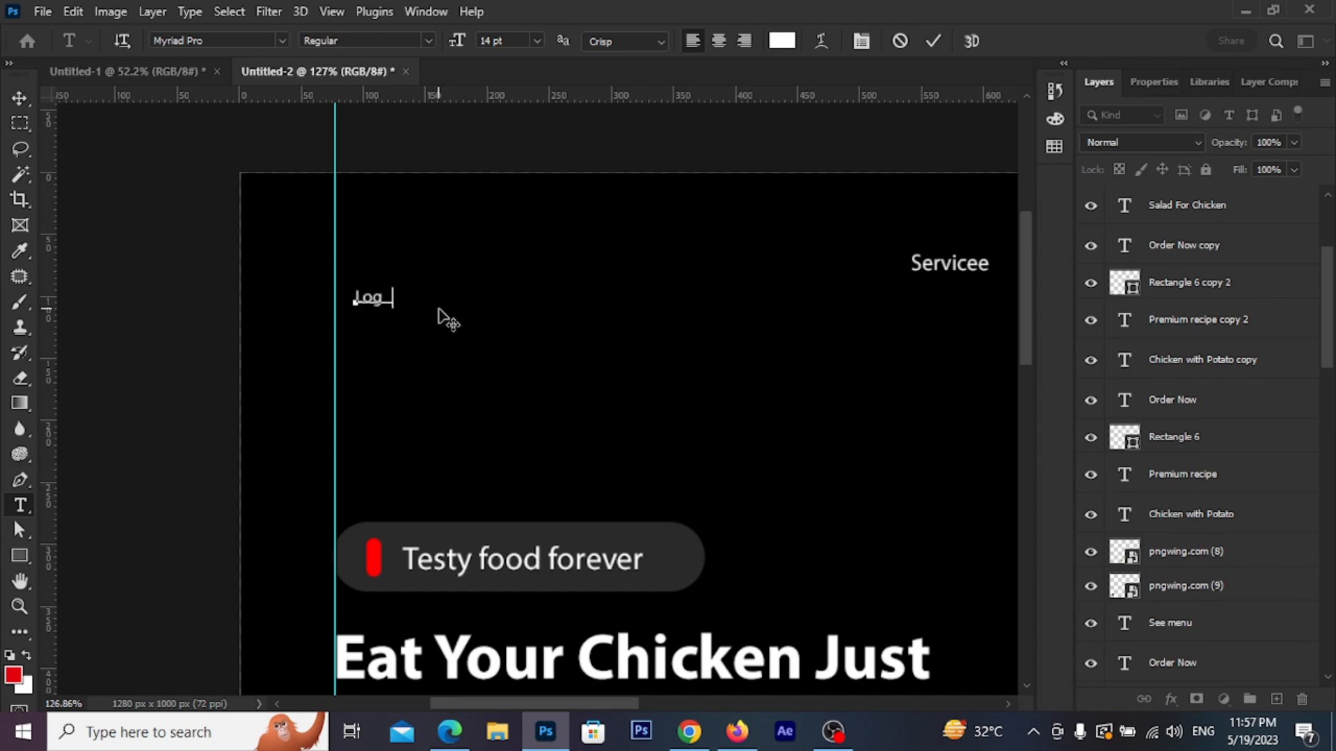
type("Herer")
key("ctrl+a")
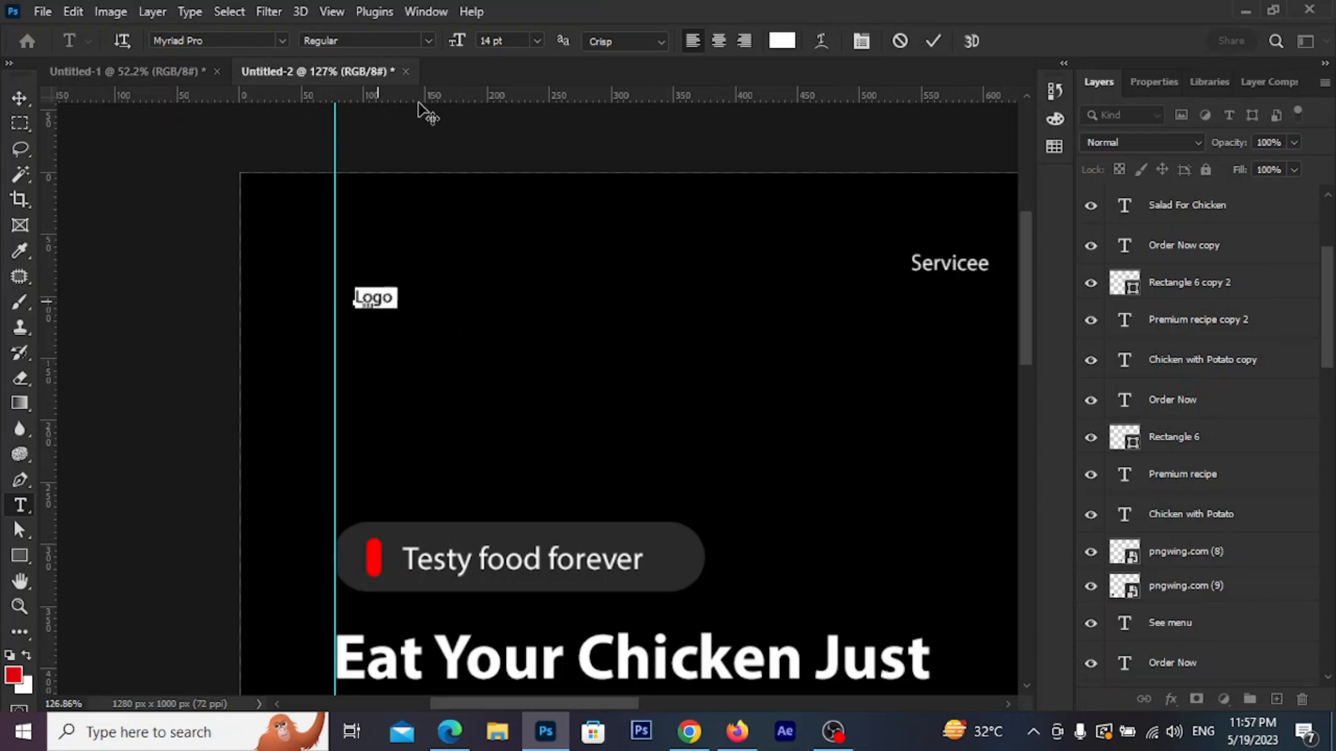
left_click(426, 44)
left_click(393, 191)
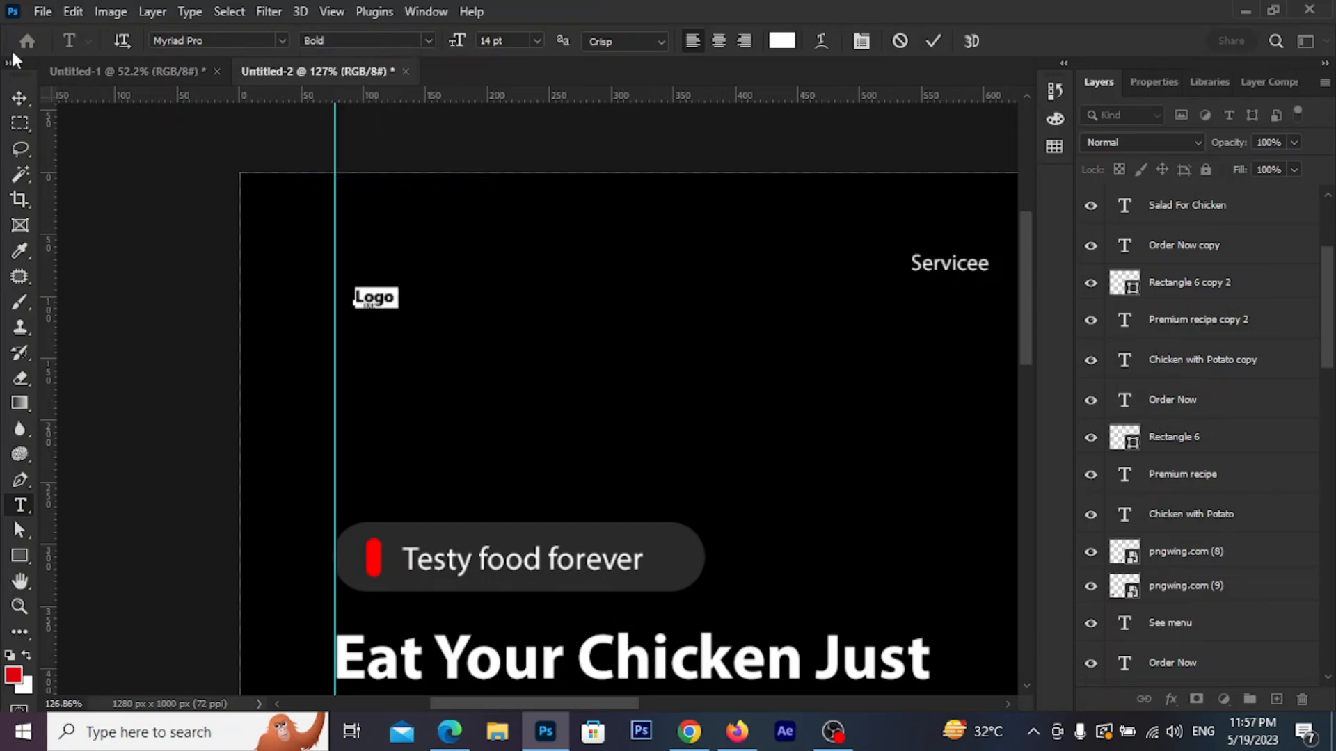
left_click(23, 103)
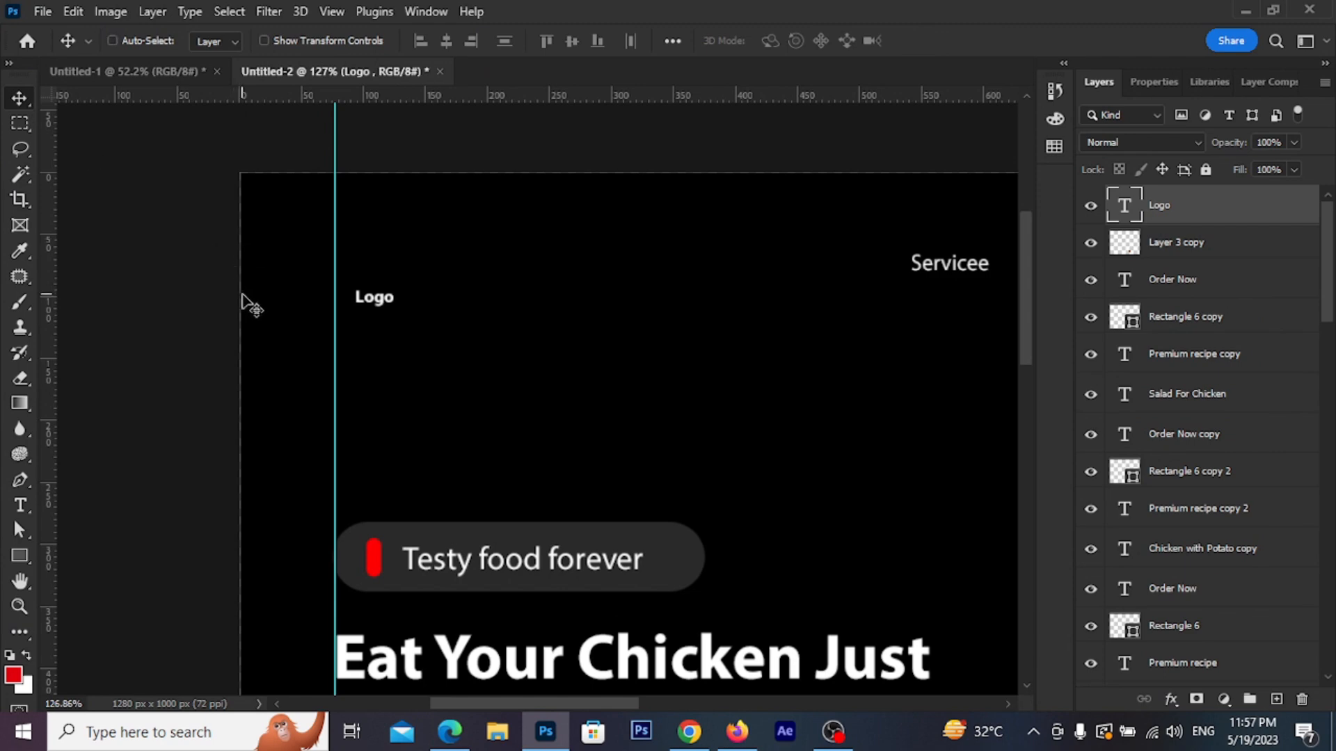
Scale the Logo text up to about 245%
key("ctrl+t")
mouse_move(401, 316)
left_mouse_down()
mouse_move(457, 324)
mouse_move(406, 305)
left_mouse_up()
left_click(19, 98)
Nudge the tomato slightly down and to the right
scroll(408, 305, "down", 10)
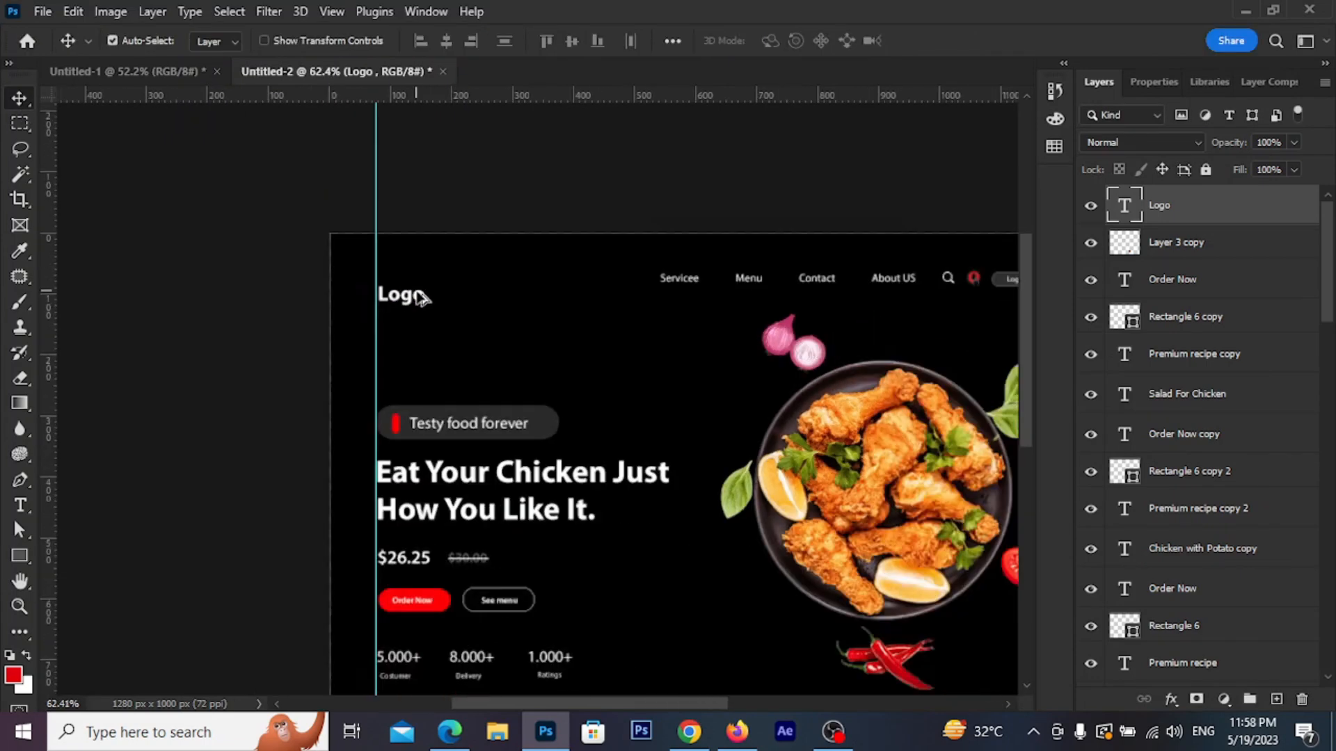
left_click_drag(603, 374, 484, 253)
scroll(498, 350, "up", 4)
left_click_drag(504, 361, 529, 373)
scroll(528, 373, "down", 3)
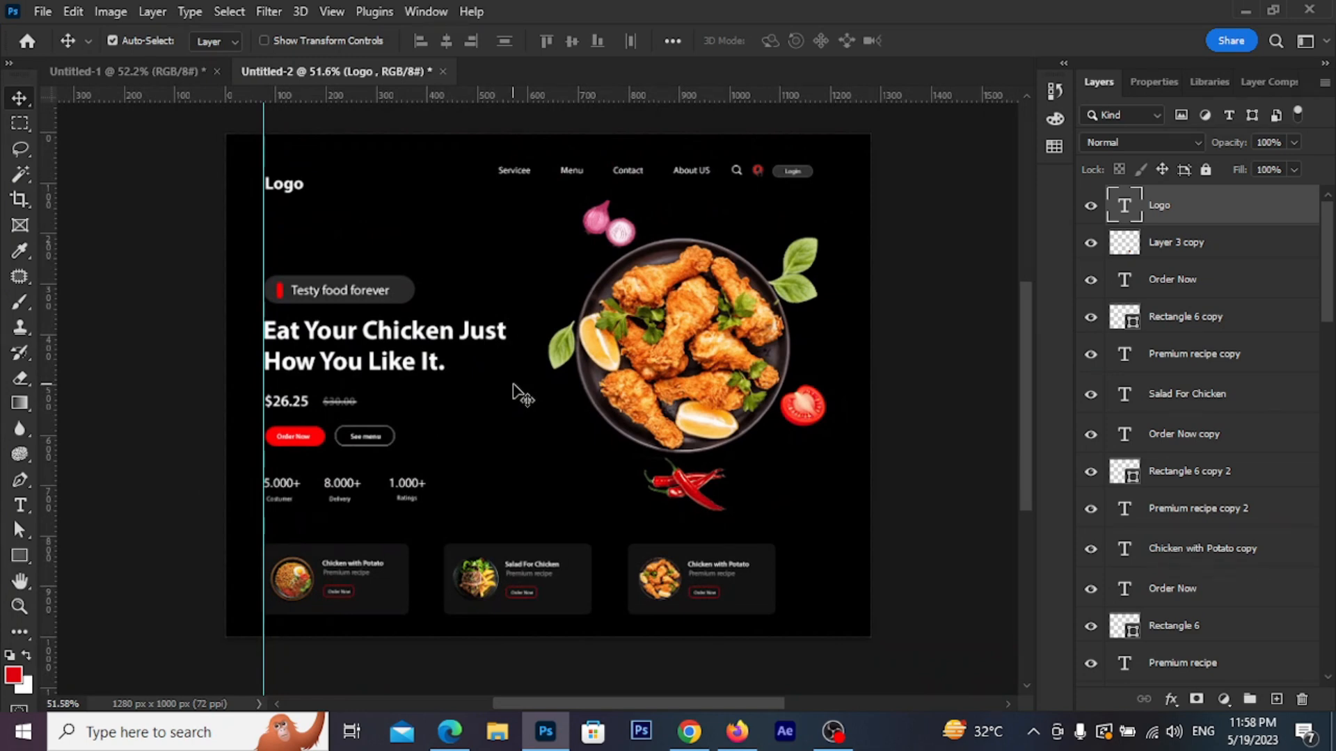
left_click(805, 417)
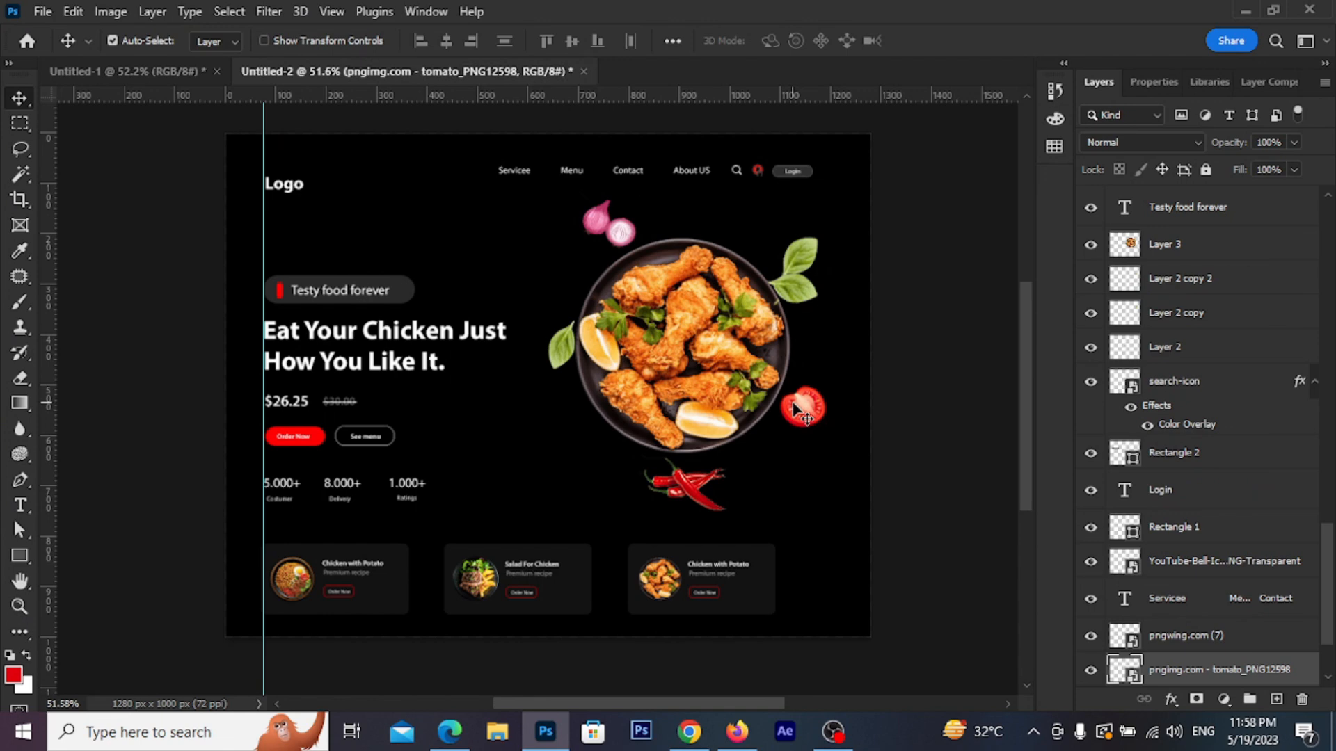
key("Down")
key("Down")
key("Down")
key("Down")
key("Down")
key("Right")
key("Right")
Remove the vertical guide, deselect, and open the File menu for Save a Copy
left_click_drag(268, 400, 14, 243)
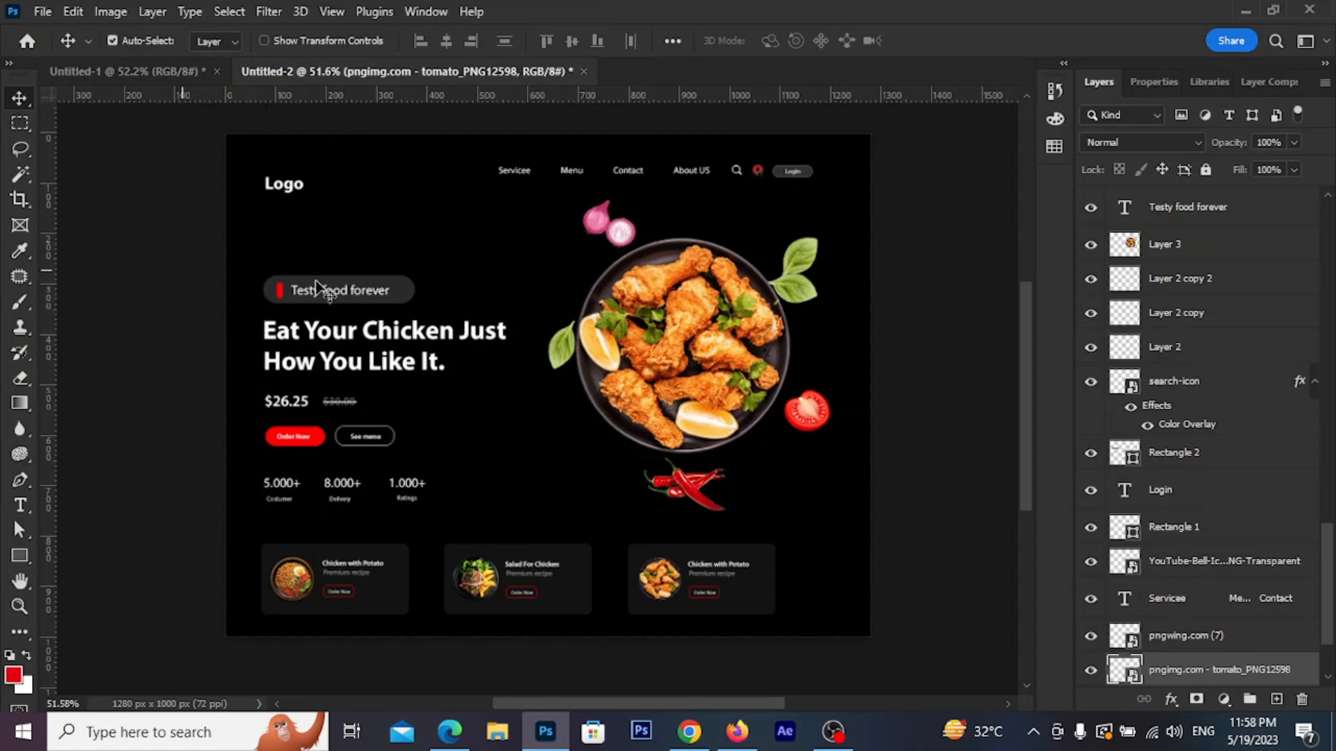
scroll(327, 283, "down", 3)
left_click_drag(379, 224, 378, 279)
scroll(378, 278, "up", 4)
left_click_drag(480, 443, 522, 328)
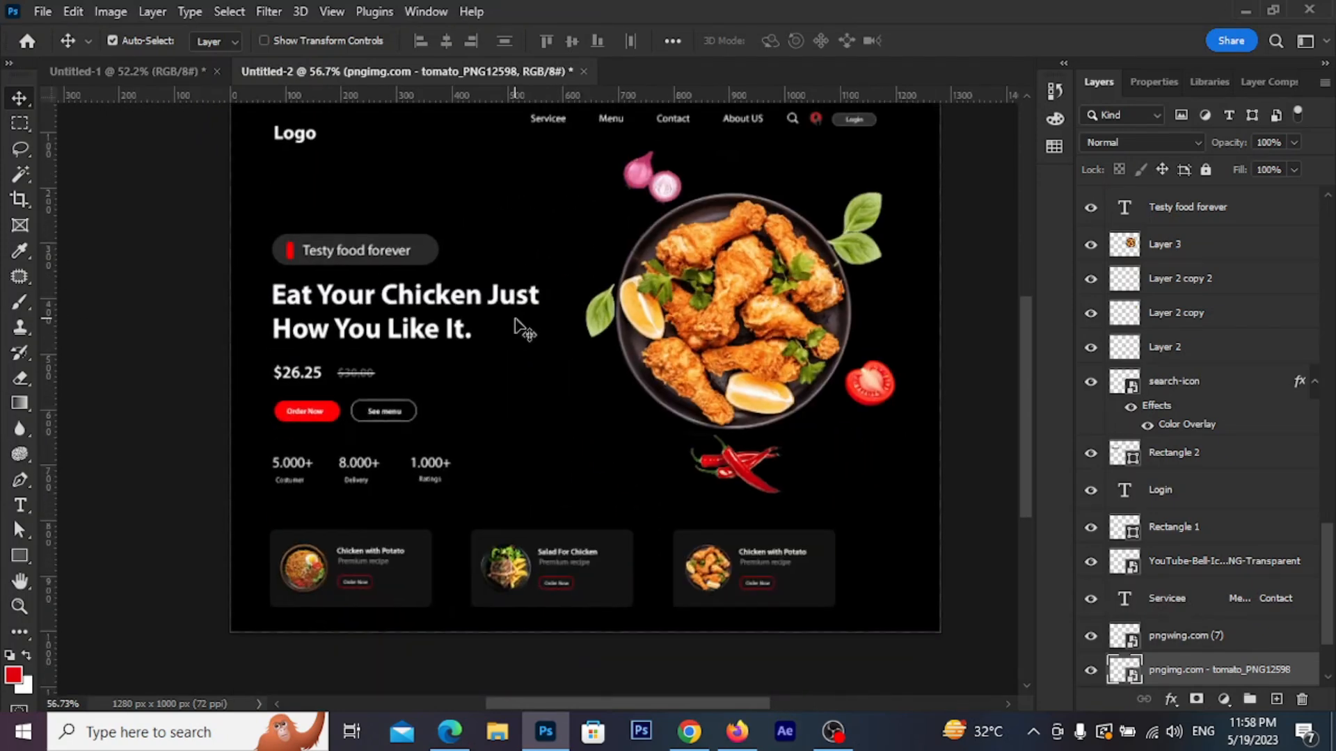
scroll(522, 331, "down", 3)
left_click(720, 624)
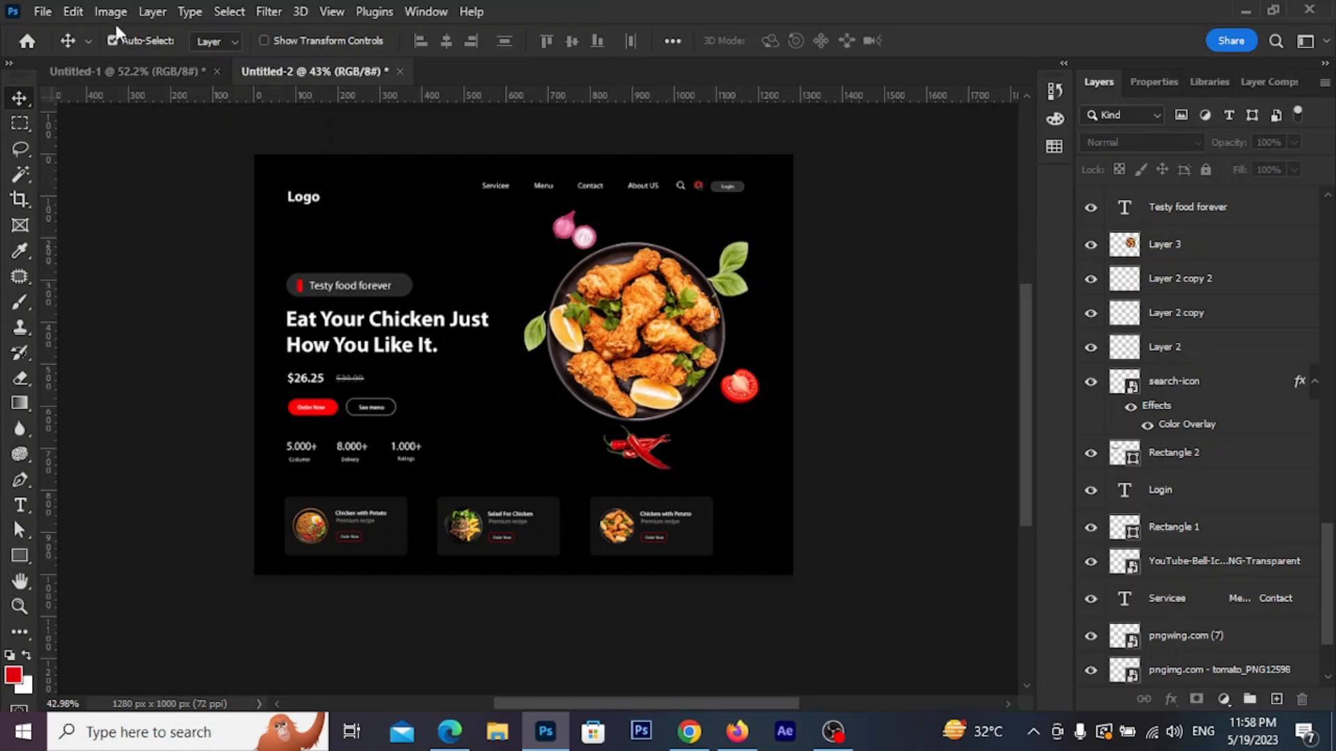
left_click(42, 12)
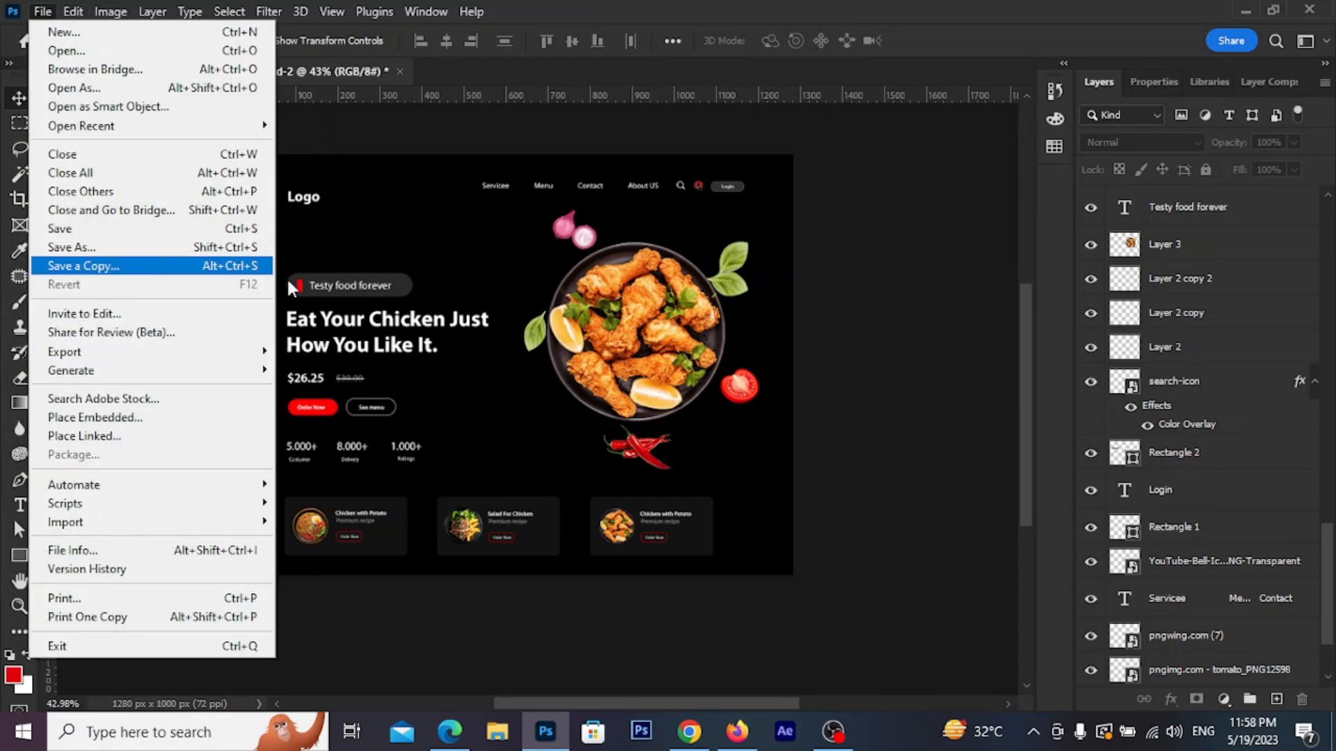